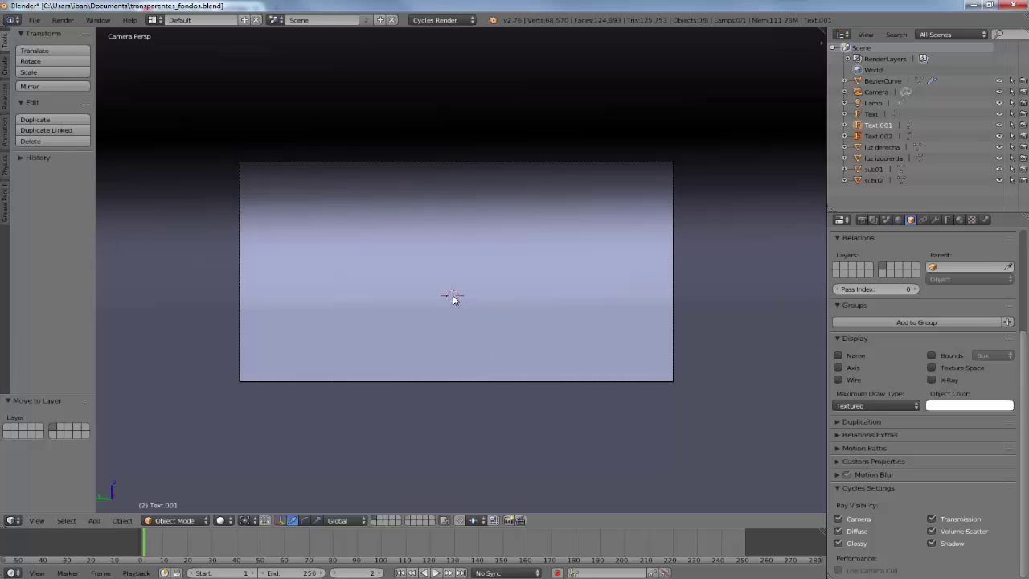
- Add a cube mesh and slide it along the X axis
key("shift+a")
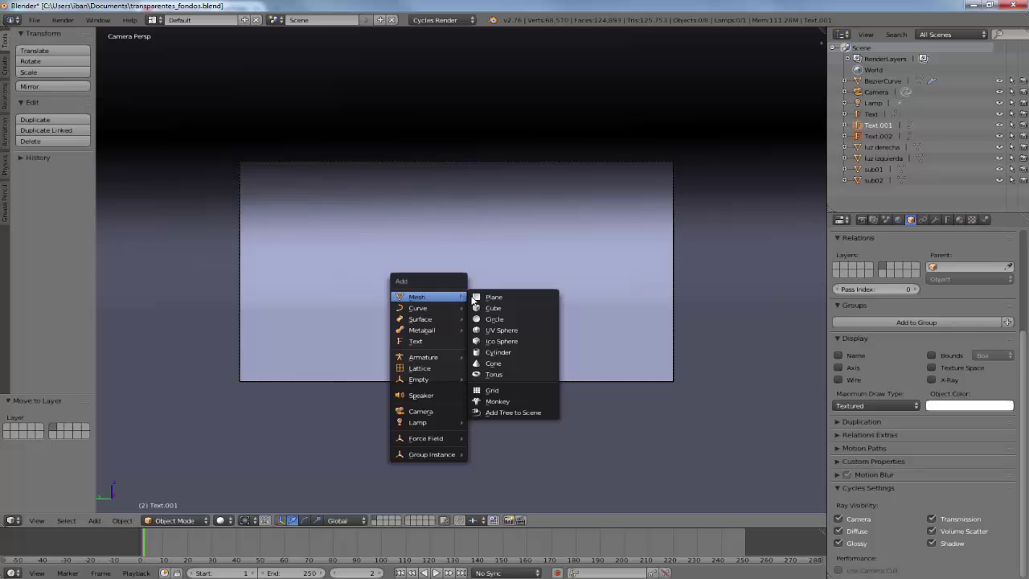
left_click(493, 309)
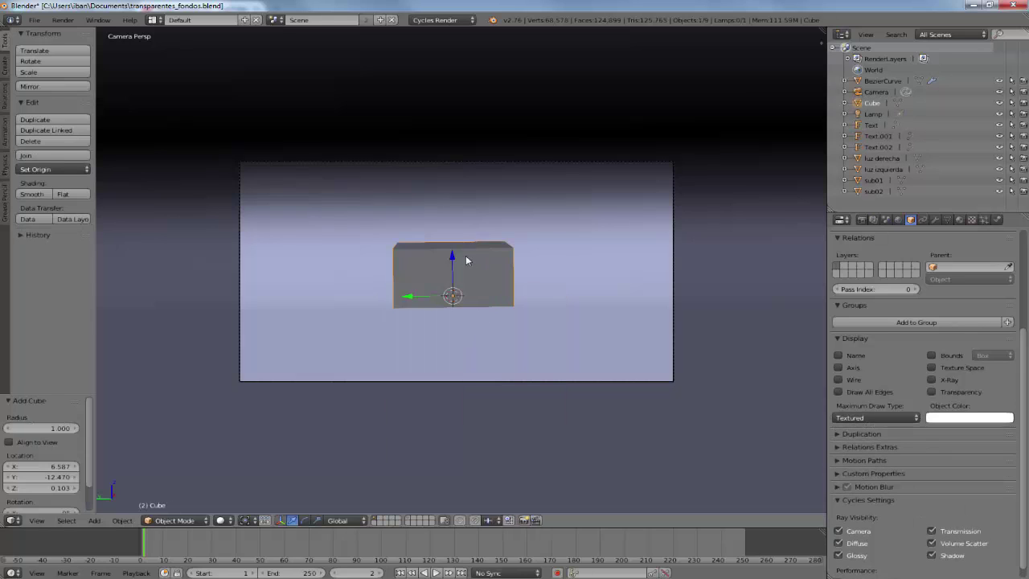
key("g")
key("x")
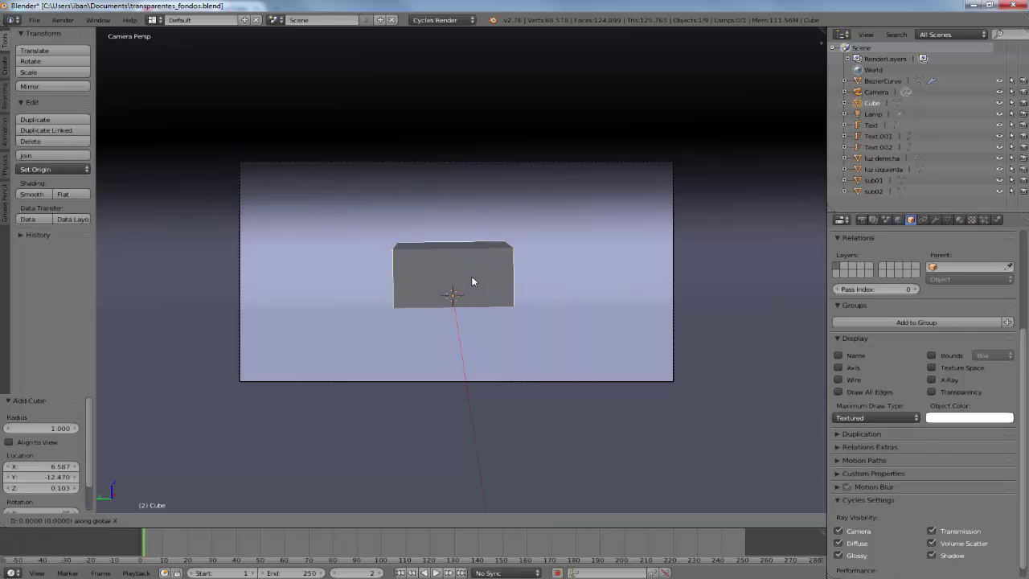
left_click(480, 307)
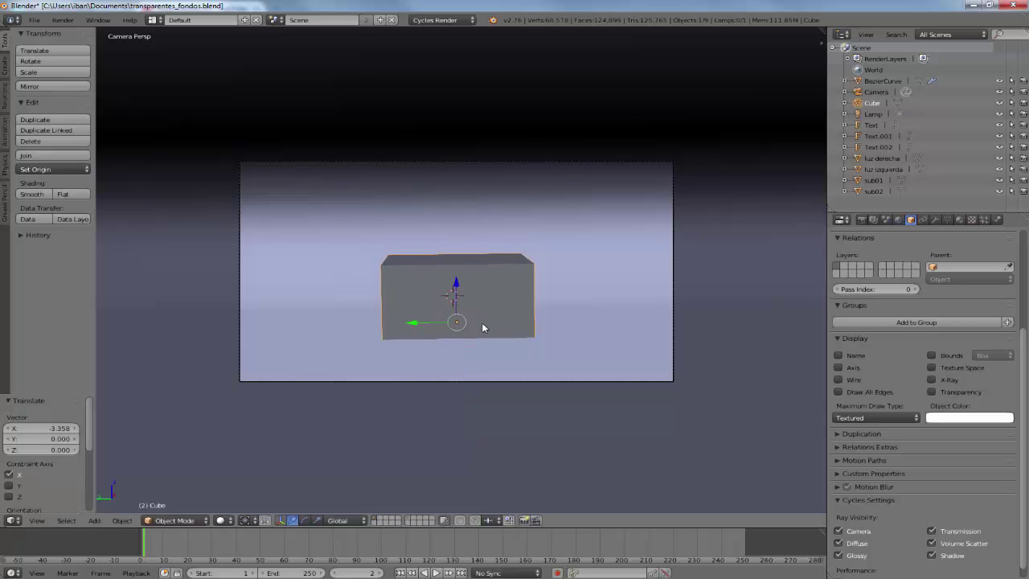
- Raise the cube to Z 0.927 and slide it to Y -1.039
key("g")
key("z")
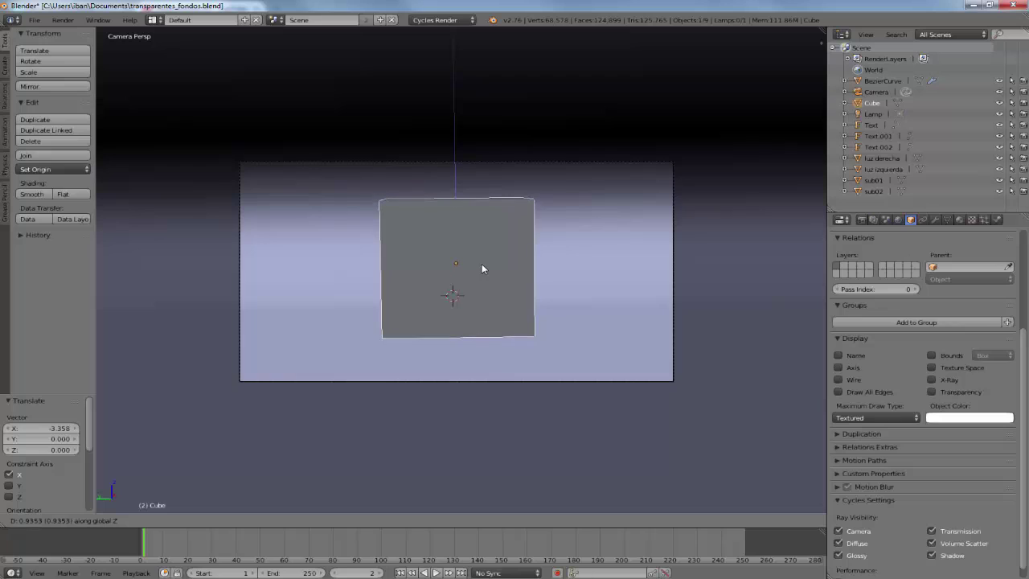
left_click(482, 265)
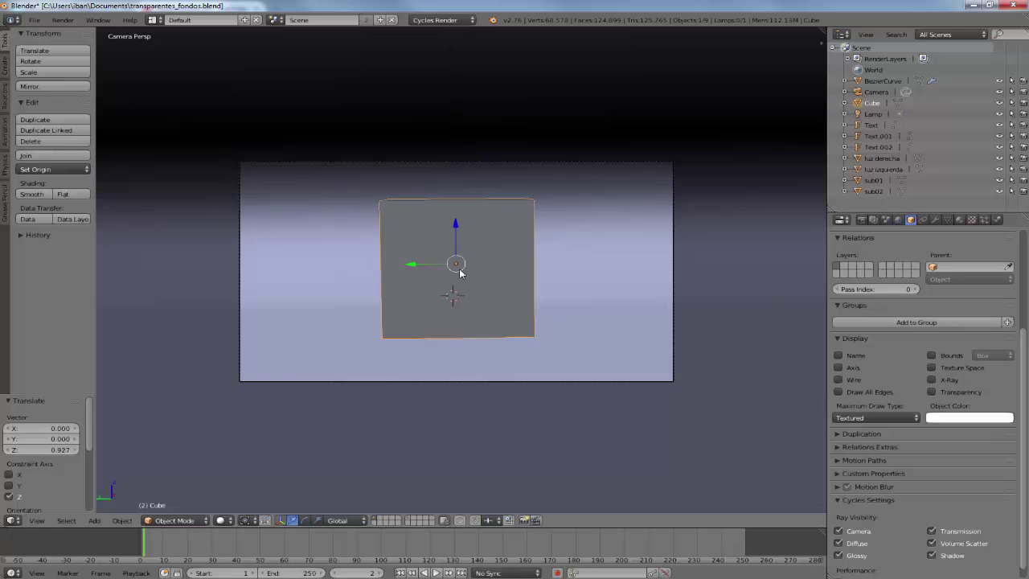
key("g")
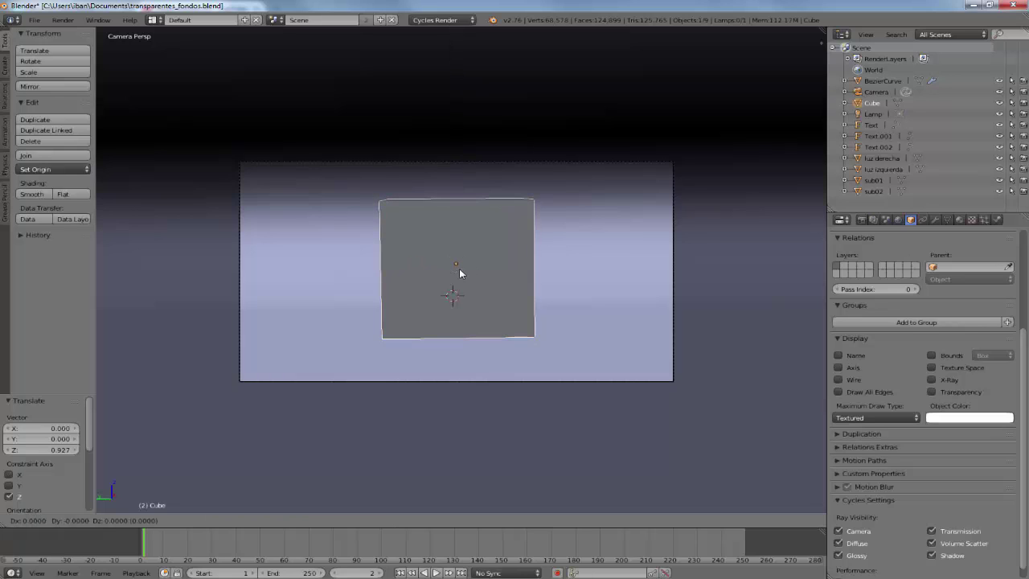
key("y")
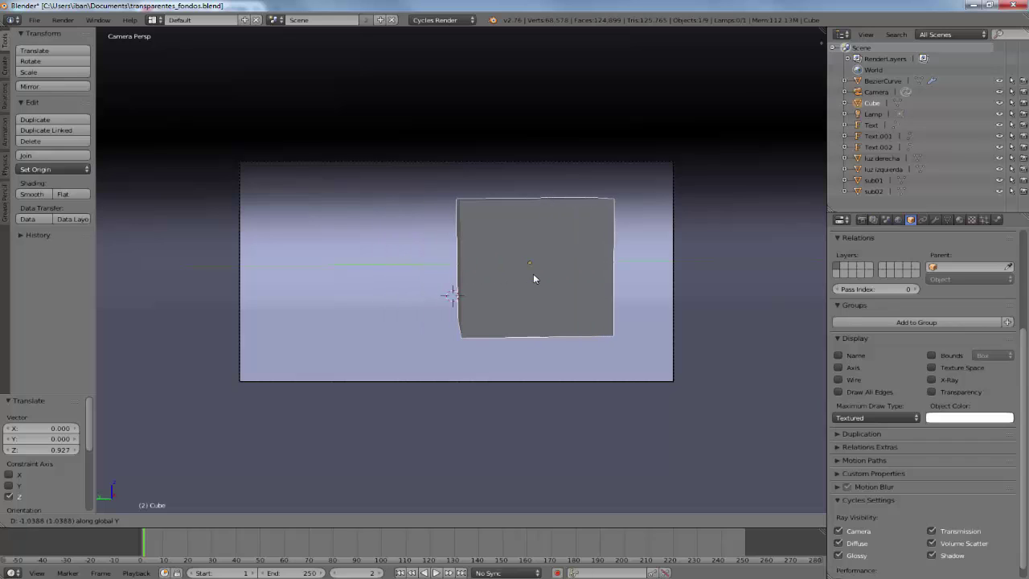
left_click(533, 275)
- Rotate the cube -28.275° around the Z axis
key("r")
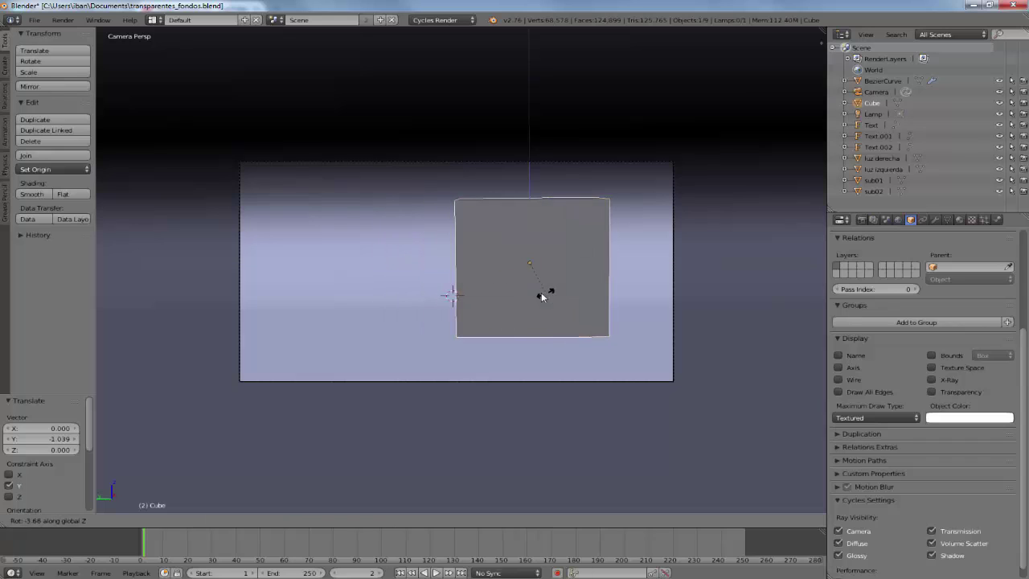
key("z")
left_click(531, 292)
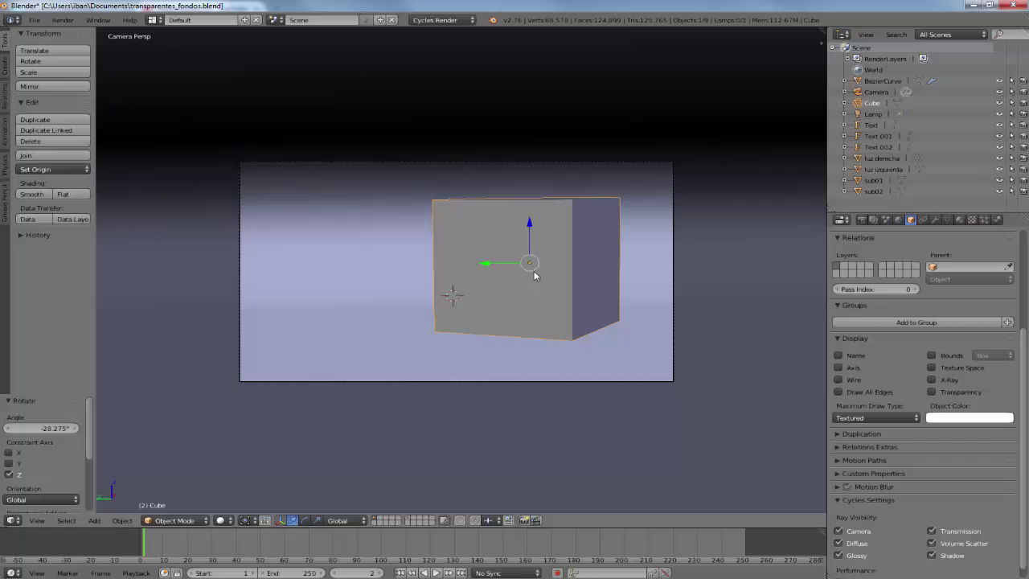
- Orbit to see the backdrop and select the left and right lights (luz izquierda, luz derecha)
scroll(591, 303, "down", 5)
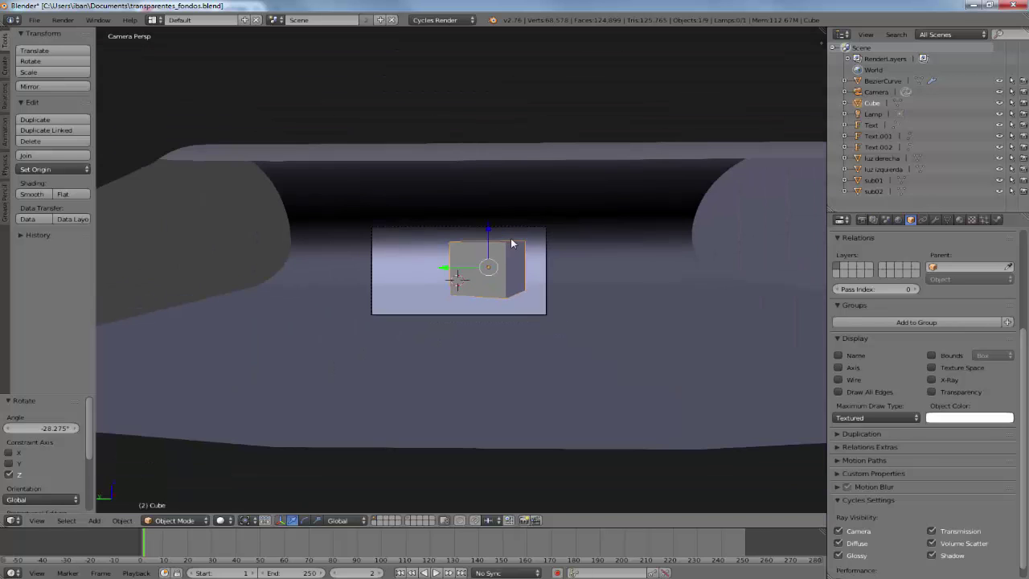
scroll(591, 303, "down", 1)
mouse_move(591, 303)
middle_mouse_down()
mouse_move(517, 328)
mouse_move(448, 332)
mouse_move(465, 303)
mouse_move(524, 305)
mouse_move(410, 259)
middle_mouse_up()
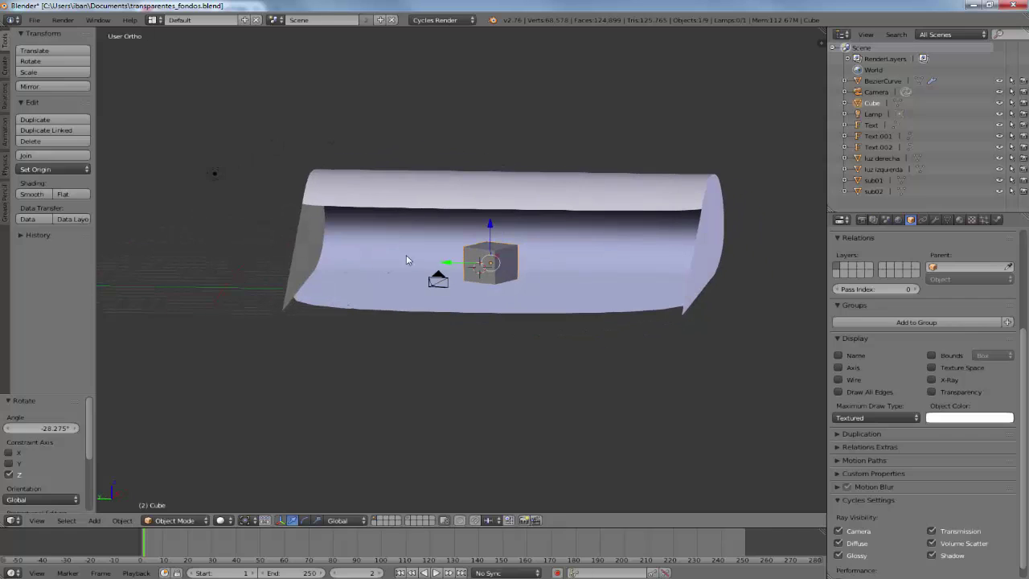
right_click(304, 233)
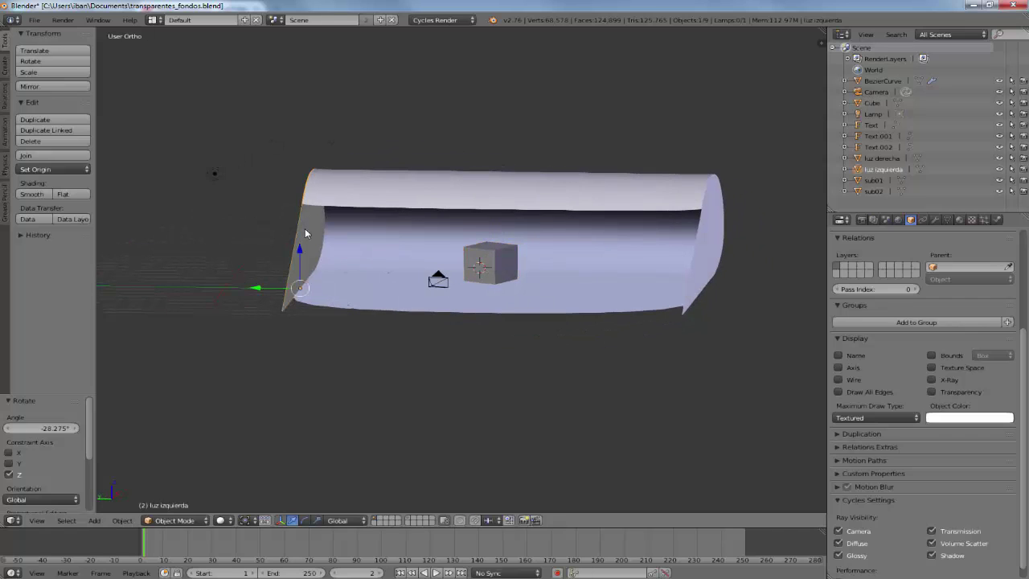
right_click(699, 245)
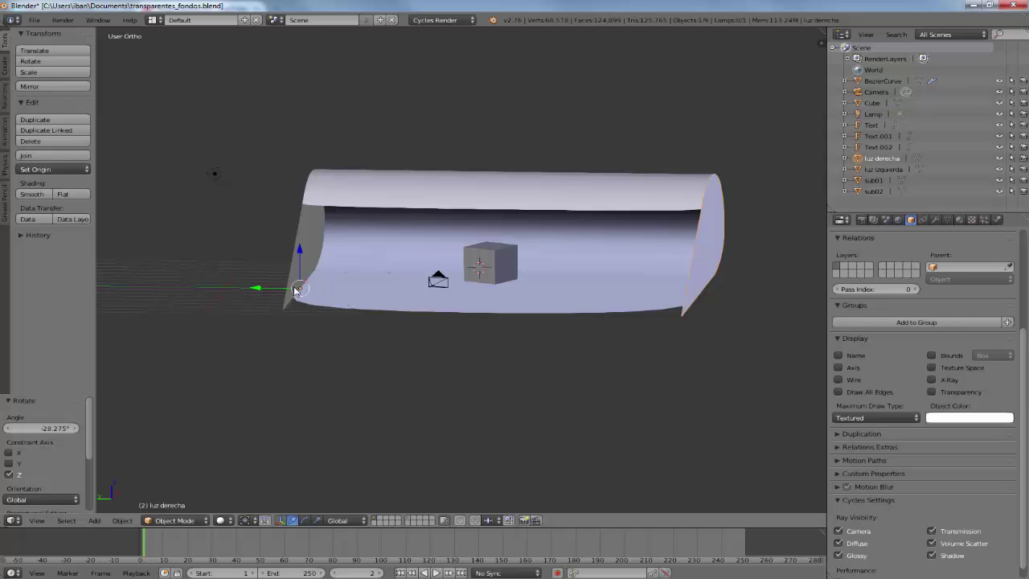
- Enable nodes for the World so its surface becomes a Background at strength 1.000
middle_click_drag(379, 295, 408, 314)
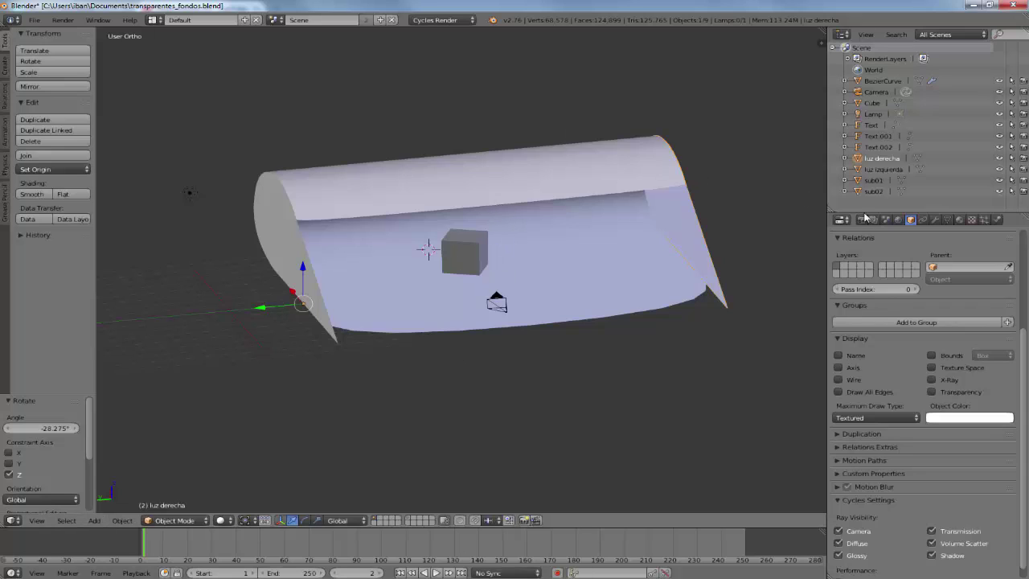
left_click(898, 220)
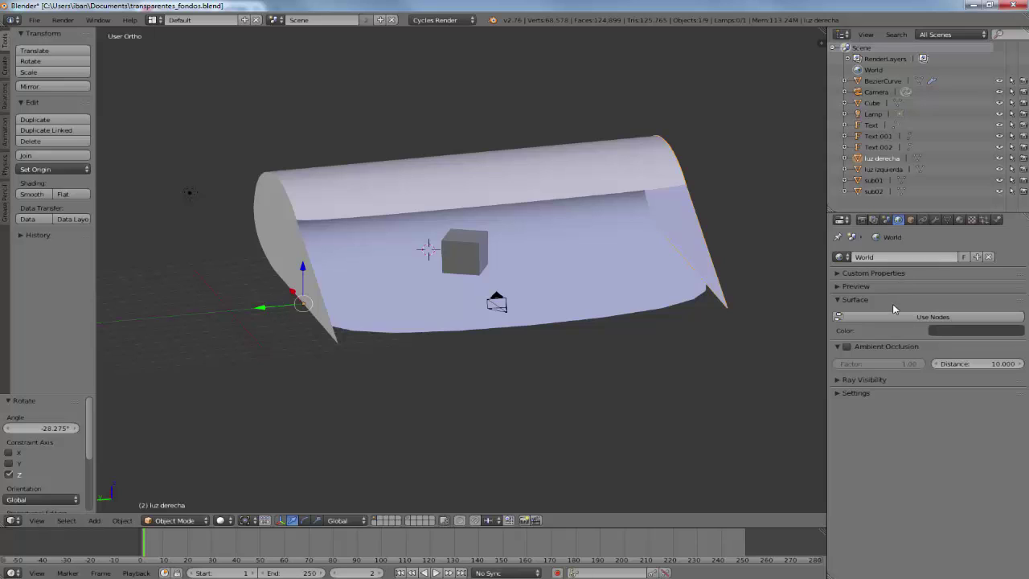
left_click(911, 318)
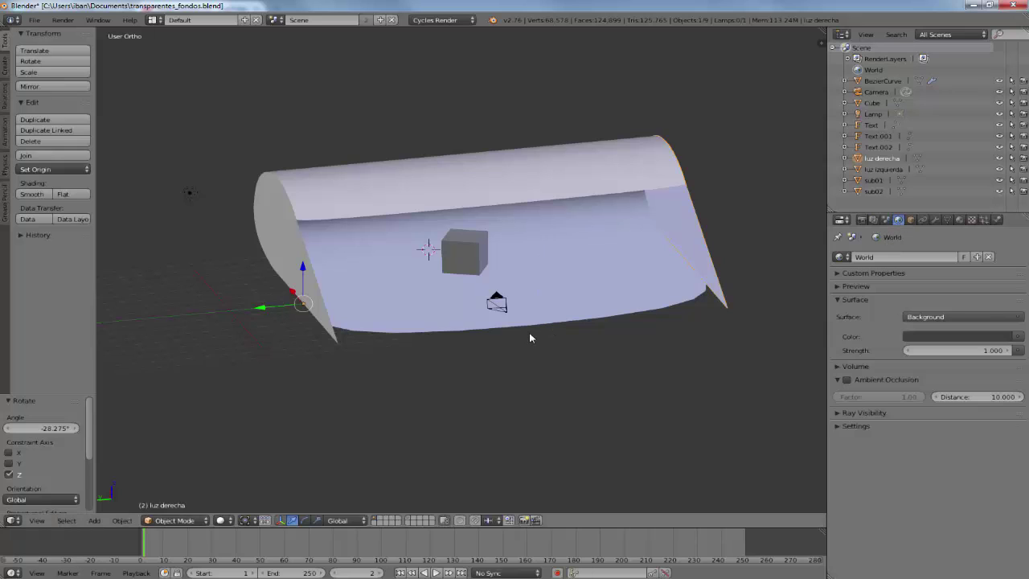
- Look through the scene camera and preview it rendered in Cycles
key("KP_0")
scroll(534, 302, "up", 4)
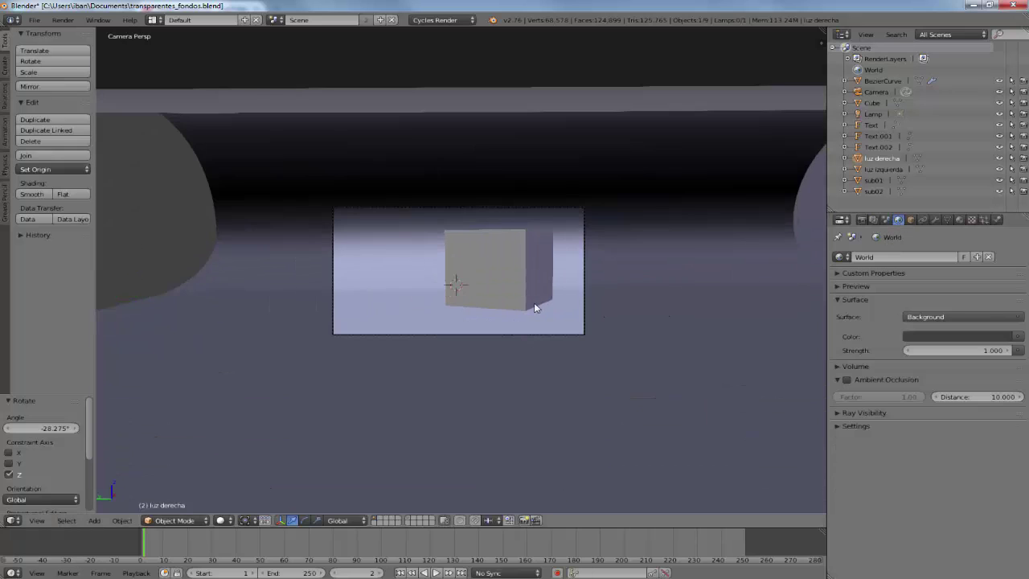
scroll(533, 302, "up", 3)
scroll(534, 302, "up", 1)
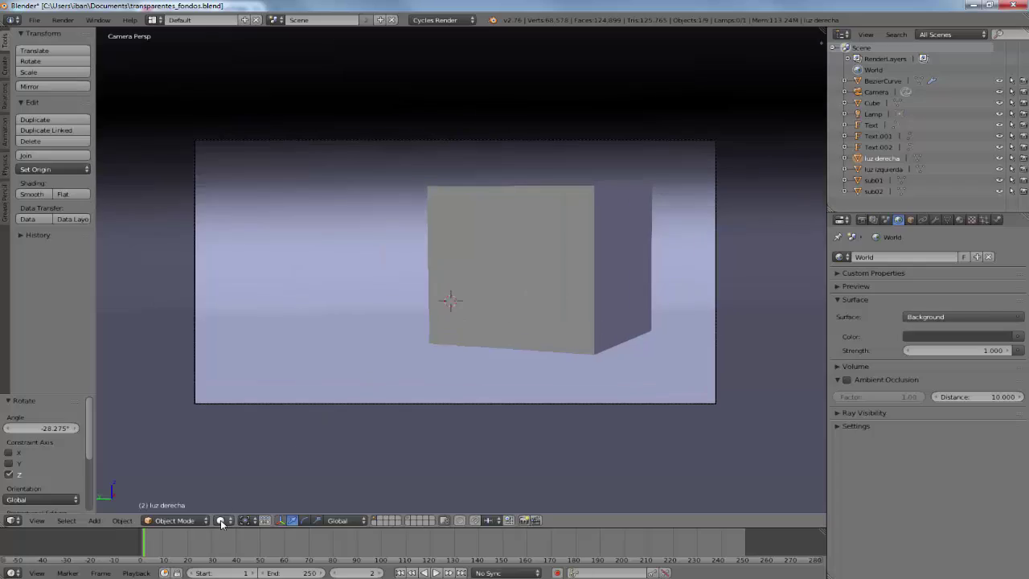
left_click(221, 521)
left_click(239, 446)
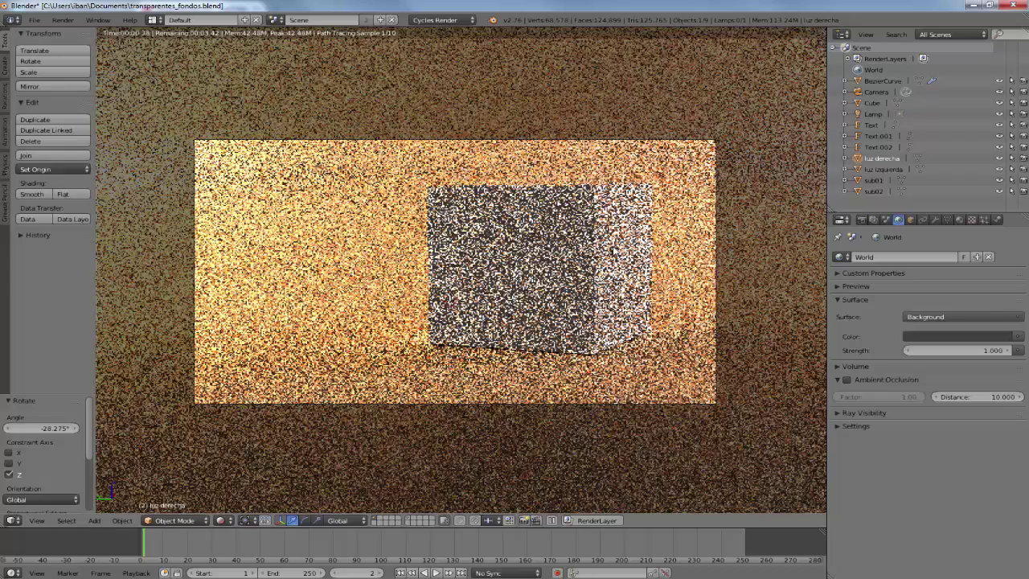
- Lock the camera to the view, return to Solid shading, and select the cube
key("n")
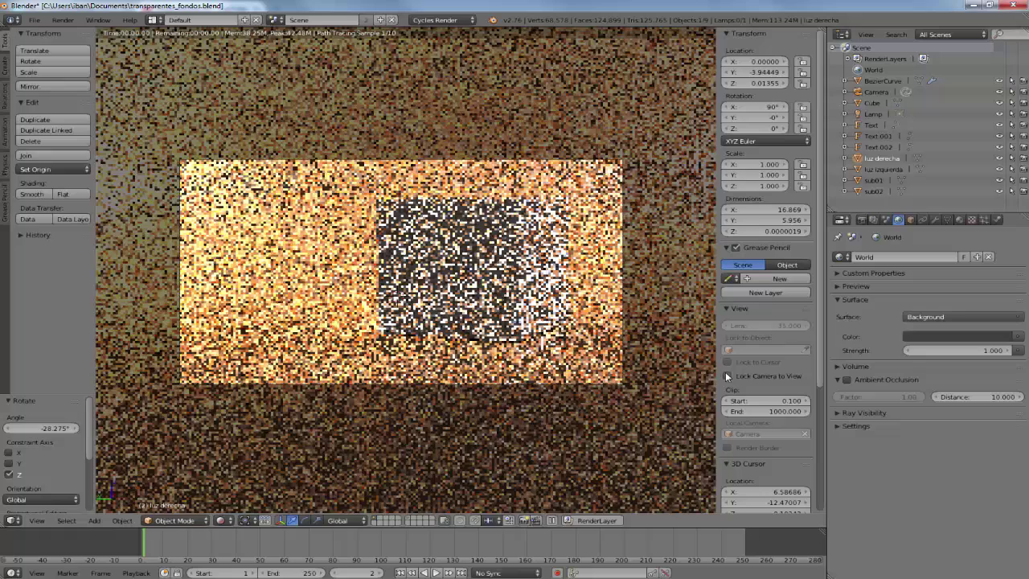
left_click(726, 375)
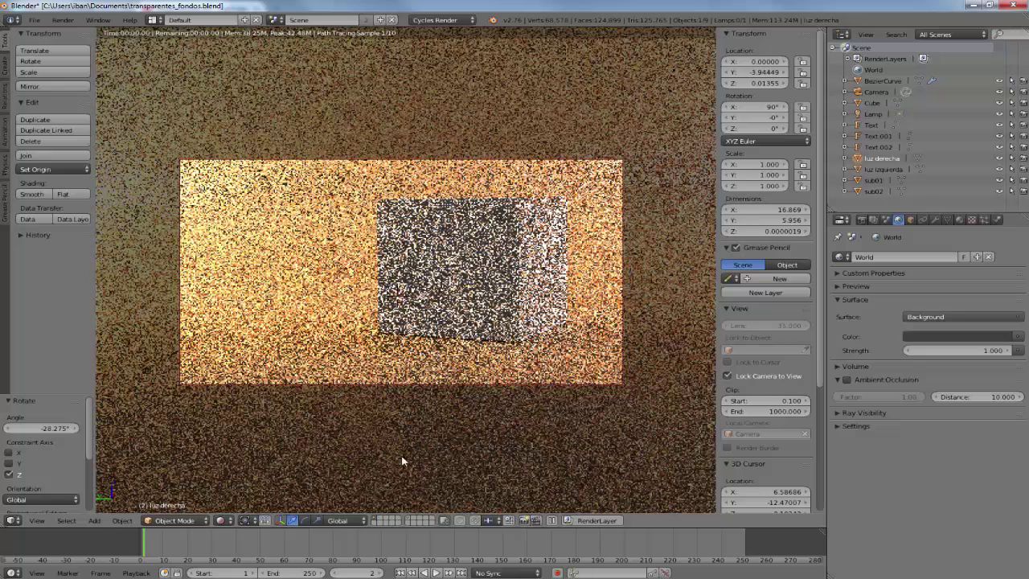
left_click(223, 520)
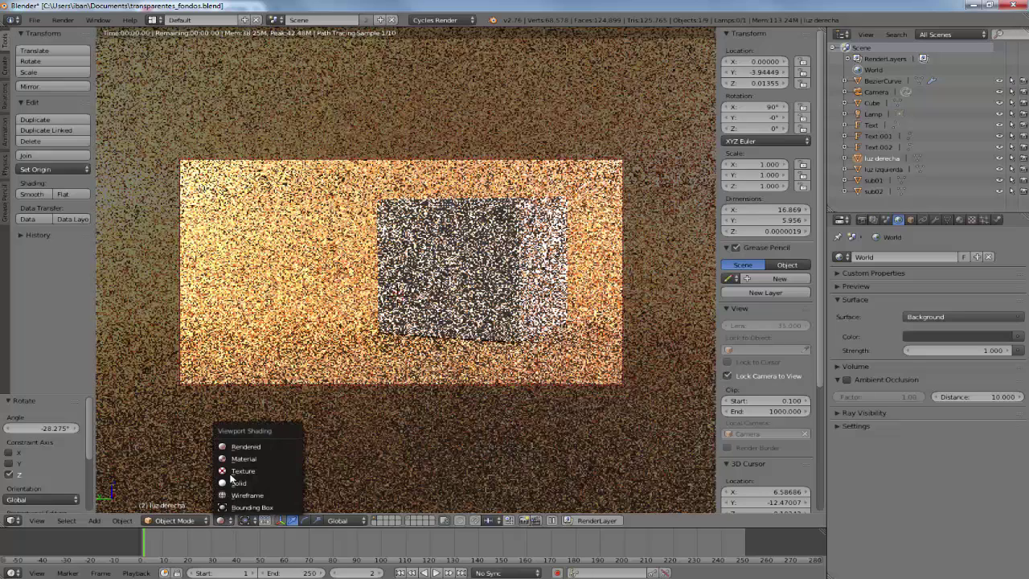
left_click(237, 483)
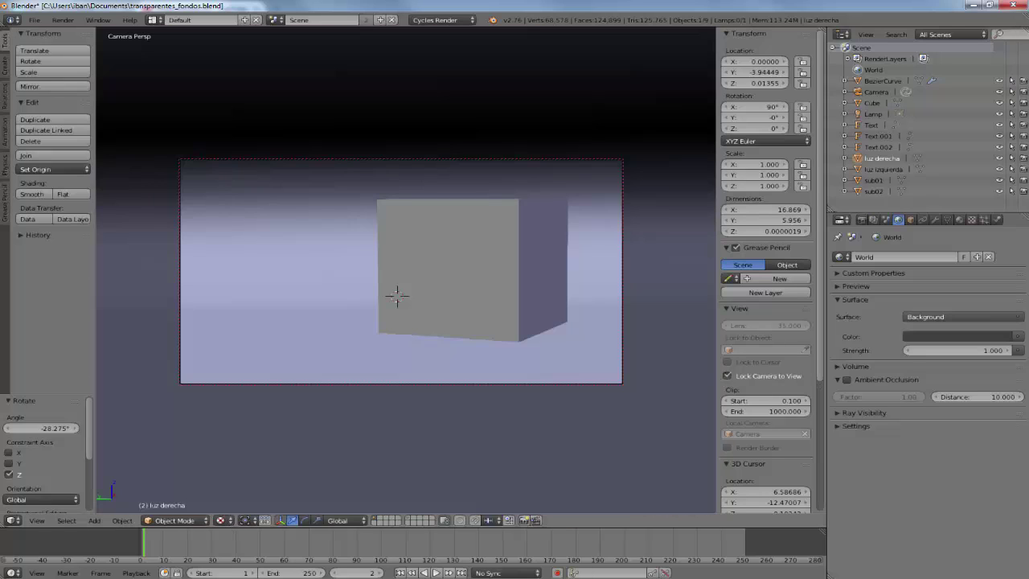
right_click(532, 269)
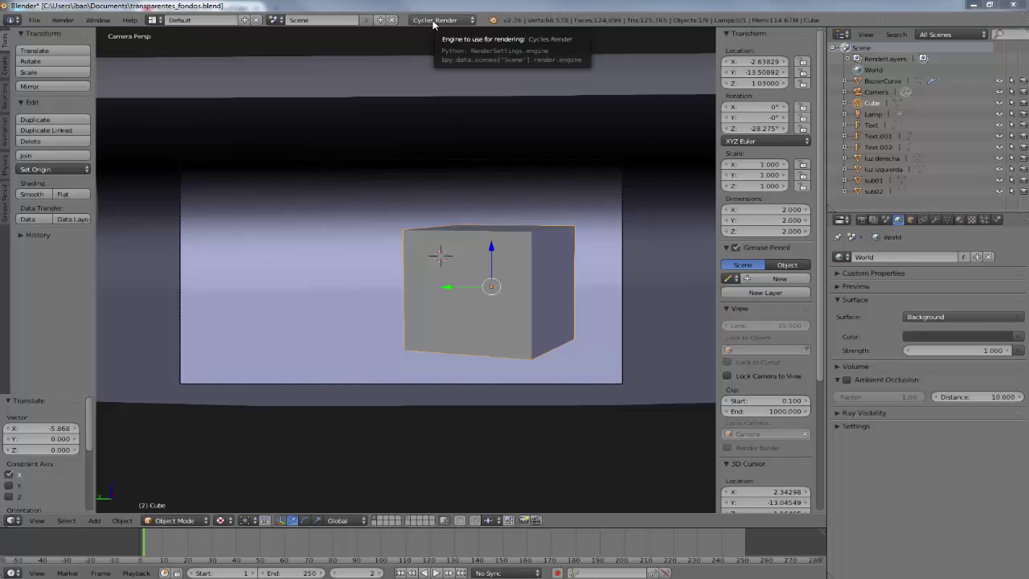
- Switch to the Compositing screen layout and back to Default
left_click(155, 21)
left_click(159, 55)
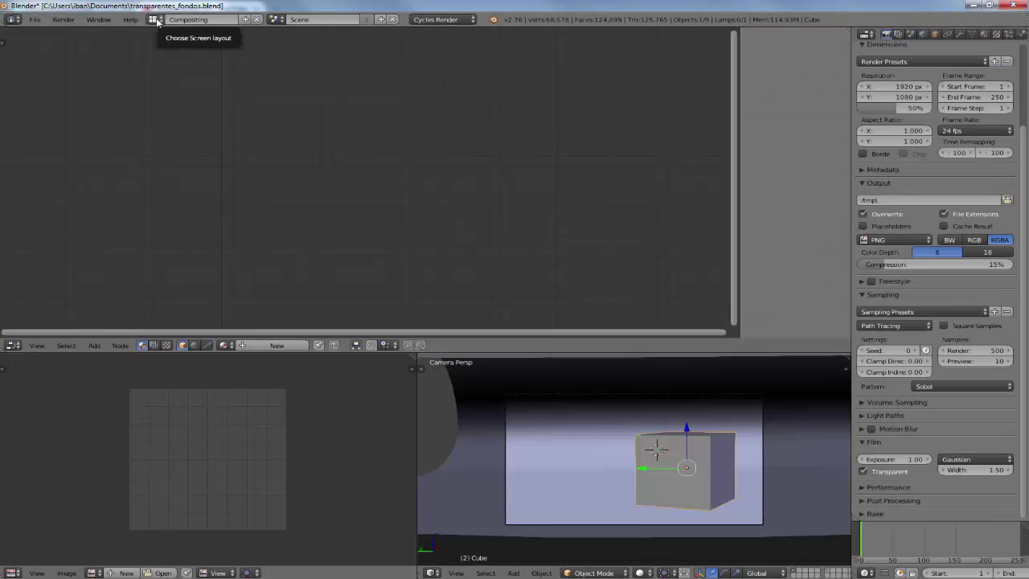
left_click(155, 19)
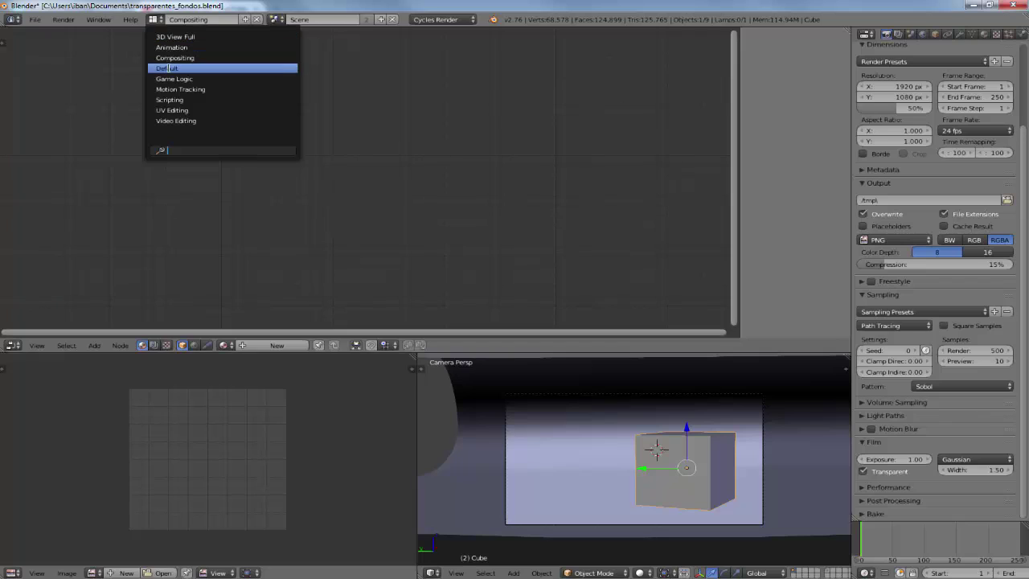
left_click(169, 67)
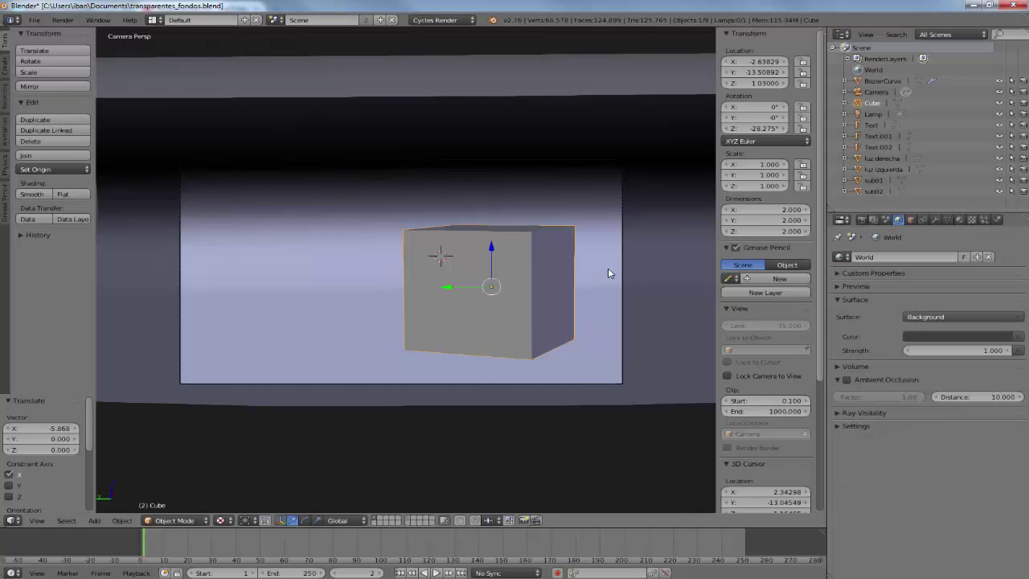
- Hide the side panel, widen the 3D viewport, and split it into two side-by-side views
key("n")
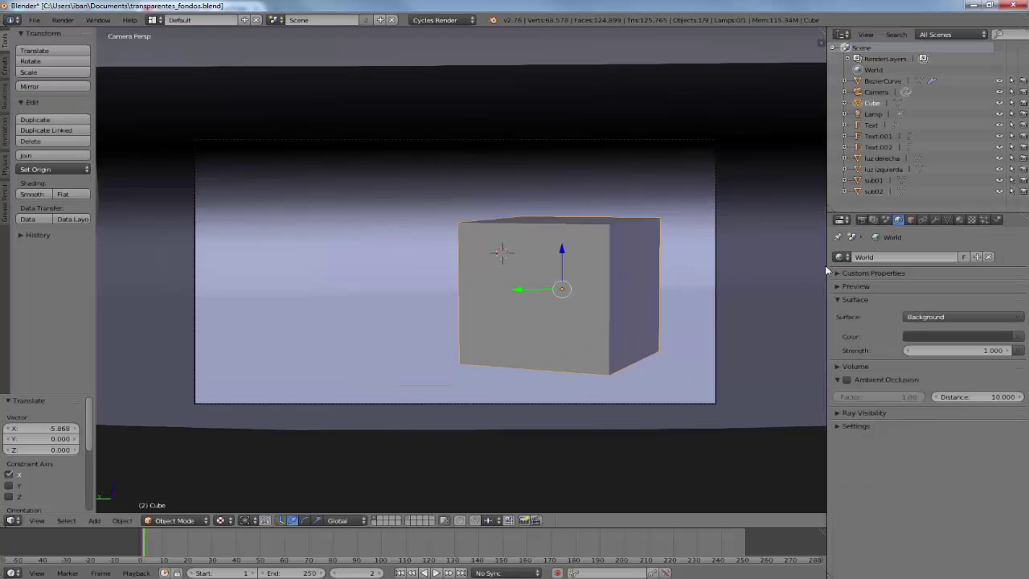
mouse_move(827, 271)
left_mouse_down()
mouse_move(918, 271)
mouse_move(892, 267)
left_mouse_up()
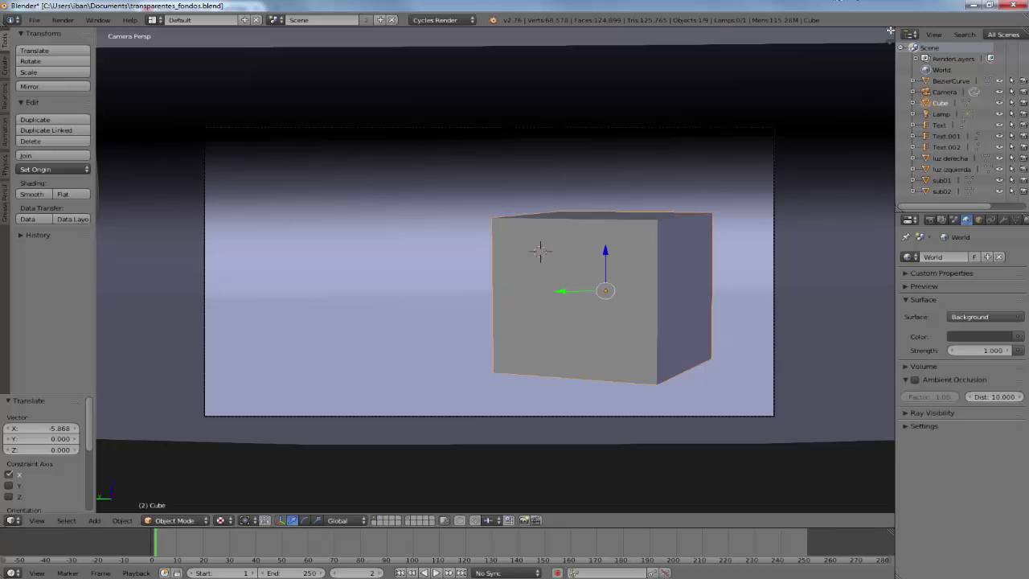
mouse_move(891, 31)
left_mouse_down()
mouse_move(507, 20)
mouse_move(561, 22)
left_mouse_up()
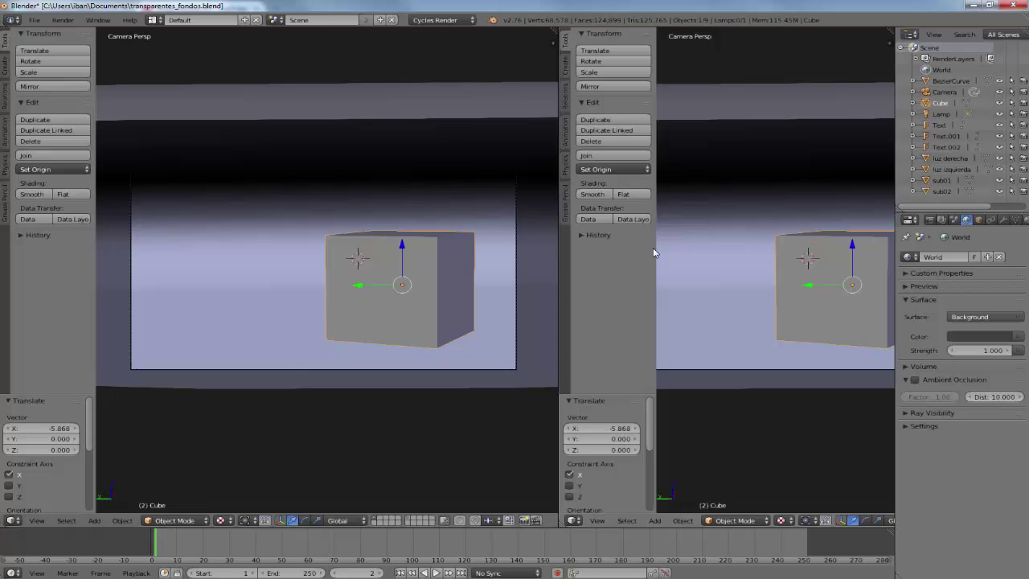
- Split the right view into two stacked views and set the lower one to Rendered shading
key("t")
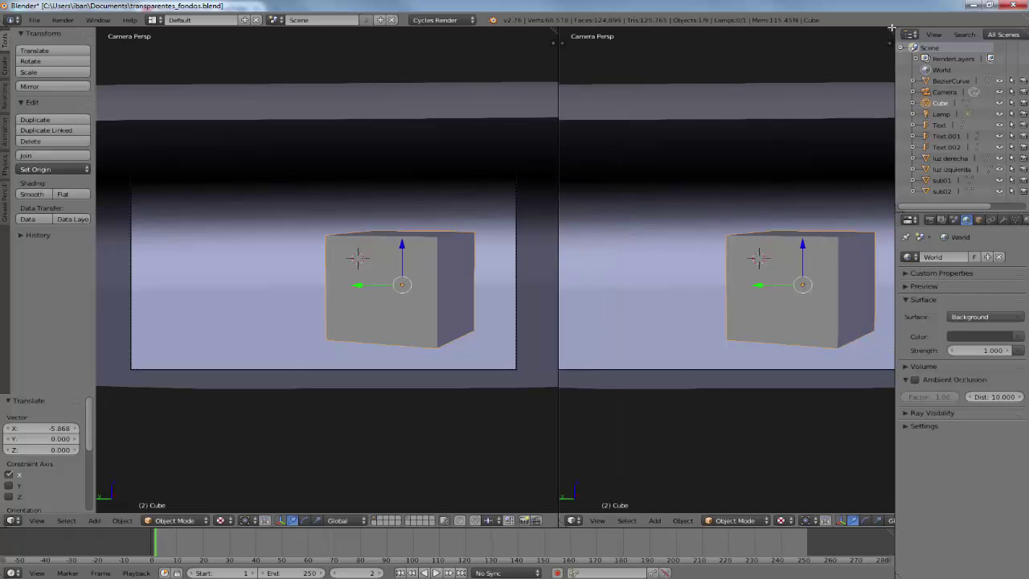
mouse_move(890, 28)
left_mouse_down()
mouse_move(893, 324)
mouse_move(882, 250)
mouse_move(879, 268)
left_mouse_up()
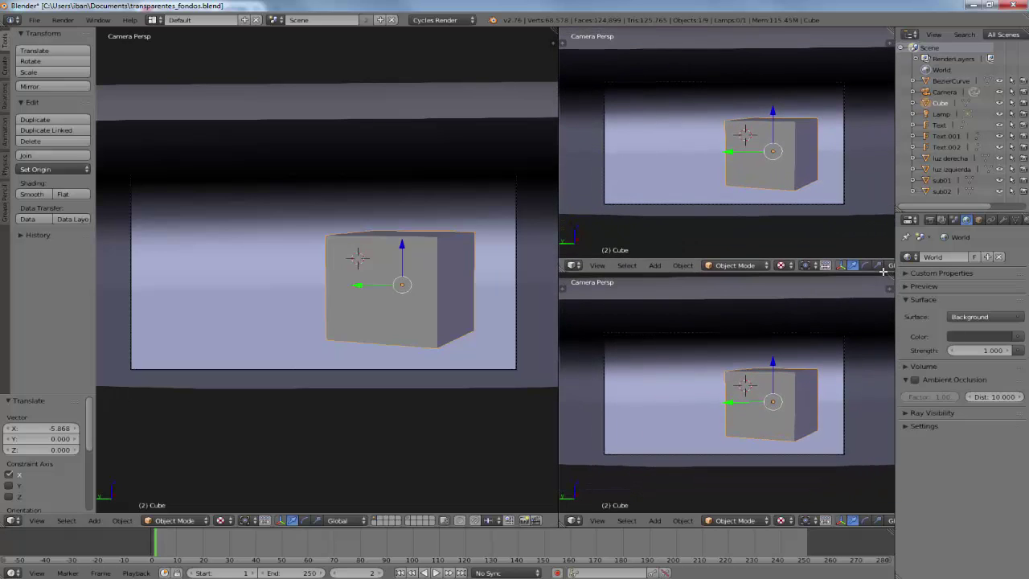
scroll(792, 419, "up", 3)
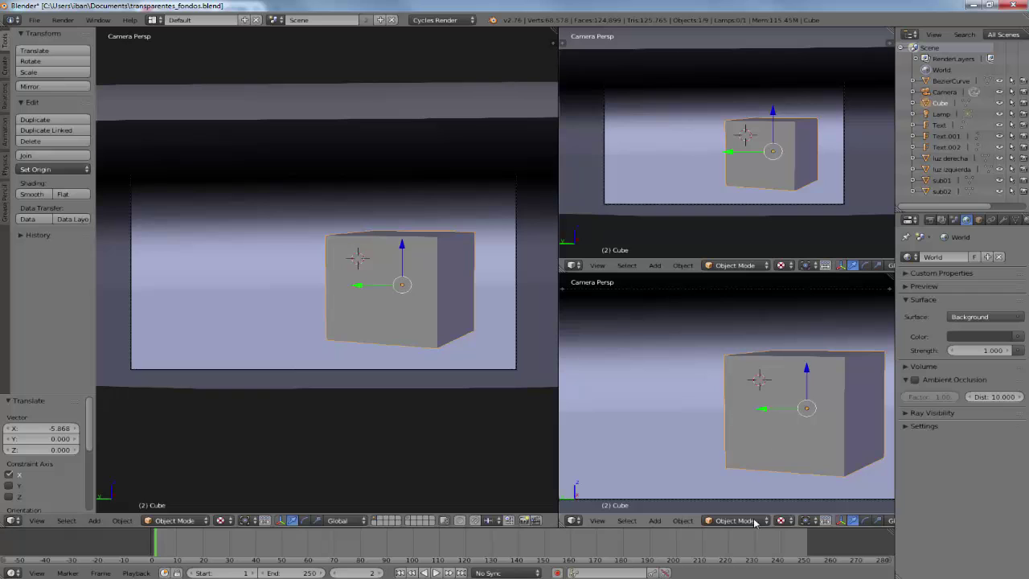
left_click(780, 521)
left_click(805, 446)
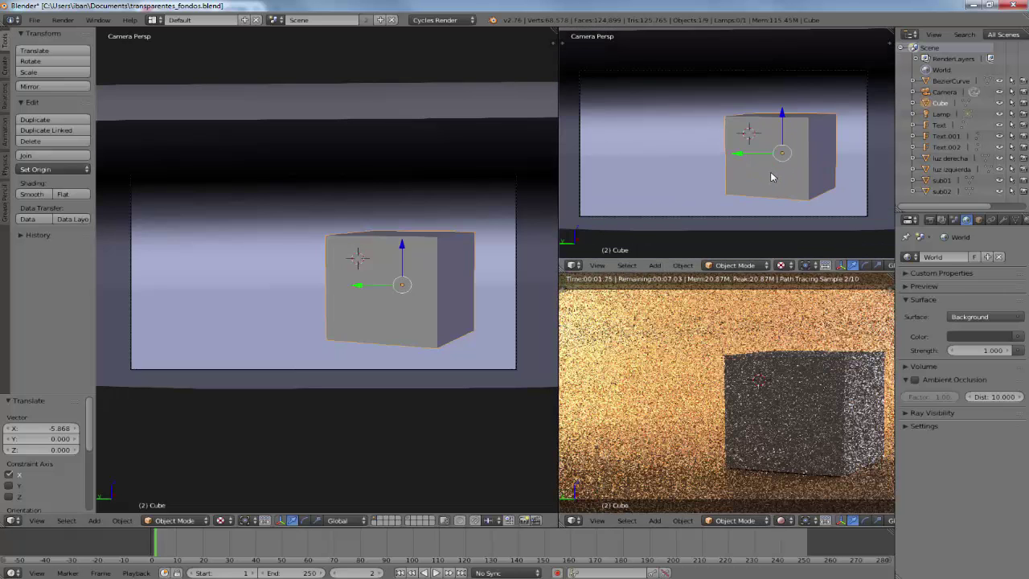
- Make the upper-right view orthographic and frame the cube from below
key("KP_0")
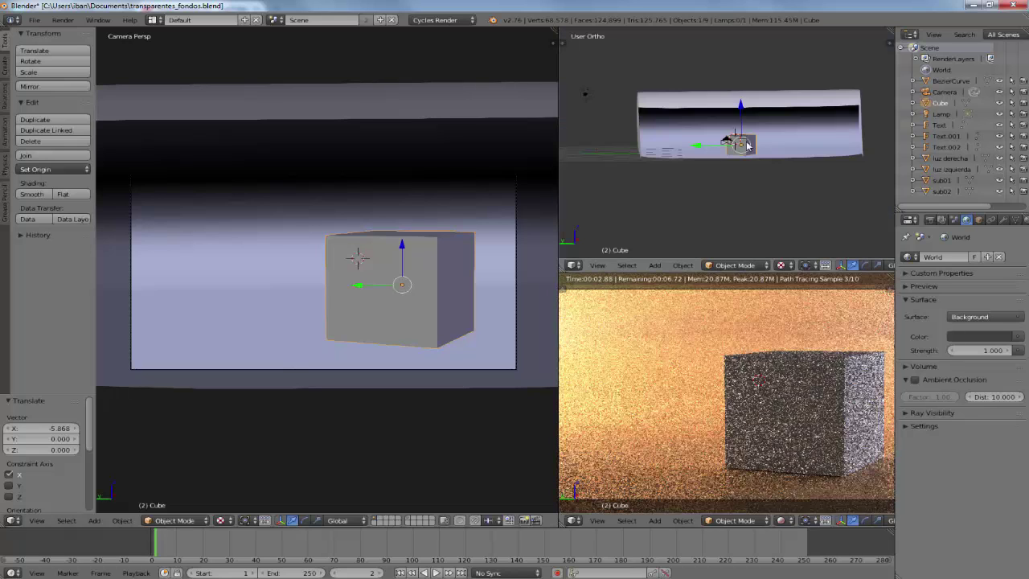
middle_click_drag(741, 155, 747, 161)
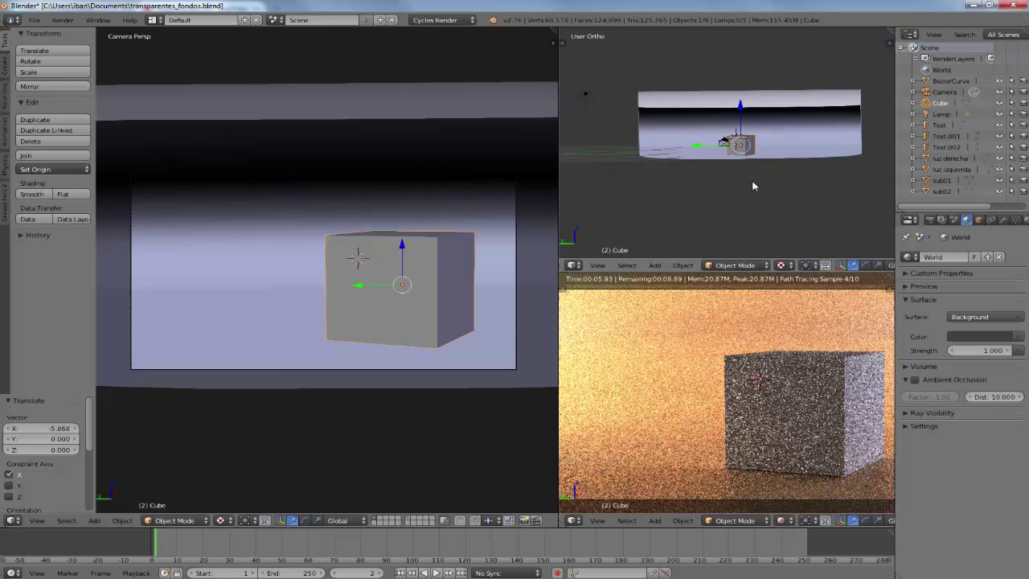
scroll(753, 171, "up", 3)
middle_click_drag(788, 171, 772, 170)
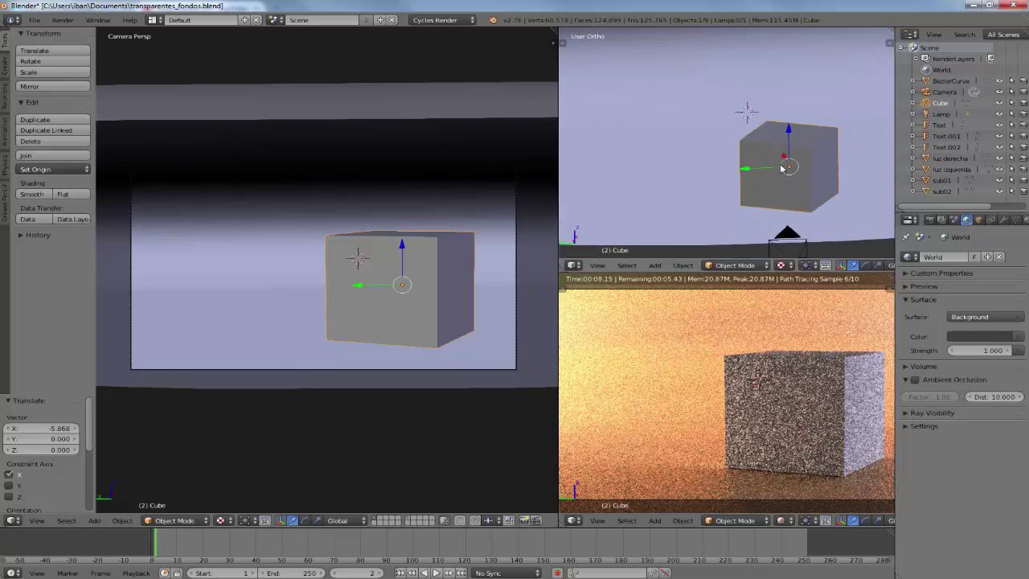
scroll(776, 169, "up", 2)
middle_click_drag(772, 169, 720, 143, "shift")
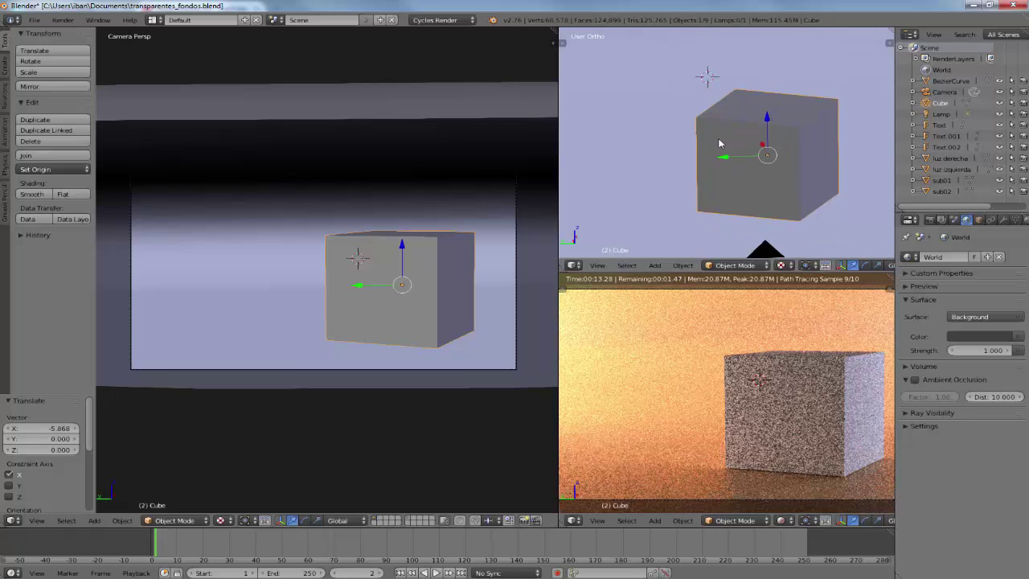
middle_click_drag(719, 143, 719, 160, "shift")
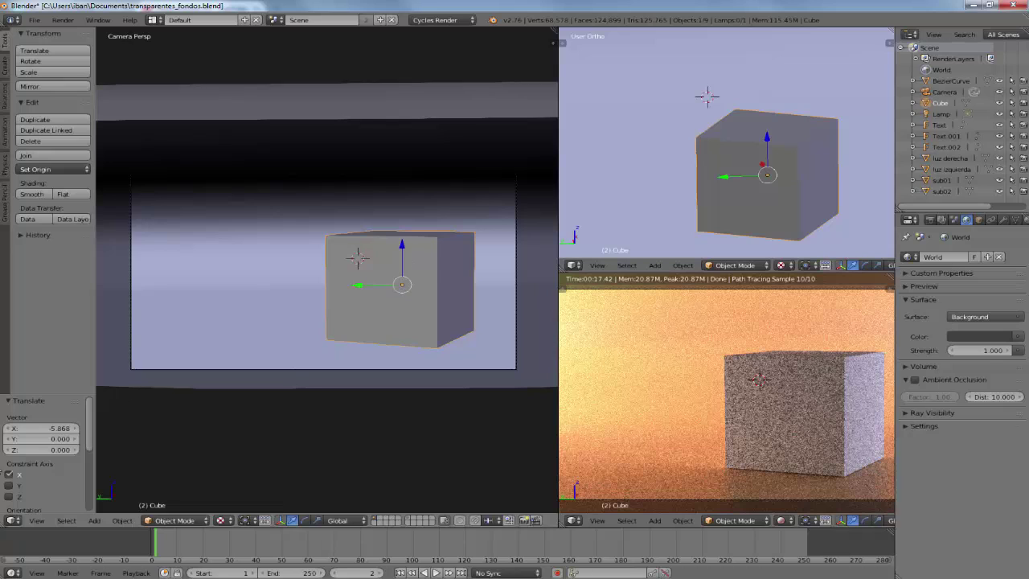
- Turn the left area into a Node Editor and widen it, narrowing the viewports
left_click(13, 520)
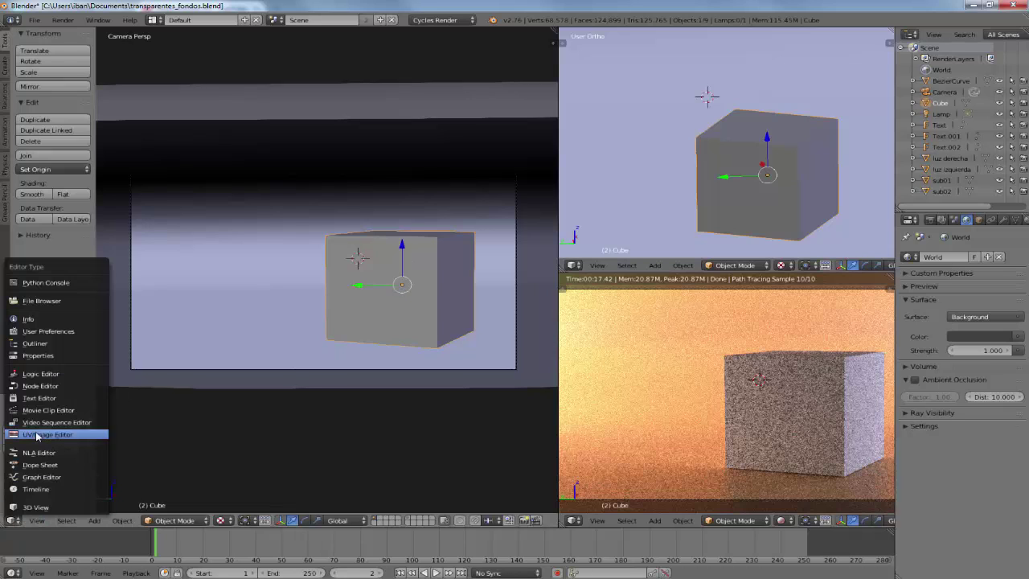
left_click(40, 387)
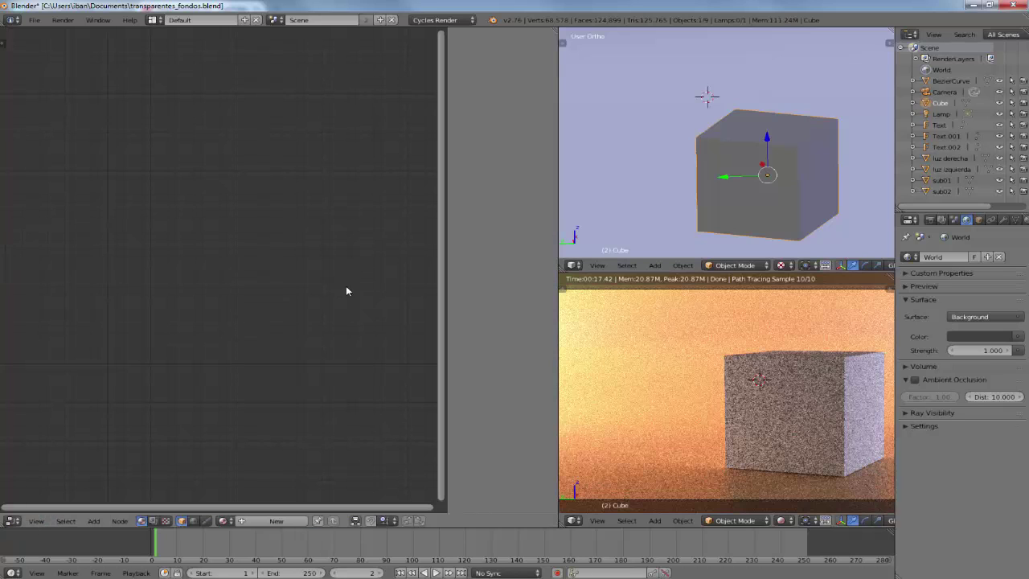
left_click_drag(447, 311, 519, 313)
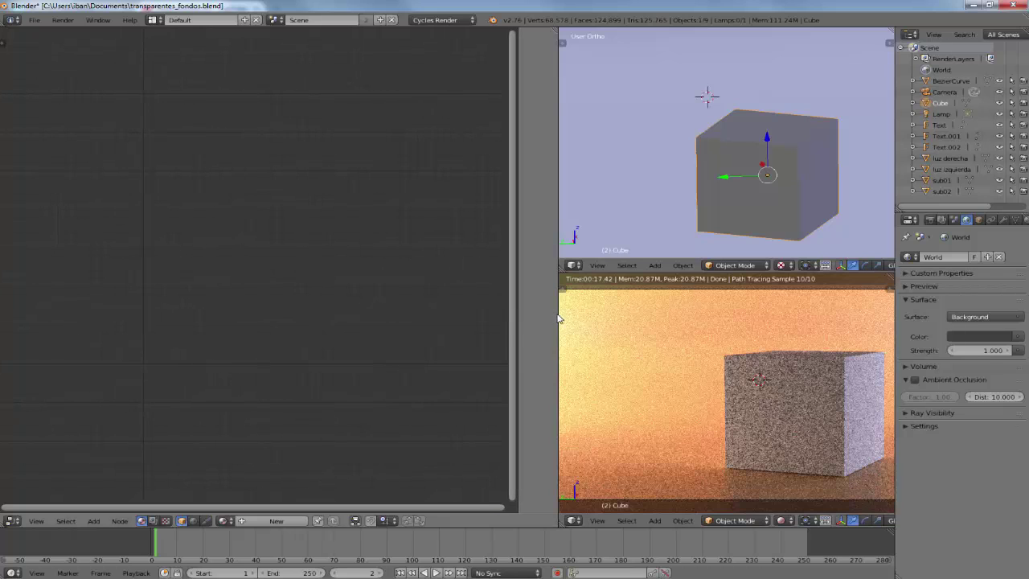
left_click_drag(558, 318, 647, 316)
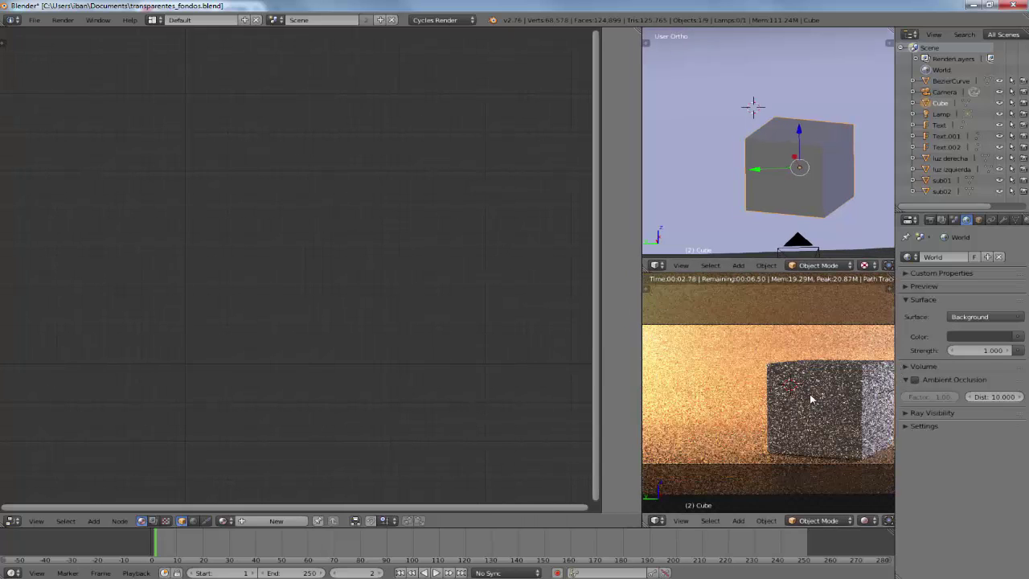
- Orbit the rendered preview to an angled view of the cube and reselect the cube
scroll(810, 399, "down", 1)
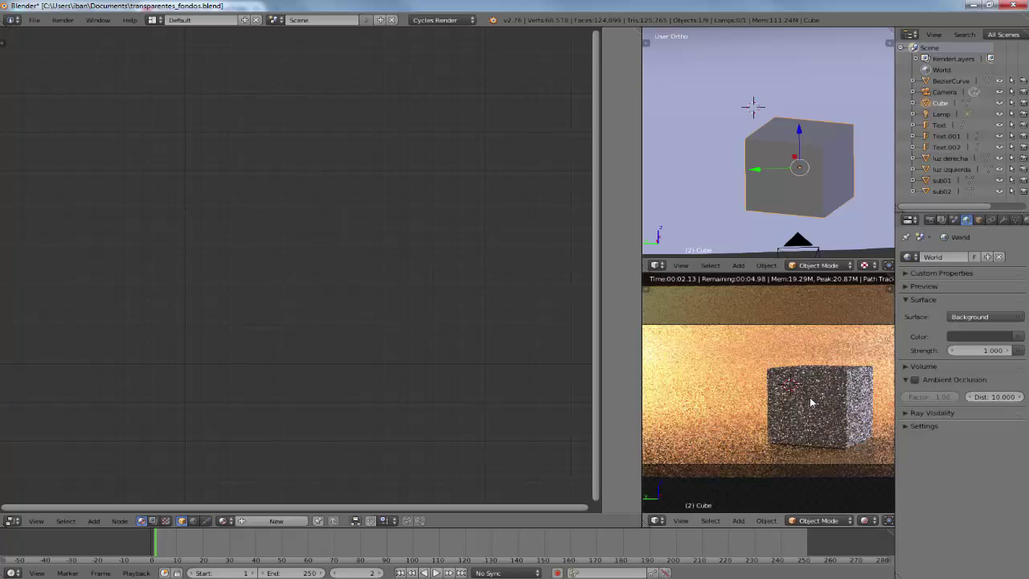
middle_click_drag(810, 399, 795, 402, "shift")
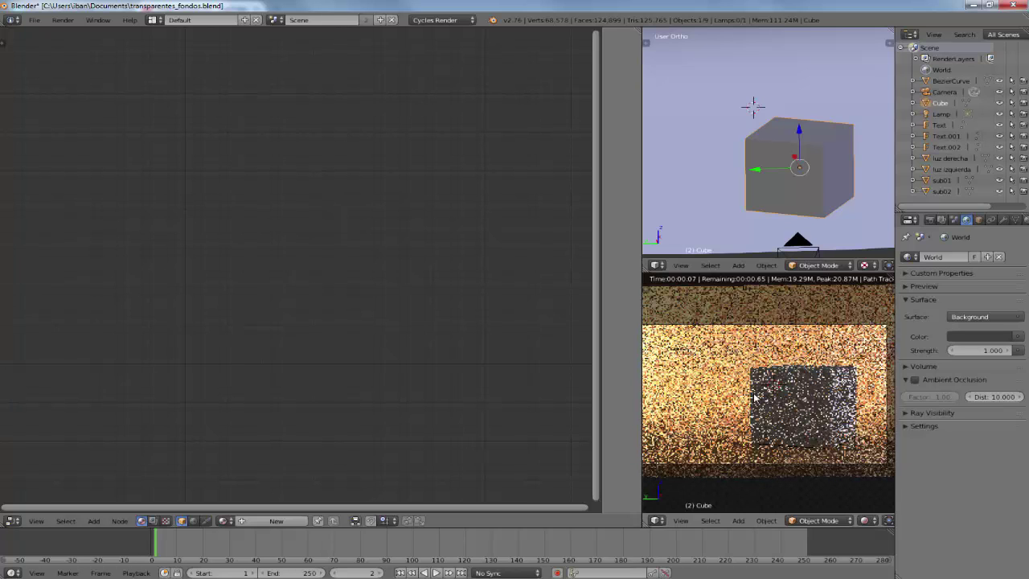
key("ctrl+KP_6")
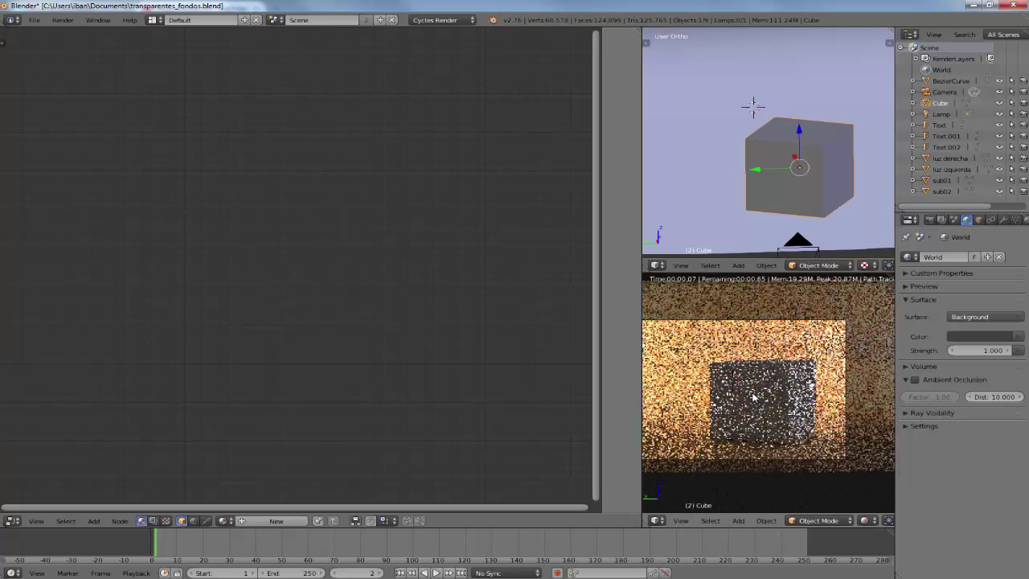
middle_click_drag(754, 395, 799, 395)
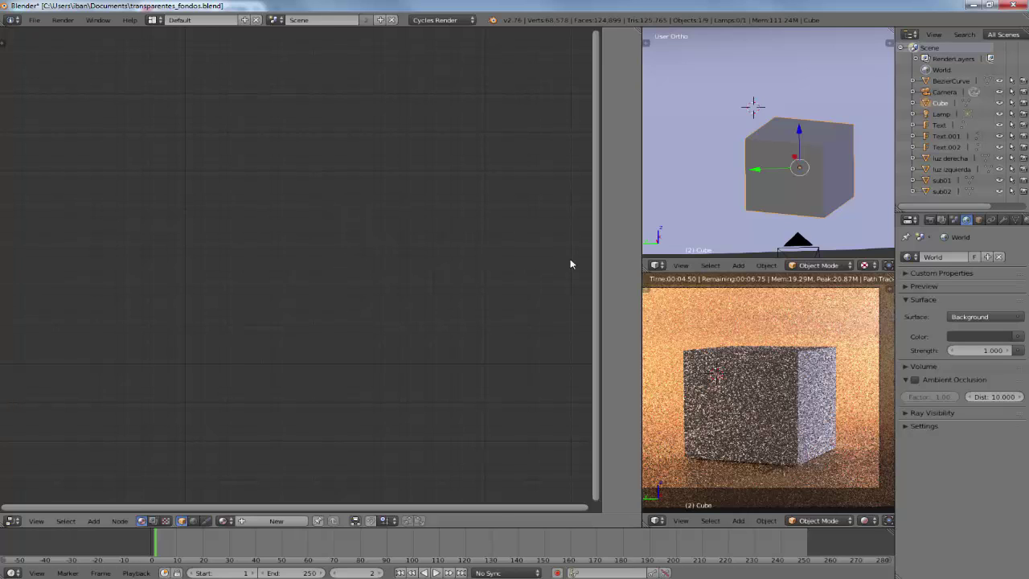
right_click(817, 155)
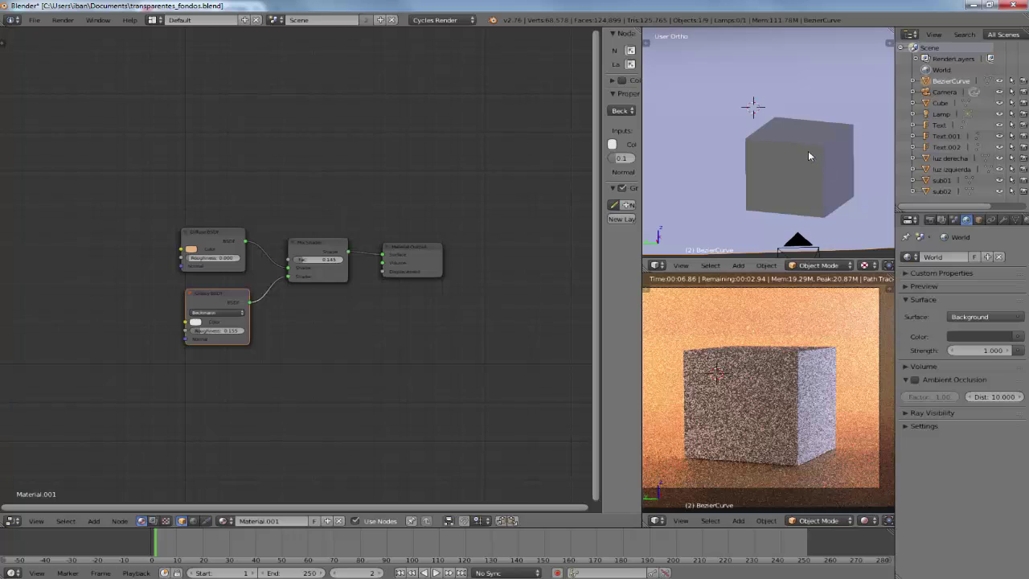
right_click(800, 163)
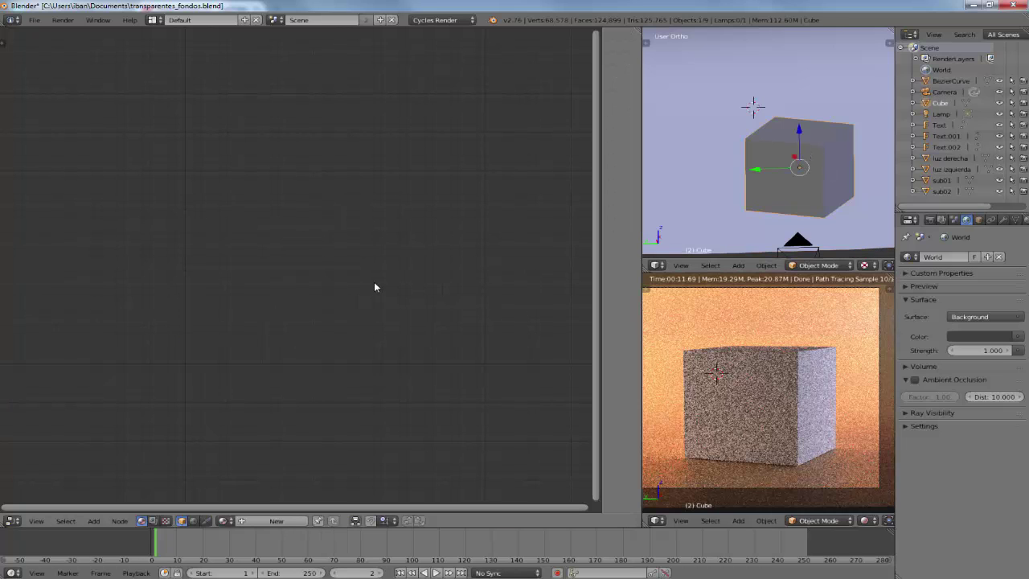
- Create a new cube material, spread its Diffuse BSDF and Material Output apart, and show render settings
left_click(979, 219)
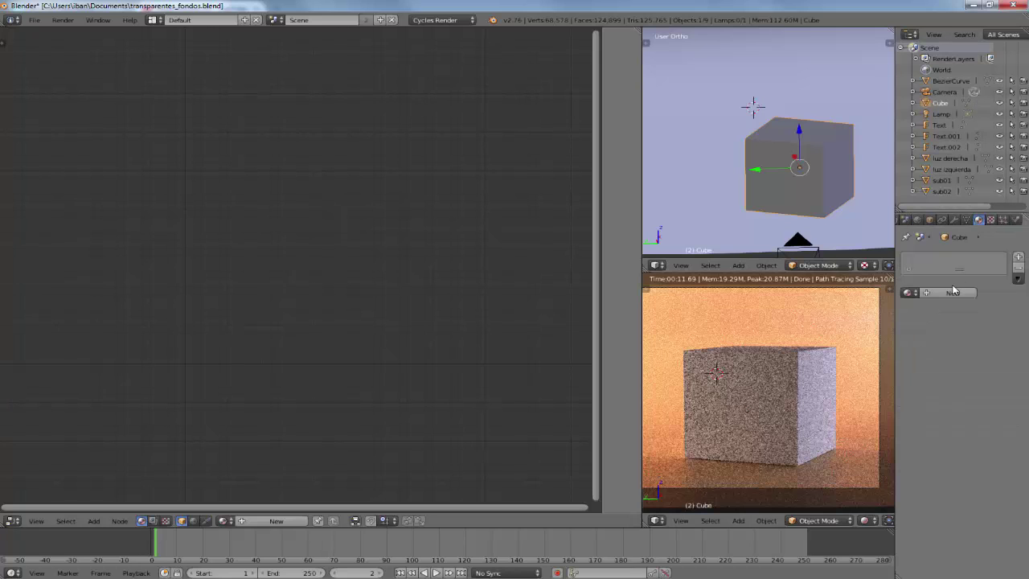
left_click(951, 292)
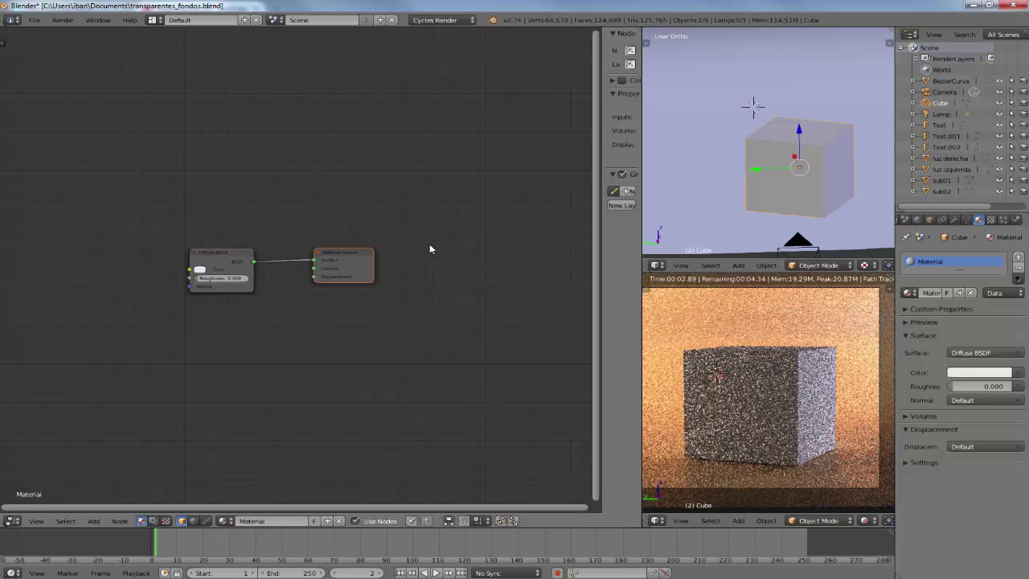
left_click_drag(334, 255, 463, 237)
right_click(237, 251)
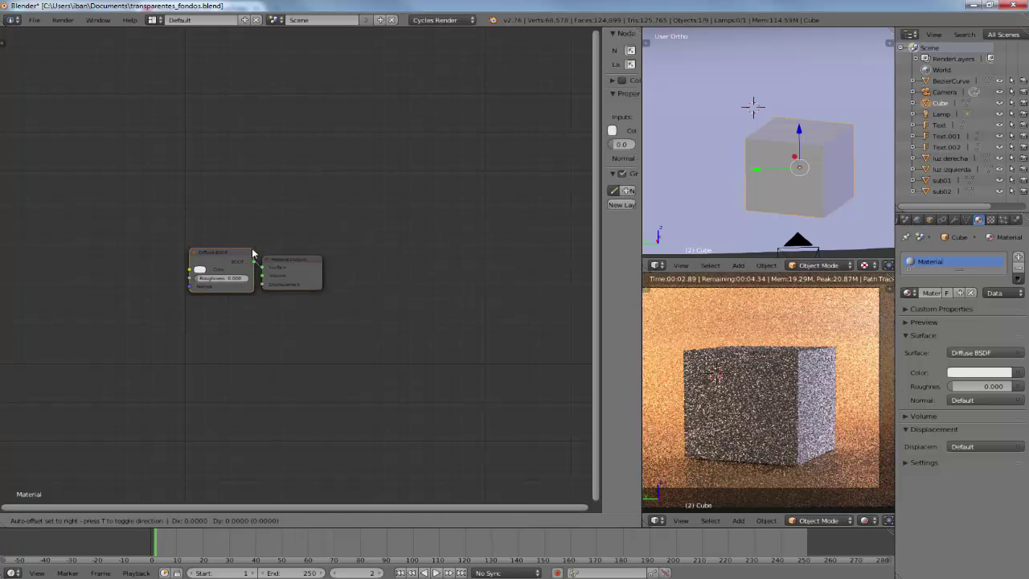
left_click_drag(222, 249, 216, 245)
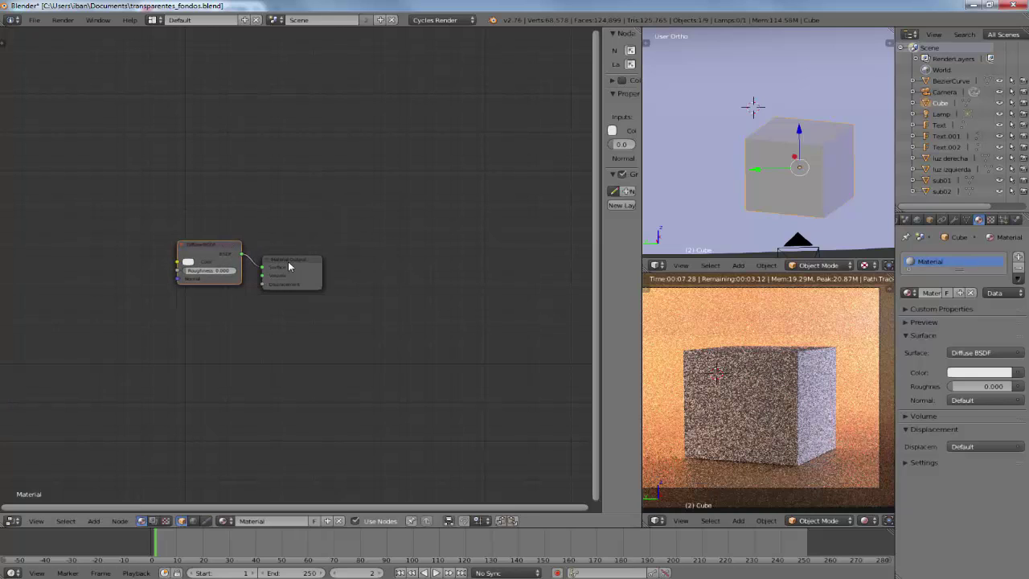
left_click_drag(288, 260, 572, 235)
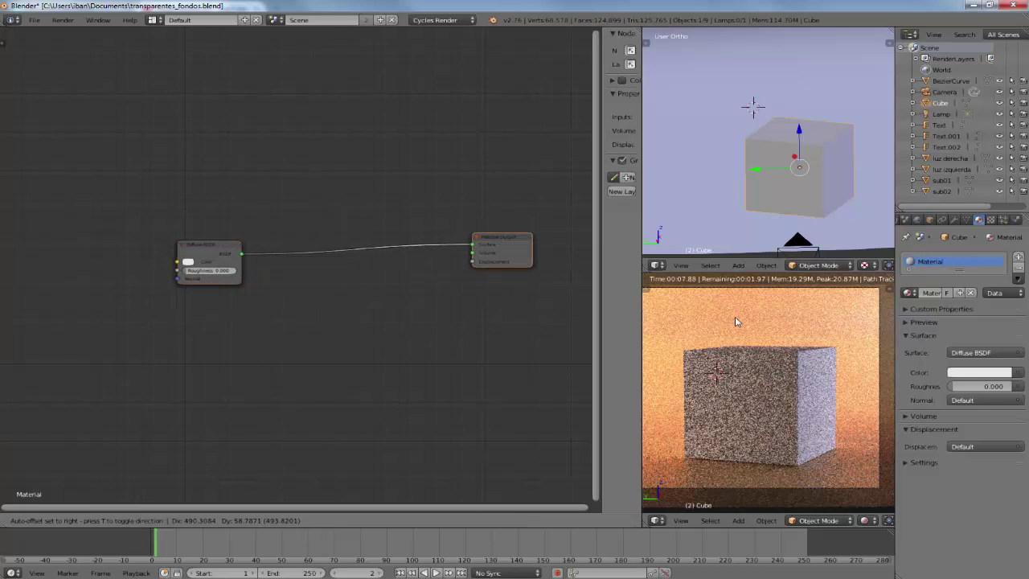
left_click(917, 221)
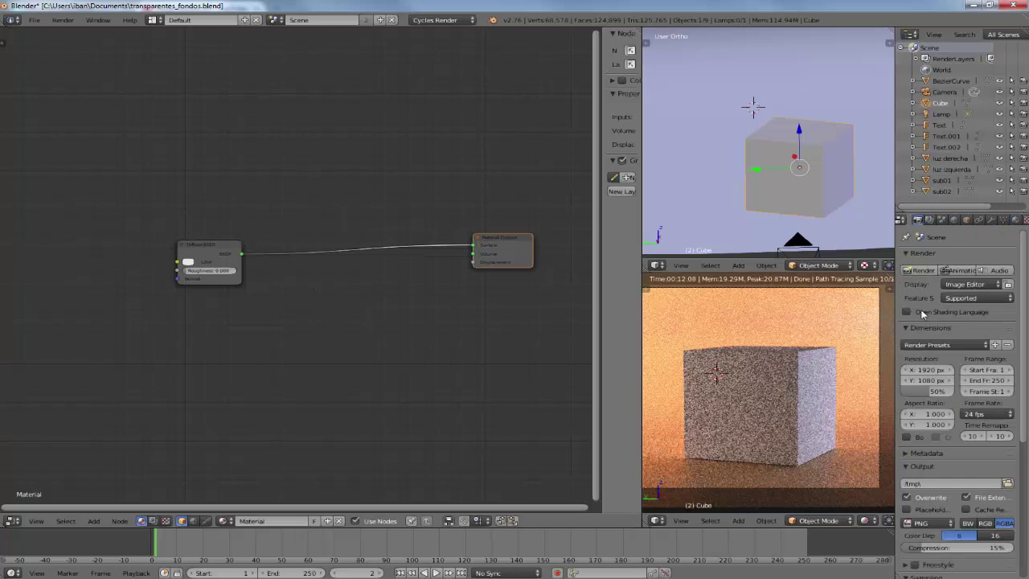
- Move the Diffuse BSDF node nearer the output and switch the camera view to Solid shading
scroll(963, 413, "down", 3)
scroll(955, 415, "down", 2)
scroll(956, 415, "down", 2)
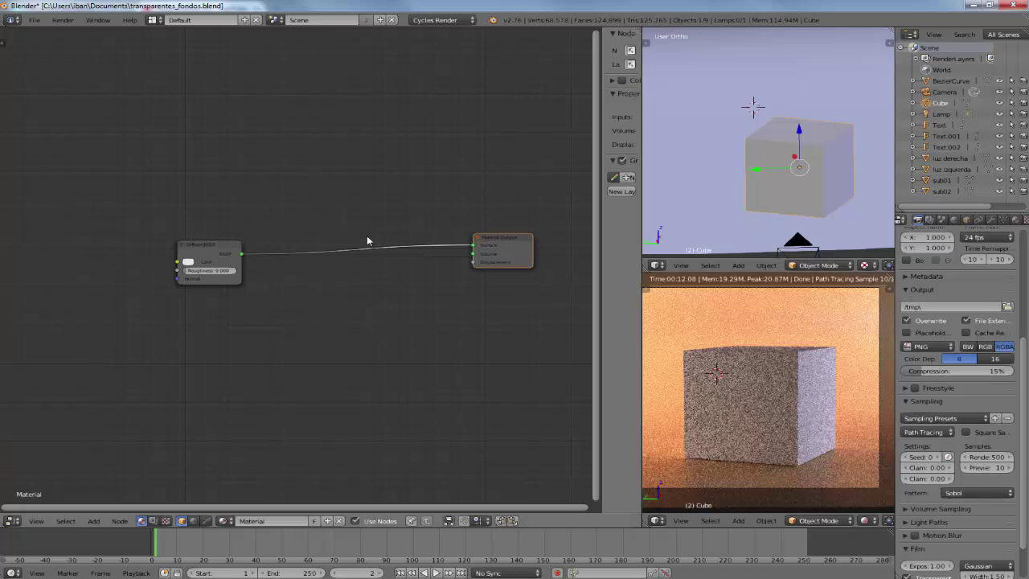
left_click(224, 250)
key("g")
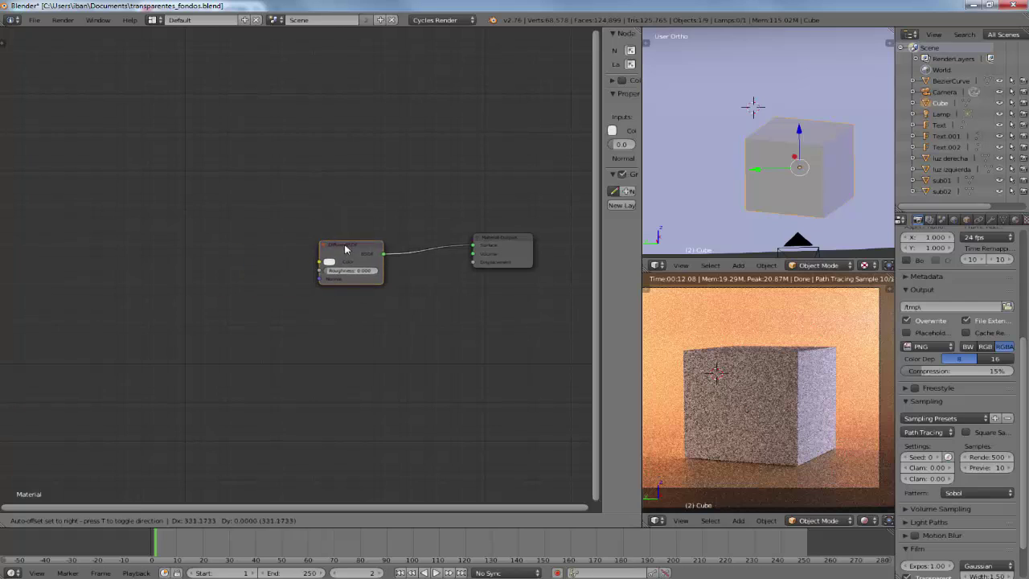
left_click(315, 246)
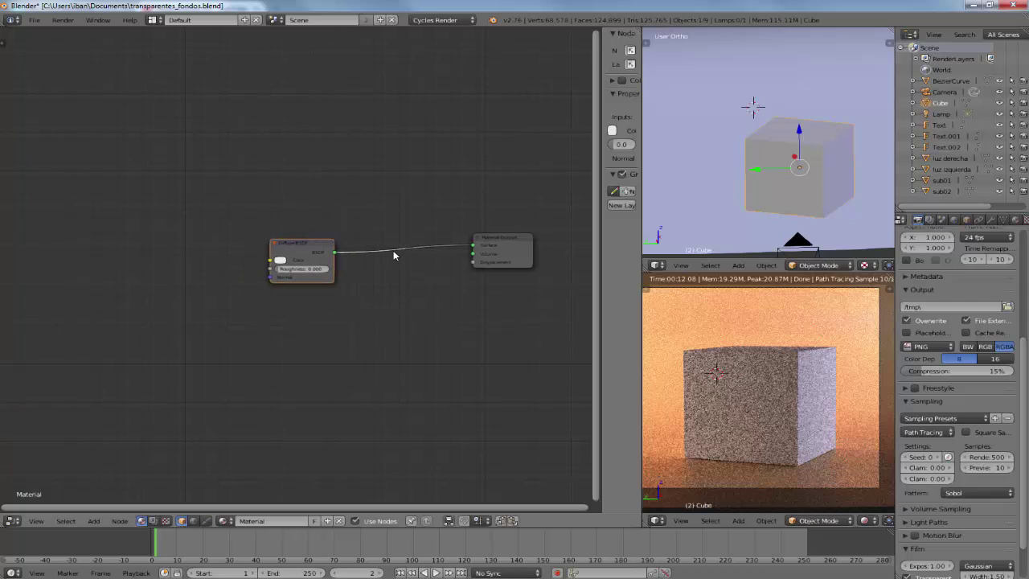
left_click(873, 522)
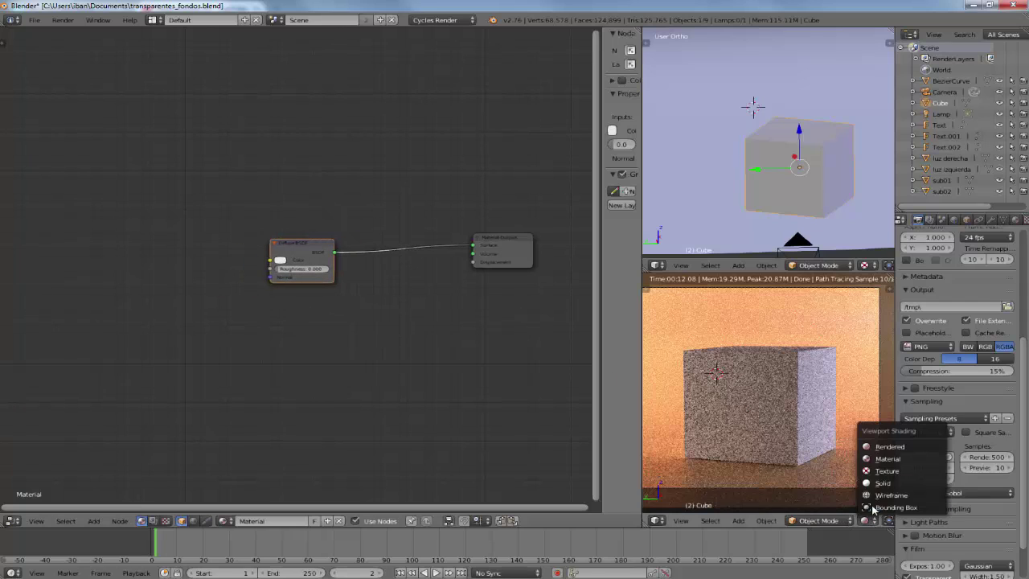
left_click(882, 478)
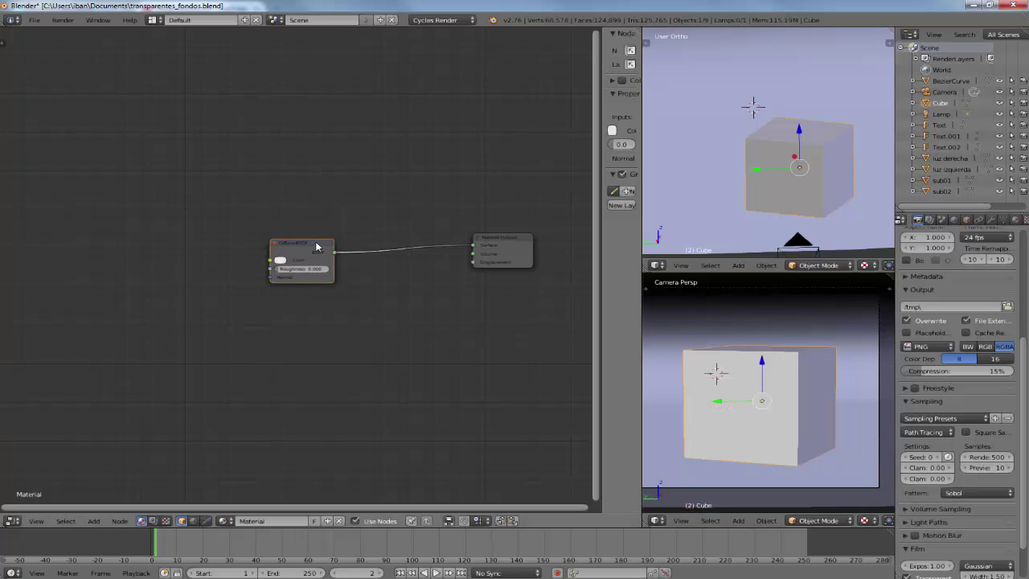
- Replace the Diffuse BSDF with a Mix Shader linked to the Material Output Surface
key("x")
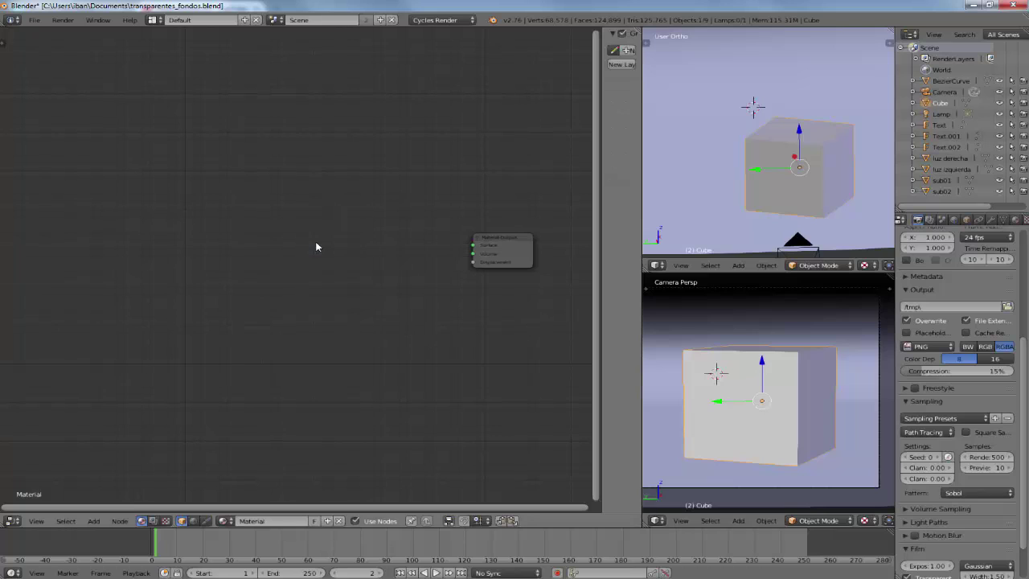
key("shift+a")
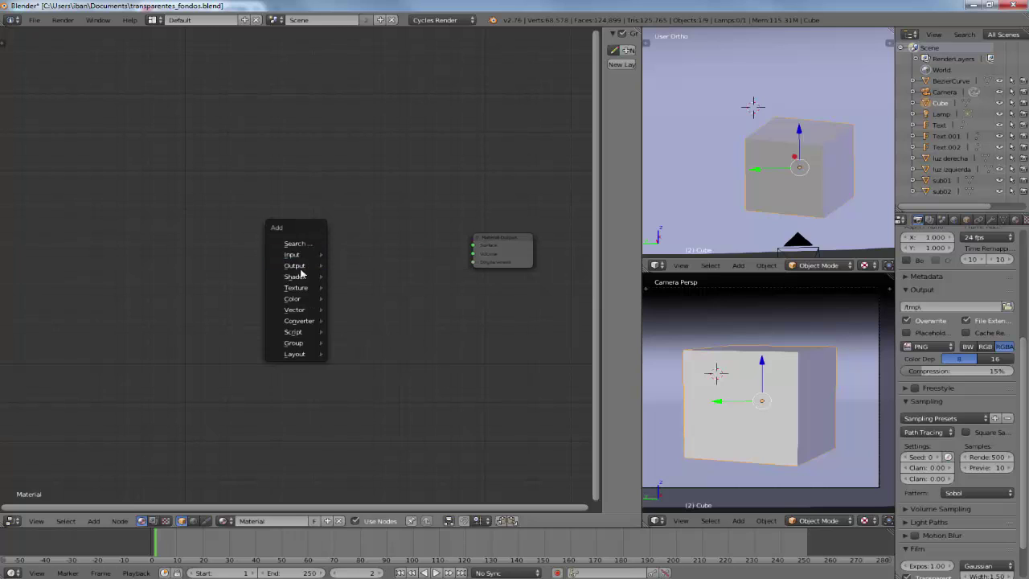
mouse_move(295, 277)
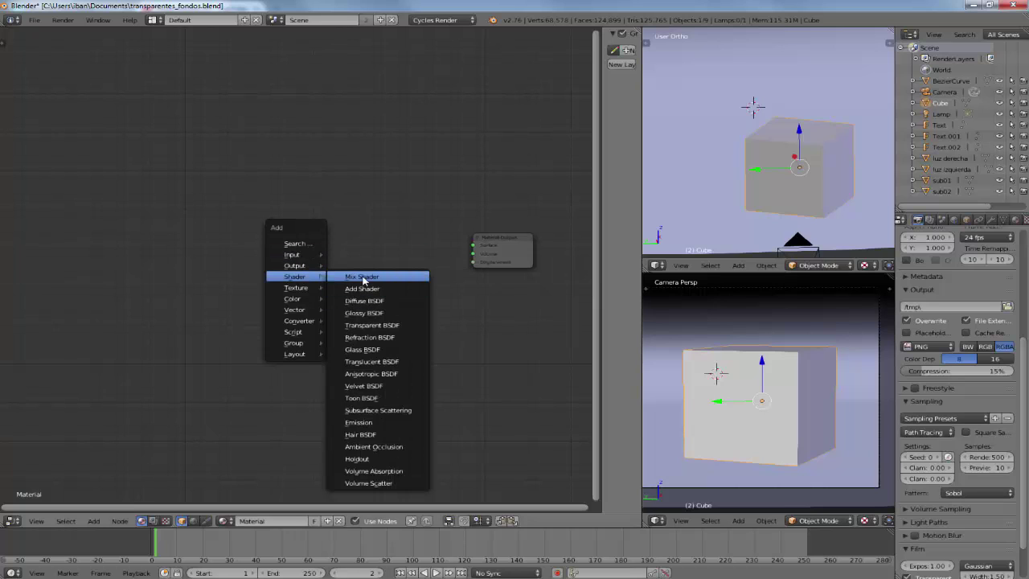
left_click(363, 277)
left_click(340, 246)
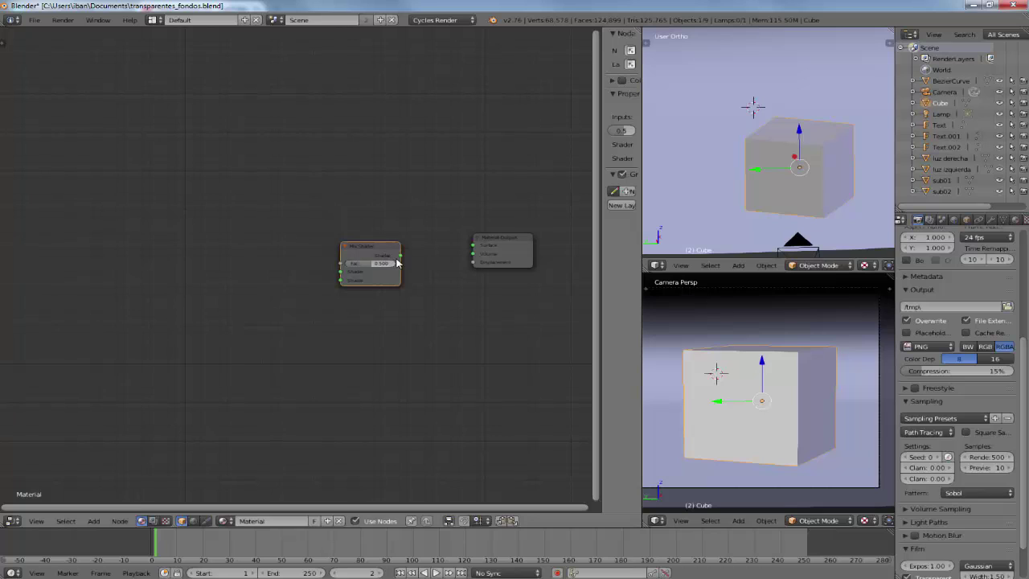
left_click_drag(400, 256, 473, 245)
- Duplicate the Mix Shader twice, chaining each copy into the next one's Shader input
key("shift+d")
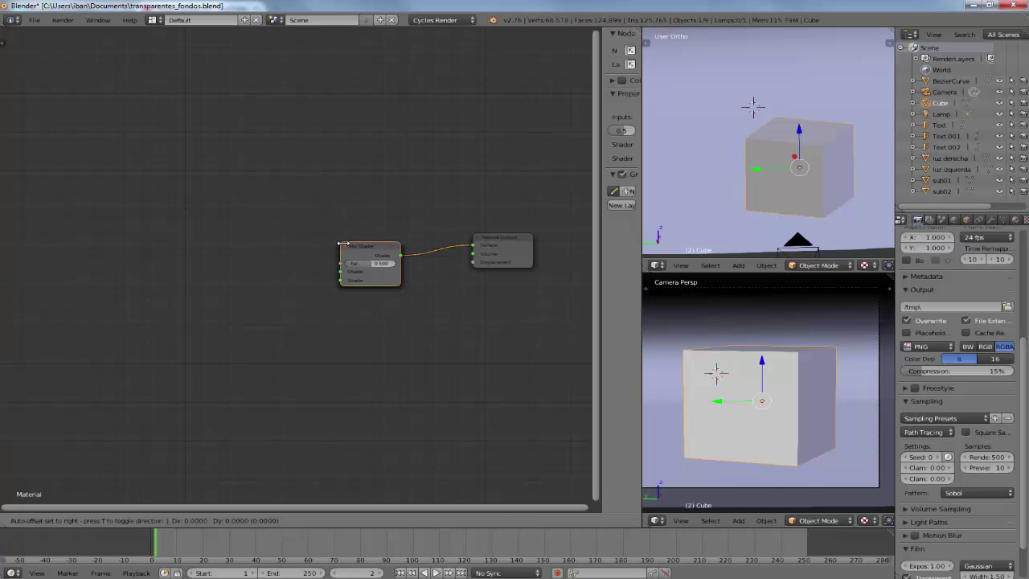
left_click(217, 212)
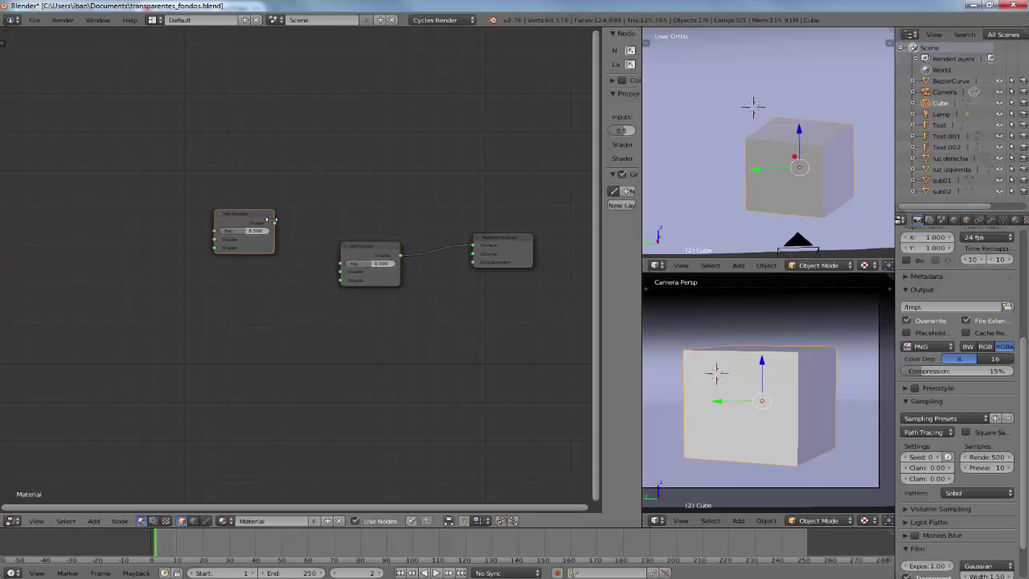
left_click_drag(273, 227, 341, 271)
key("shift+d")
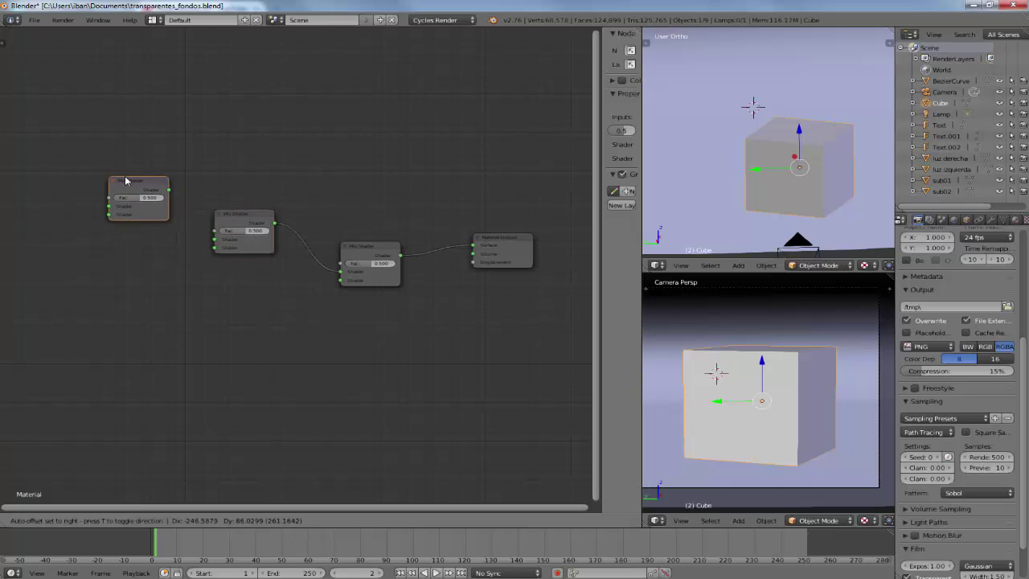
left_click(157, 186)
left_click_drag(158, 186, 214, 239)
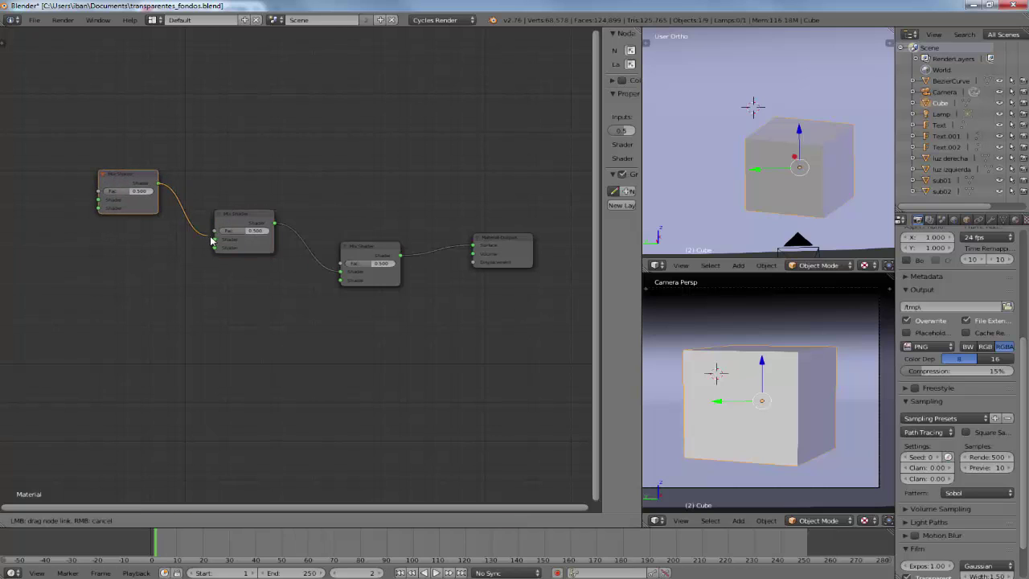
- Rearrange the three Mix Shaders and the Material Output node into a tidy row
left_click_drag(131, 178, 133, 172)
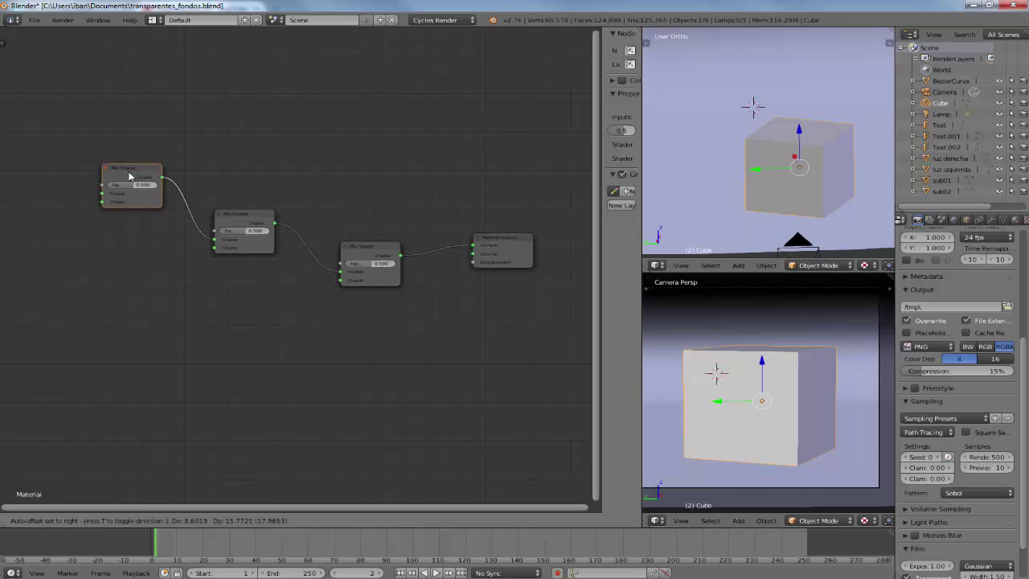
left_click_drag(356, 255, 358, 267)
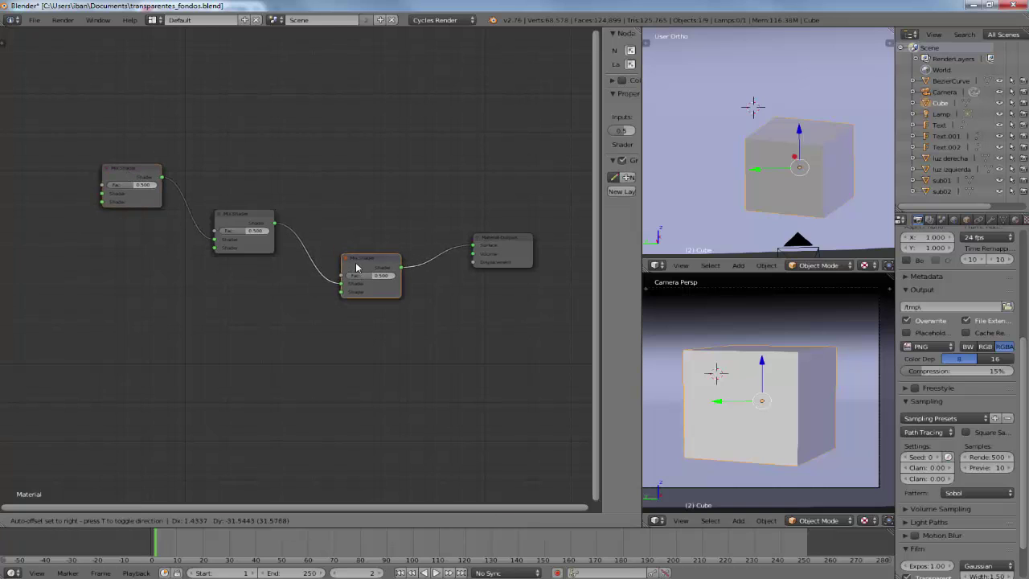
left_click_drag(503, 253, 508, 271)
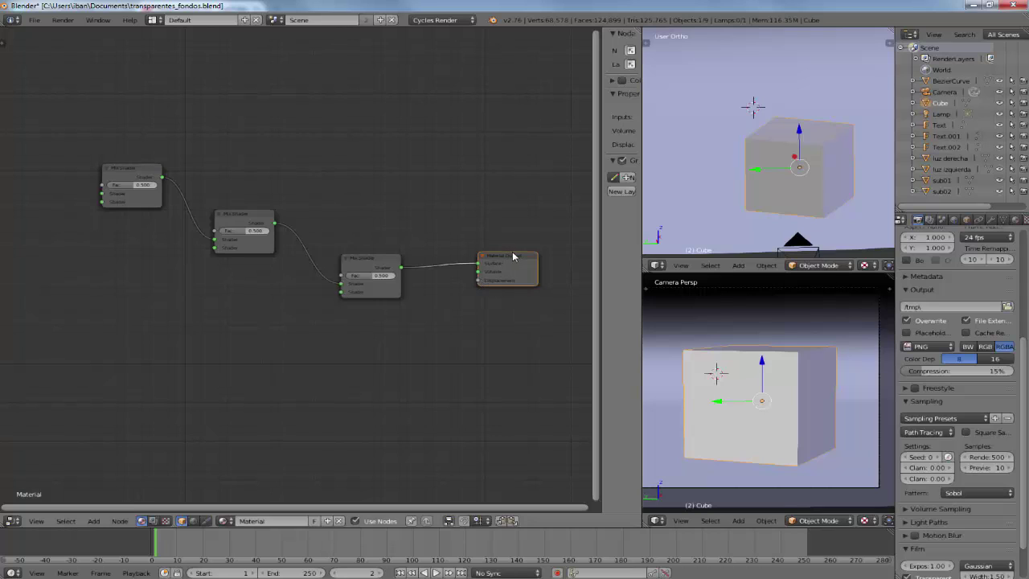
left_click_drag(514, 256, 544, 257)
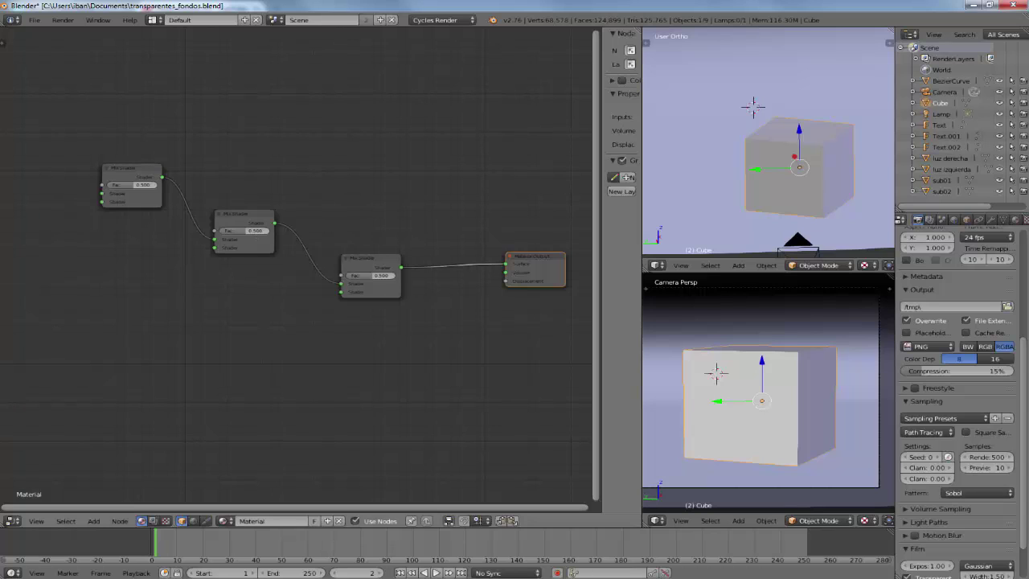
left_click_drag(370, 259, 400, 260)
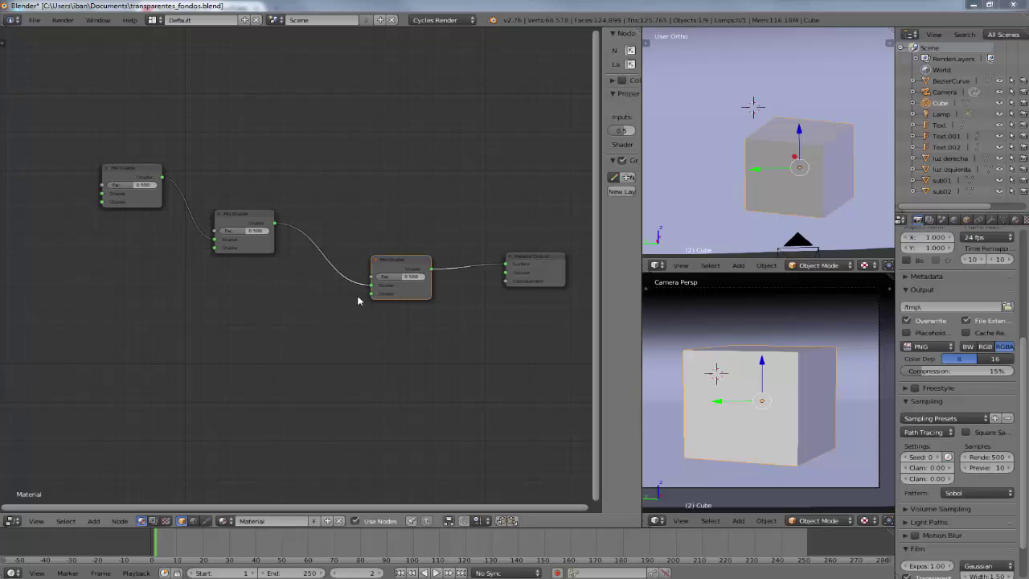
- Add a Diffuse BSDF feeding the last Mix Shader's lower Shader input
key("shift+a")
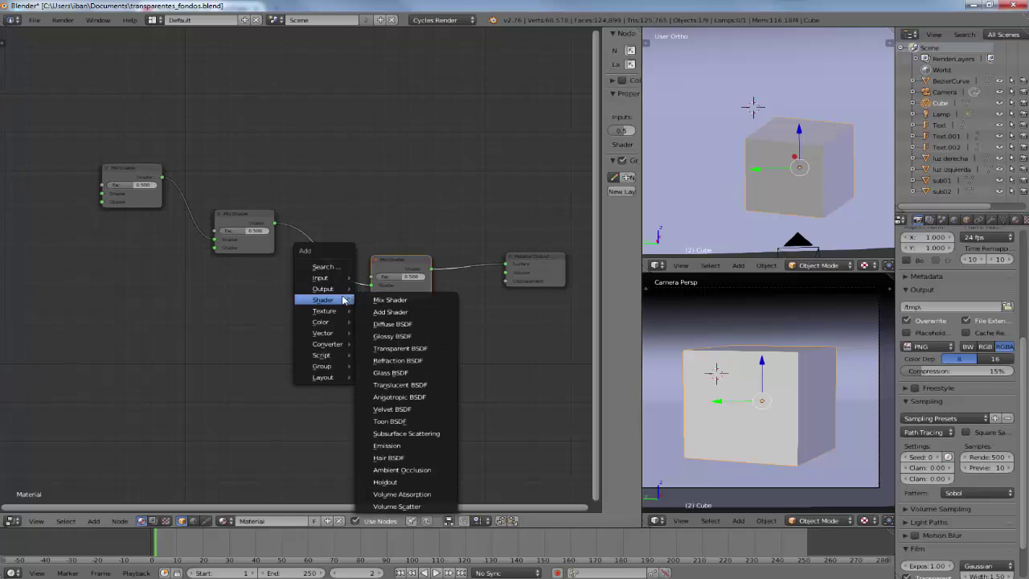
left_click(393, 324)
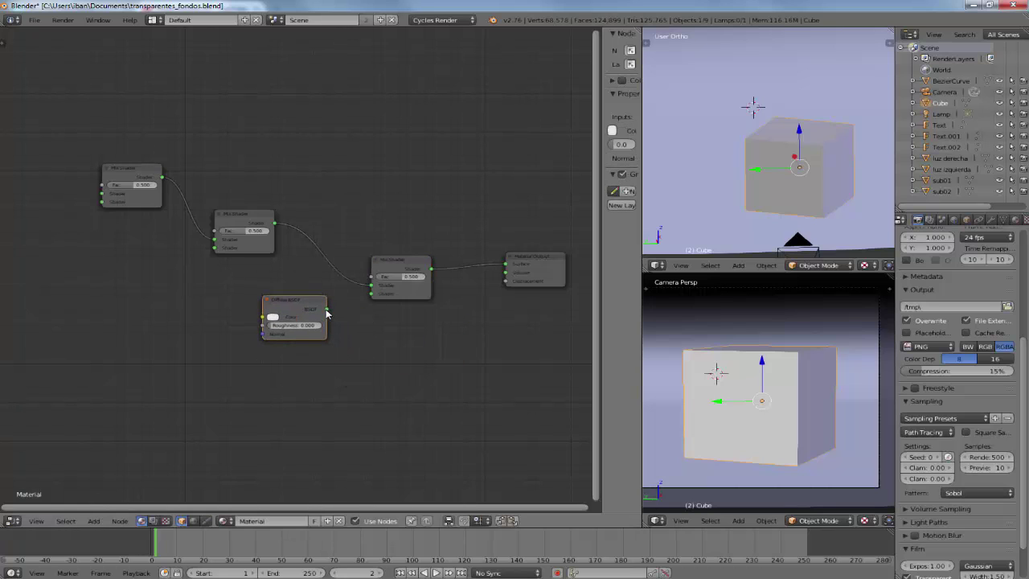
left_click_drag(326, 309, 371, 293)
left_click_drag(301, 304, 320, 311)
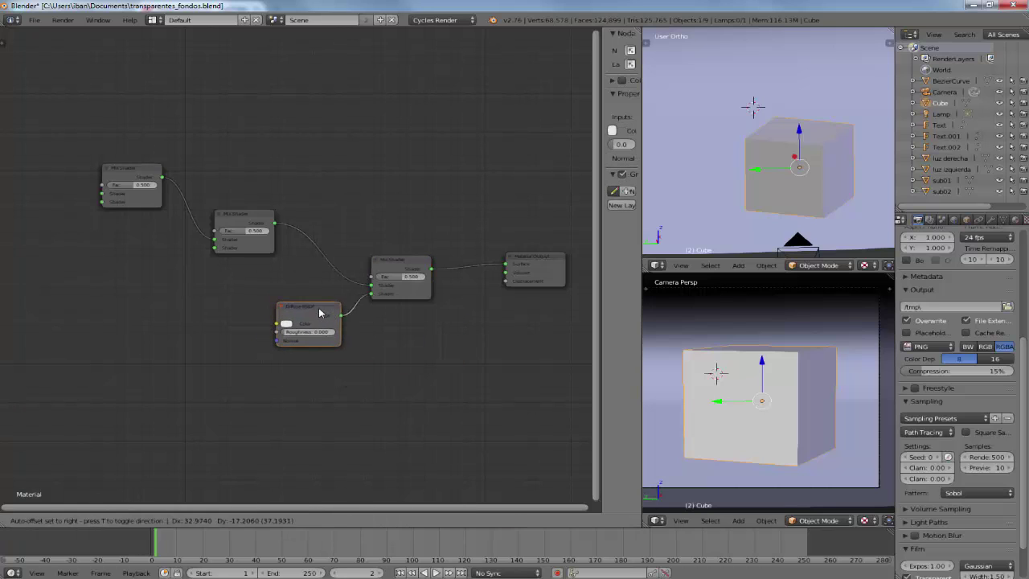
- Preview the camera view in Cycles and make the diffuse colour red
left_click(863, 521)
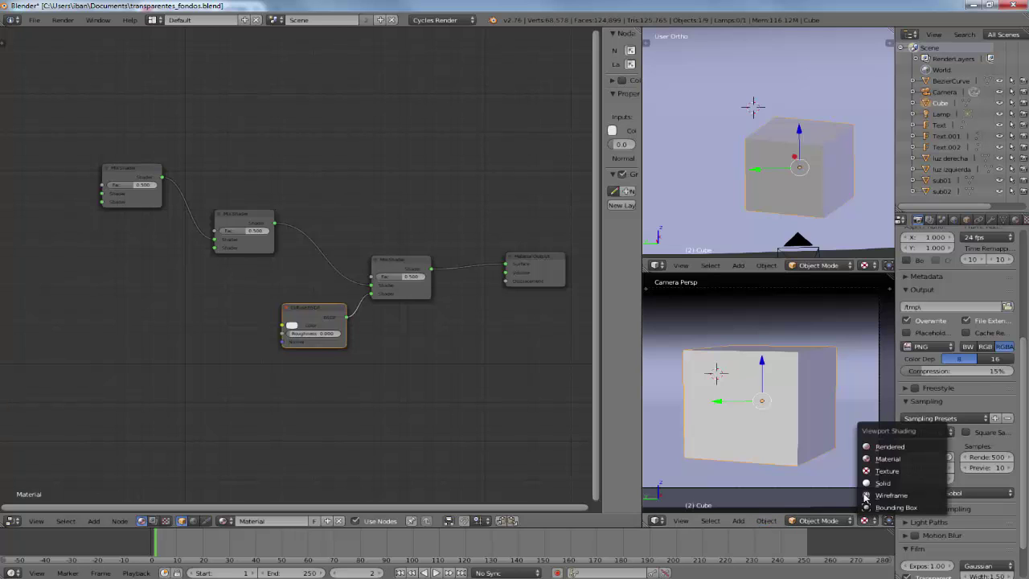
left_click(869, 452)
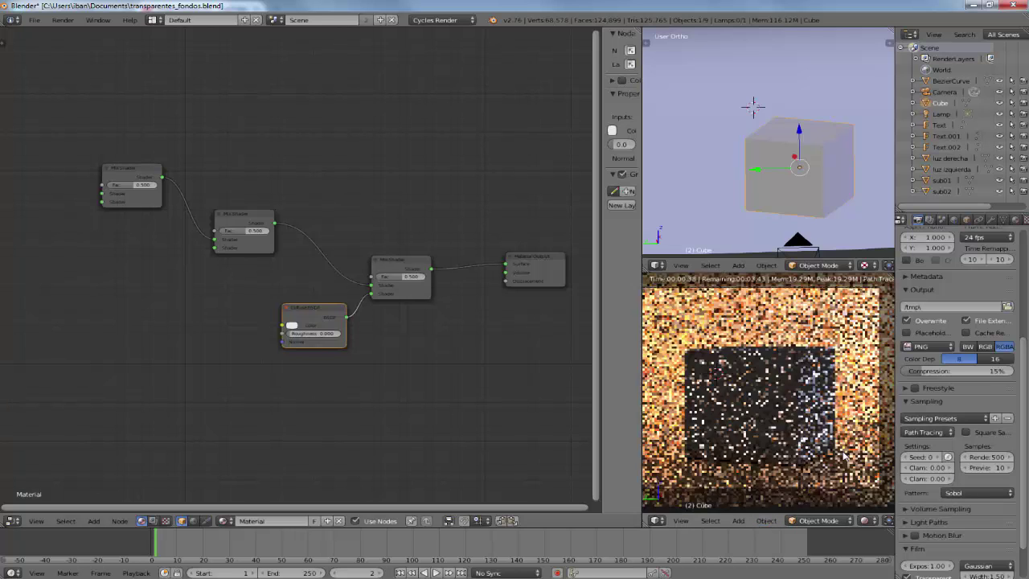
left_click(292, 325)
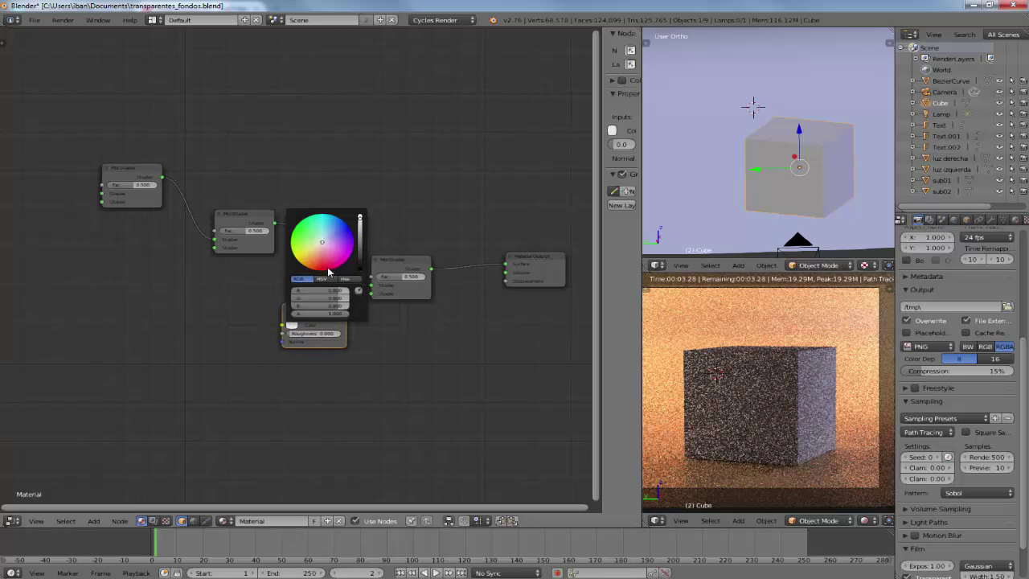
left_click(327, 268)
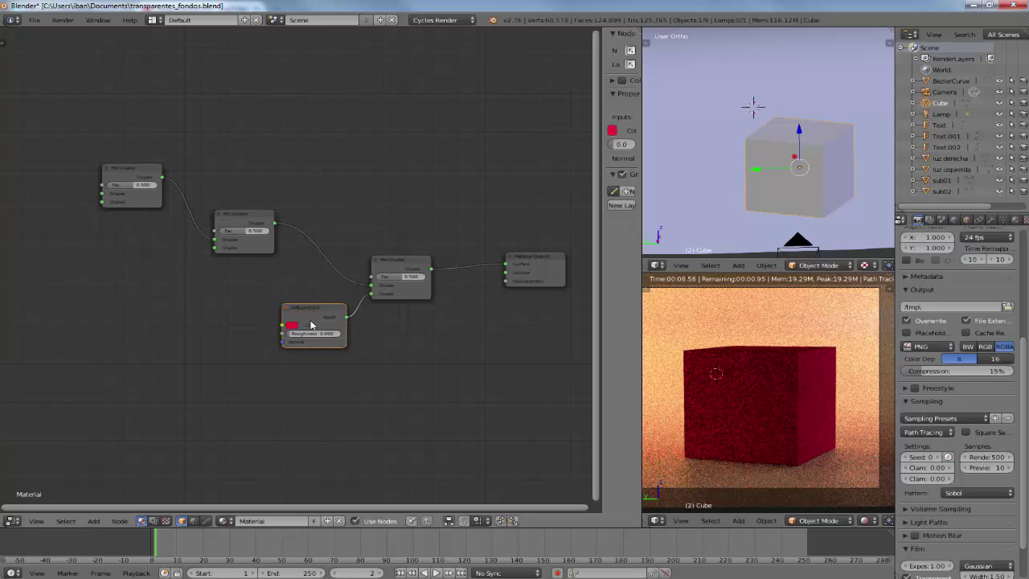
- Tidy the layout by moving the Diffuse BSDF and middle Mix Shader down
left_click_drag(312, 313, 311, 326)
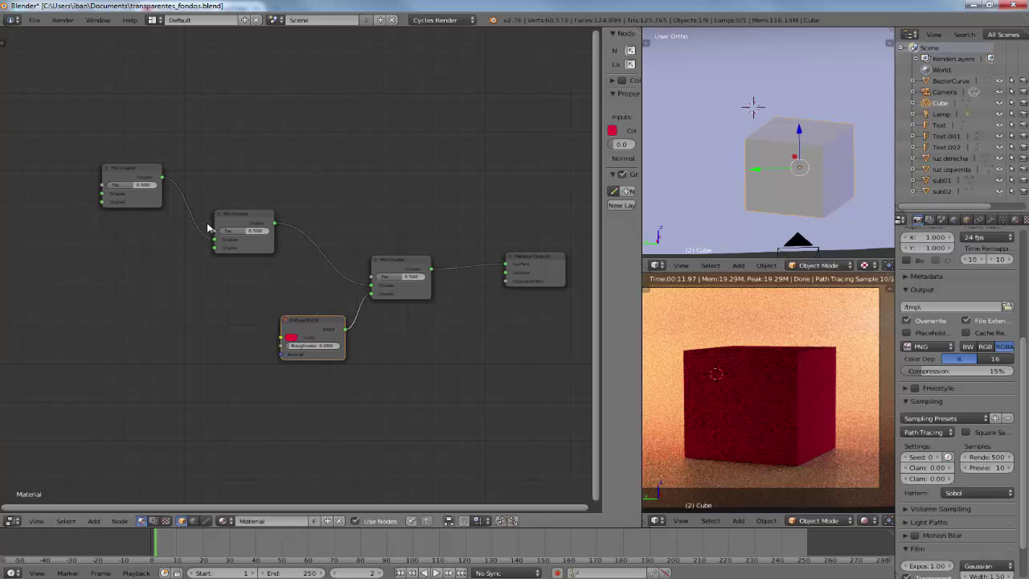
left_click(247, 217)
left_click_drag(247, 218, 286, 246)
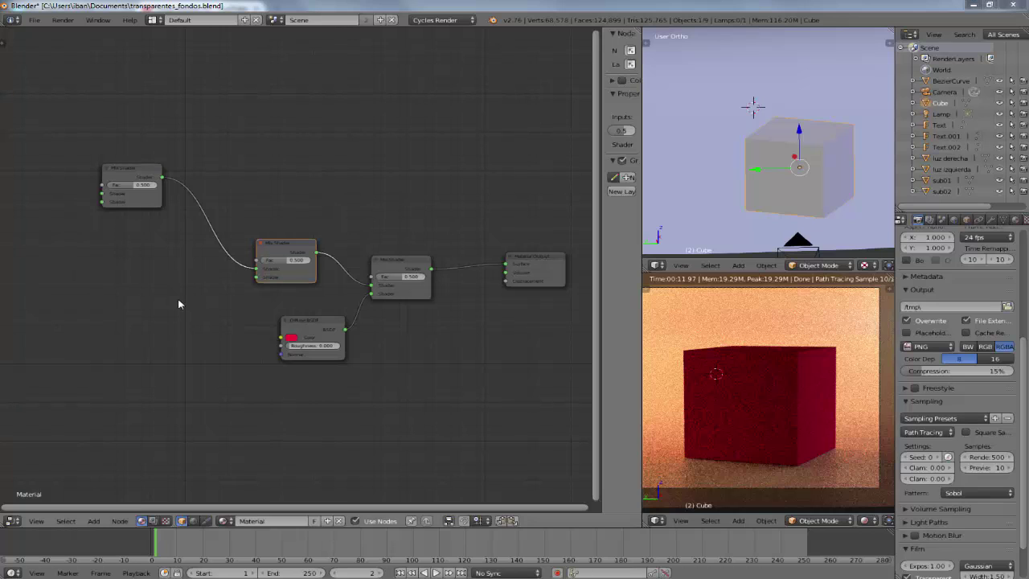
- Add a Wave Texture node and link its Color and Fac into the middle Mix Shader
key("shift+a")
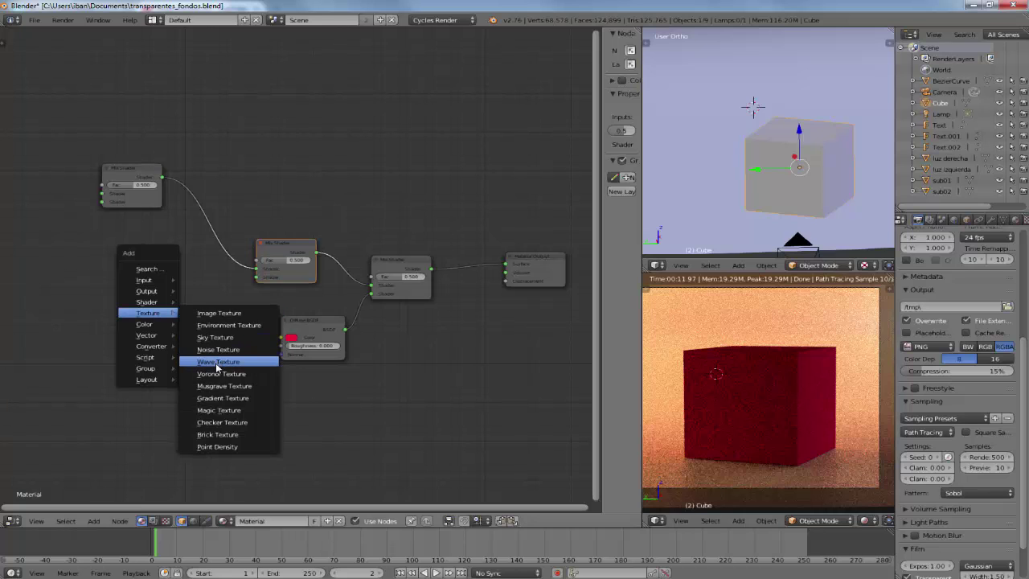
left_click(217, 361)
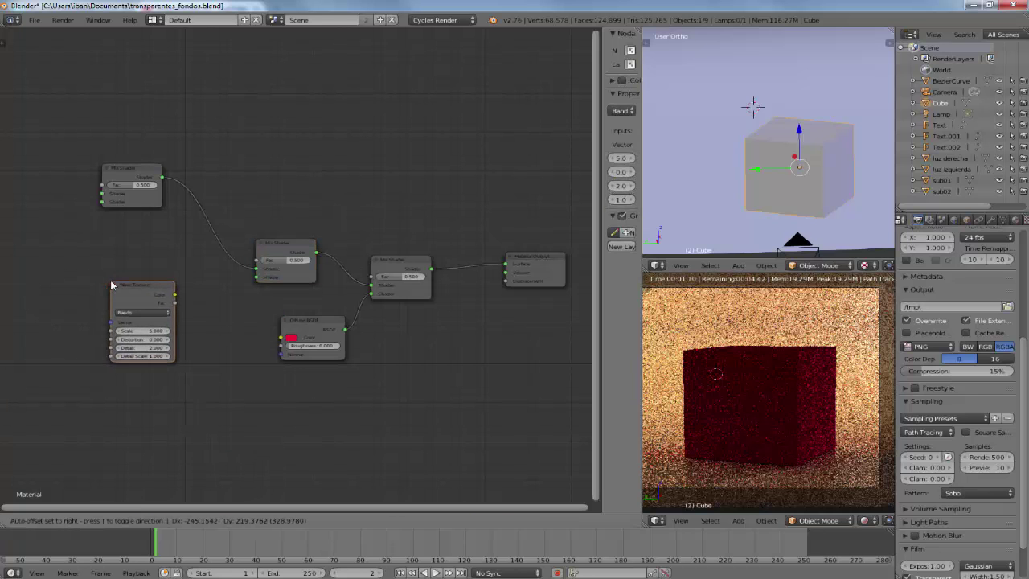
left_click(121, 284)
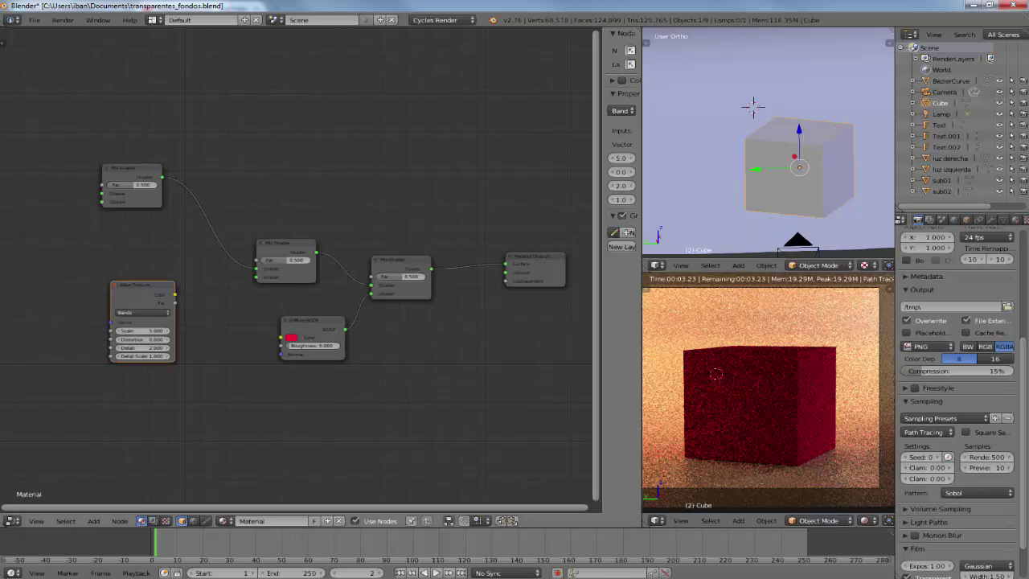
scroll(161, 290, "down", 2)
scroll(296, 265, "up", 1)
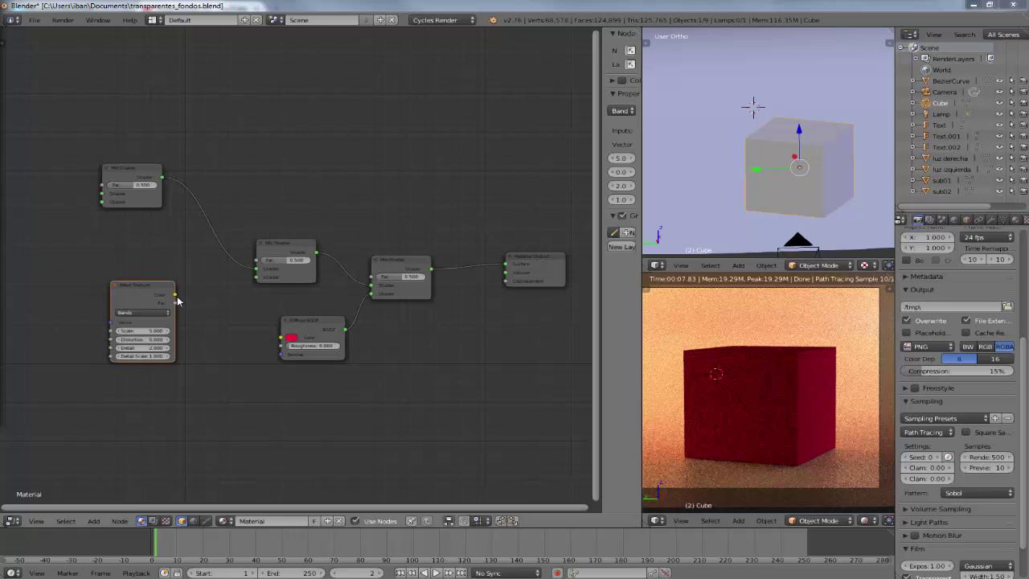
left_click_drag(175, 294, 256, 282)
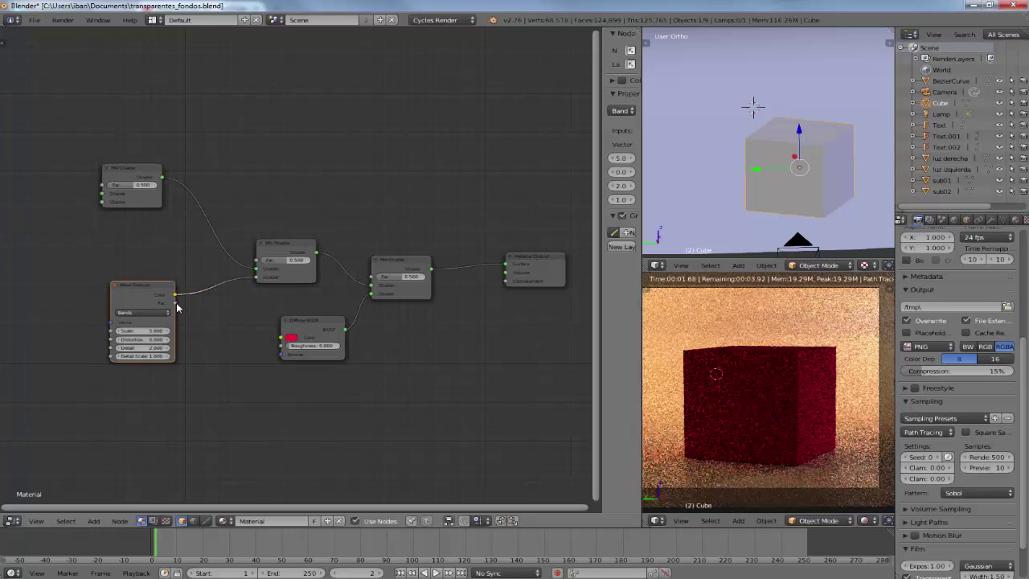
left_click_drag(176, 303, 258, 262)
left_click_drag(176, 317, 176, 310)
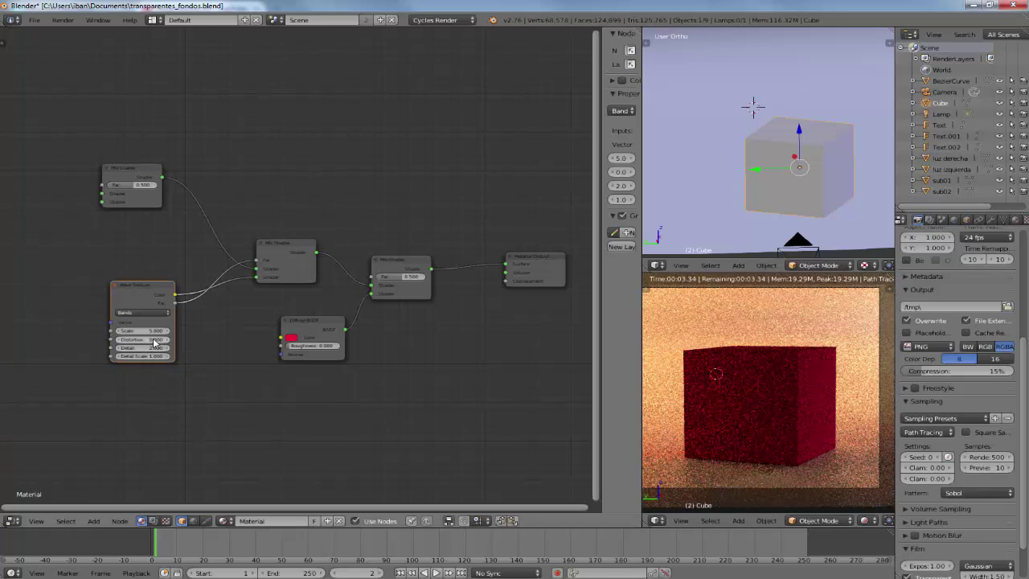
- Set the Wave Texture's Distortion, Detail and Detail Scale each to 5
left_click(153, 341)
type("5")
key("Return")
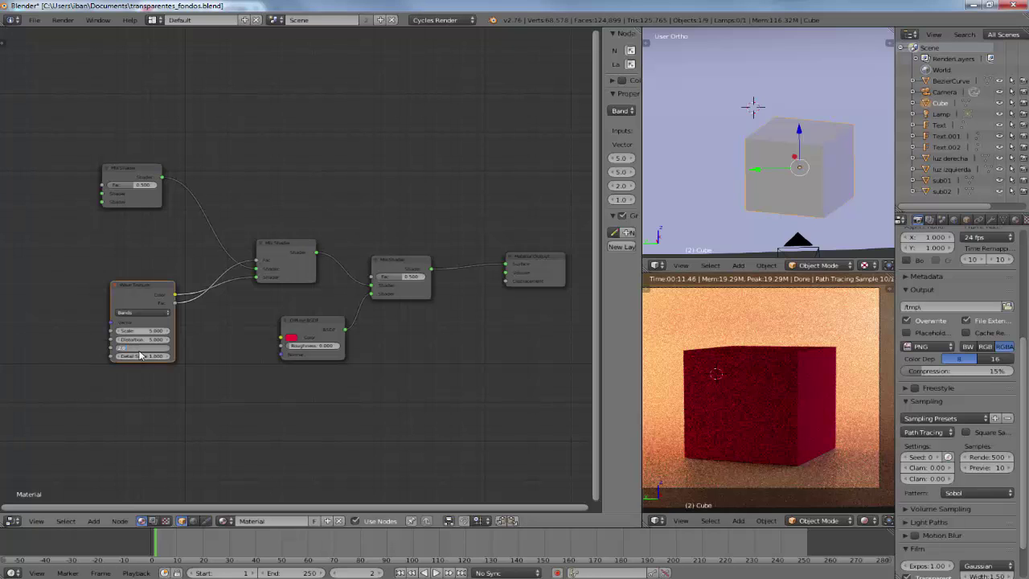
key("Return")
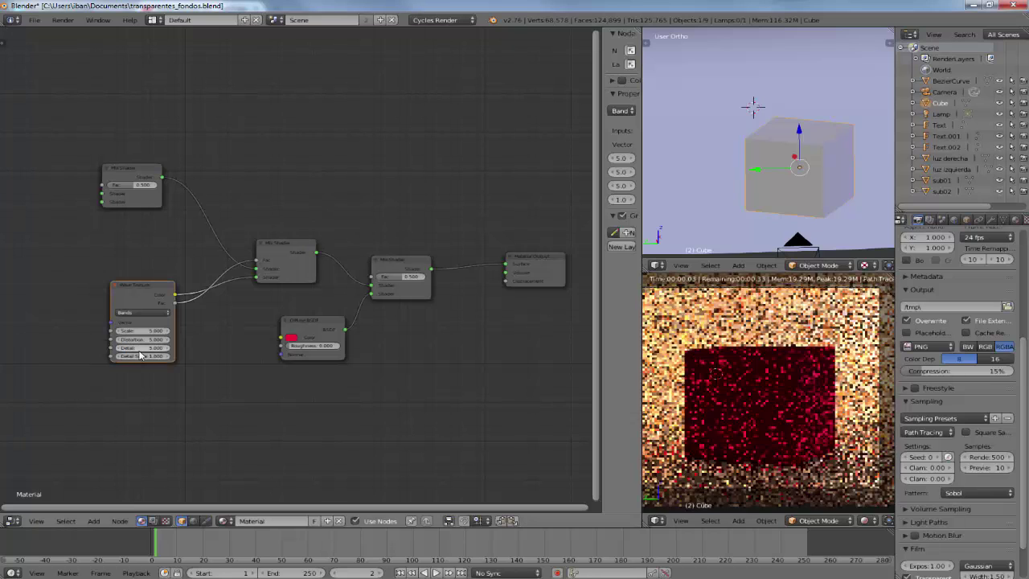
left_click(153, 356)
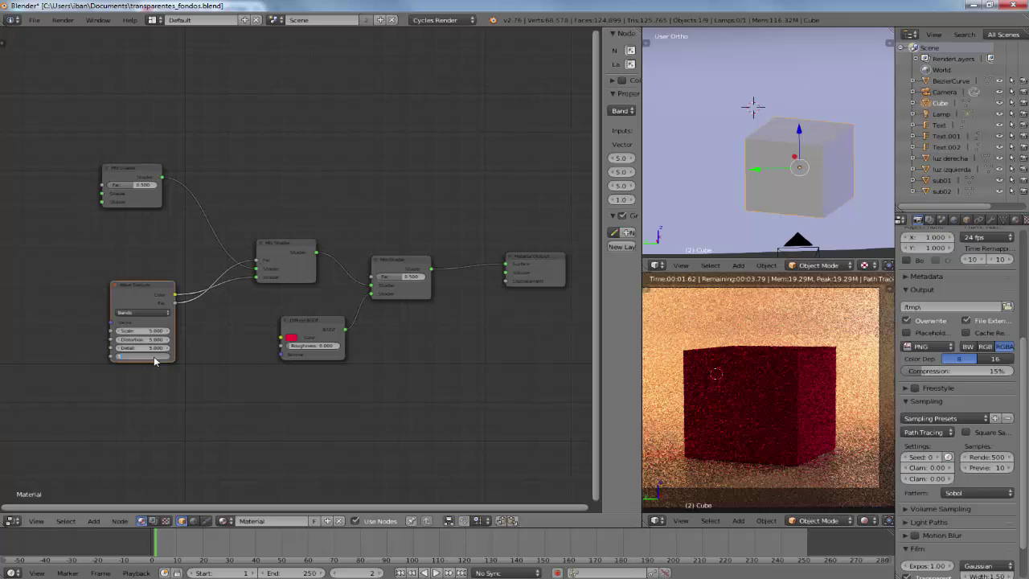
type("5")
key("Return")
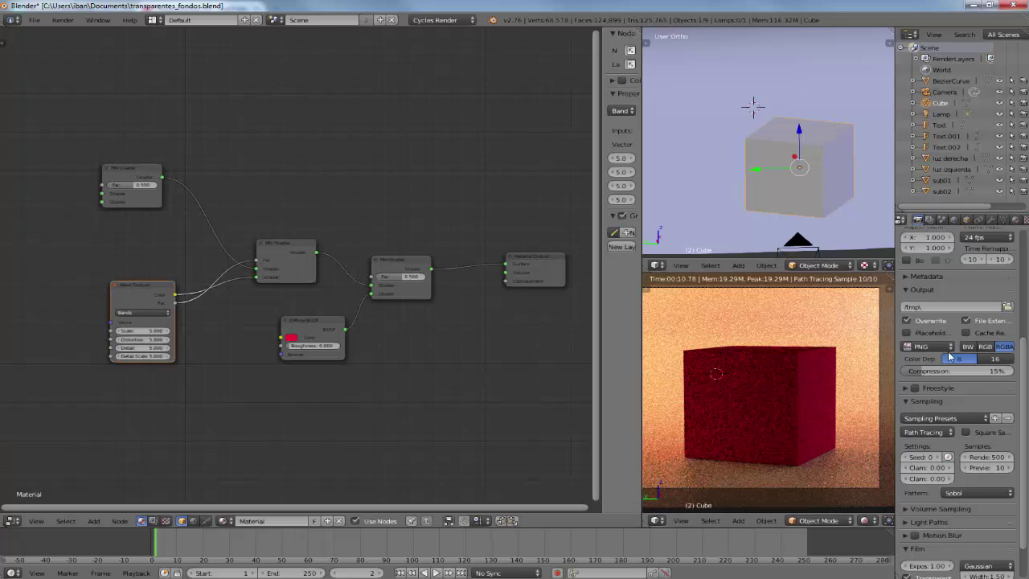
- Raise the viewport preview samples to 50 in the render sampling settings
scroll(960, 354, "down", 2)
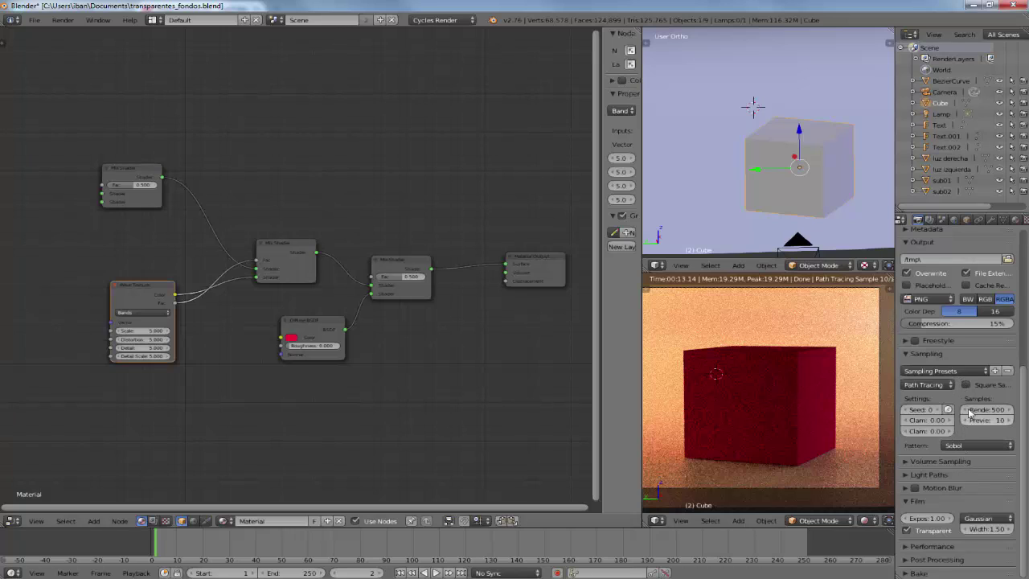
left_click(1001, 418)
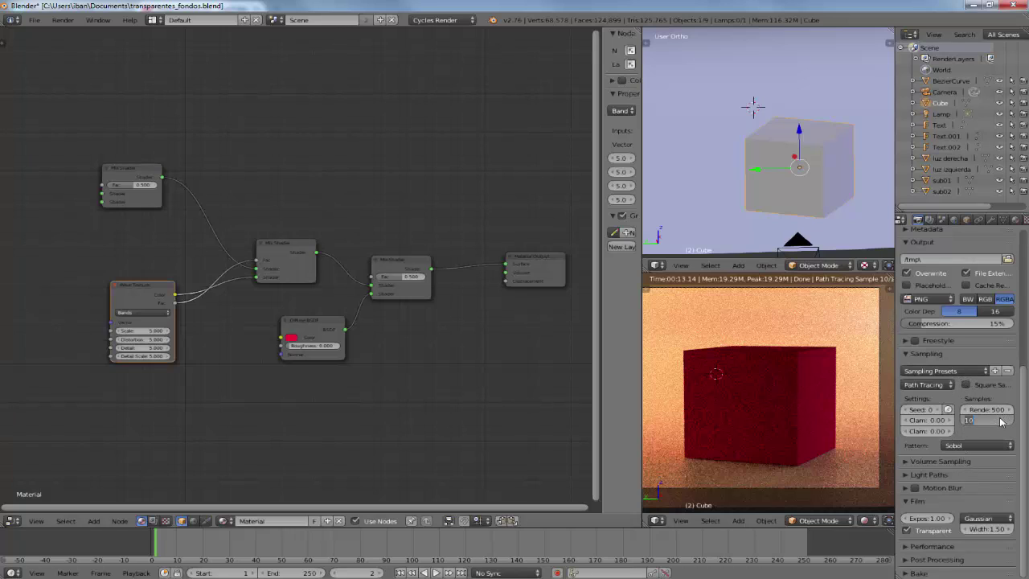
type("50")
key("Return")
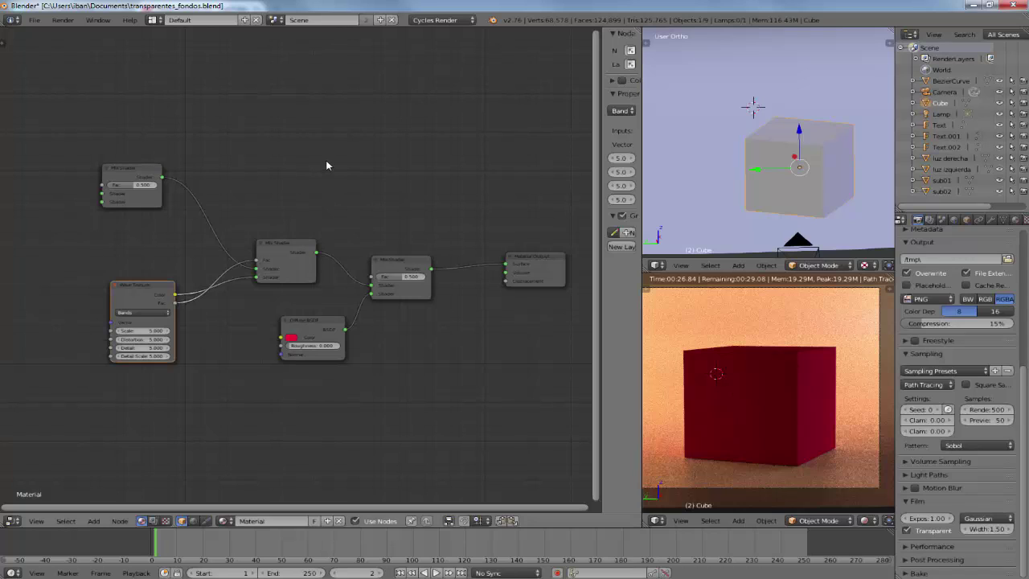
- Add a Layer Weight node above the shaders and link its output into the final Mix Shader's Fac
key("shift+a")
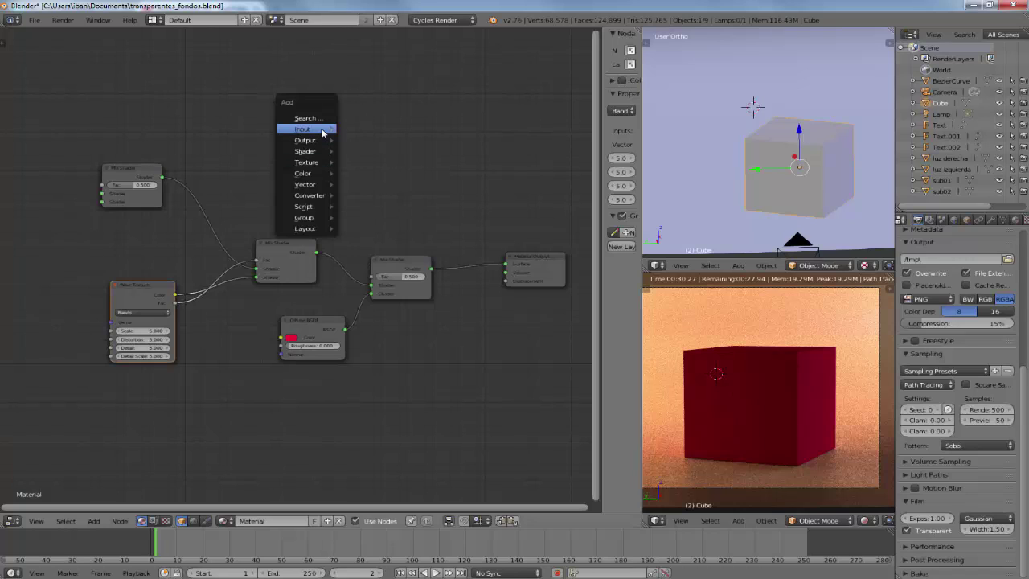
mouse_move(303, 128)
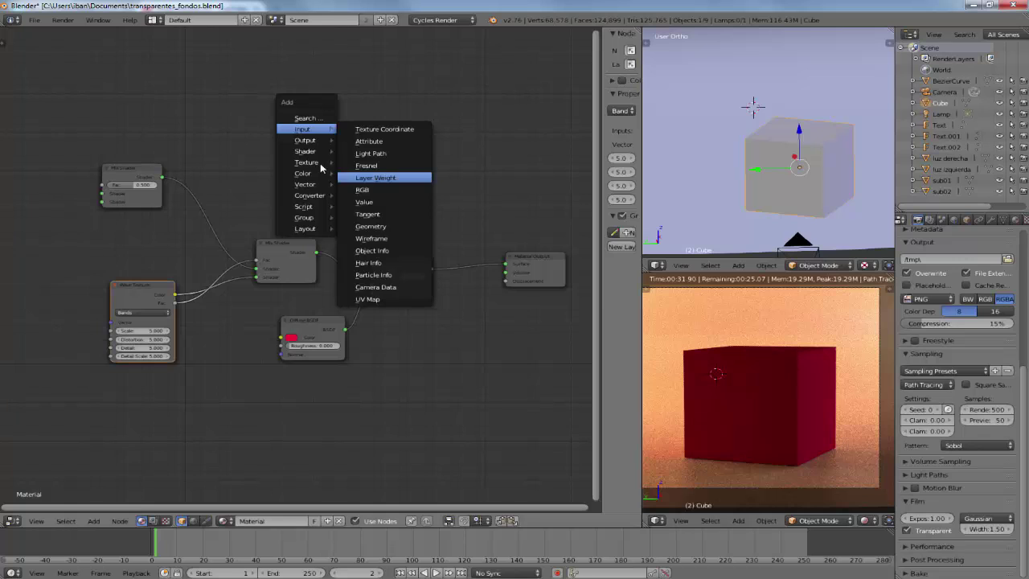
left_click(375, 180)
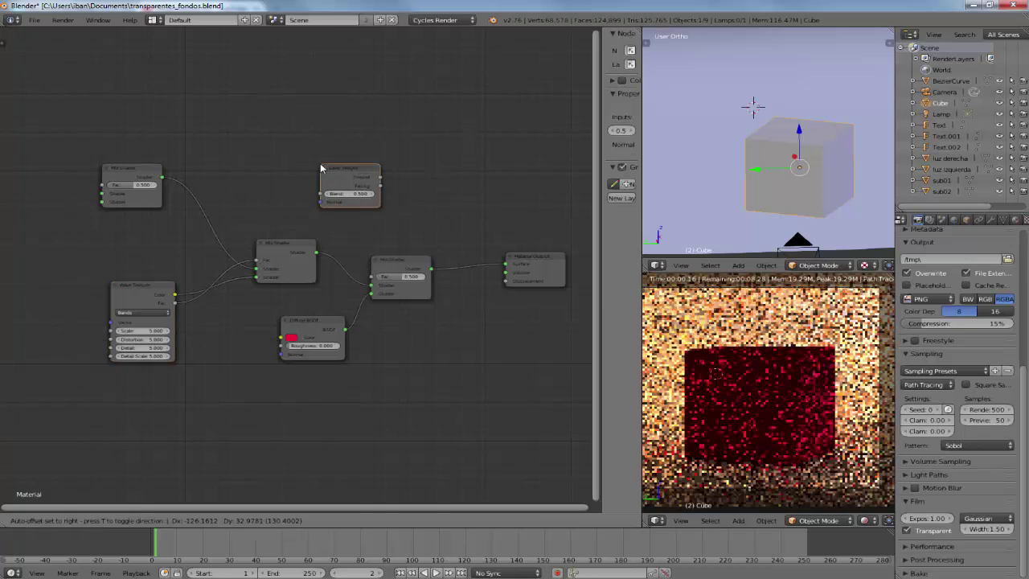
left_click(270, 150)
left_click_drag(338, 176, 372, 281)
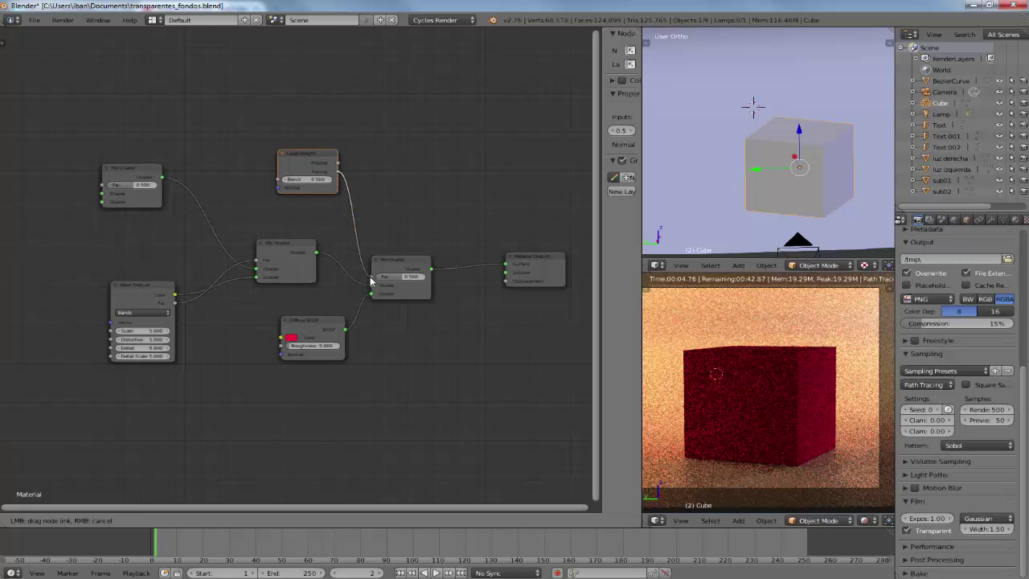
left_click_drag(371, 281, 371, 281)
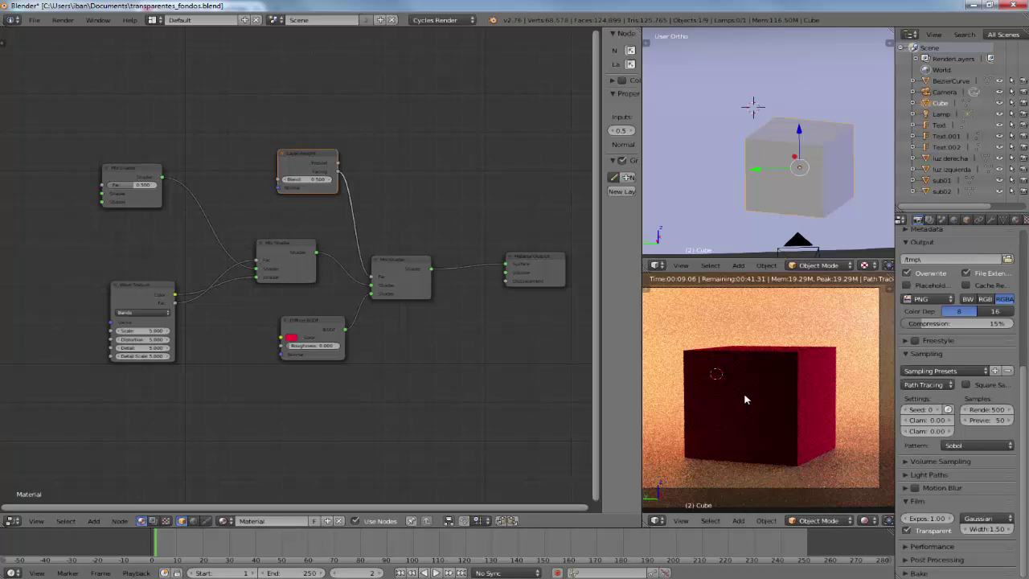
- Apply Smooth shading to the cube in Edit Mode, then unlink Layer Weight from the Mix Shader's Fac
right_click(793, 184)
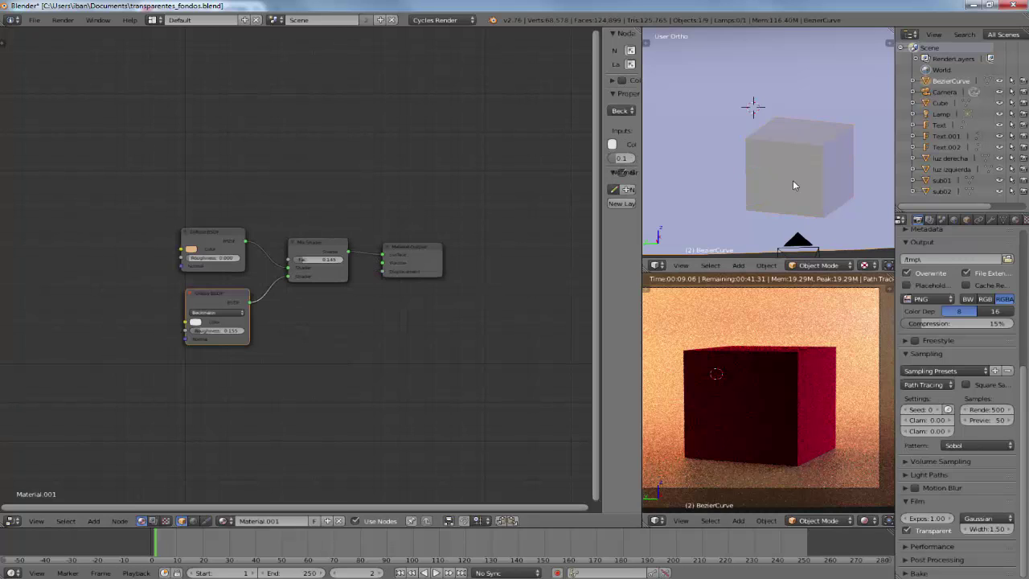
right_click(792, 185)
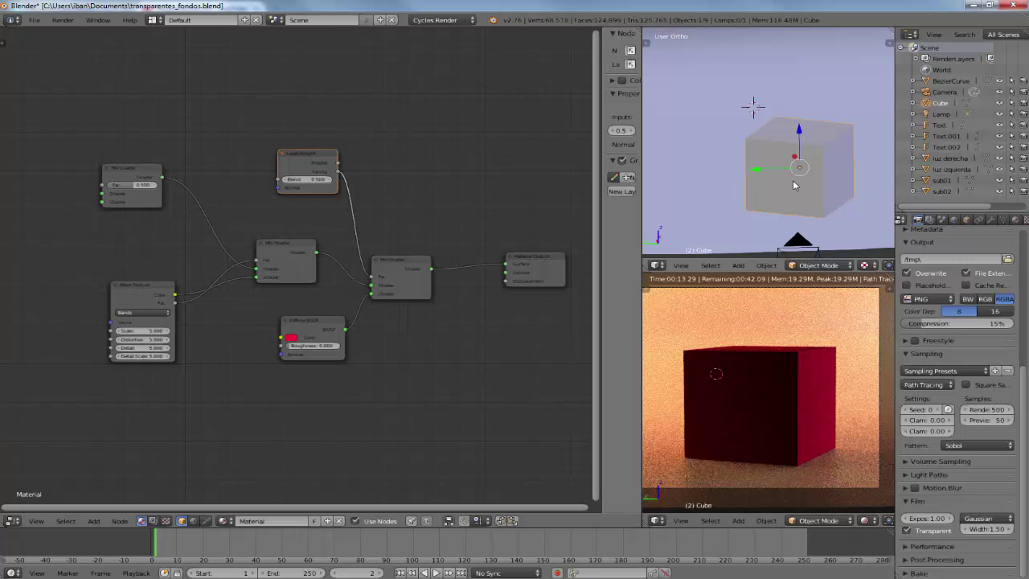
key("Tab")
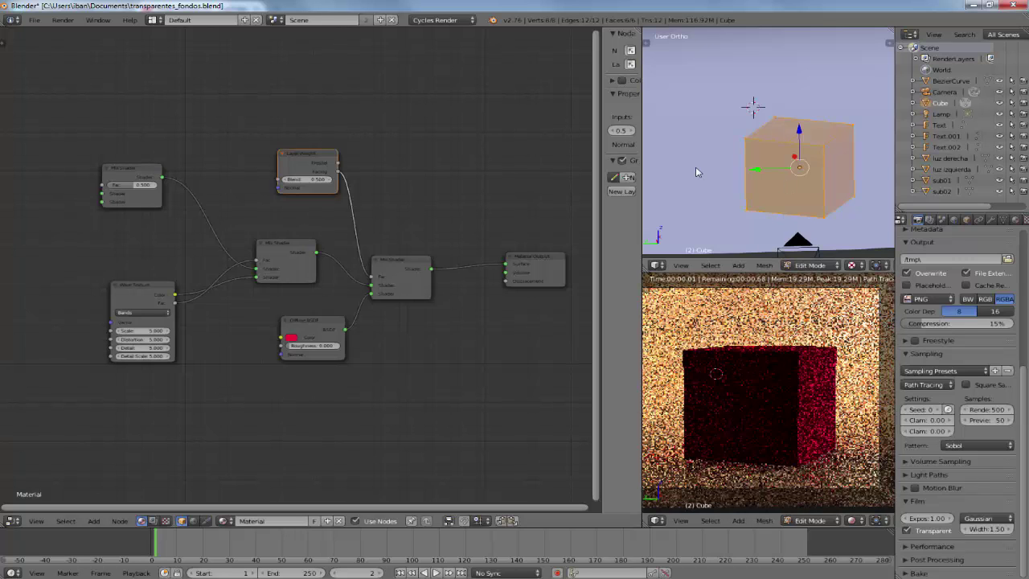
key("t")
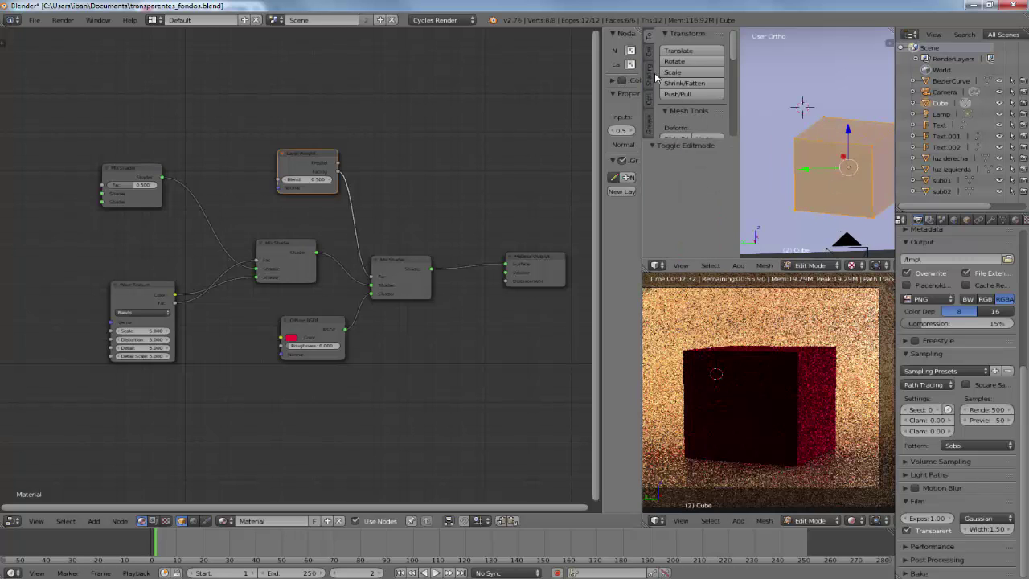
left_click(650, 78)
left_click(676, 61)
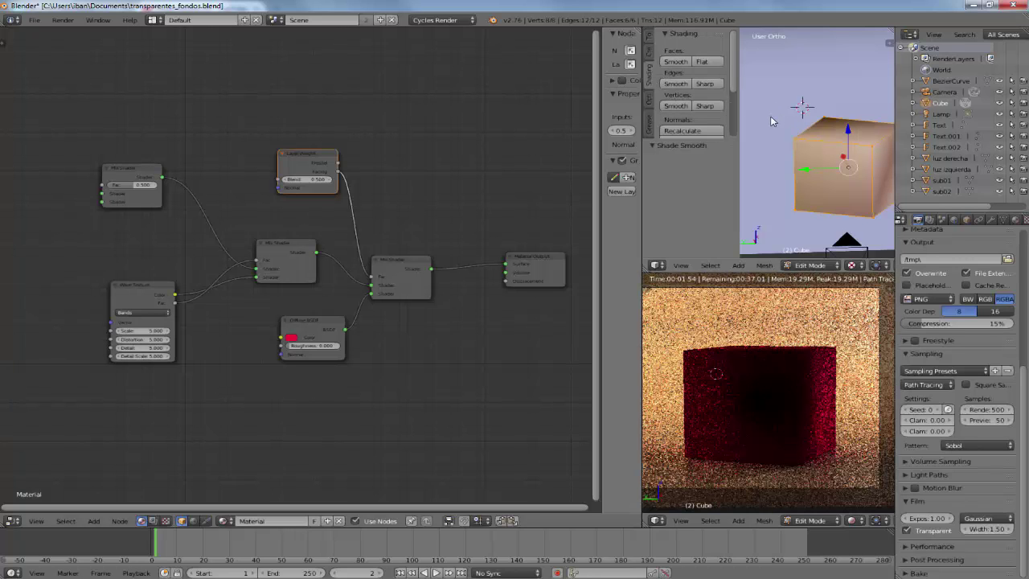
key("t")
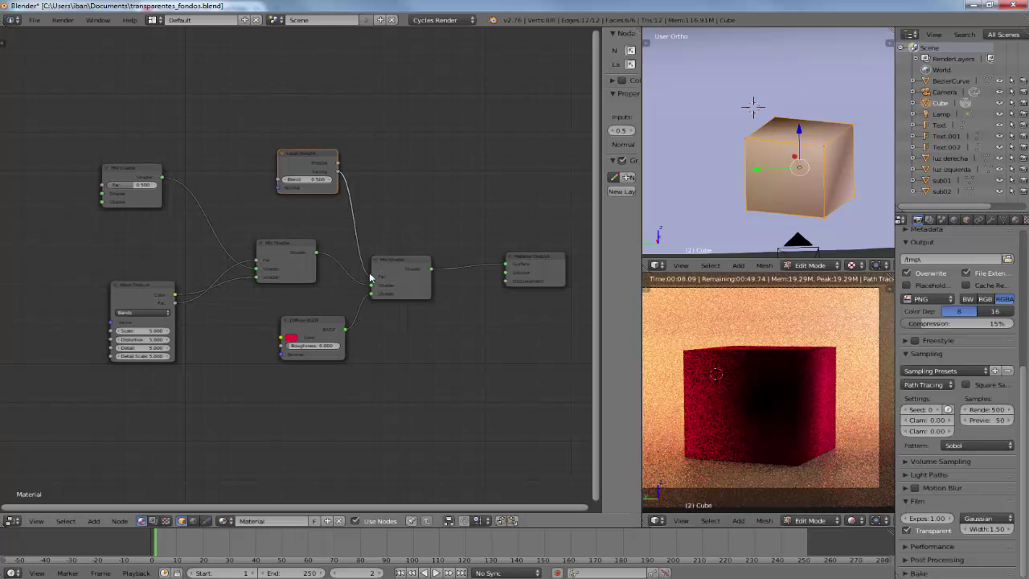
left_click_drag(372, 277, 340, 187)
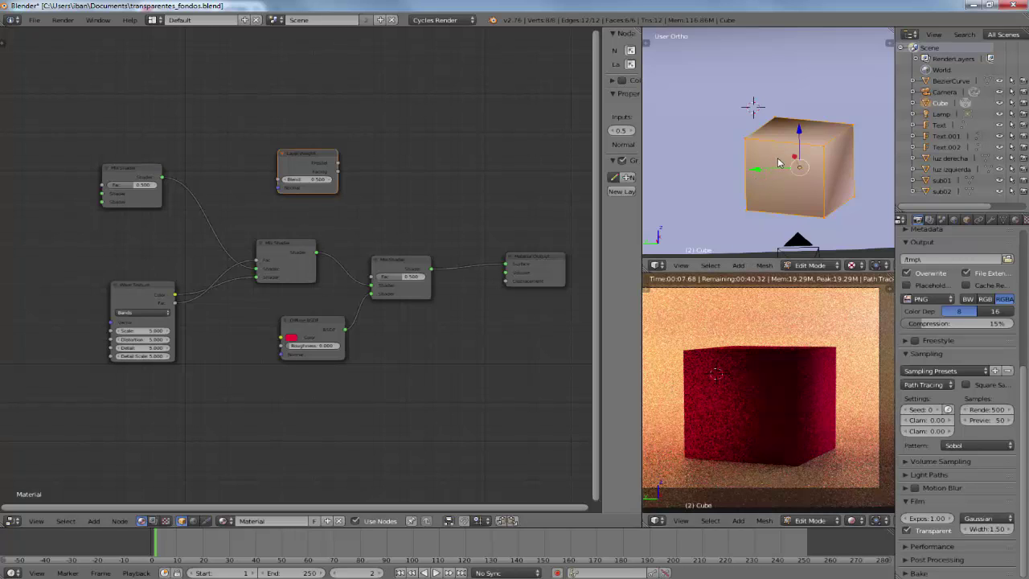
- Add a Subdivision Surface modifier to the cube, set to Simple with 2 viewport levels
key("w")
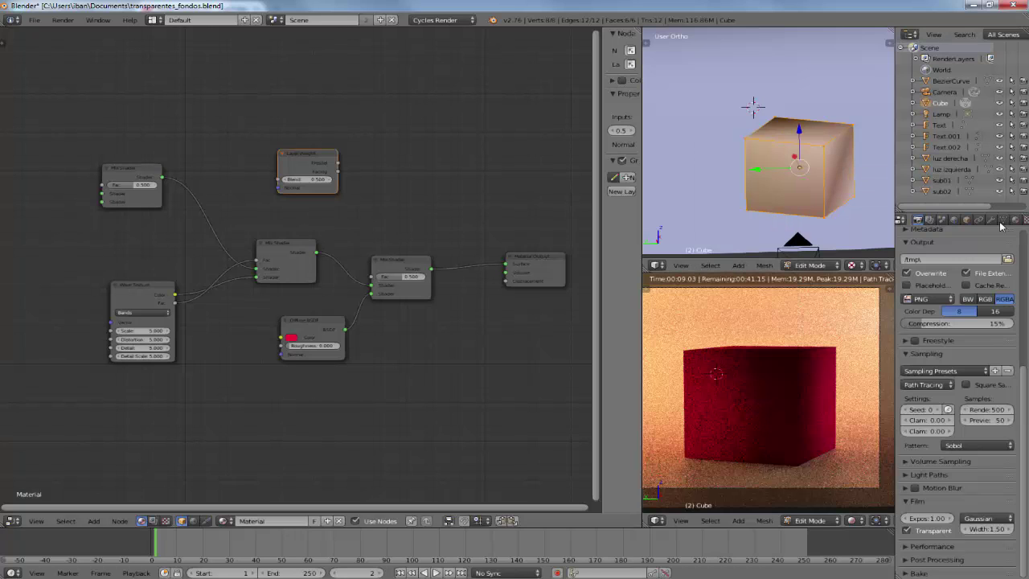
left_click(992, 220)
left_click(943, 254)
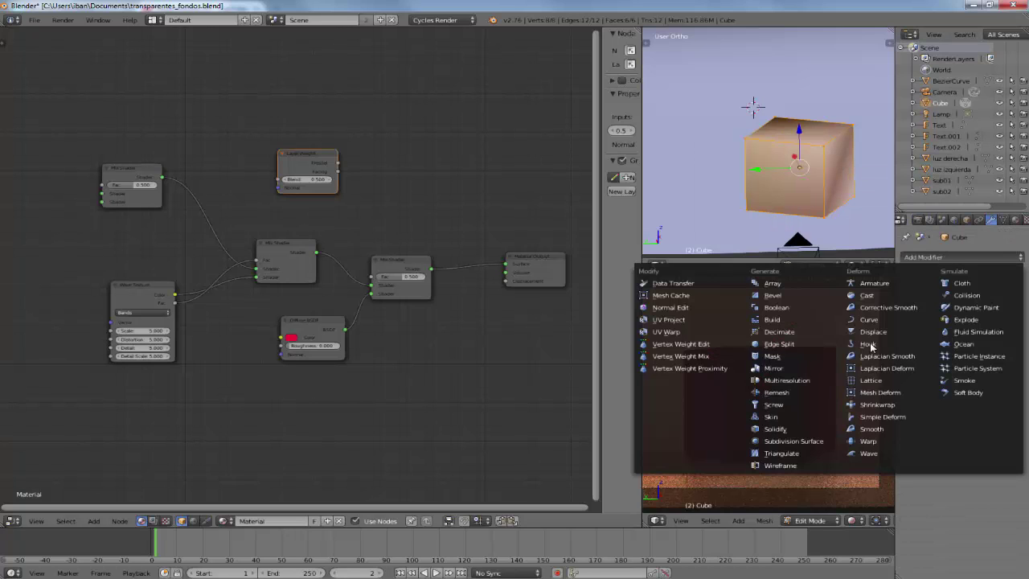
left_click(803, 445)
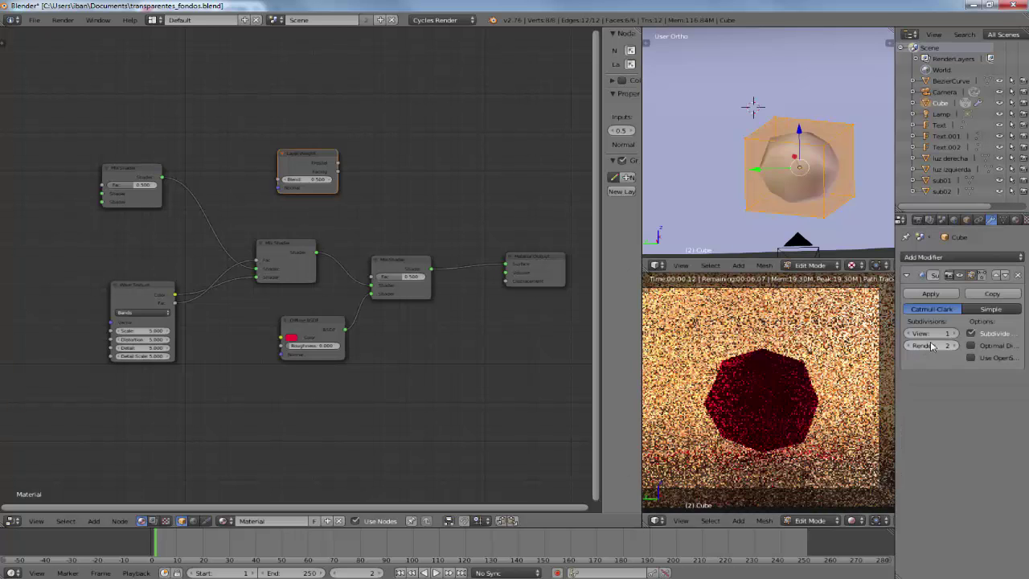
left_click(981, 312)
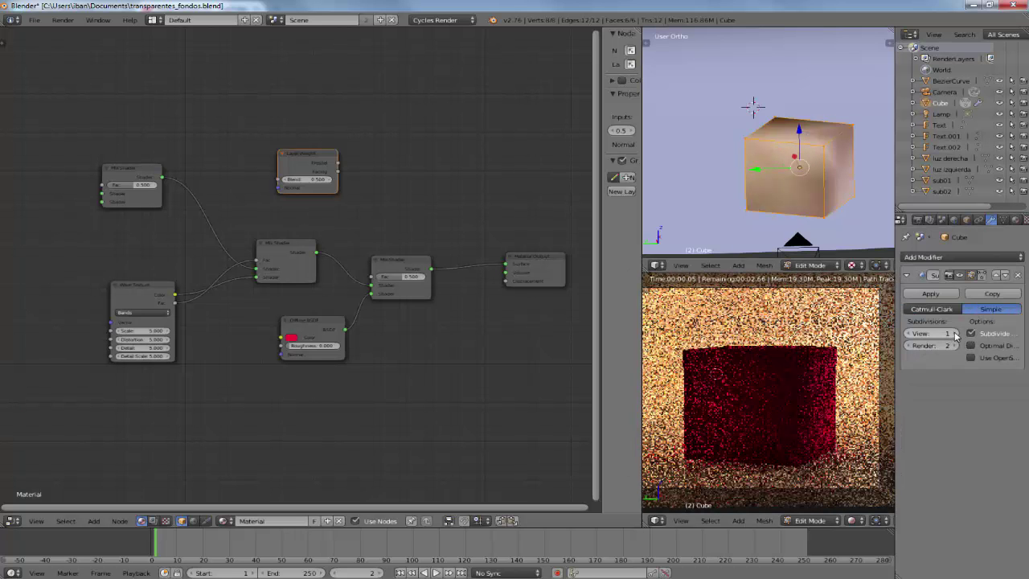
left_click(955, 333)
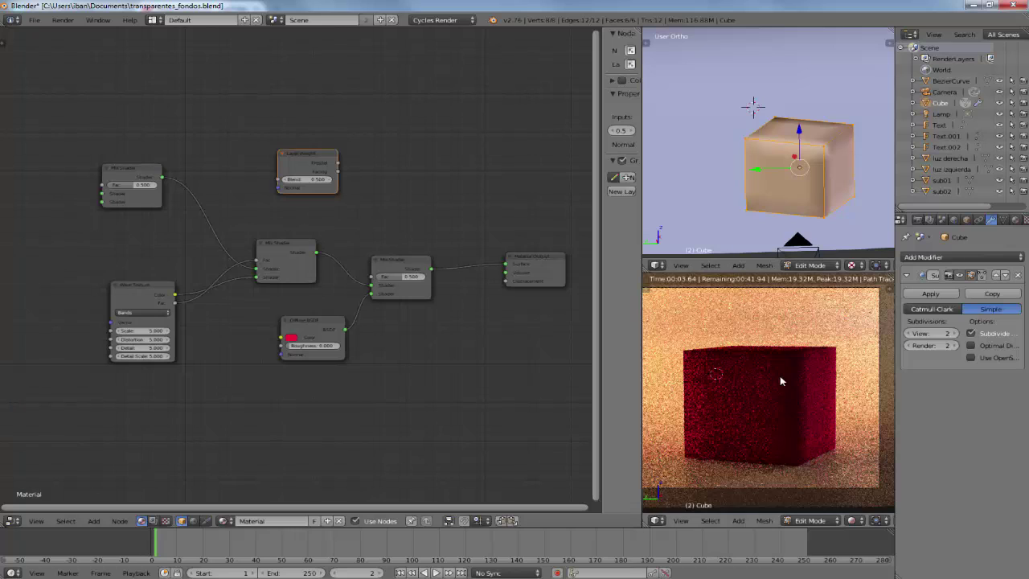
- Subdivide the cube's mesh twice and return to Object Mode
key("w")
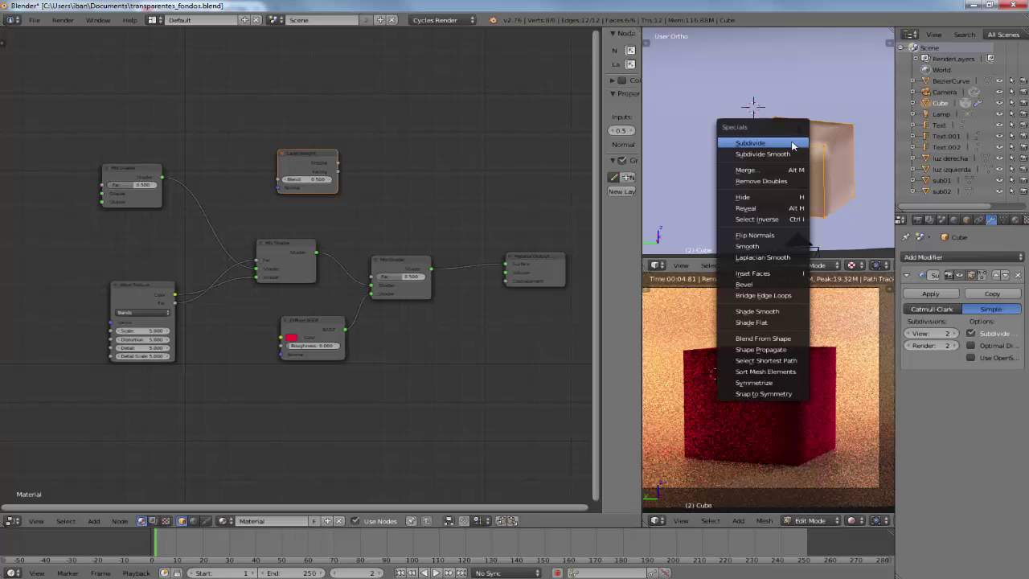
left_click(792, 145)
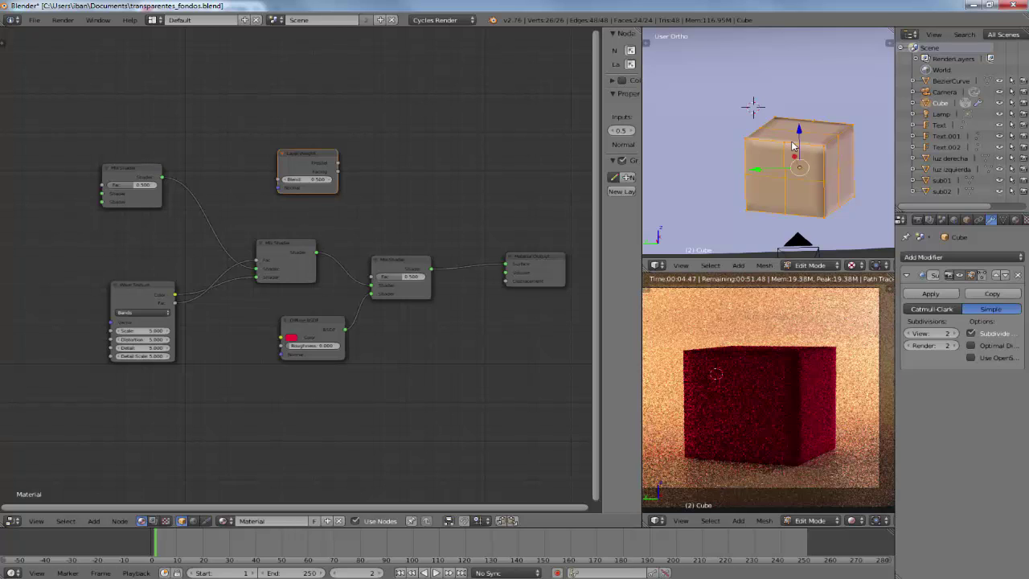
key("w")
left_click(792, 145)
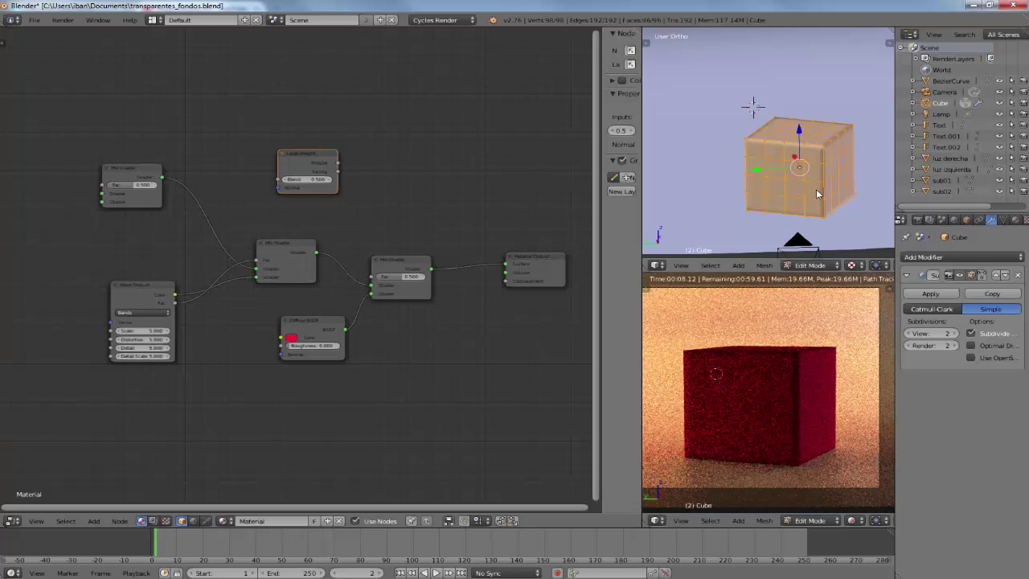
key("Tab")
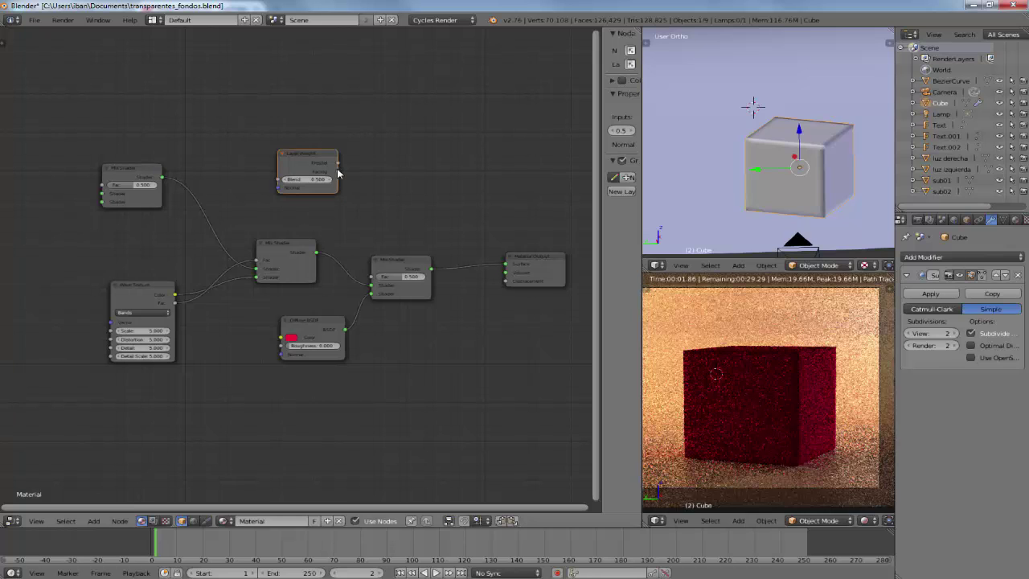
- Relink Layer Weight into the final Mix Shader's Fac and switch the subdivision to Catmull-Clark
mouse_move(339, 167)
left_mouse_down()
mouse_move(364, 267)
mouse_move(343, 206)
left_mouse_up()
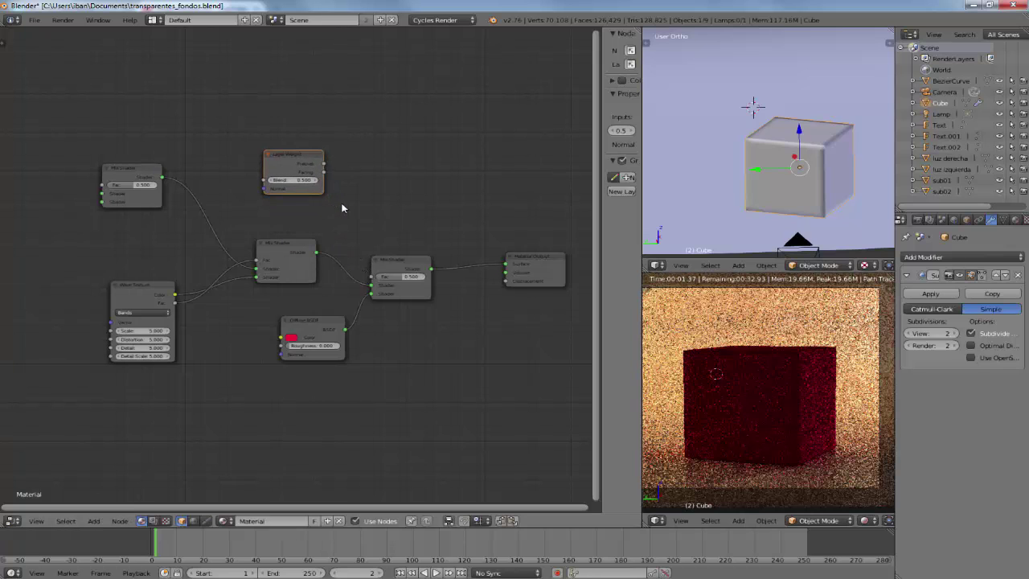
left_click_drag(324, 172, 373, 280)
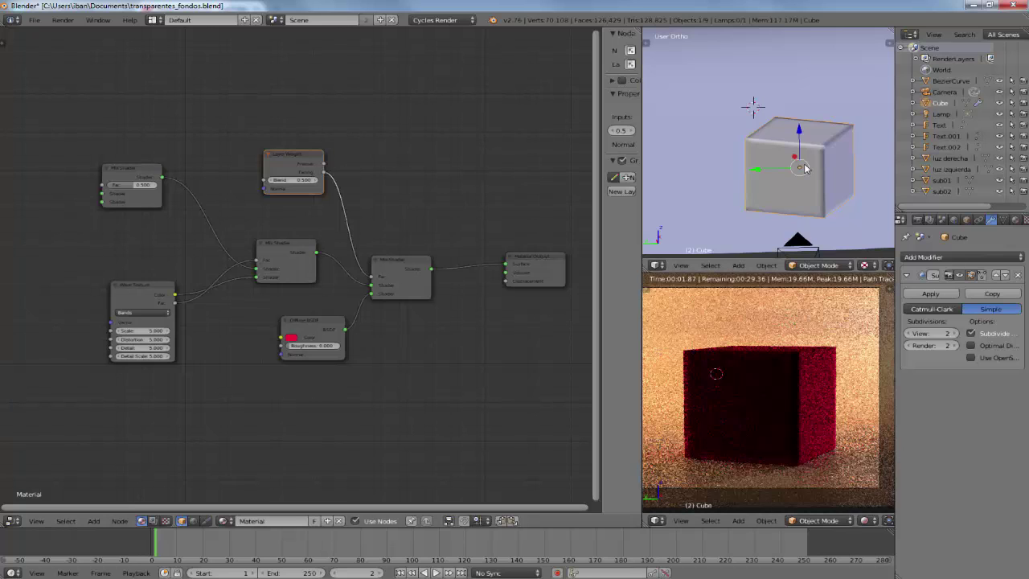
left_click(944, 310)
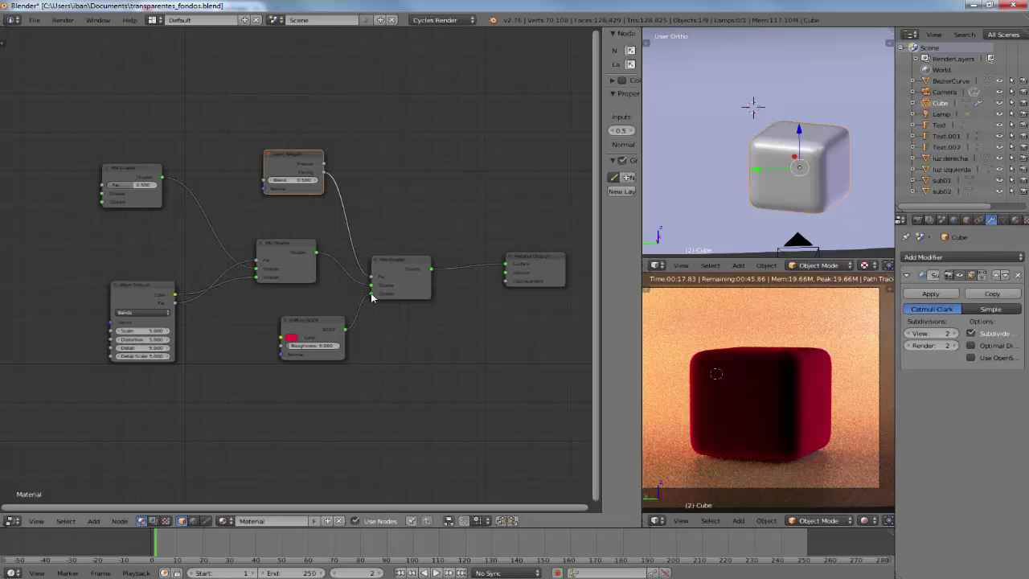
- Wire the Wave Texture's Color and Fac into the final Mix Shader, removing its middle-mix factor link
mouse_move(372, 294)
left_mouse_down()
mouse_move(341, 327)
mouse_move(156, 406)
left_mouse_up()
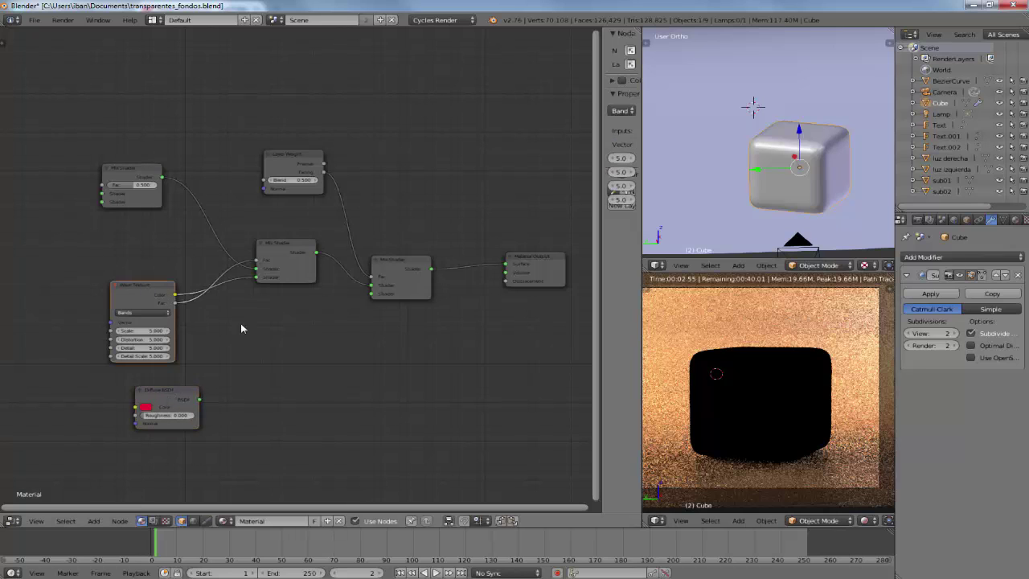
left_click_drag(143, 286, 272, 330)
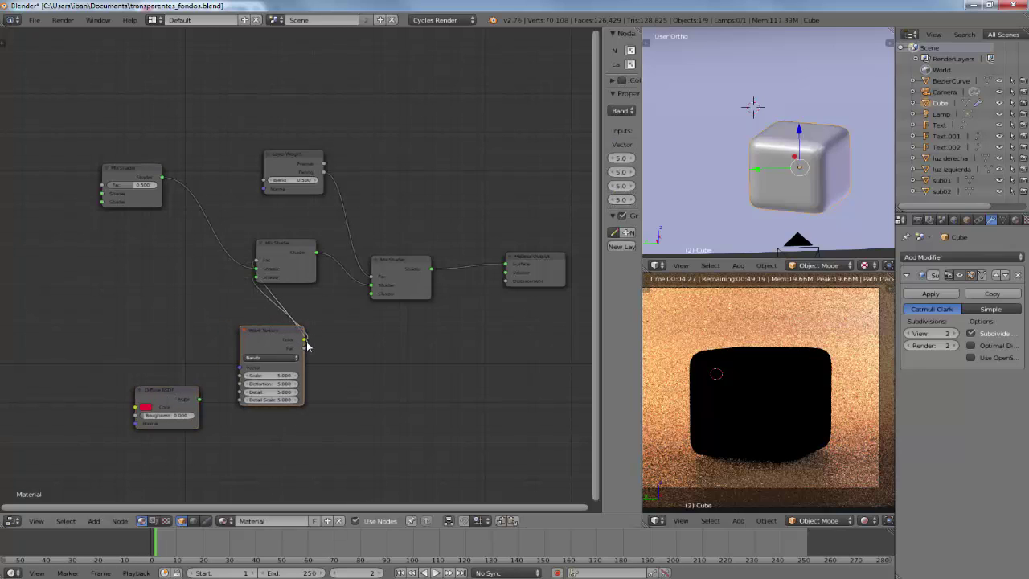
left_click_drag(372, 293, 306, 347)
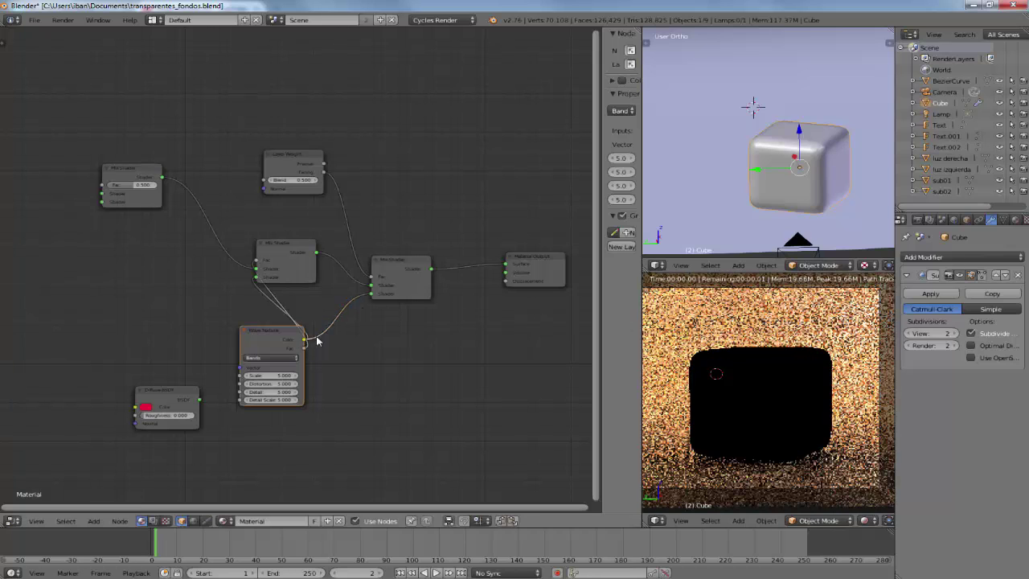
left_click_drag(306, 339, 371, 280)
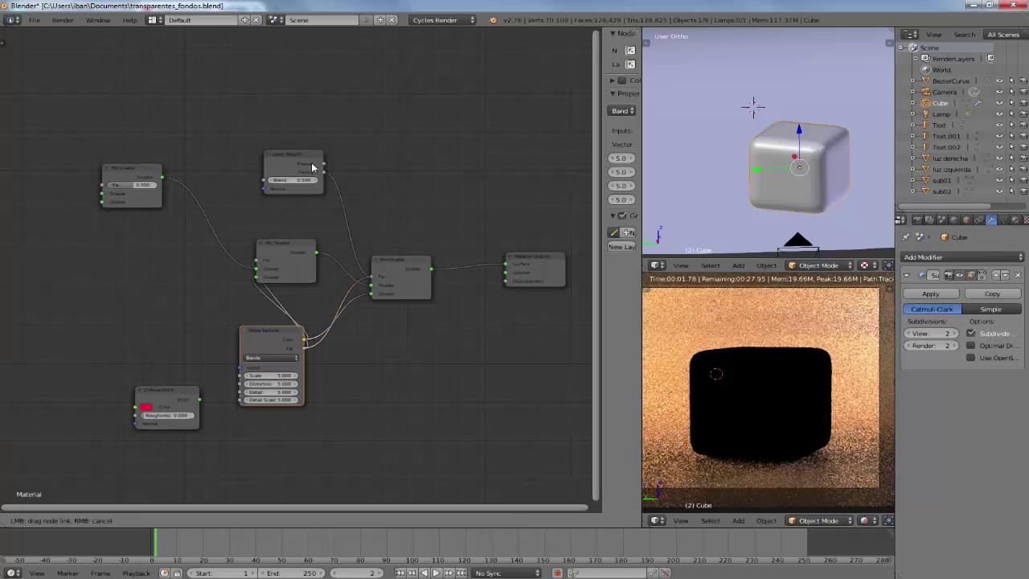
key("g")
left_click(324, 99)
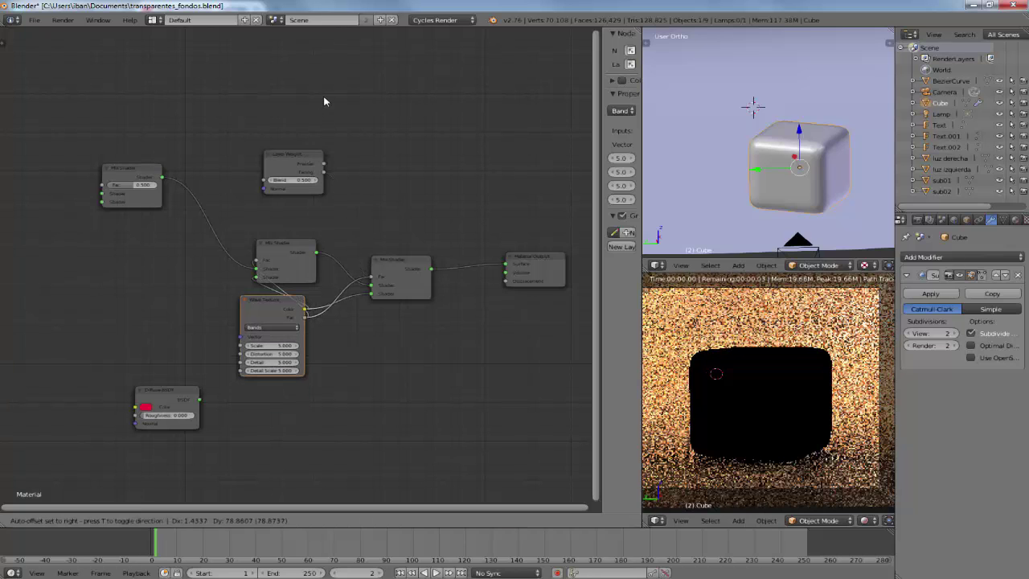
key("g")
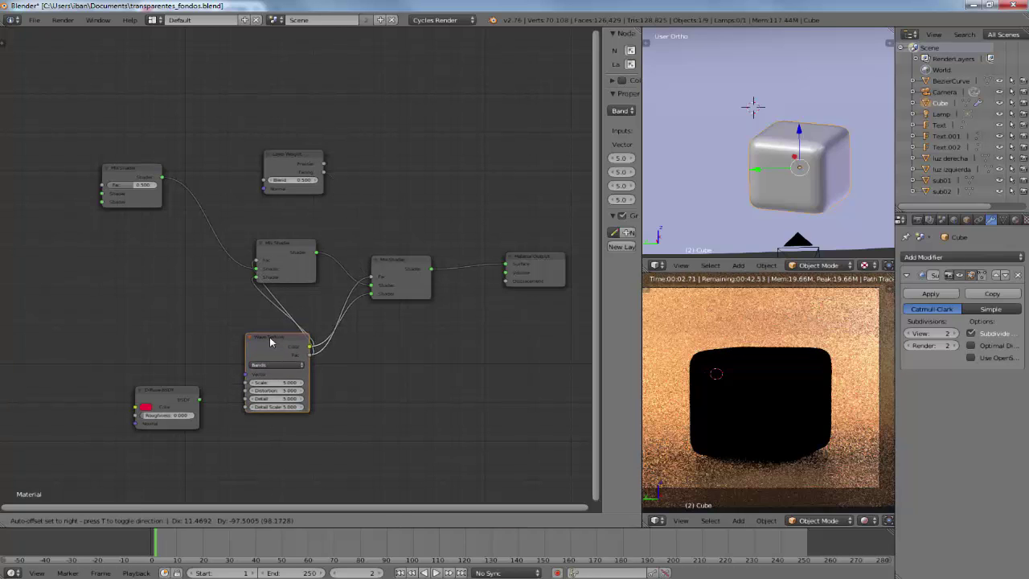
left_click(249, 275)
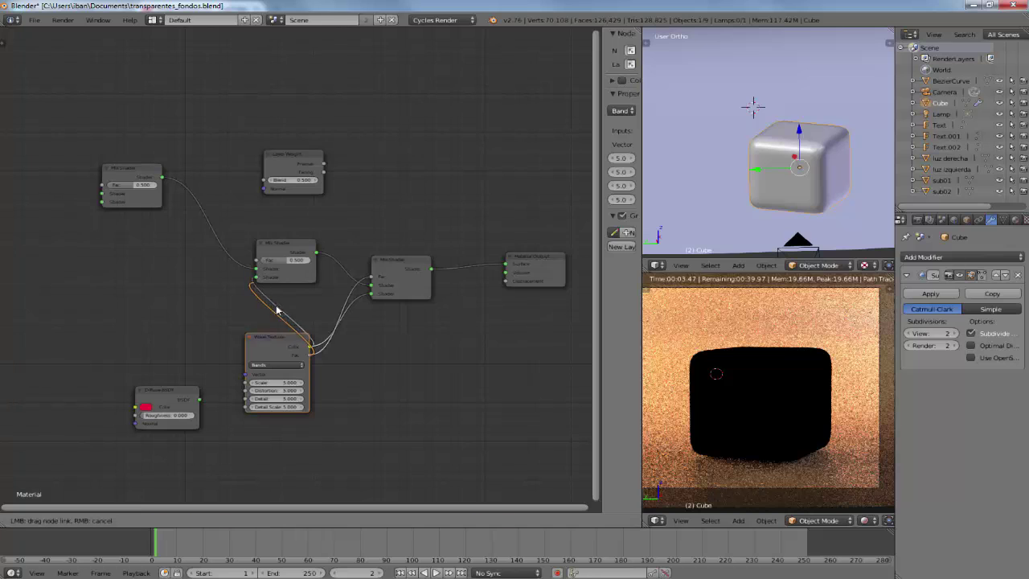
mouse_move(256, 260)
left_mouse_down()
mouse_move(254, 289)
mouse_move(269, 299)
left_mouse_up()
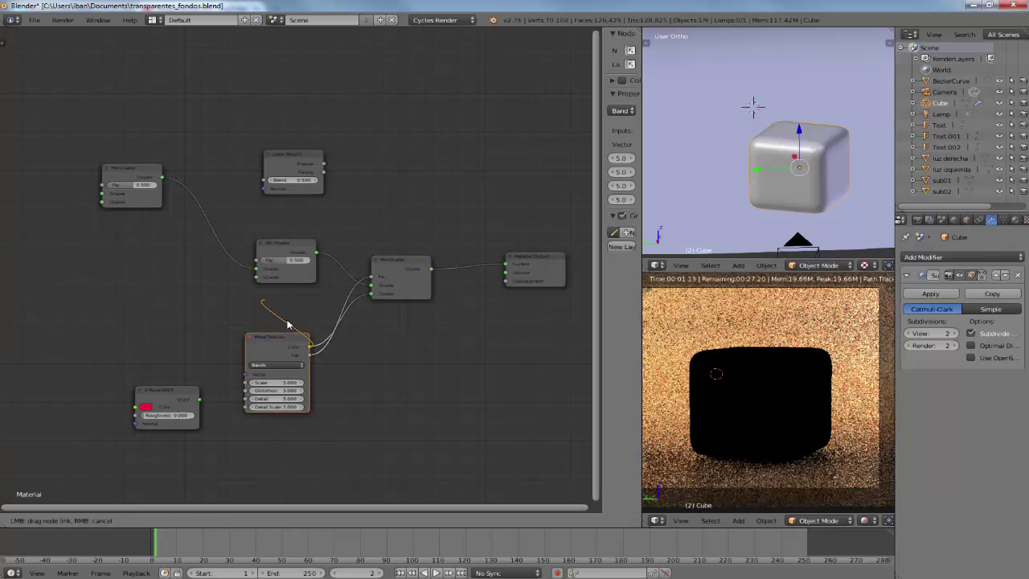
key("g")
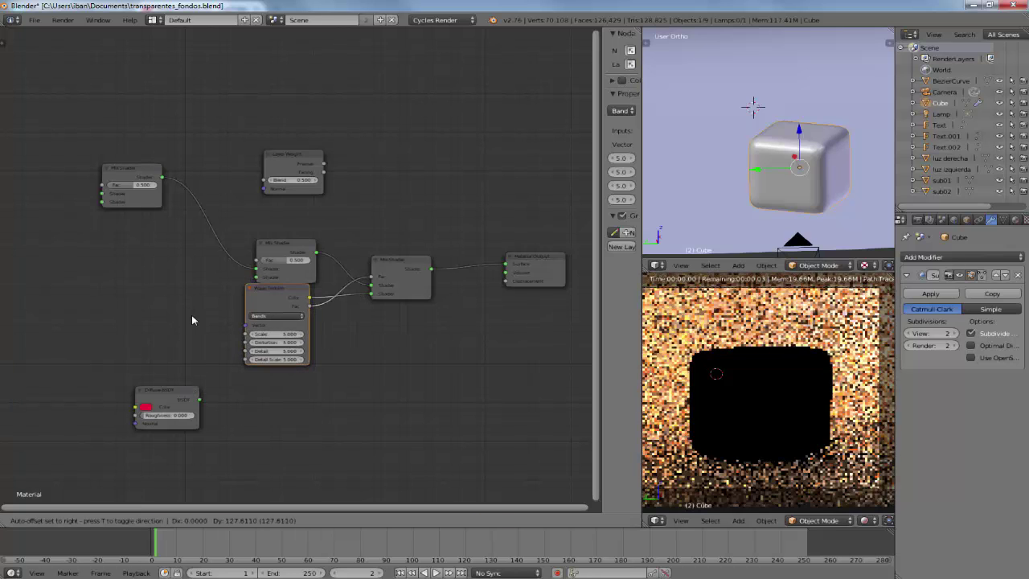
left_click(190, 377)
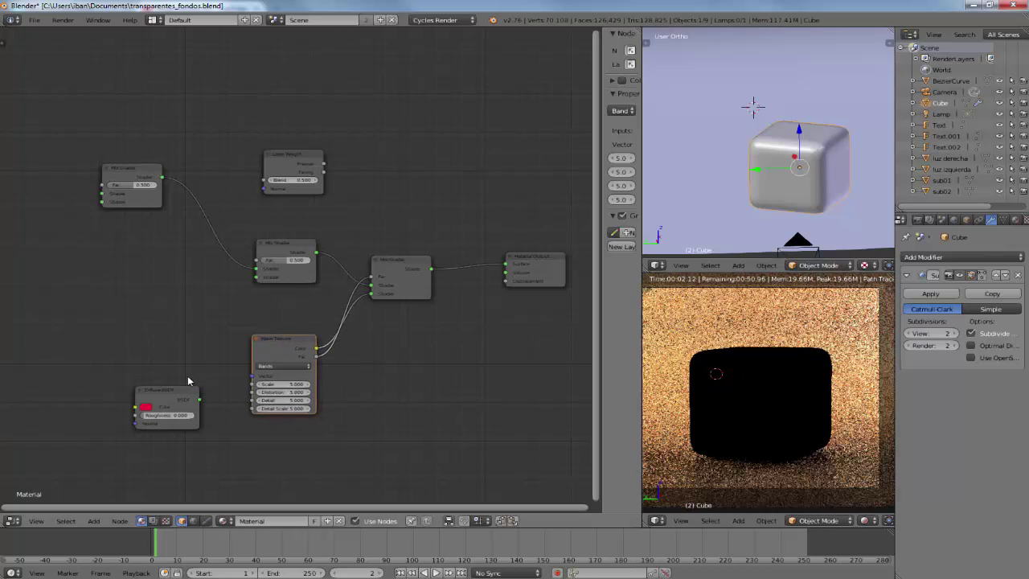
- Move the red Diffuse BSDF up and link it into the middle Mix Shader's Shader input
right_click(171, 387)
key("g")
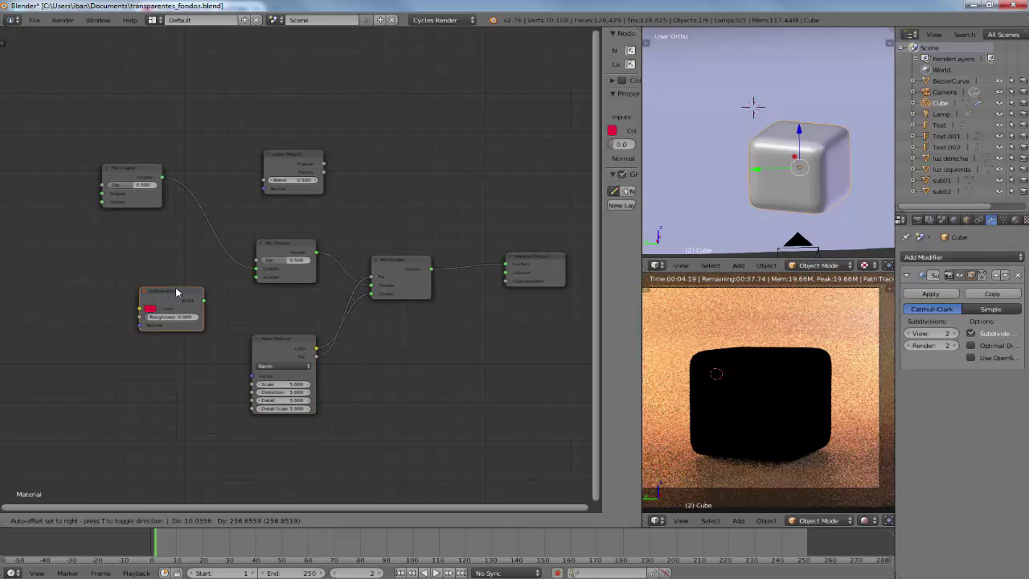
left_click(206, 303)
left_click_drag(204, 299, 256, 277)
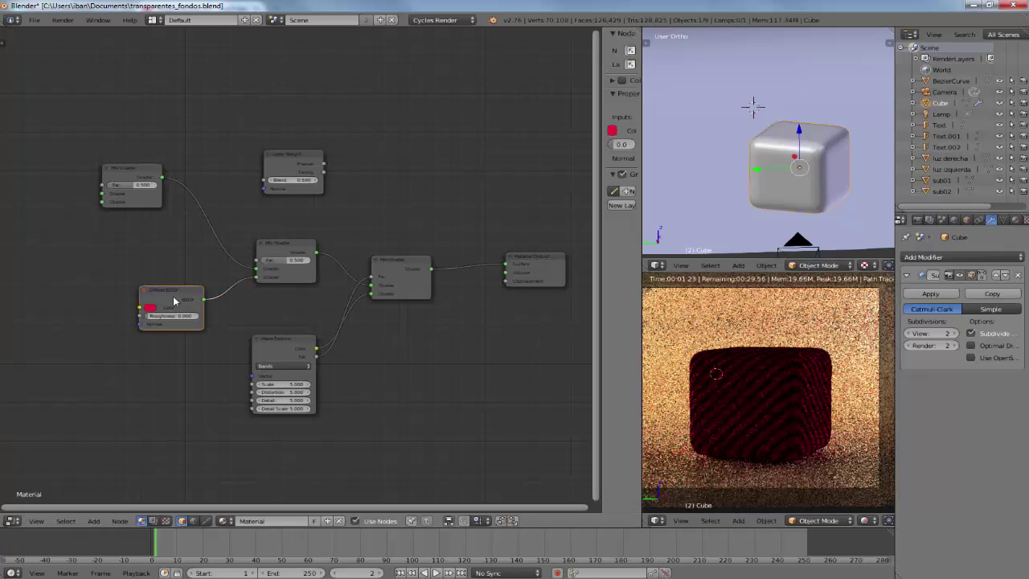
left_click_drag(190, 295, 200, 297)
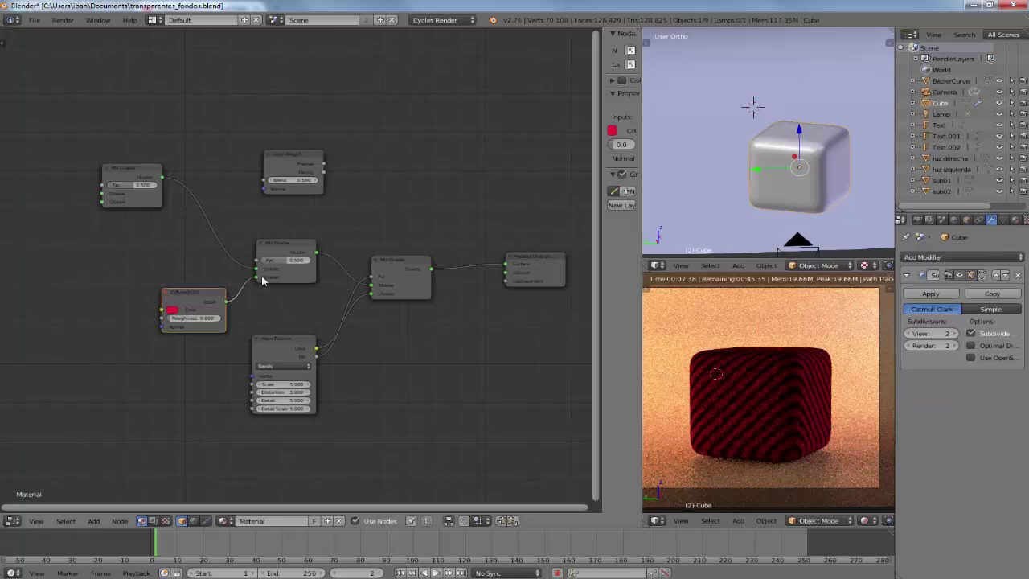
left_click(272, 347)
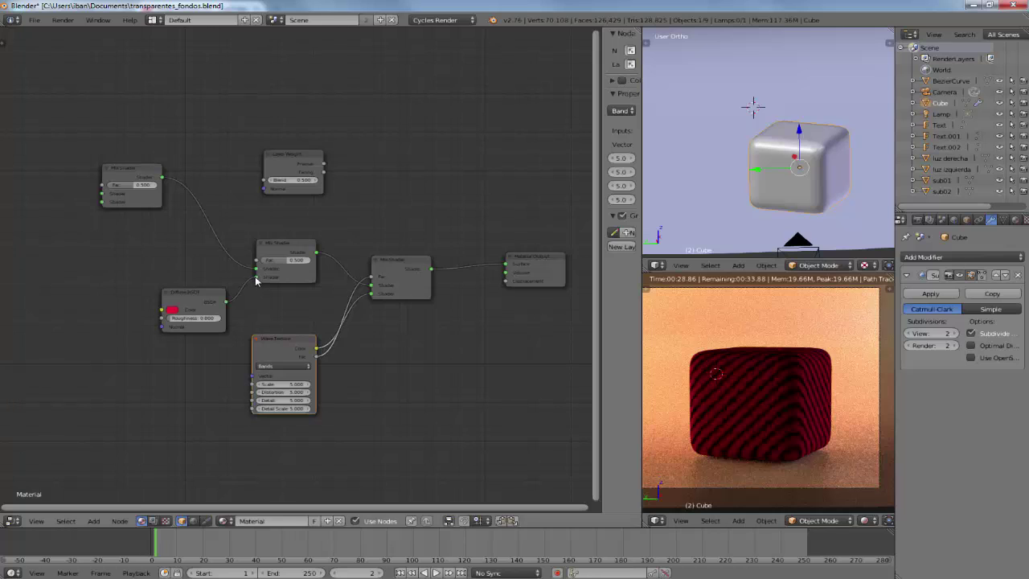
- Move the red Diffuse BSDF to the top left, linked into the upper-left Mix Shader instead
mouse_move(256, 277)
left_mouse_down()
mouse_move(158, 276)
mouse_move(99, 223)
left_mouse_up()
mouse_move(192, 296)
left_mouse_down()
mouse_move(43, 201)
mouse_move(49, 165)
mouse_move(100, 196)
left_mouse_up()
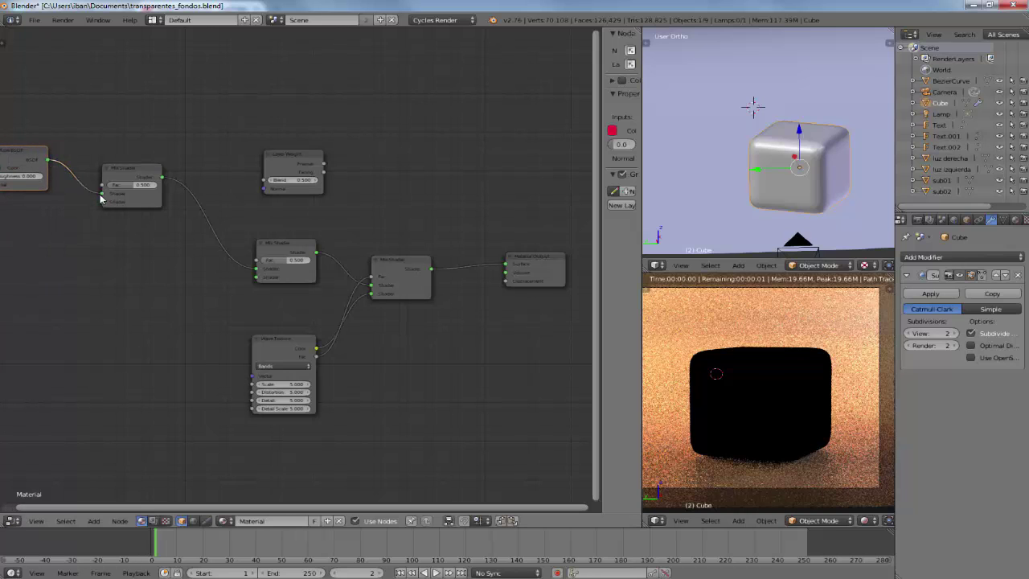
left_click_drag(125, 173, 145, 173)
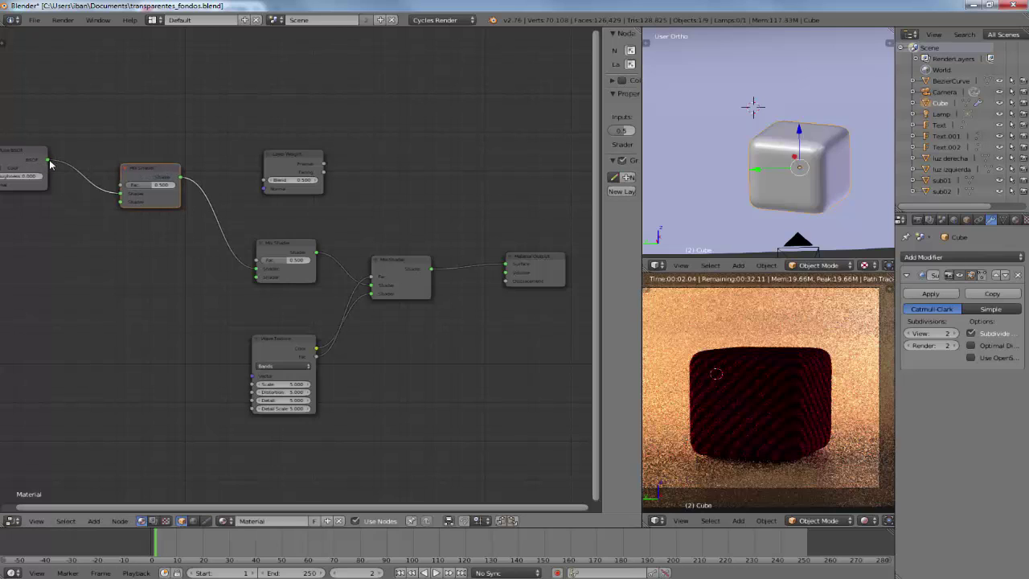
left_click_drag(26, 160, 57, 167)
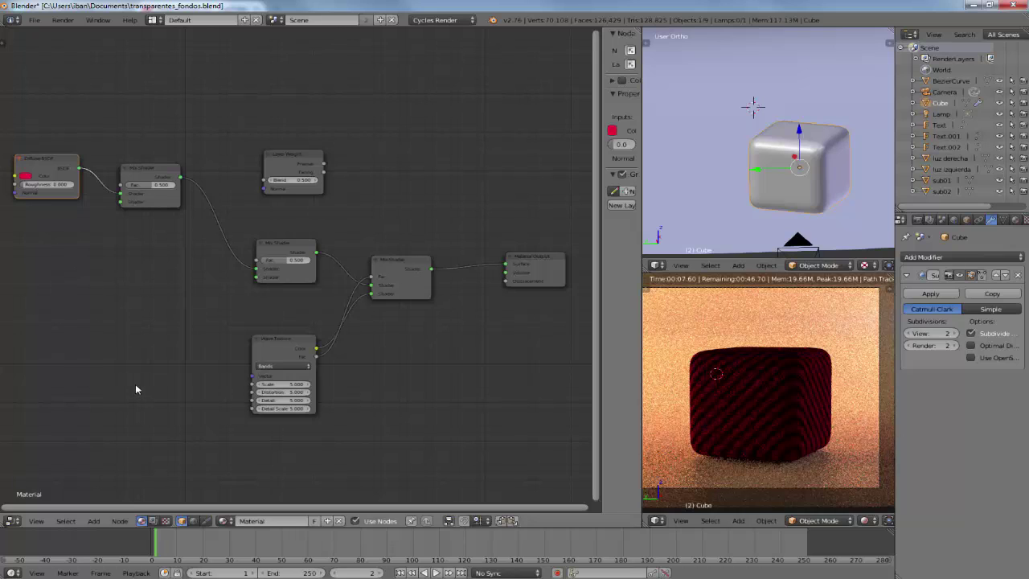
key("shift+a")
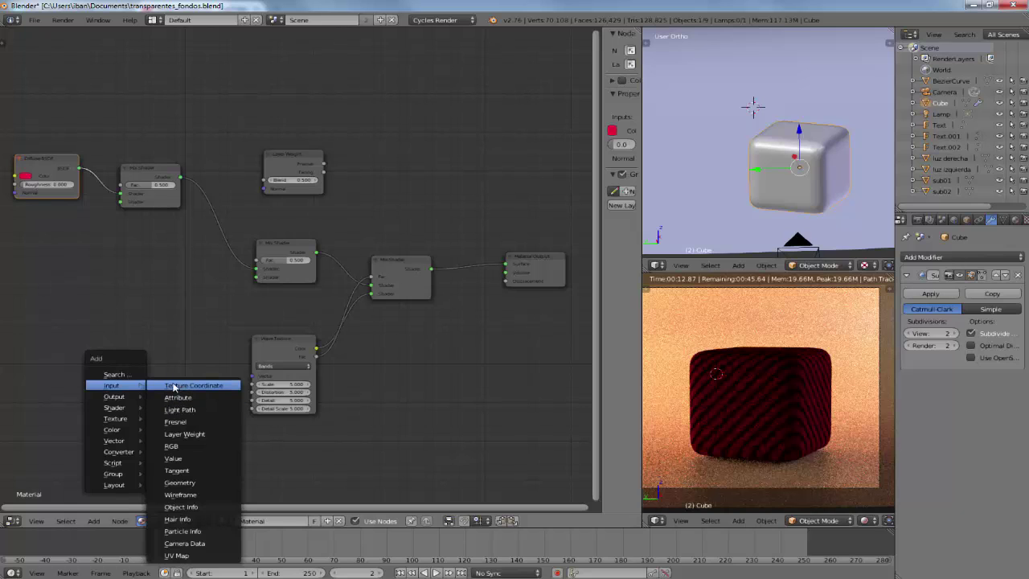
- Add a Texture Coordinate node and link its Generated output to the Wave Texture's Vector input
left_click(173, 387)
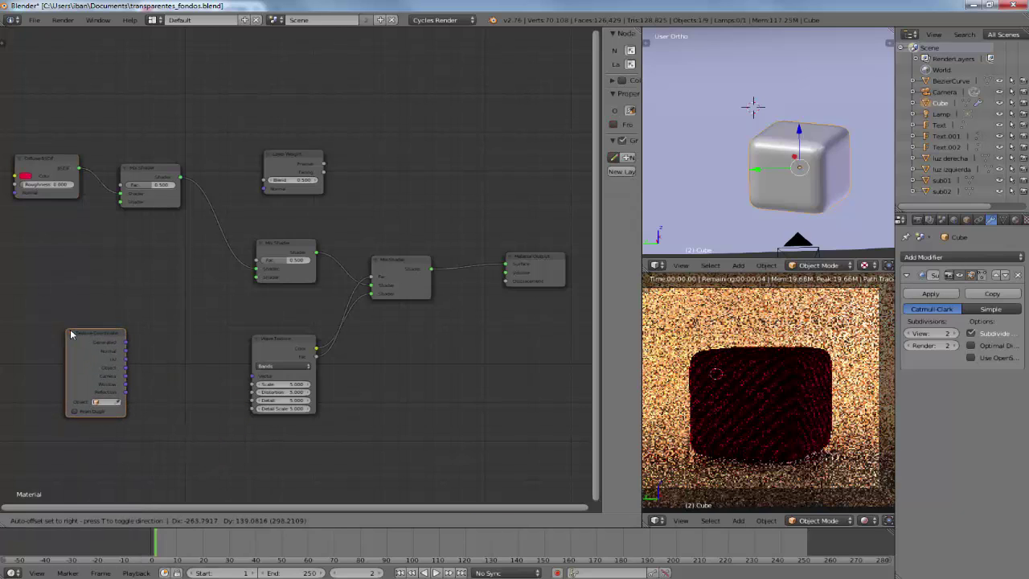
left_click(70, 335)
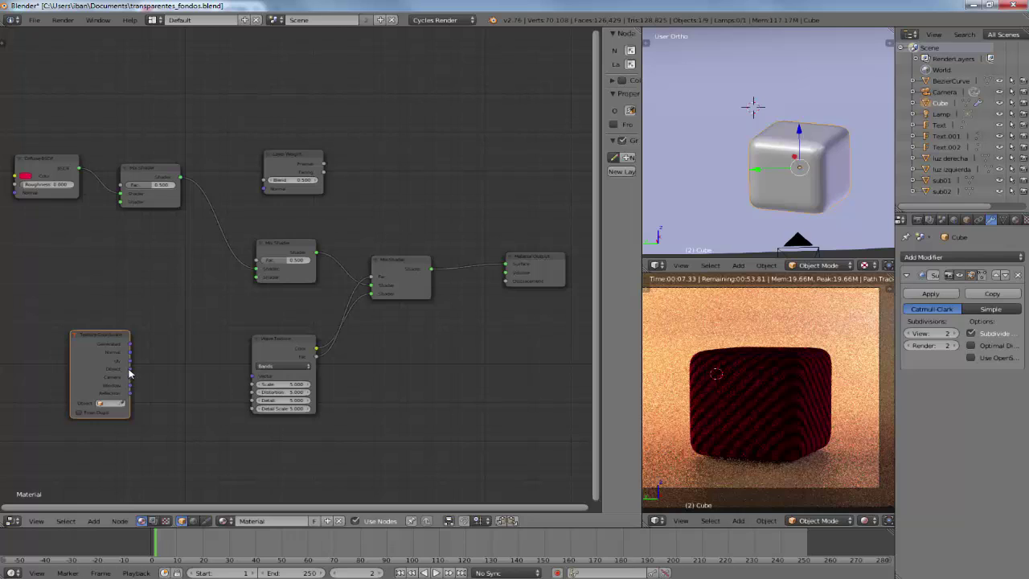
left_click_drag(131, 372, 251, 381)
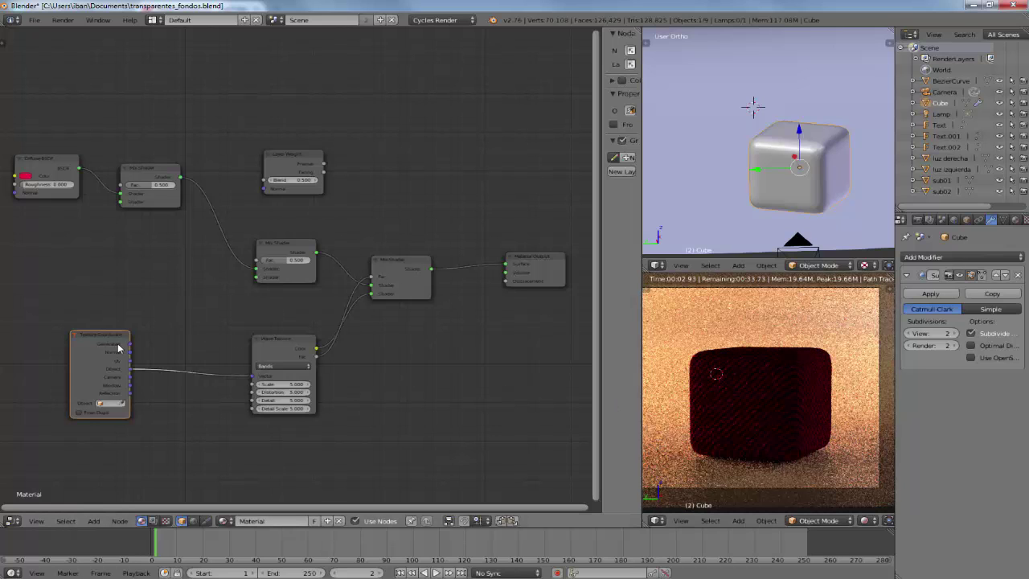
left_click_drag(132, 347, 253, 381)
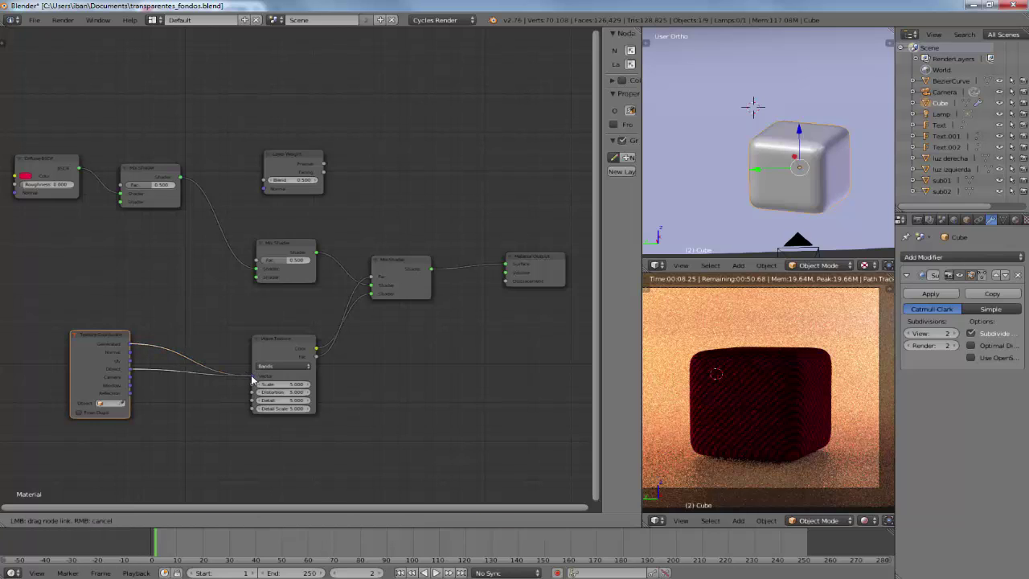
left_click_drag(252, 381, 253, 381)
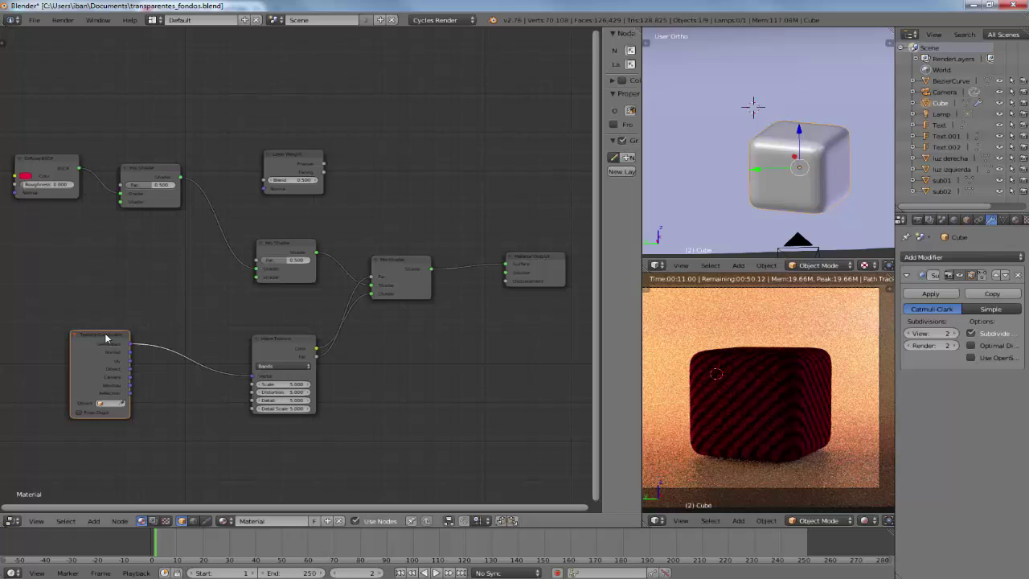
left_click_drag(106, 338, 79, 338)
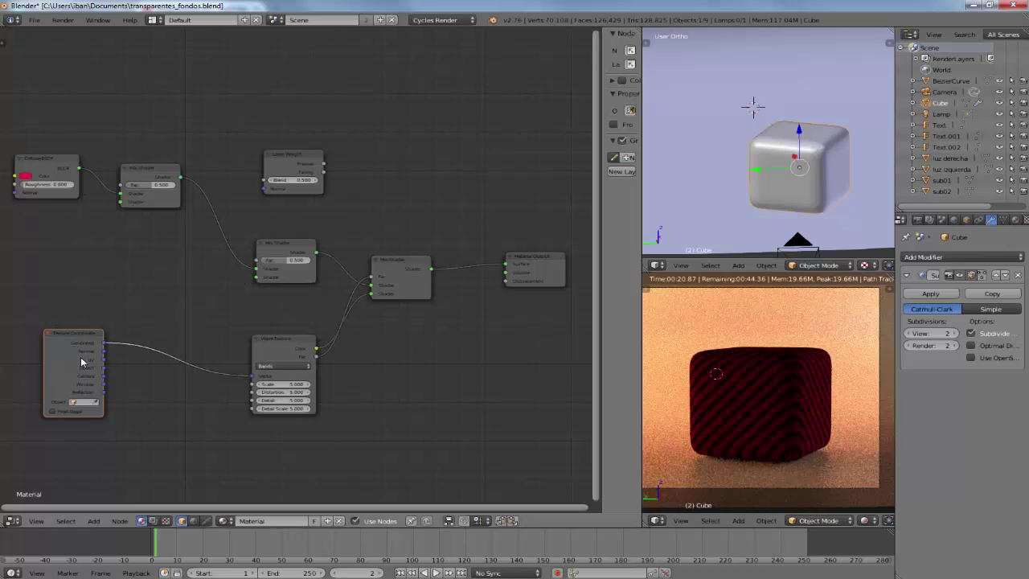
left_click_drag(80, 361, 123, 422)
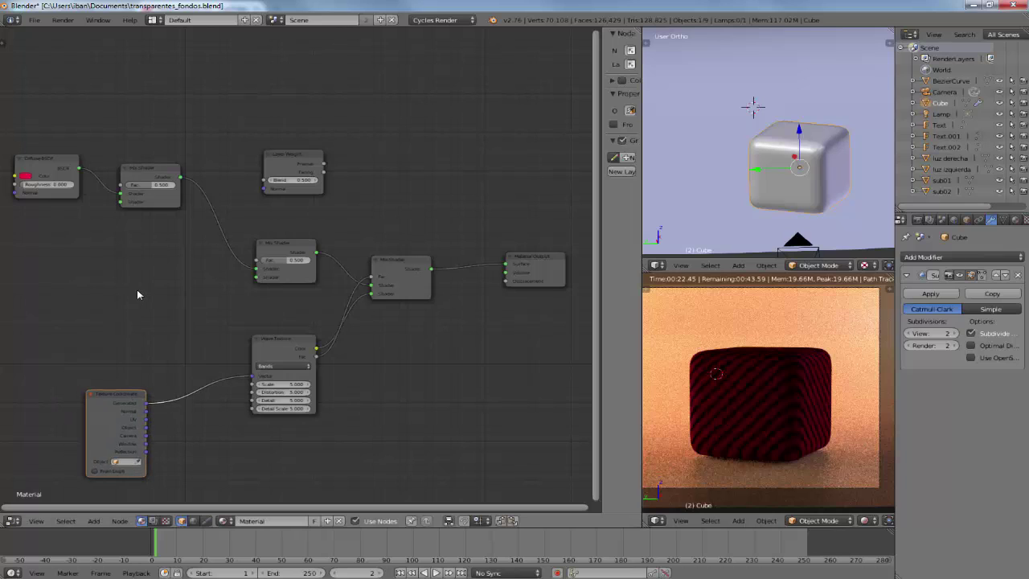
- Add a Musgrave Texture node and link its Color and Fac into the middle Mix Shader
key("shift+a")
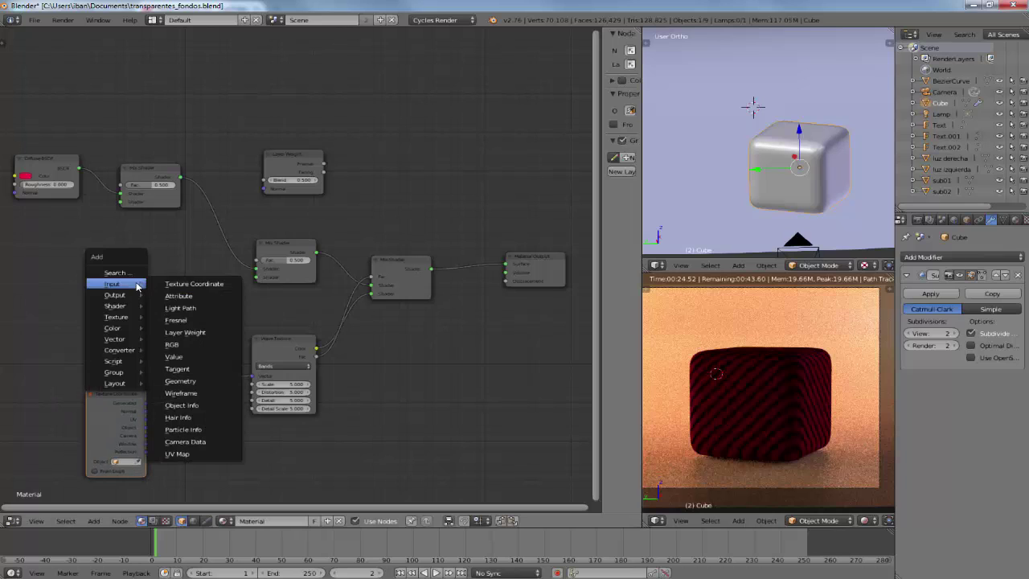
mouse_move(116, 317)
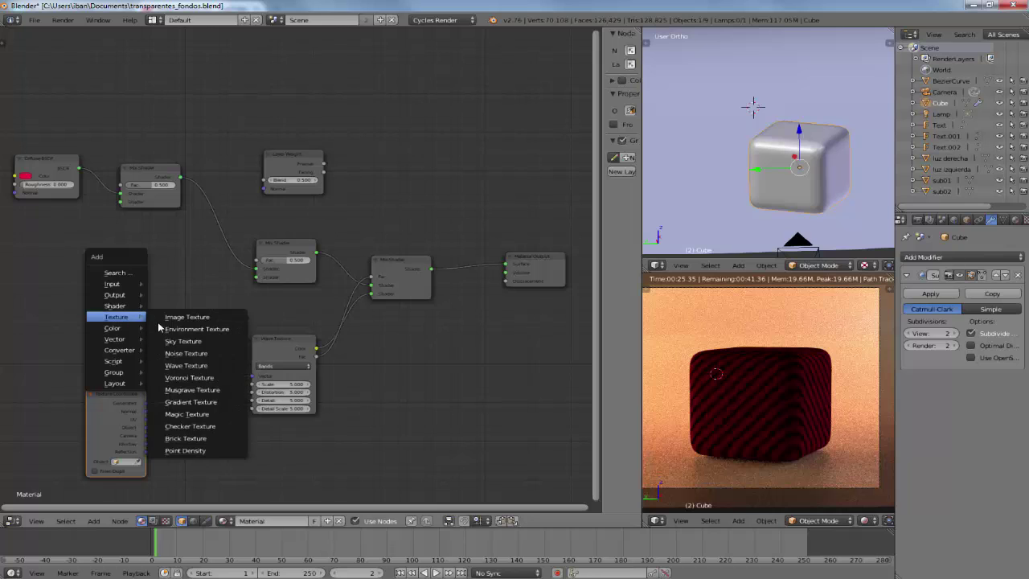
left_click(199, 390)
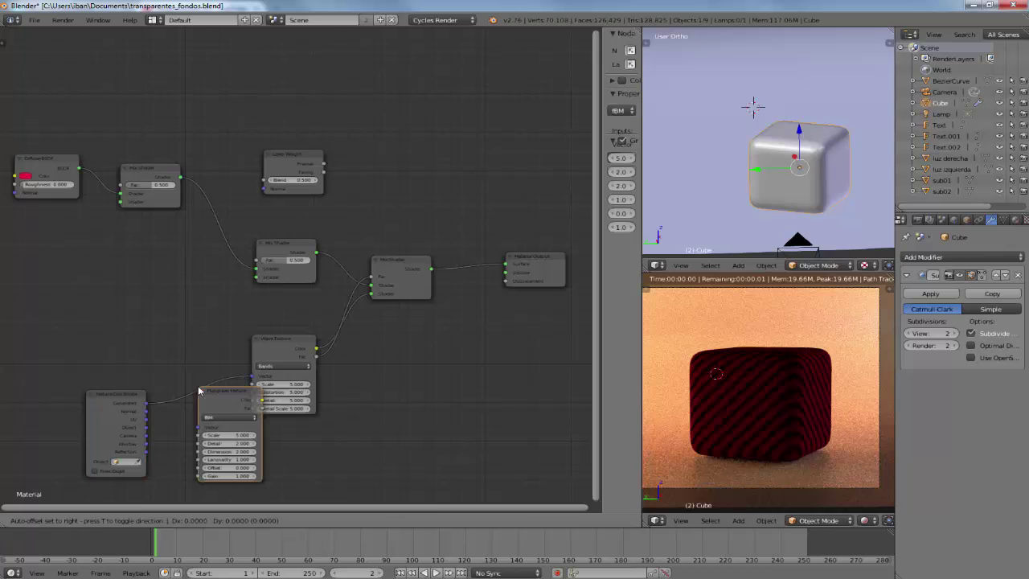
left_click(103, 266)
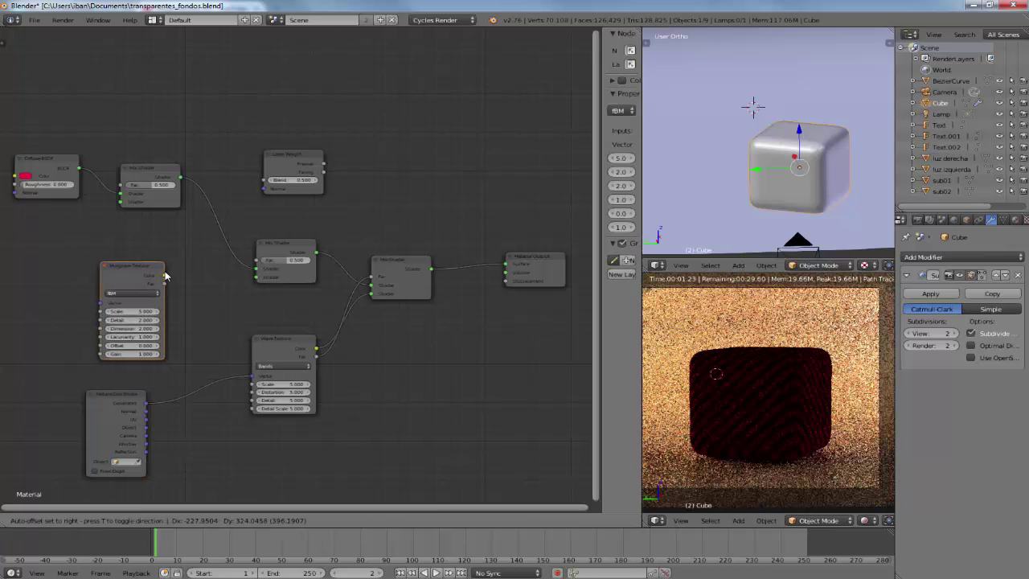
left_click(164, 278)
left_click_drag(165, 278, 257, 277)
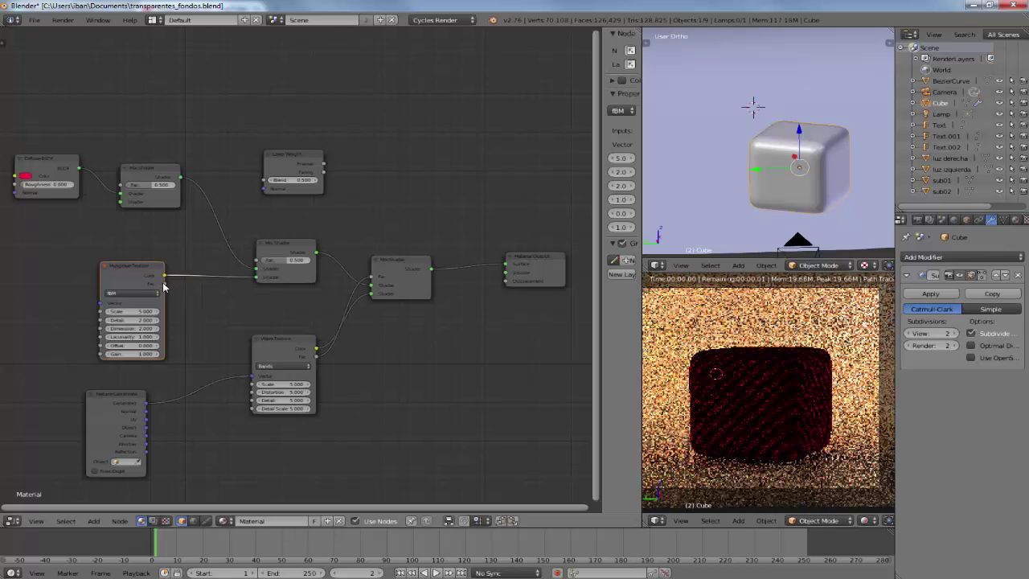
left_click_drag(164, 286, 258, 262)
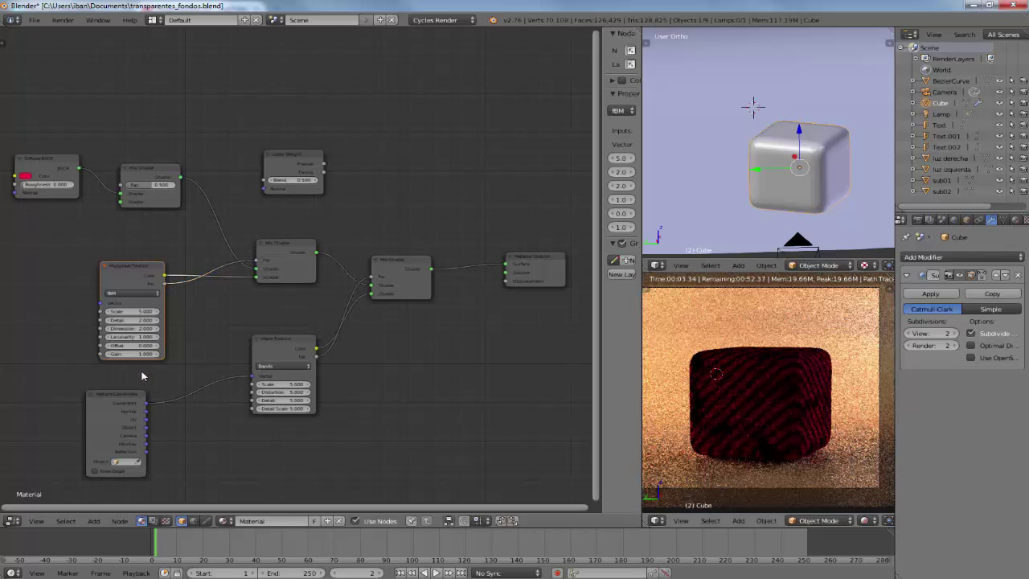
mouse_move(94, 390)
left_mouse_down()
mouse_move(0, 296)
mouse_move(14, 291)
left_mouse_up()
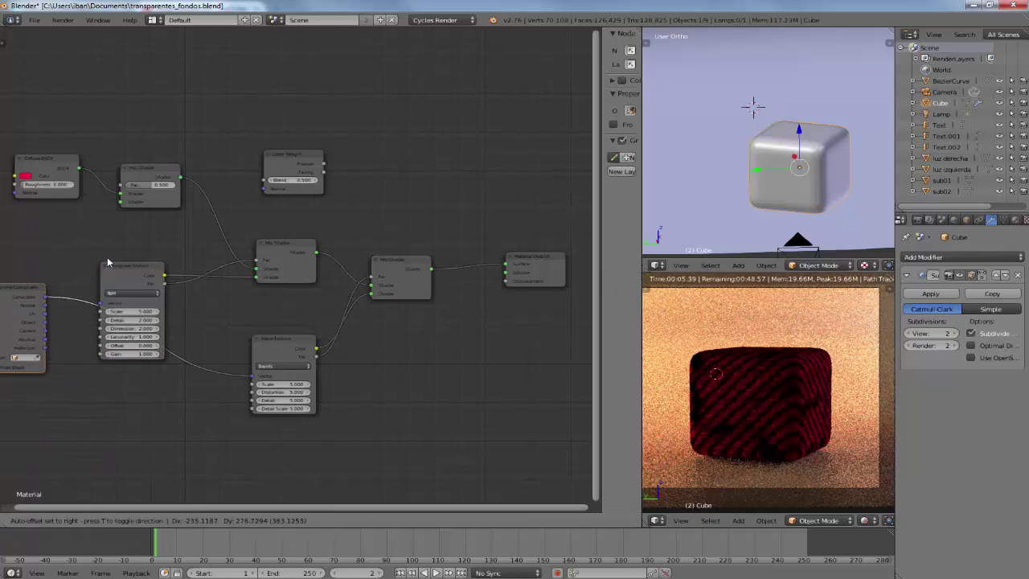
- Shift the Texture Coordinate node left and wire it into the Wave and Musgrave Vector sockets
scroll(123, 248, "down", 1)
scroll(123, 248, "down", 1)
scroll(123, 252, "down", 1)
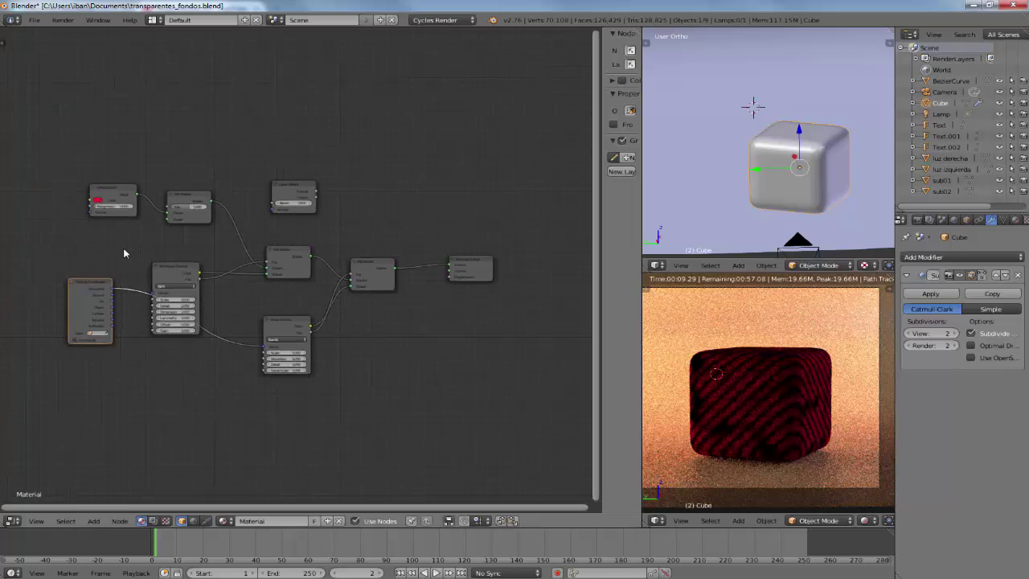
scroll(123, 252, "down", 1)
scroll(123, 253, "down", 1)
scroll(233, 261, "up", 1, "ctrl")
scroll(238, 262, "up", 1, "ctrl")
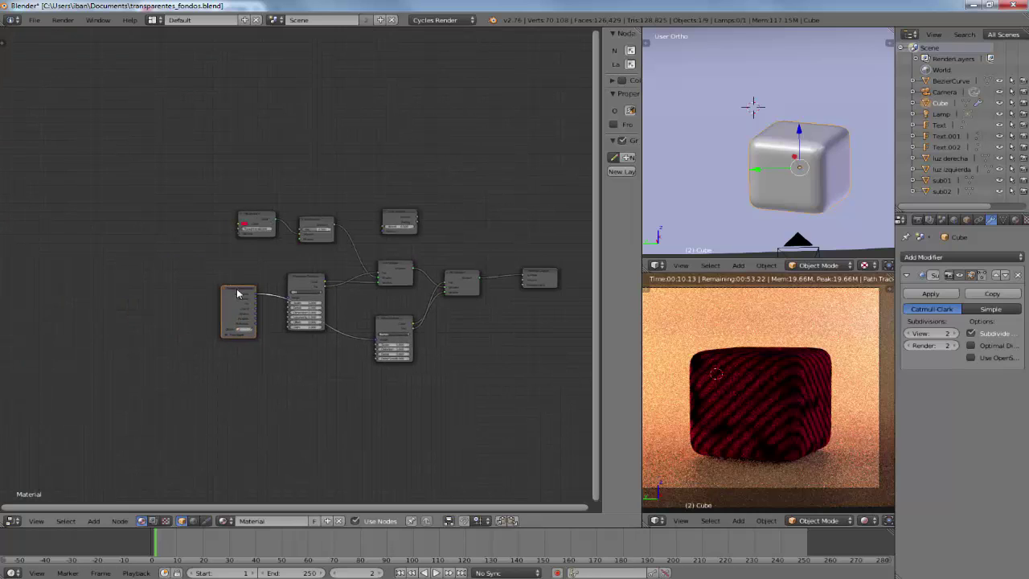
mouse_move(238, 294)
left_mouse_down()
mouse_move(112, 301)
mouse_move(288, 299)
left_mouse_up()
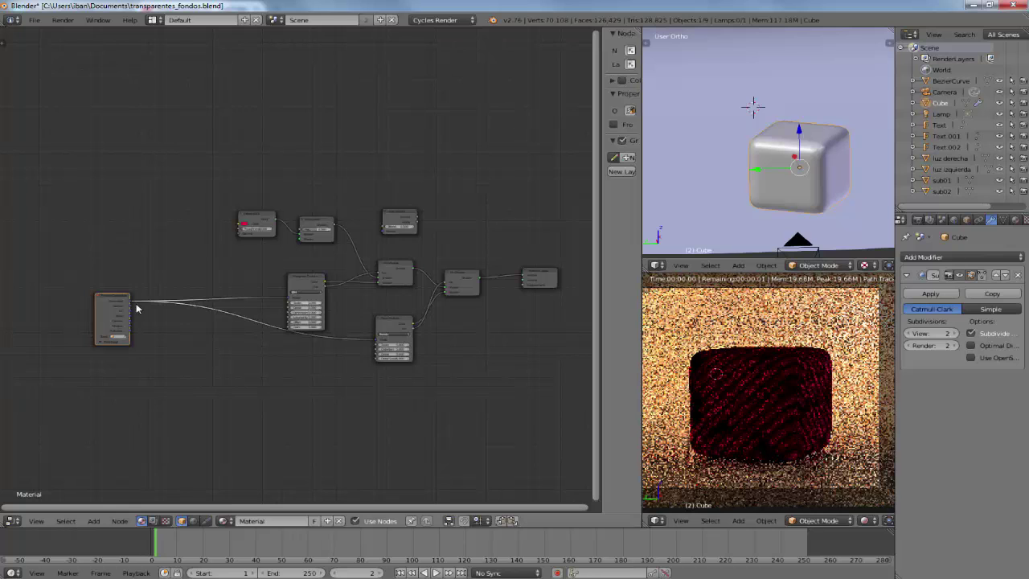
scroll(201, 317, "up", 2)
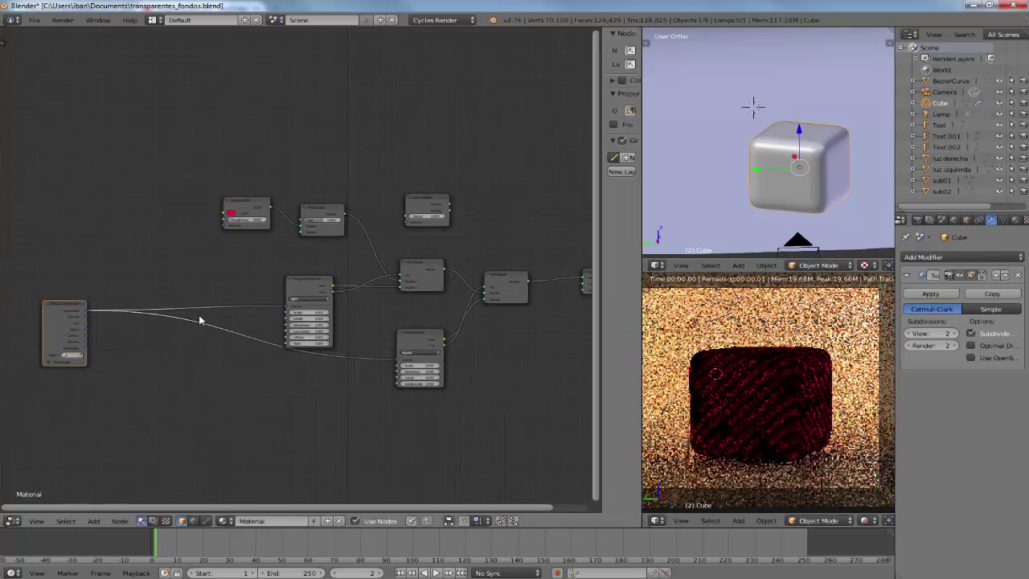
scroll(121, 315, "up", 1)
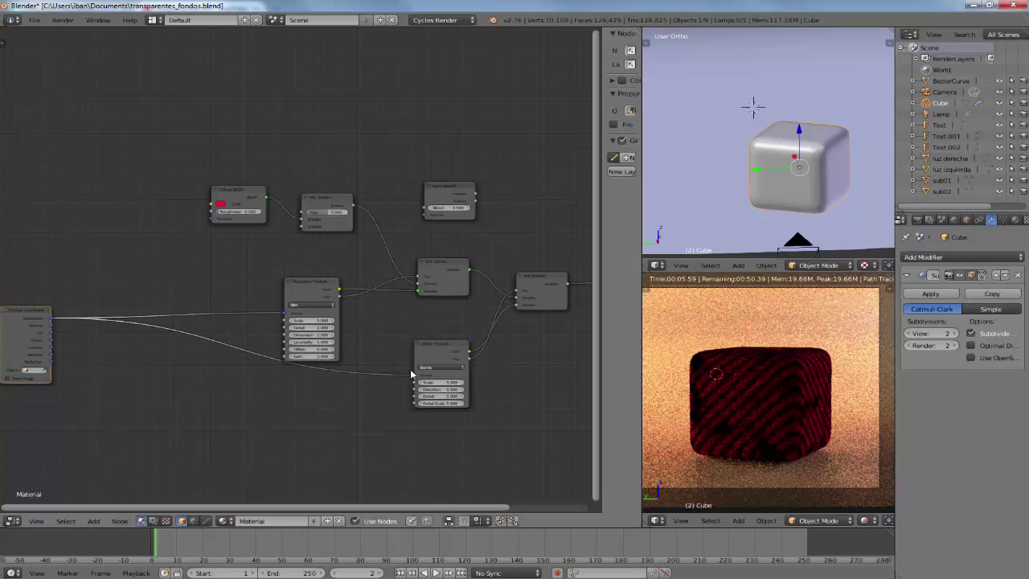
left_click_drag(414, 378, 414, 378)
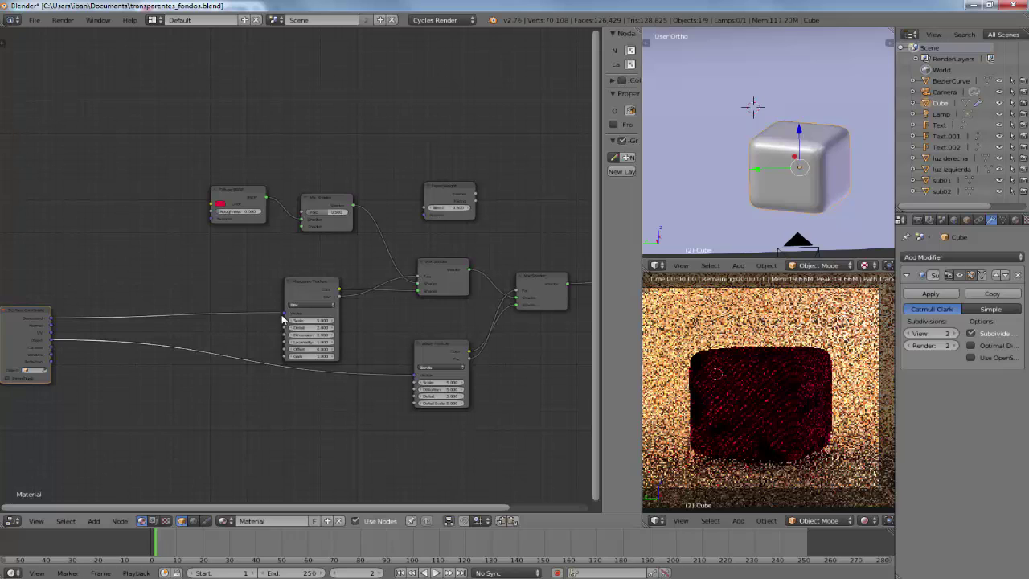
left_click_drag(283, 315, 288, 317)
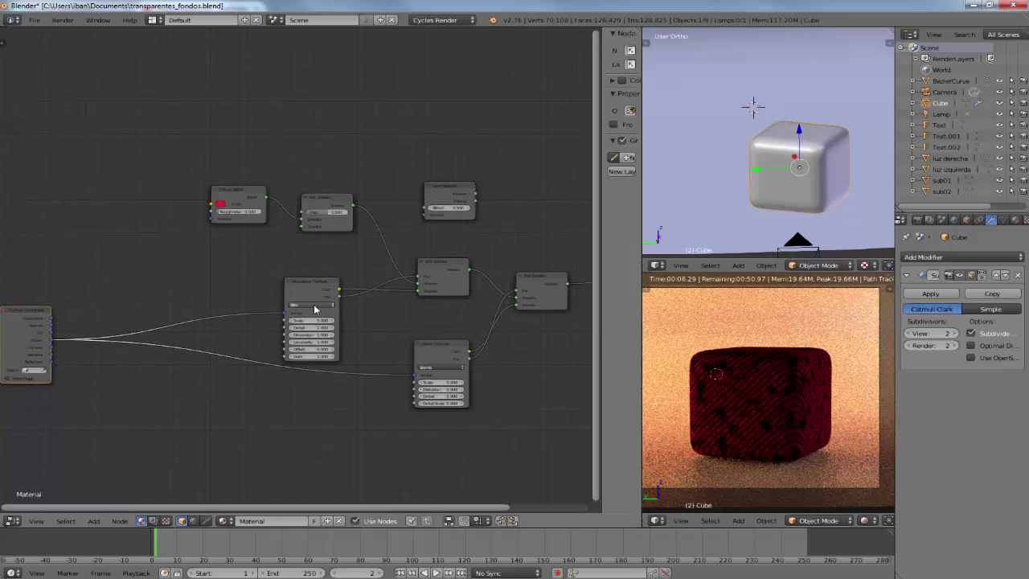
scroll(295, 269, "up", 1)
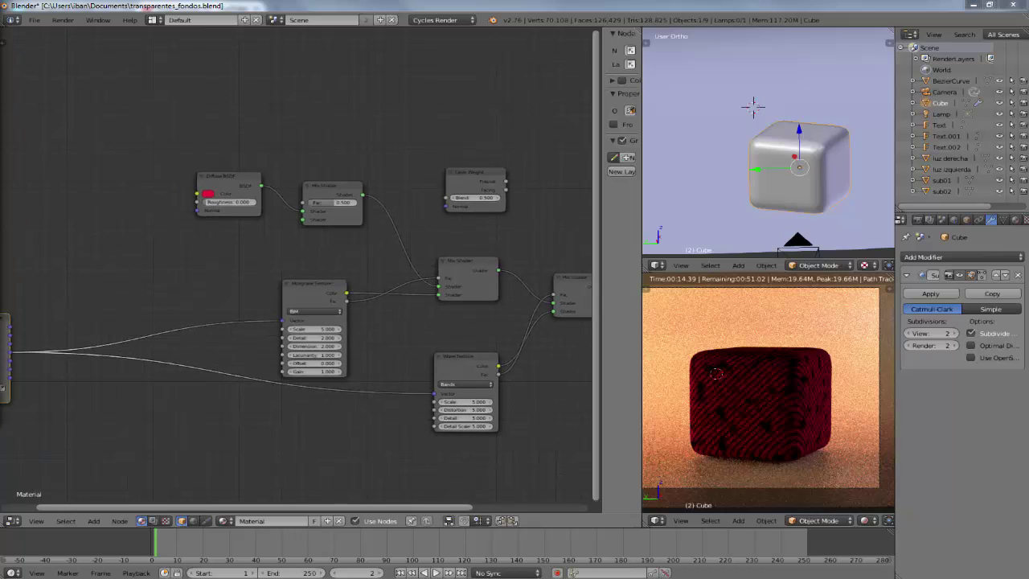
- Give the Musgrave texture Scale 15 and Detail 4, and shift the red Diffuse BSDF node up-left
left_click(320, 329)
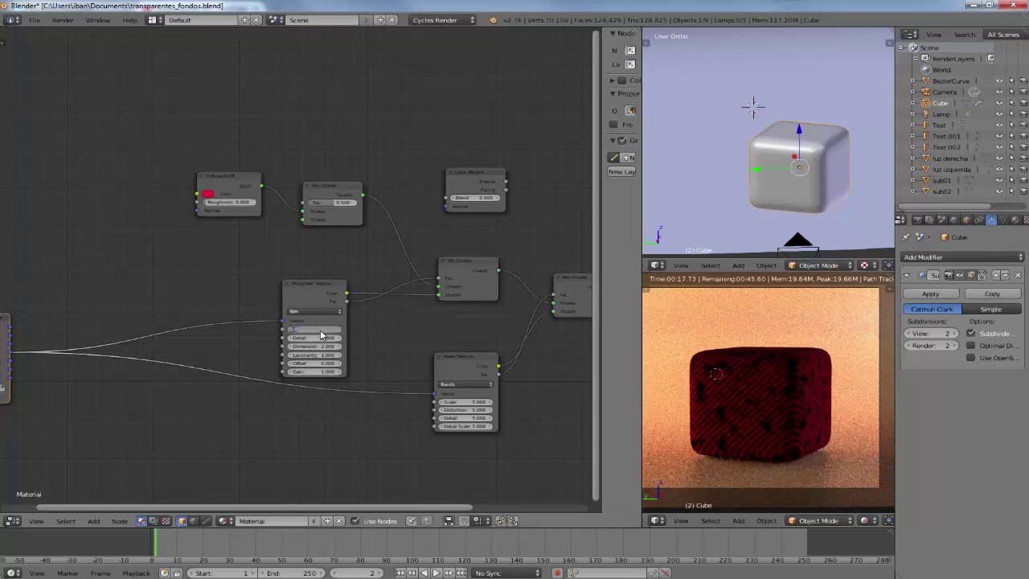
type("15")
key("Return")
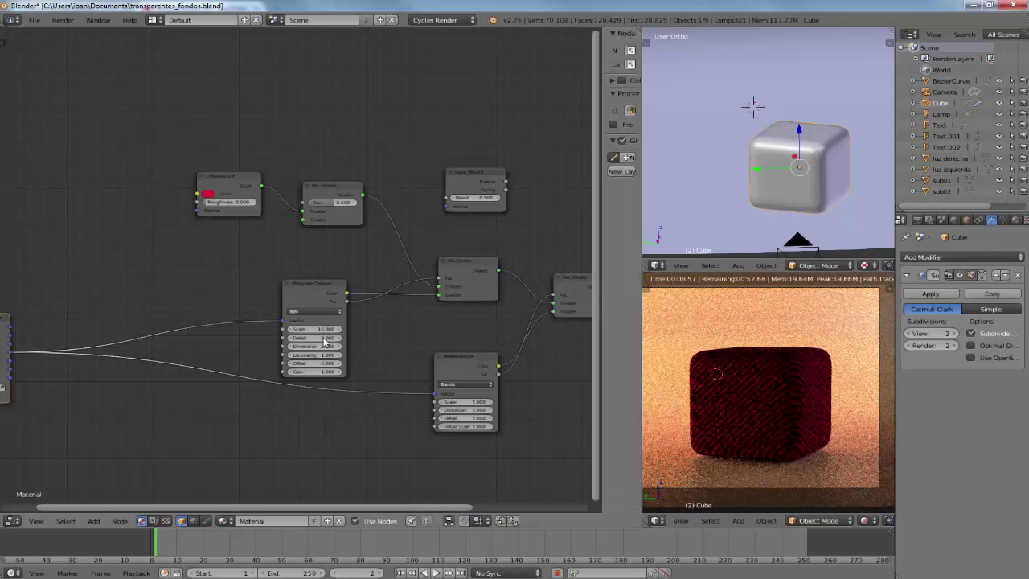
left_click(324, 339)
key("Return")
left_click(314, 315)
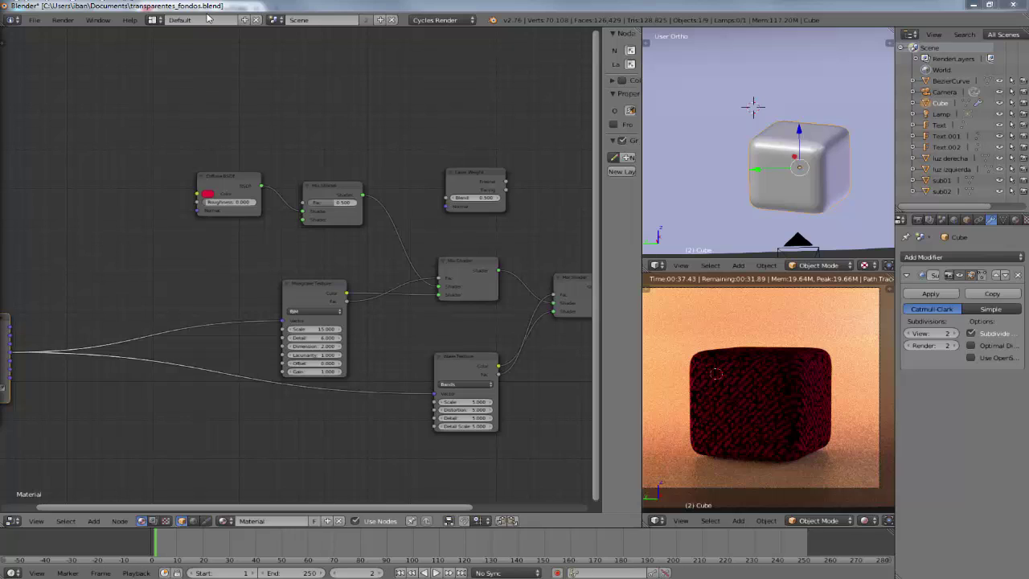
left_click_drag(230, 175, 113, 141)
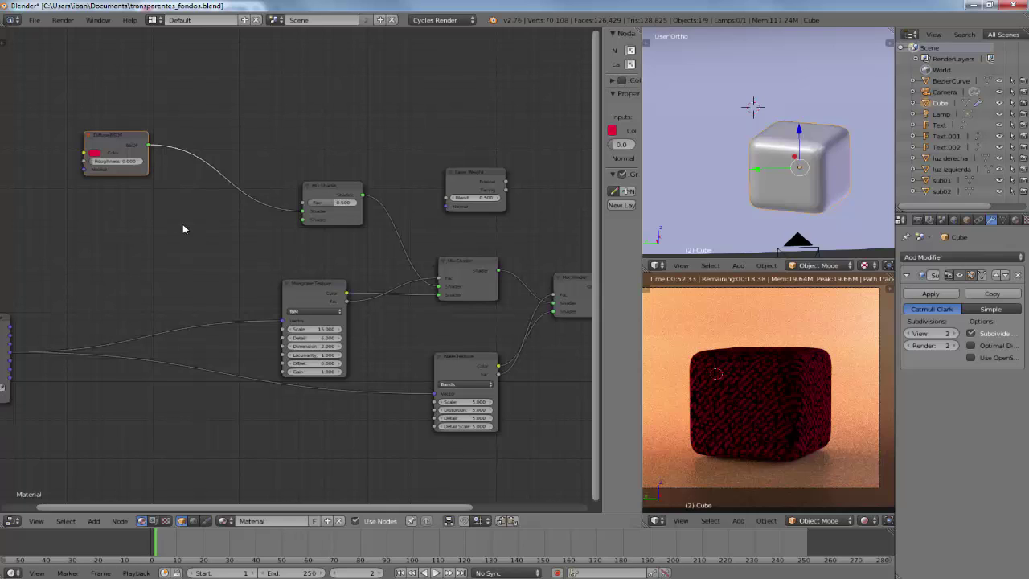
- Duplicate the red Diffuse BSDF below the original and link it to the Mix Shader's second Shader input
key("shift+d")
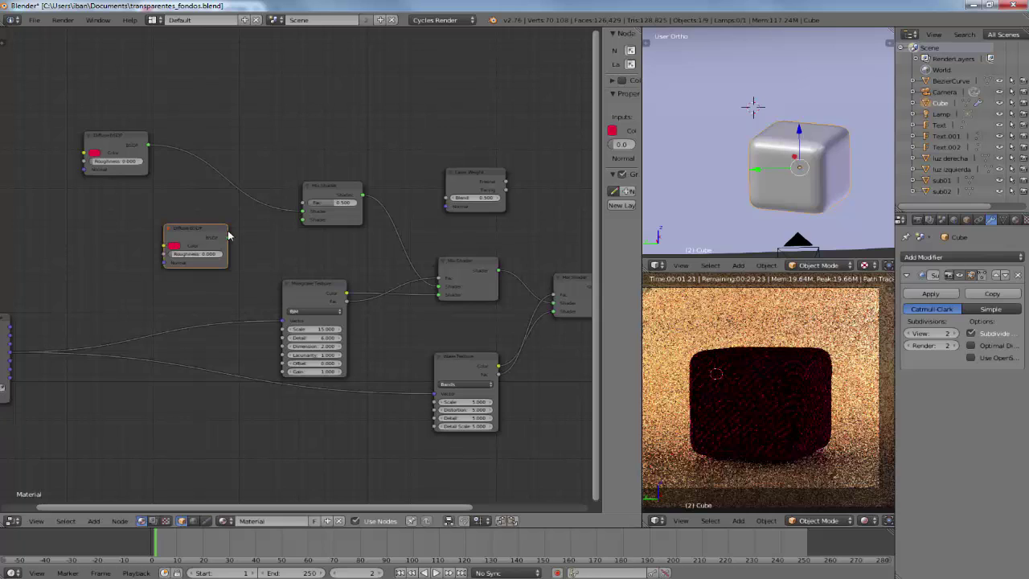
left_click(229, 235)
mouse_move(302, 224)
left_mouse_down()
mouse_move(201, 230)
mouse_move(228, 230)
left_mouse_up()
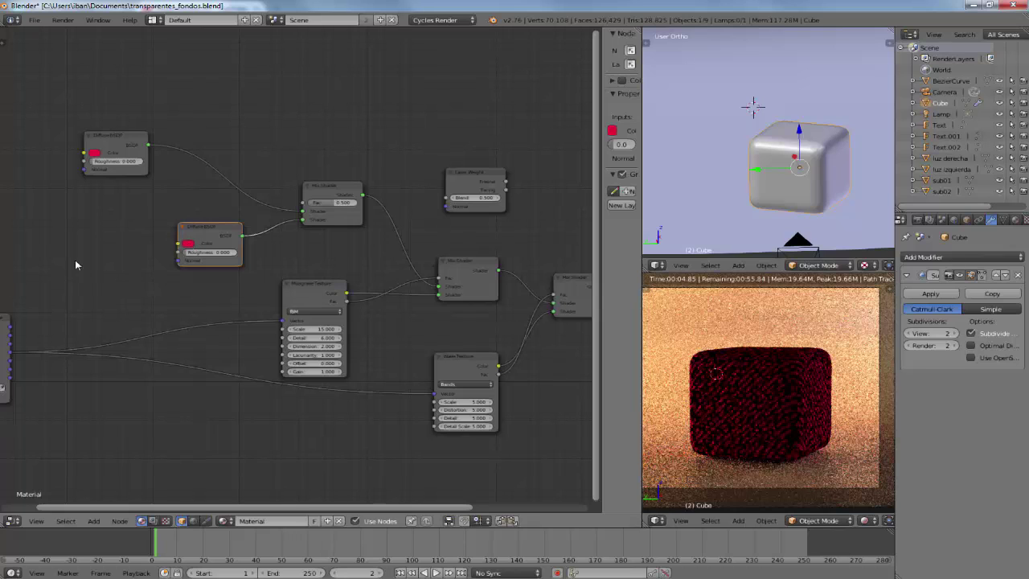
key("shift+a")
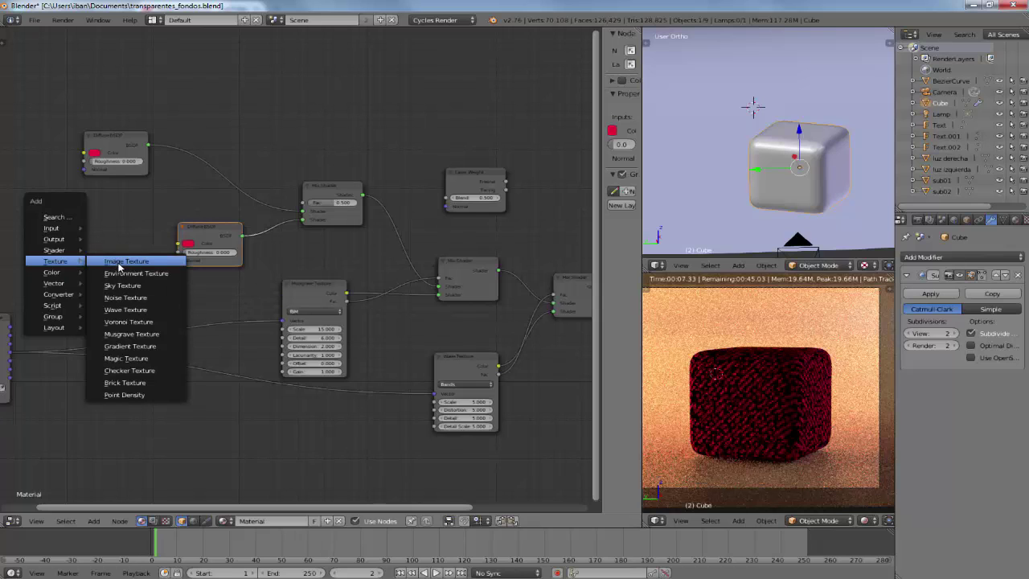
- Add an Image Texture node feeding the copied Diffuse's Color and load megablender_logo.png into it
left_click(119, 266)
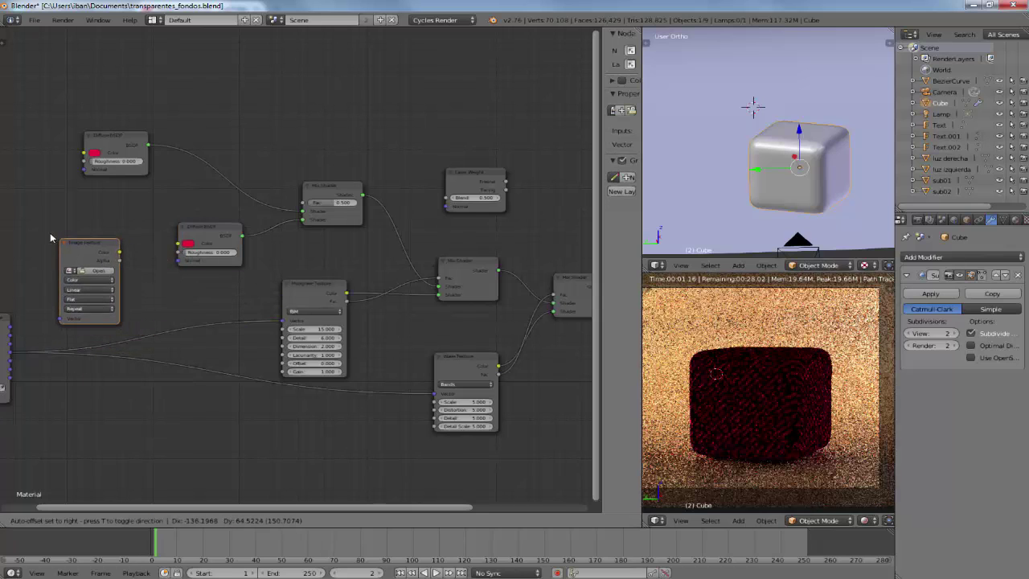
left_click(53, 236)
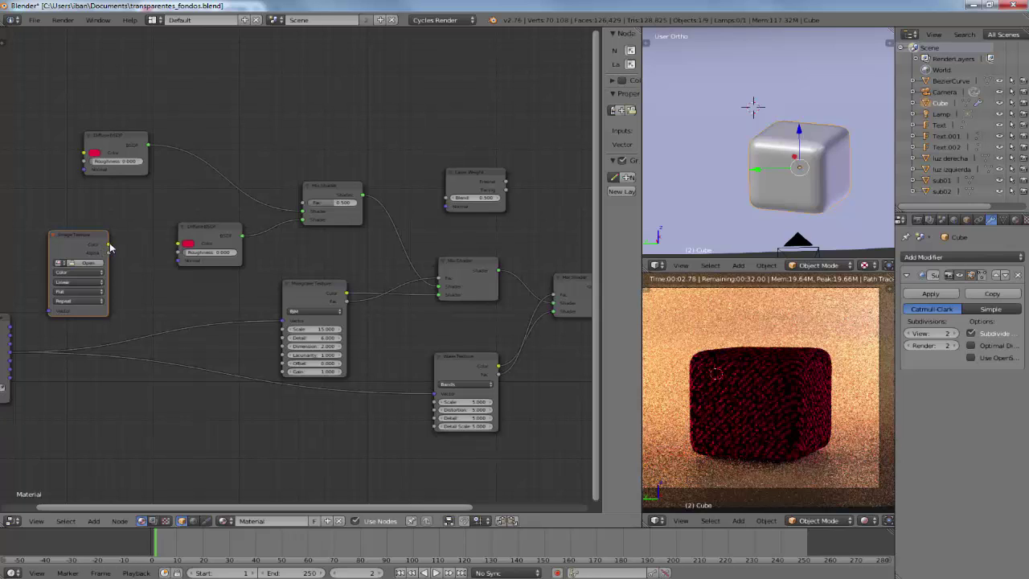
left_click_drag(179, 244, 108, 243)
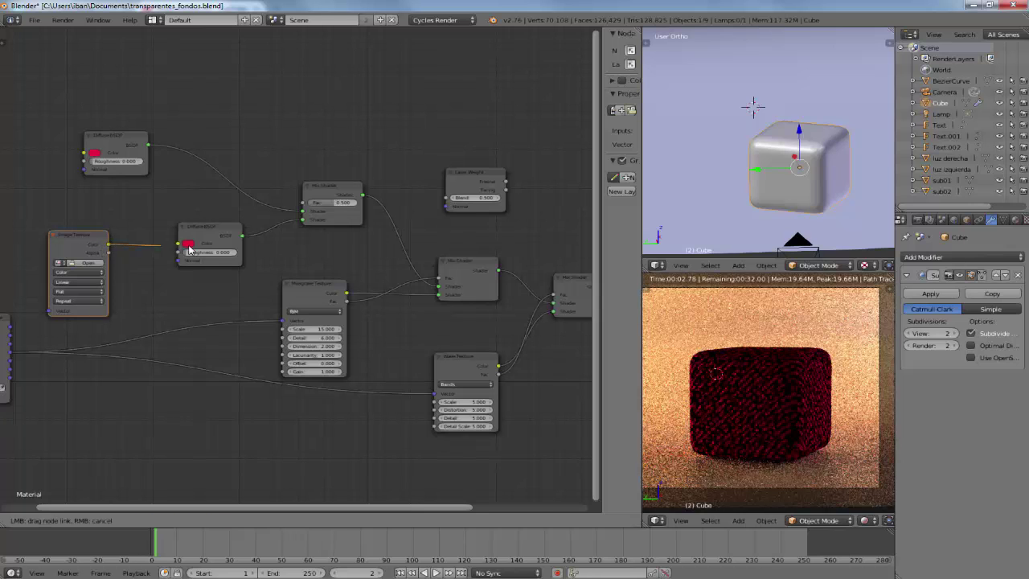
left_click(88, 264)
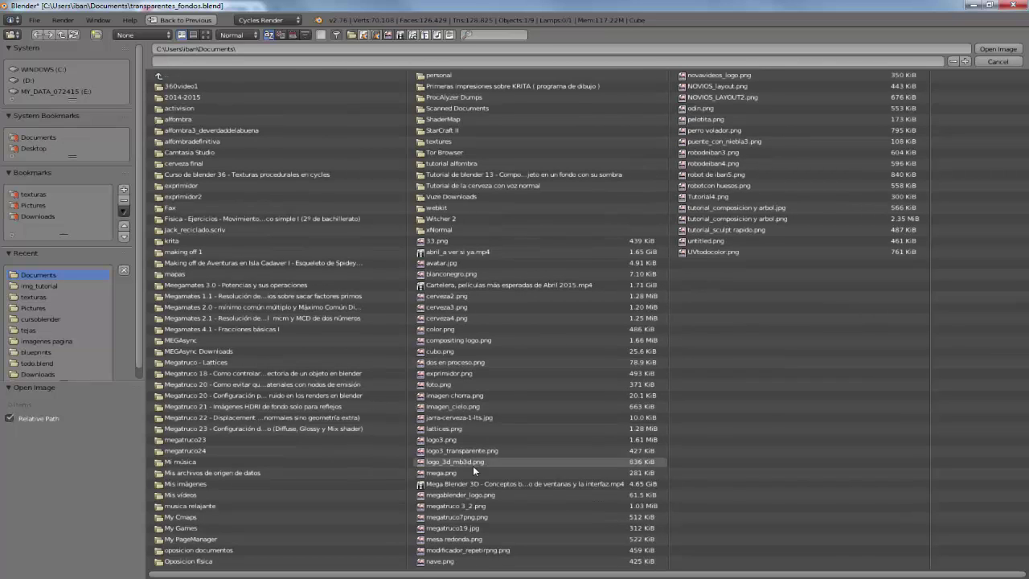
double_click(475, 498)
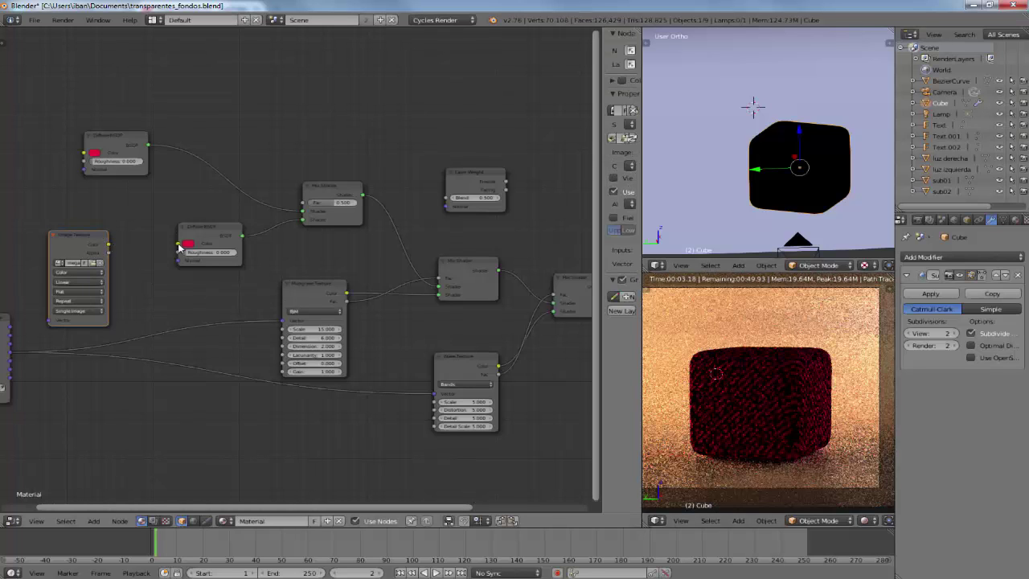
- Link the Image Texture Color output to the second Diffuse BSDF's Color input
left_click_drag(179, 244, 108, 243)
scroll(145, 259, "down", 1)
scroll(145, 260, "down", 1)
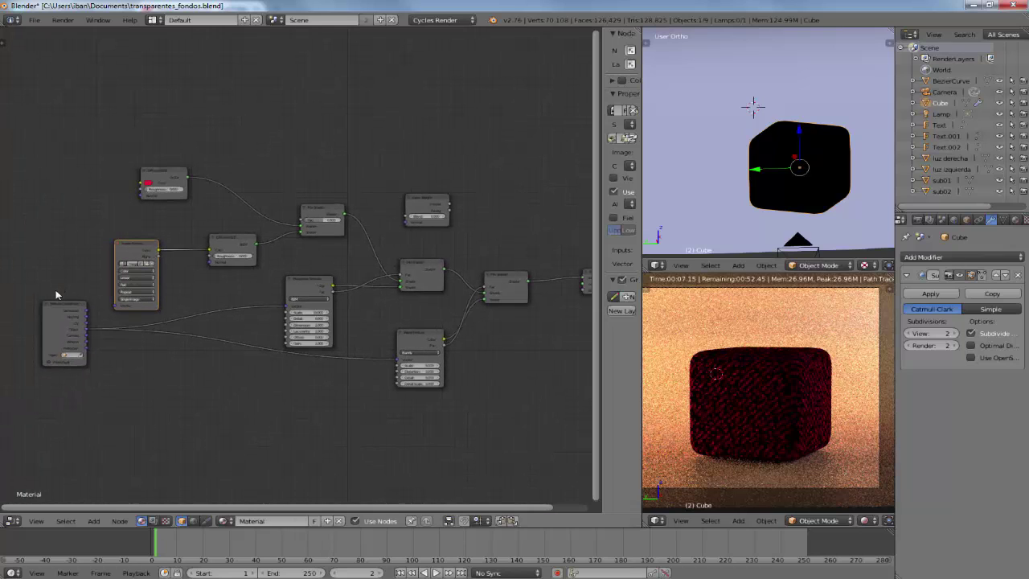
- Move the Texture Coordinate node left, wire it into the Image Texture Vector, and enter Edit Mode
left_click_drag(59, 311, 17, 289)
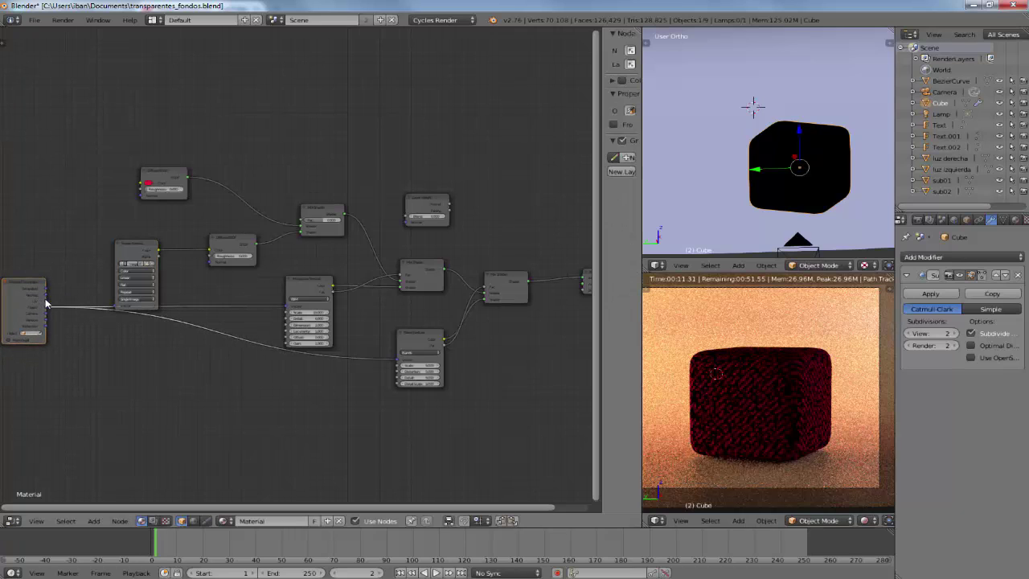
scroll(45, 304, "up", 1)
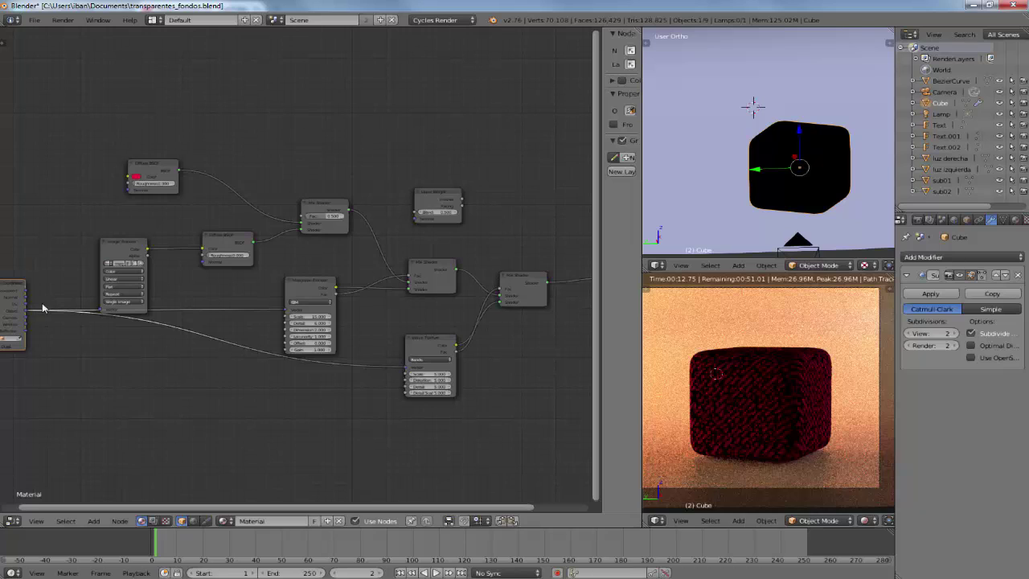
mouse_move(44, 308)
left_mouse_down()
mouse_move(97, 312)
mouse_move(129, 219)
left_mouse_up()
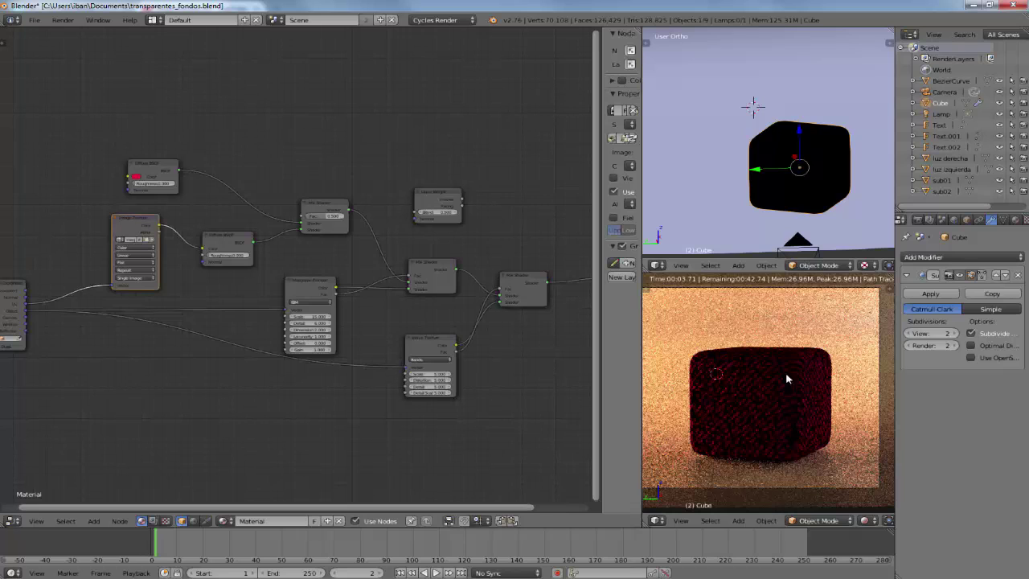
key("Tab")
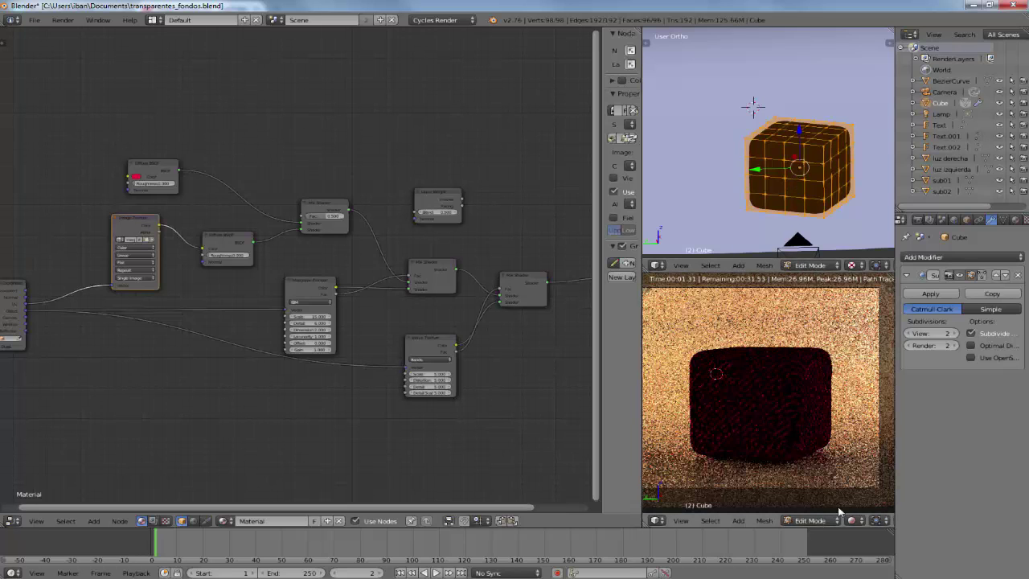
- Turn the lower area into a UV/Image Editor displaying megablender_logo.png
left_click(861, 521)
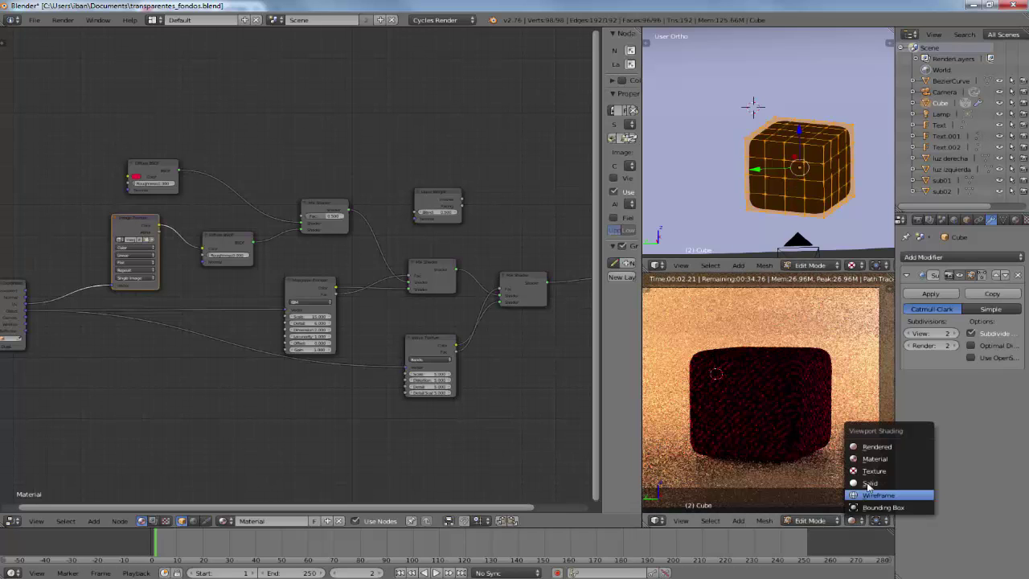
left_click(869, 483)
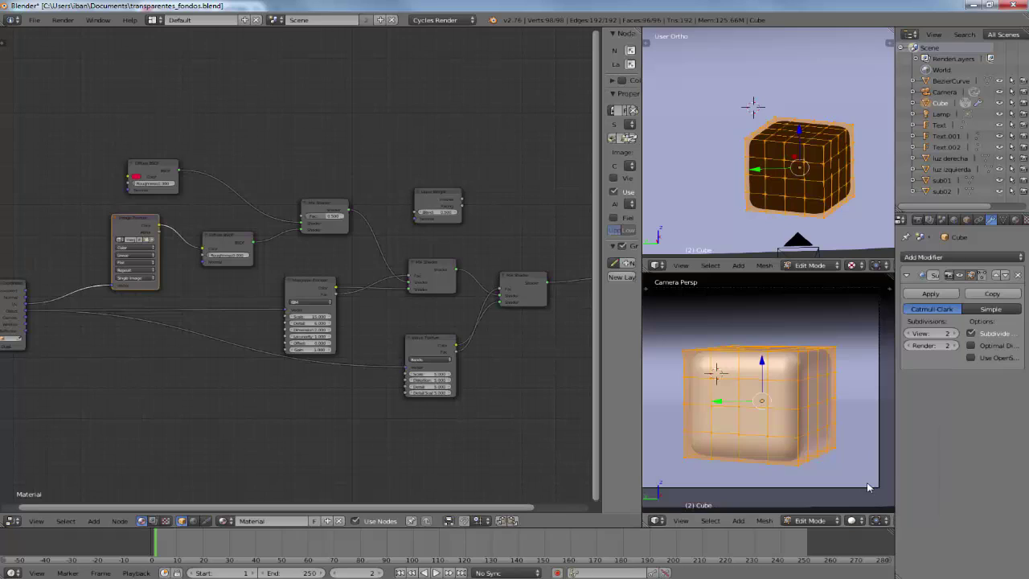
left_click(657, 520)
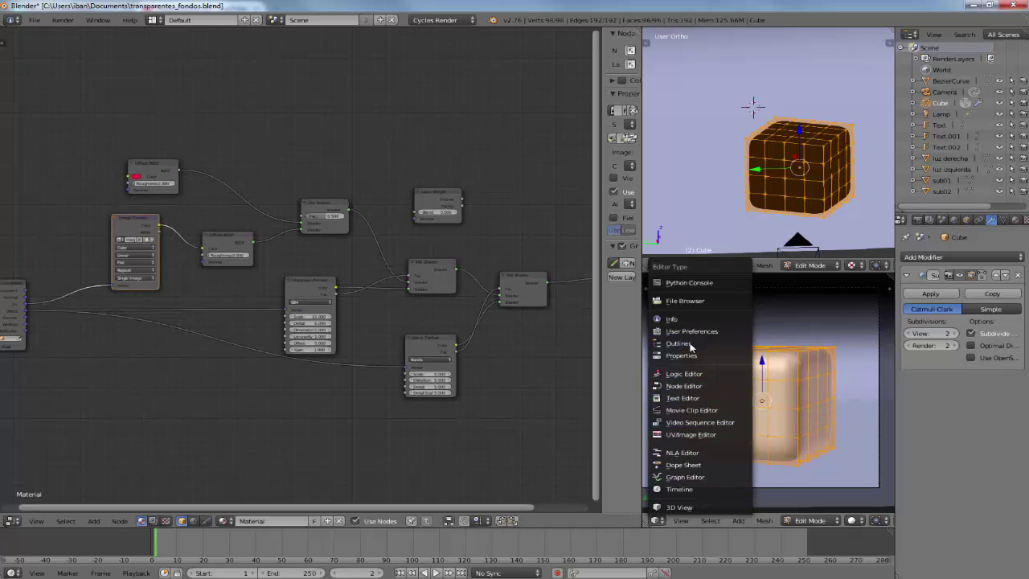
left_click(681, 435)
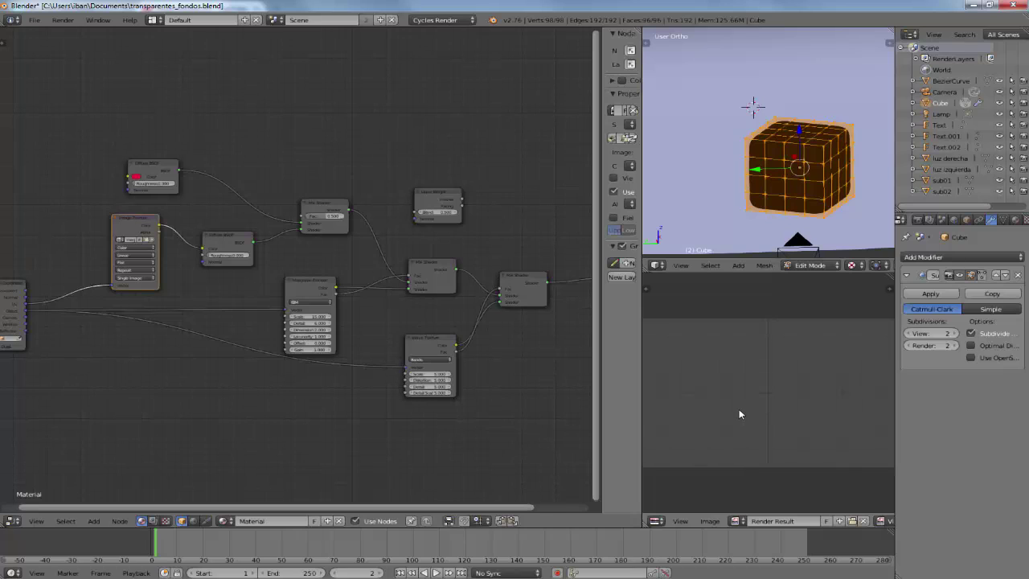
left_click(735, 521)
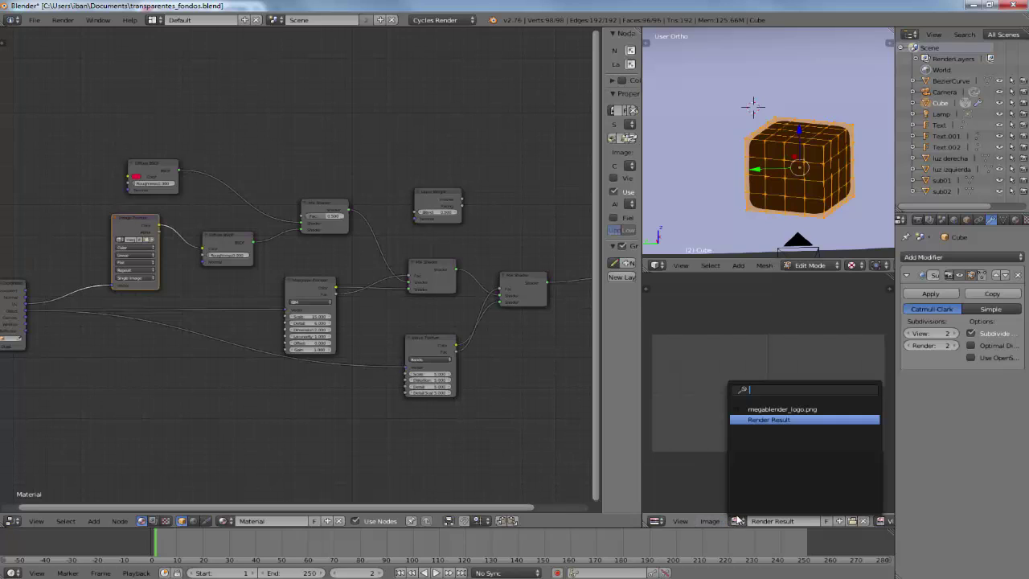
left_click(755, 410)
scroll(762, 394, "down", 2)
scroll(762, 394, "down", 2)
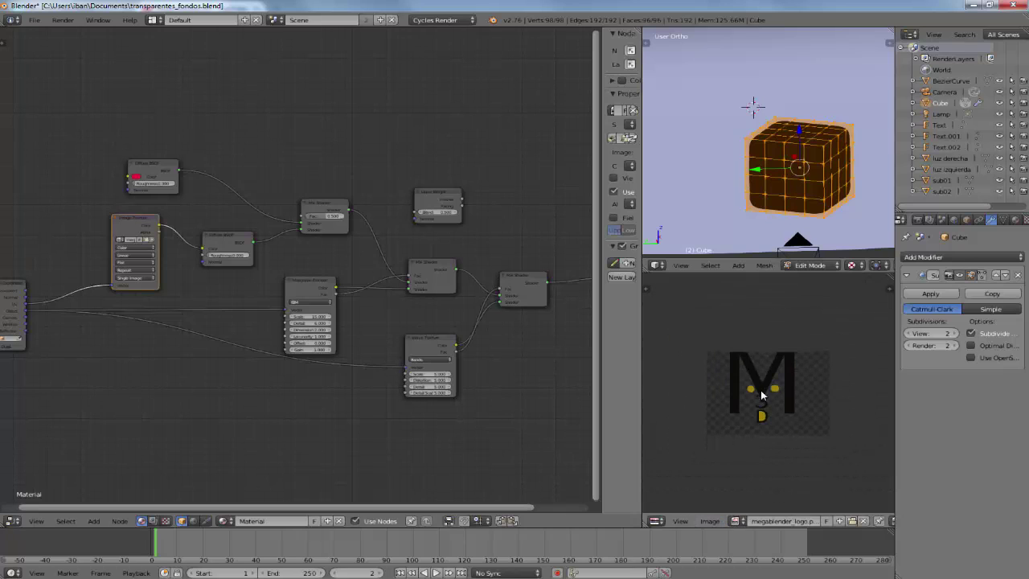
scroll(767, 346, "up", 1)
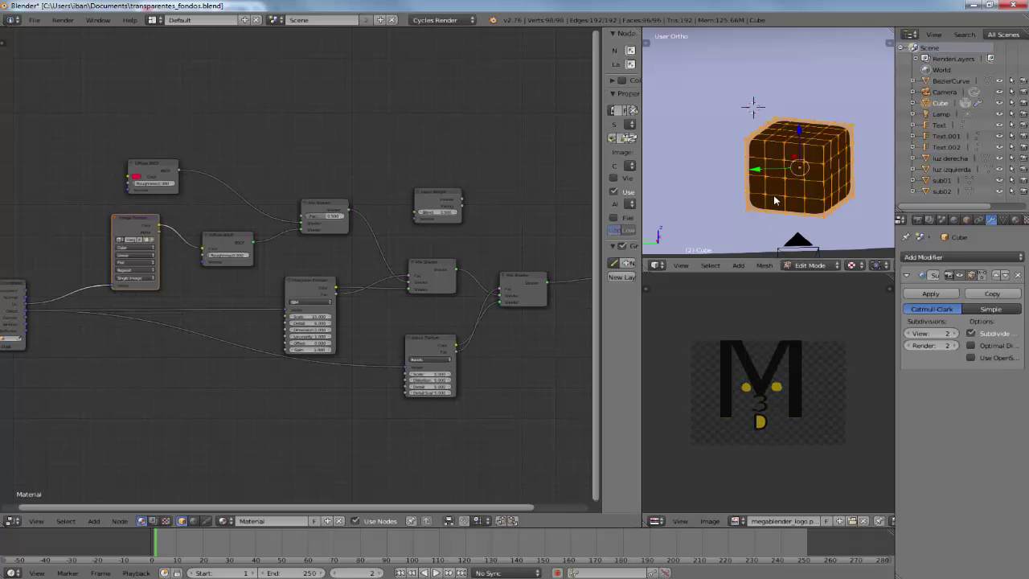
- Deselect all the cube's vertices, toggling wireframe and edit mode, then return to solid shading
key("a")
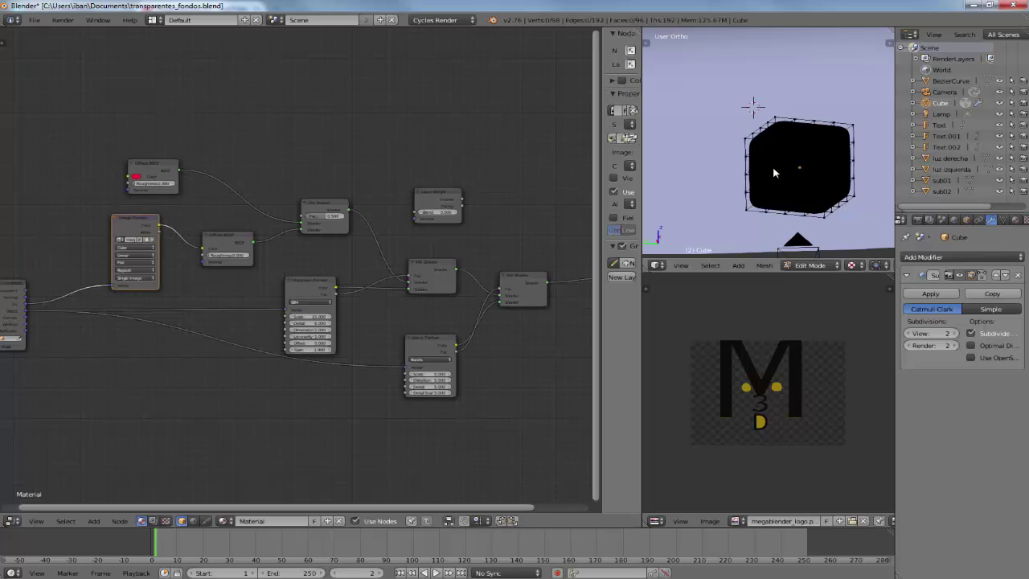
key("z")
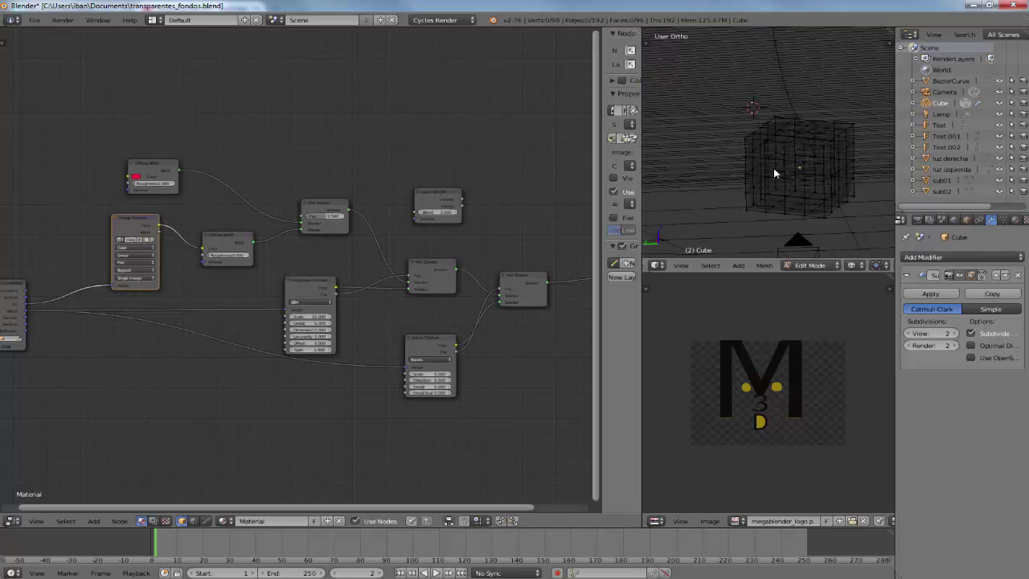
scroll(855, 268, "down", 5)
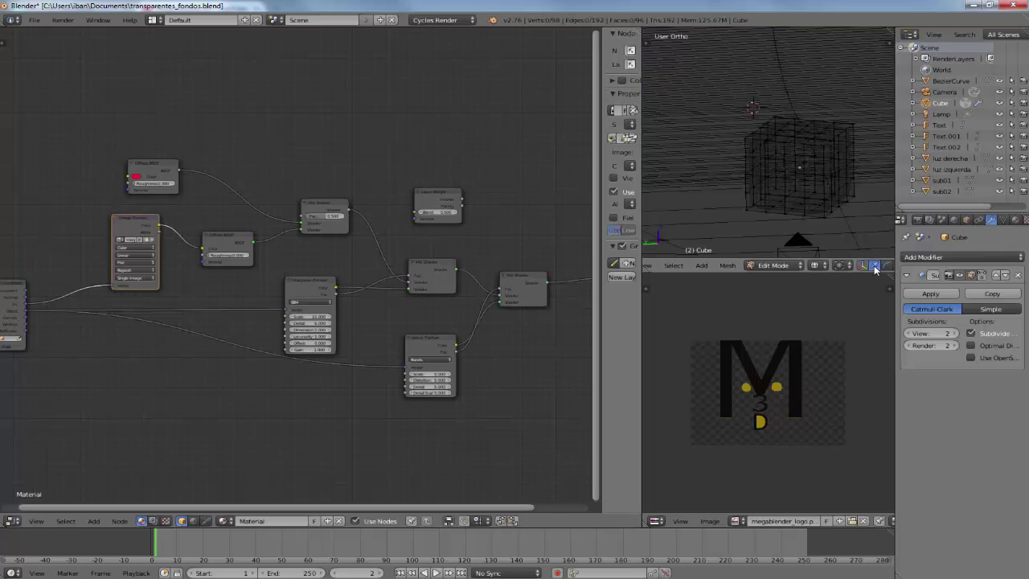
scroll(839, 267, "up", 2)
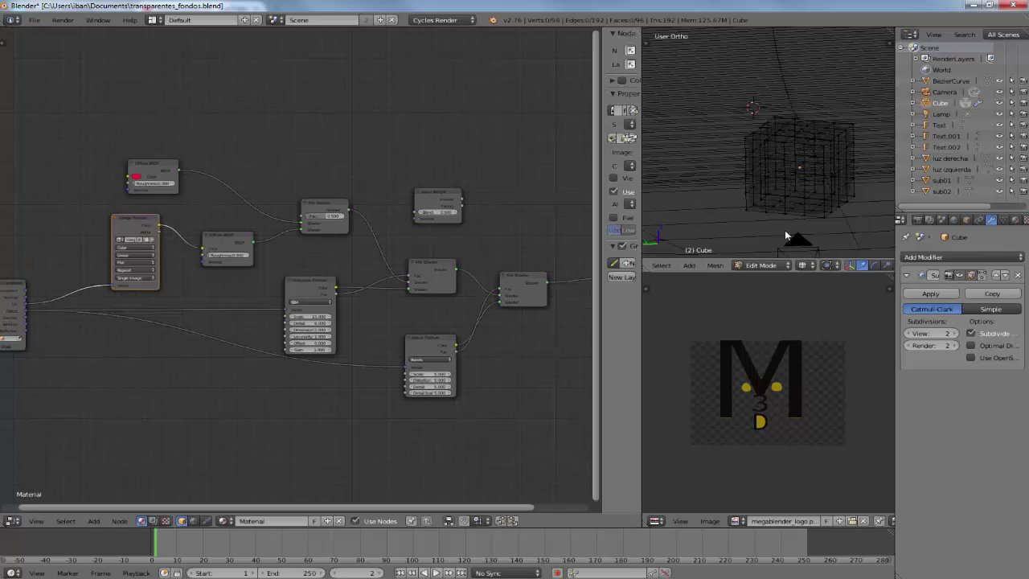
key("Tab")
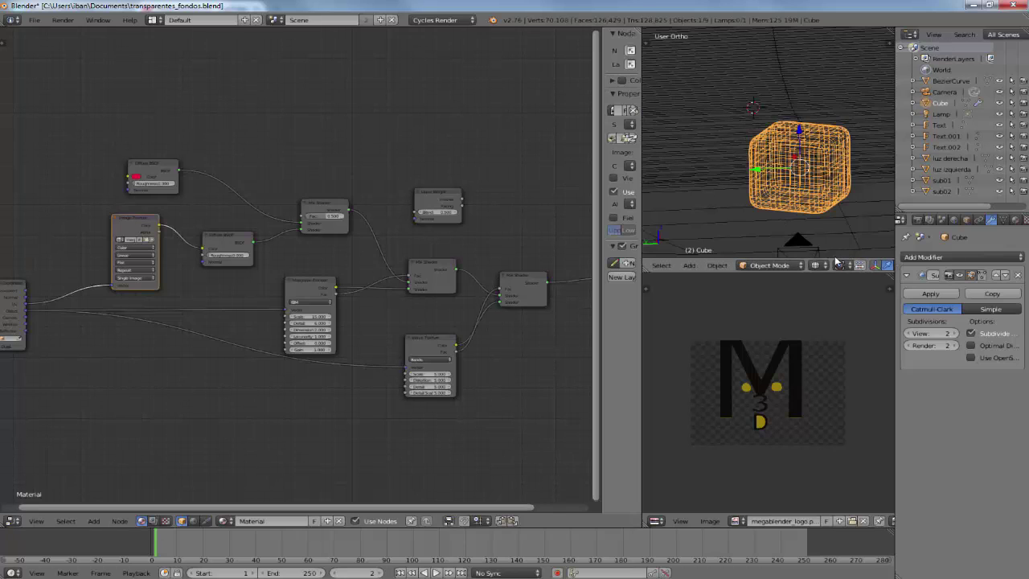
scroll(839, 268, "down", 2)
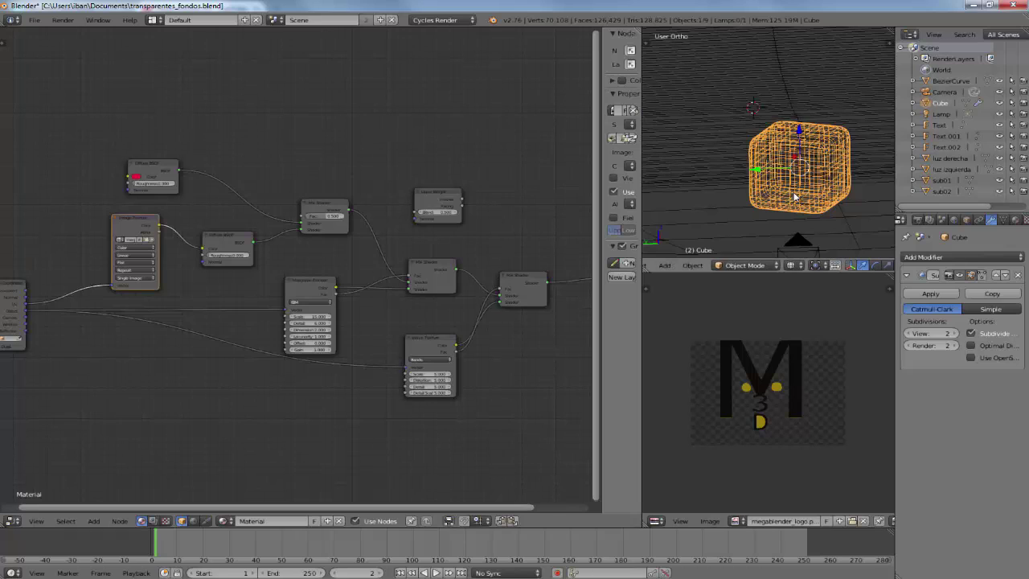
key("Tab")
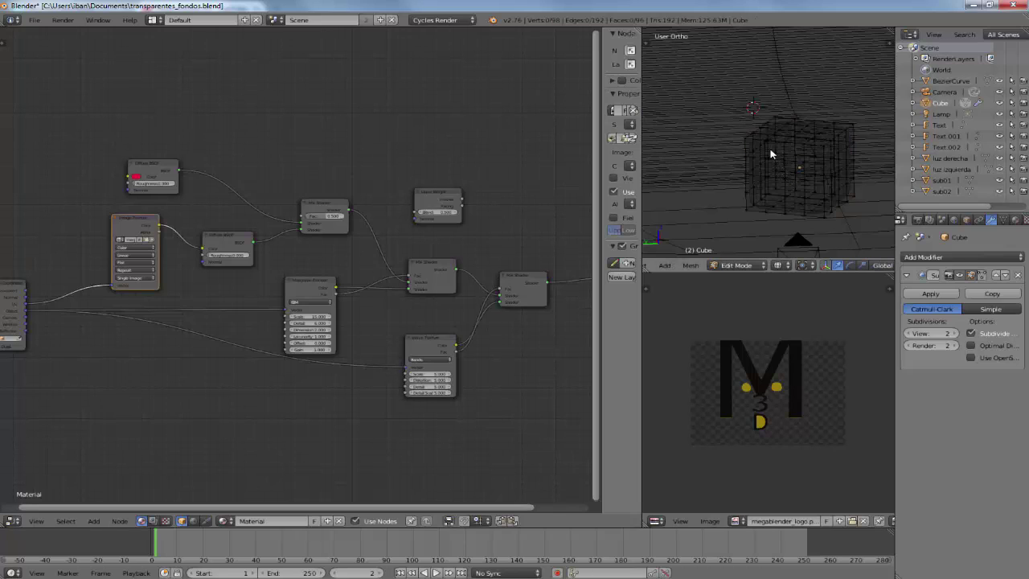
key("z")
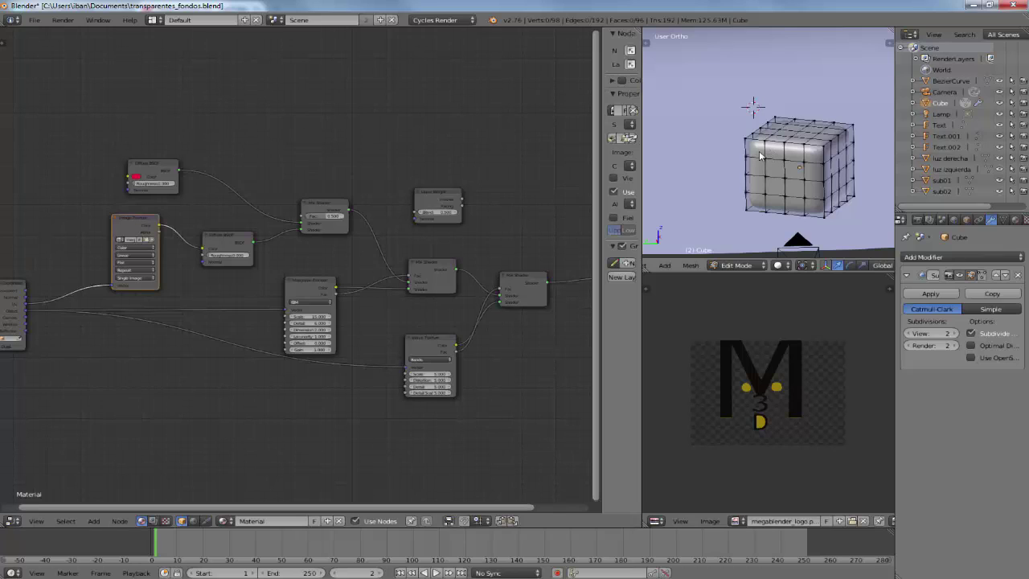
- Switch to Face select mode and select the thirteen faces on the cube's front
key("ctrl+Tab")
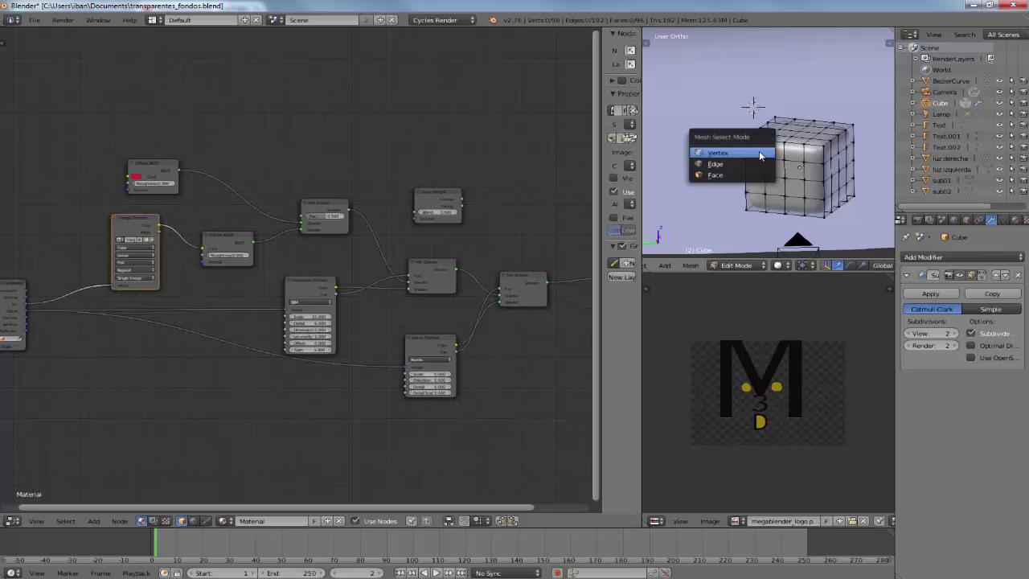
left_click(762, 182)
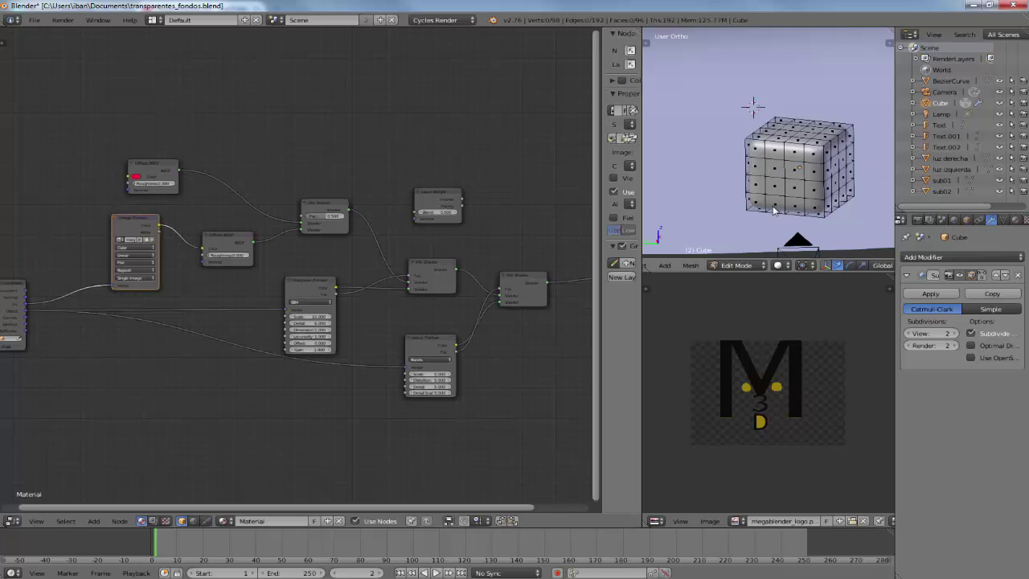
right_click(760, 153)
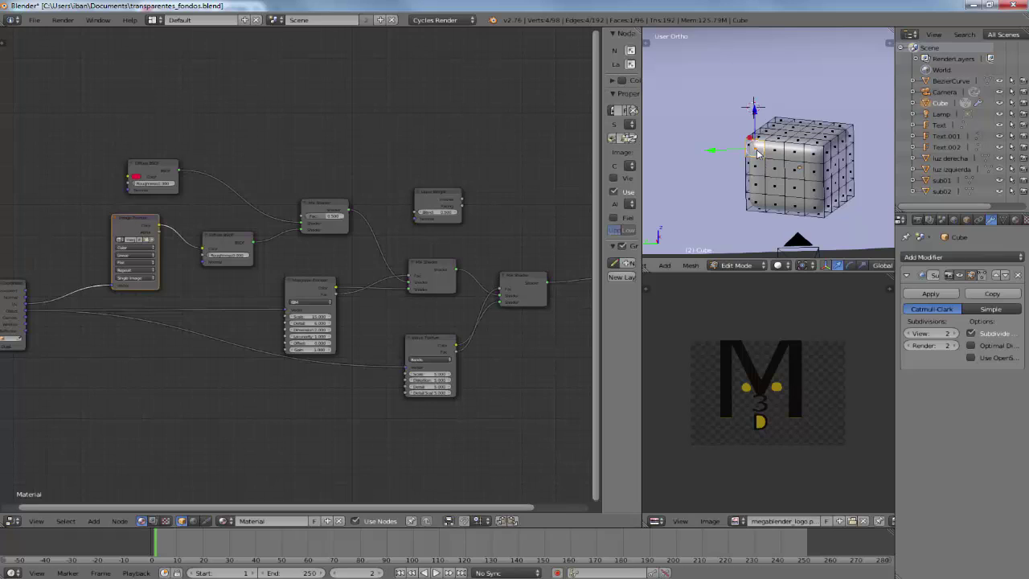
right_click(798, 159, "shift")
right_click(815, 159, "shift")
right_click(813, 179, "shift")
right_click(814, 192, "shift")
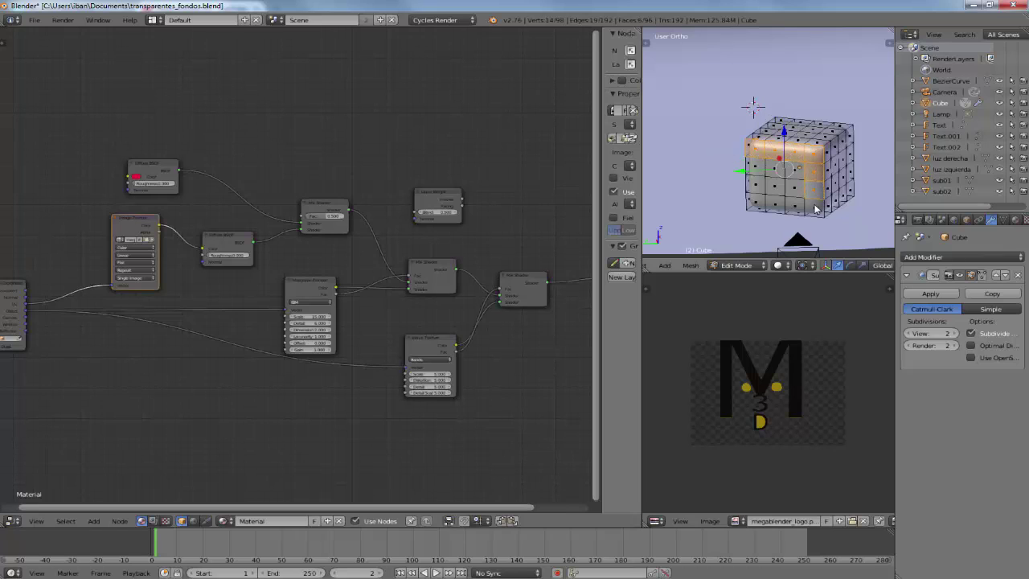
right_click(813, 208, "shift")
right_click(796, 207, "shift")
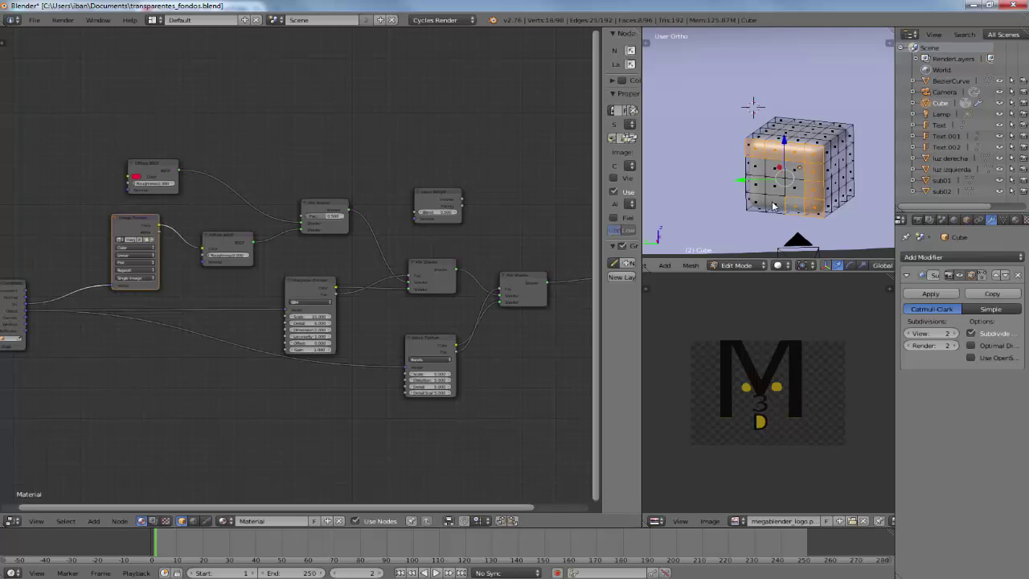
right_click(772, 206, "shift")
right_click(757, 203, "shift")
right_click(756, 185, "shift")
right_click(774, 188, "shift")
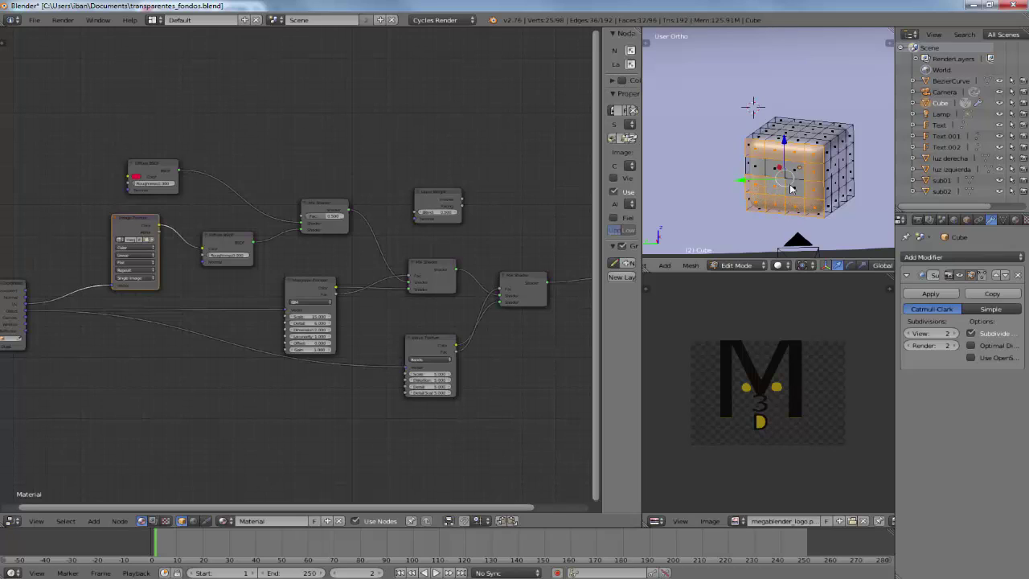
right_click(794, 188, "shift")
right_click(794, 172, "shift")
- Isolate the cube in Local view from an orthographic front angle and select all its vertices
key("KP_1")
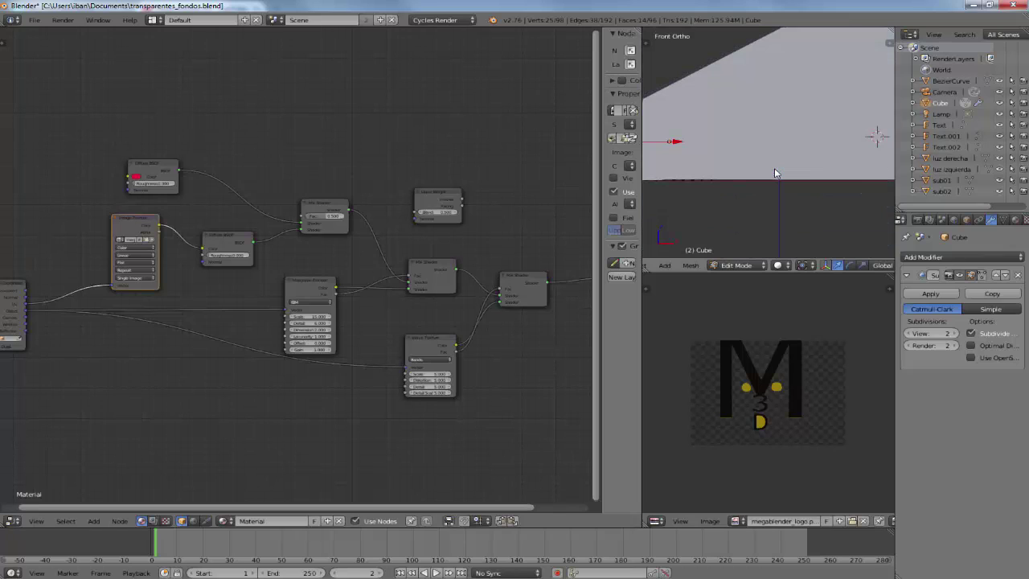
key("KP_7")
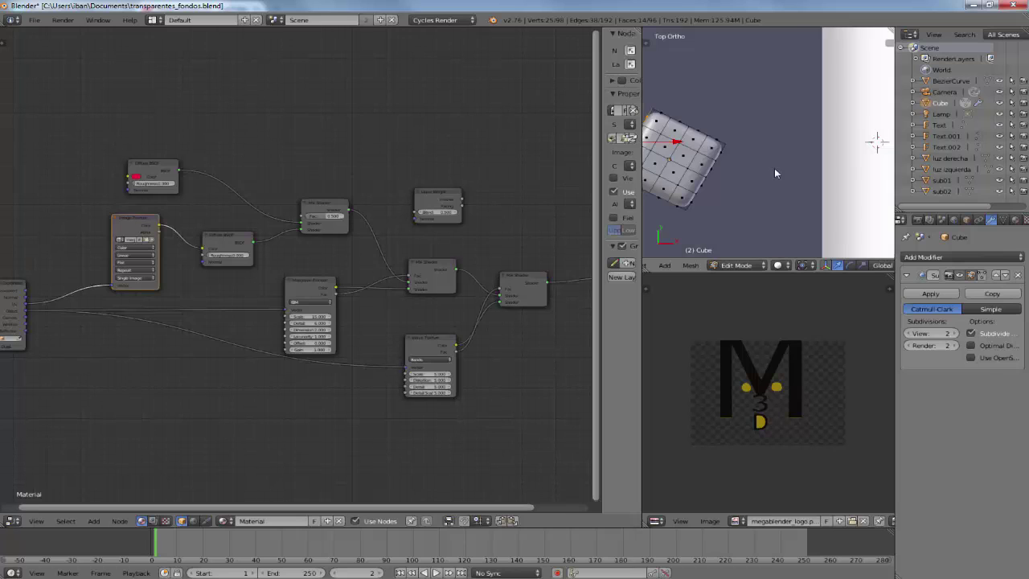
key("KP_0")
key("Home")
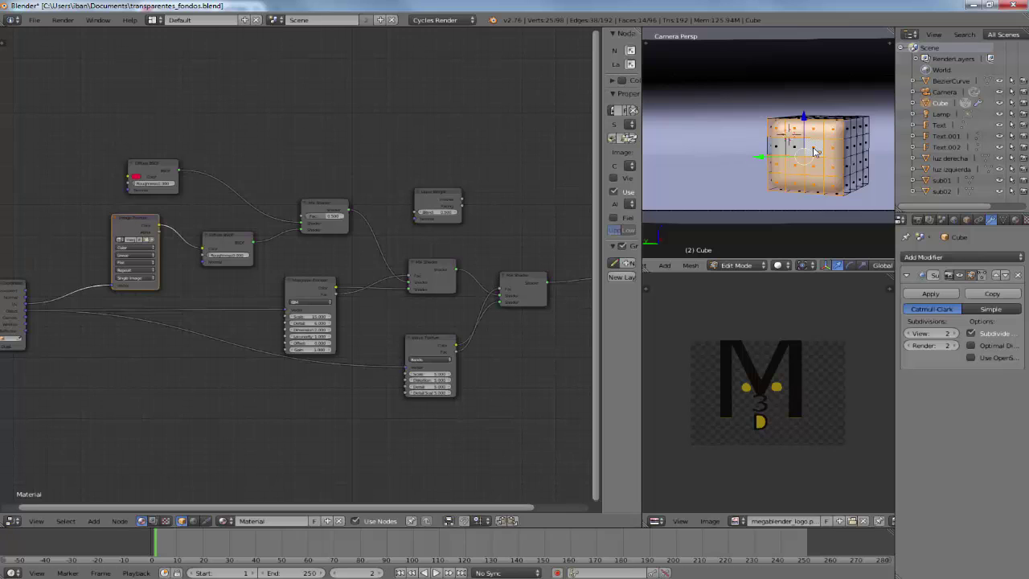
key("KP_Divide")
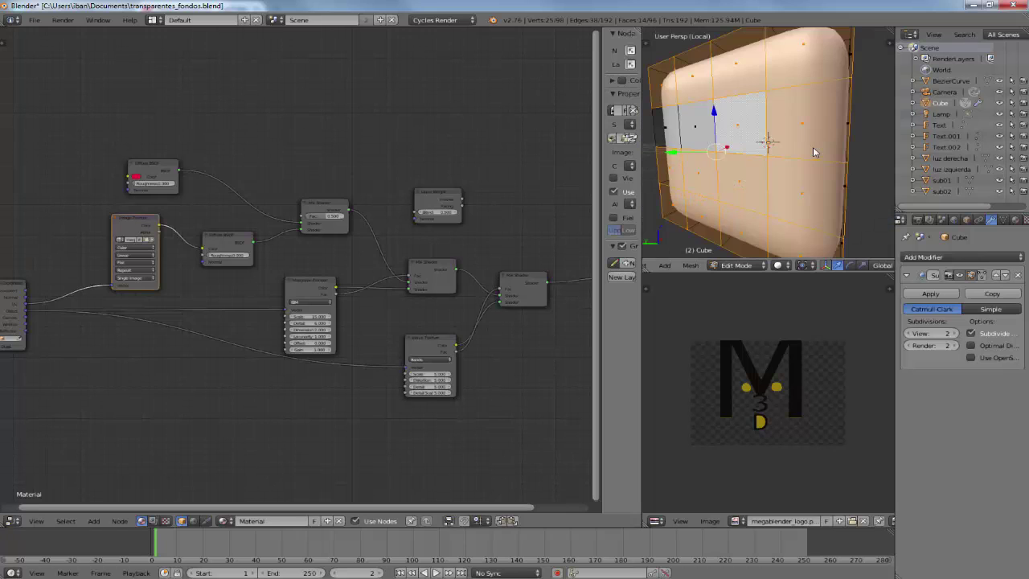
key("KP_1")
scroll(814, 151, "down", 2)
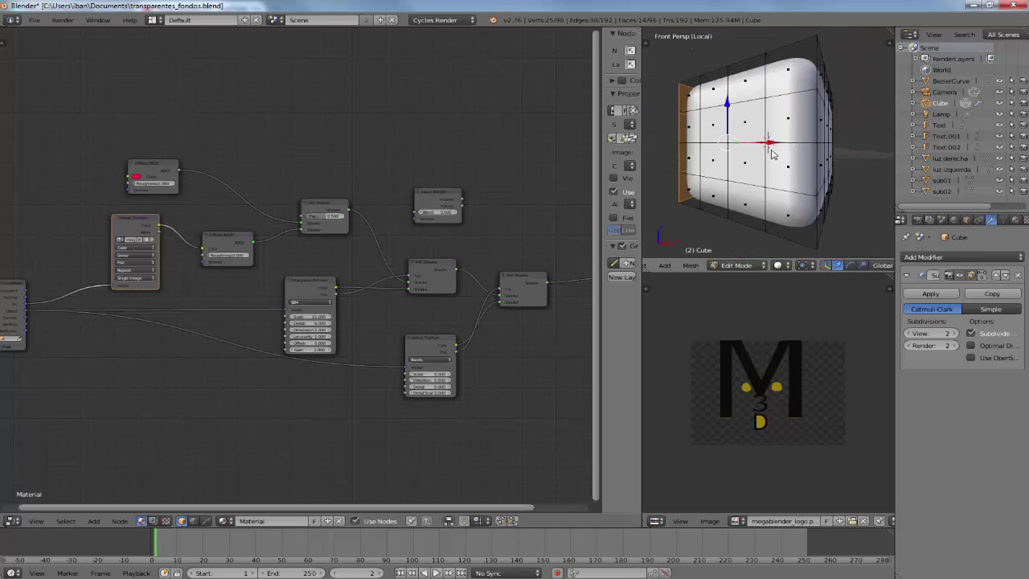
scroll(804, 155, "down", 1)
key("KP_5")
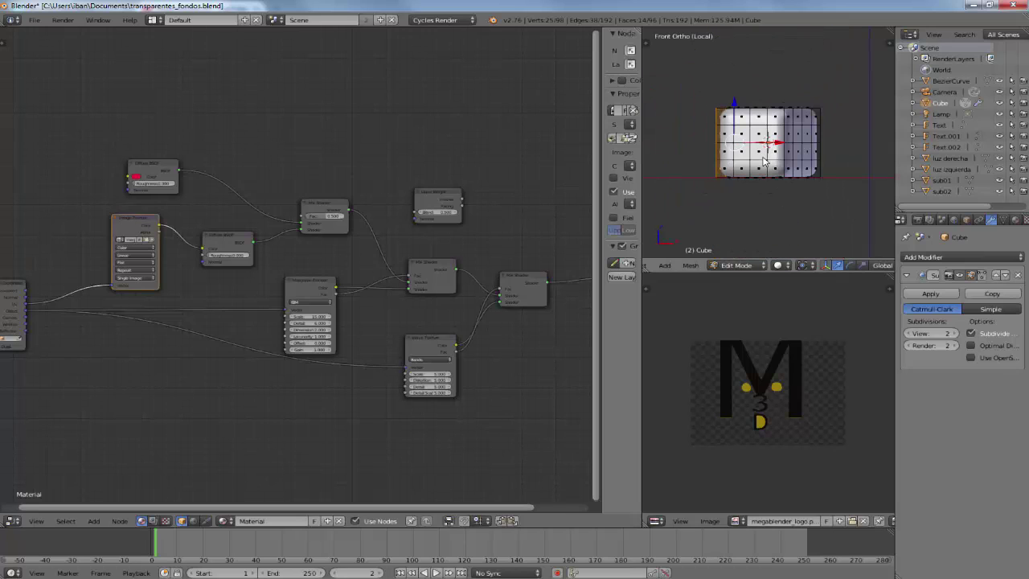
key("KP_6")
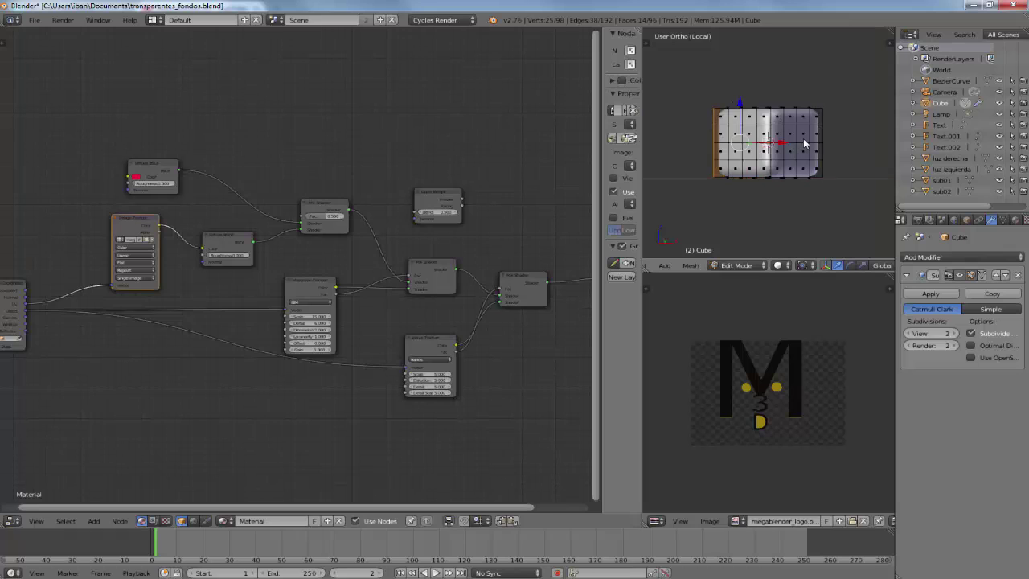
key("KP_6")
key("KP_6")
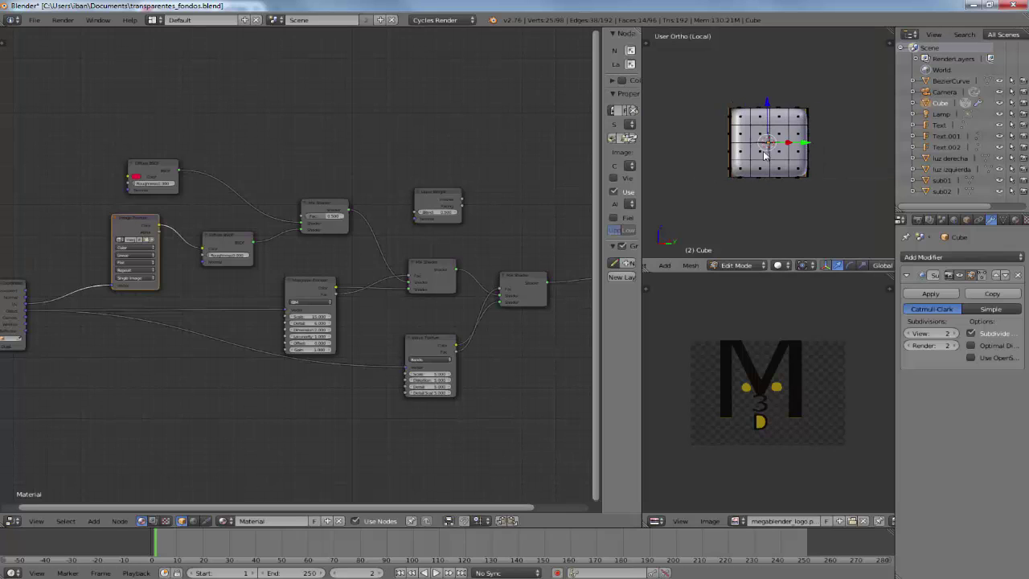
key("a")
key("a")
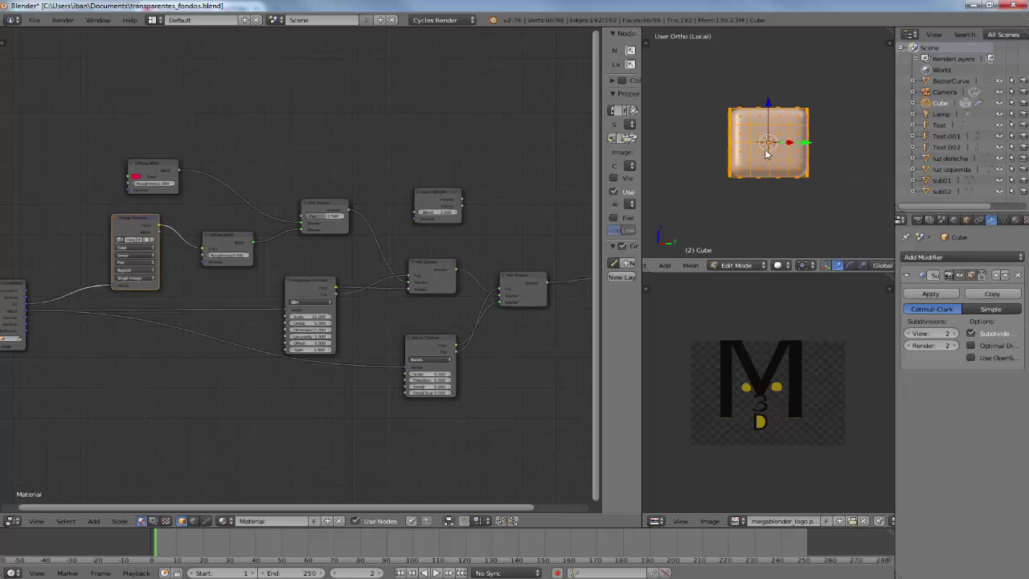
- Project the cube's UVs from view, then shrink the UV grid and move it up-left over the logo
key("u")
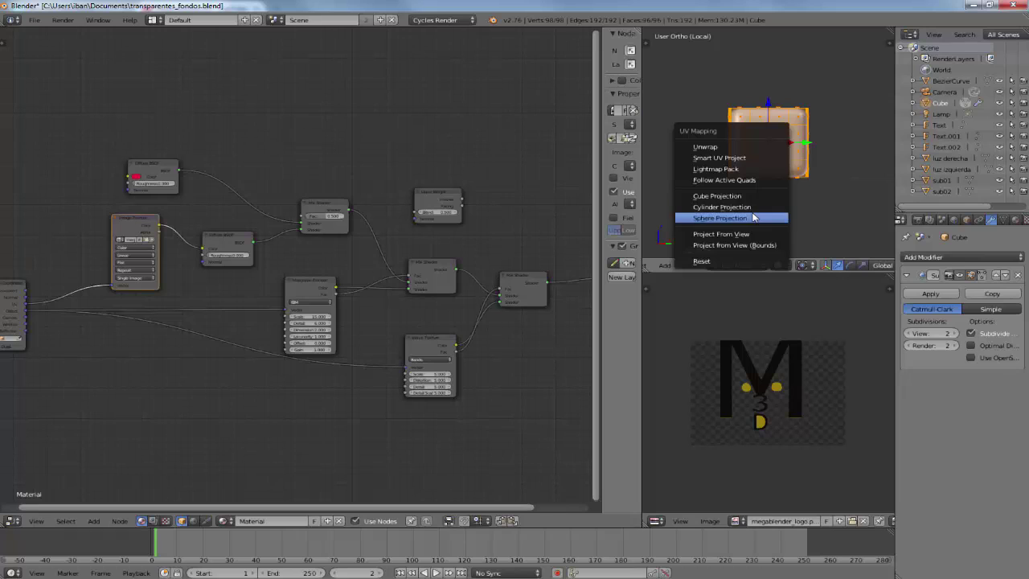
left_click(699, 248)
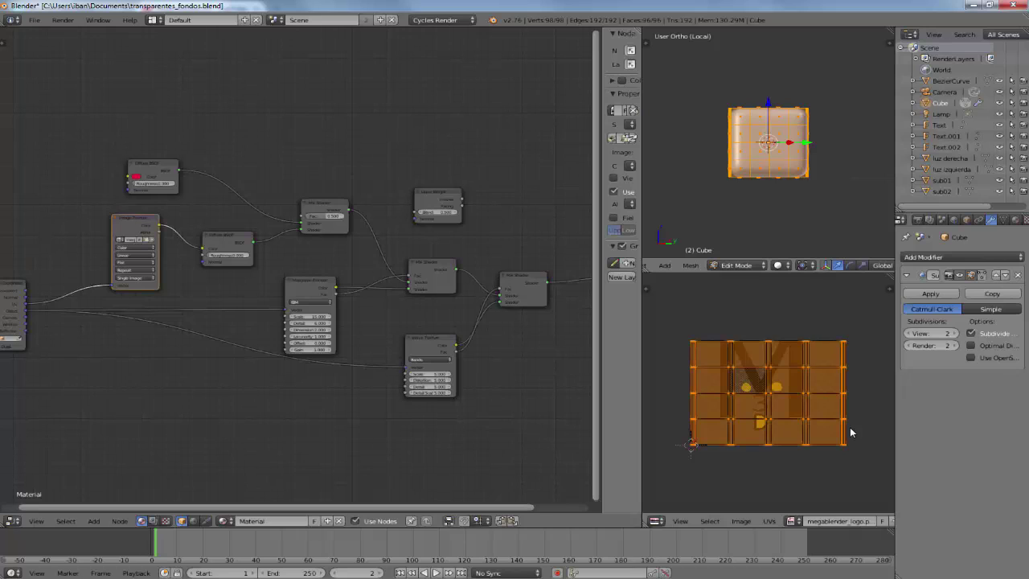
key("s")
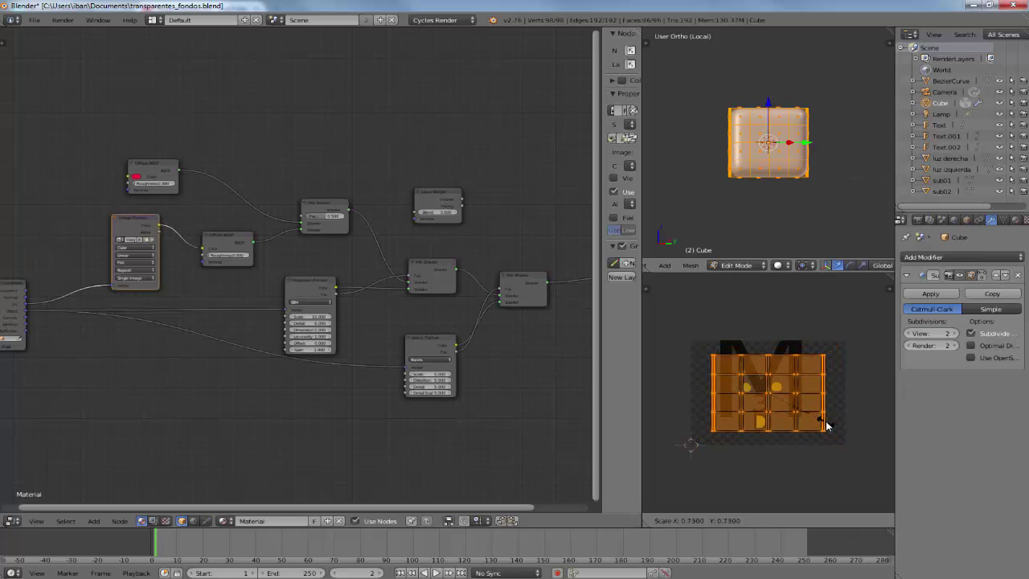
left_click(823, 422)
key("g")
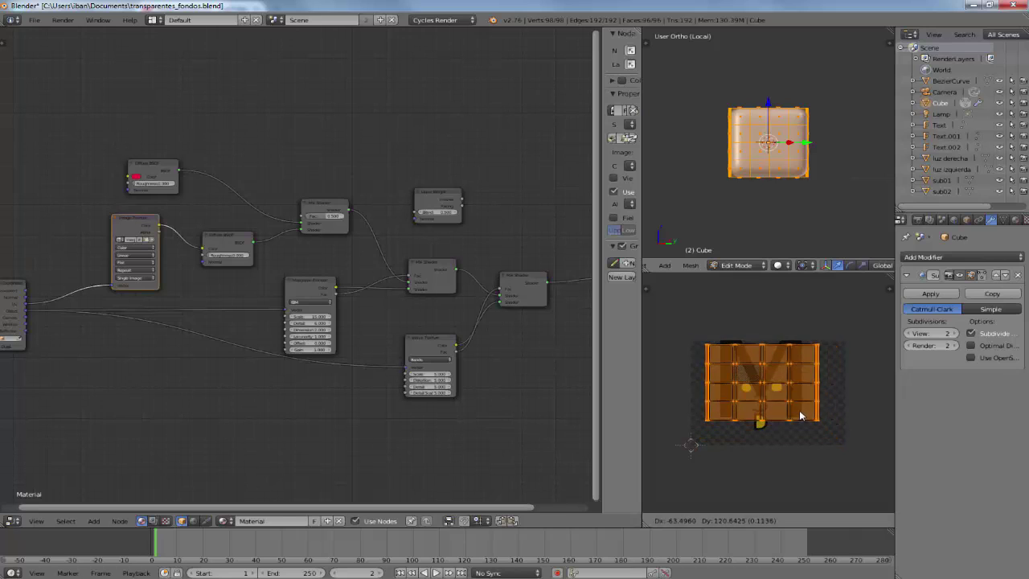
left_click(800, 412)
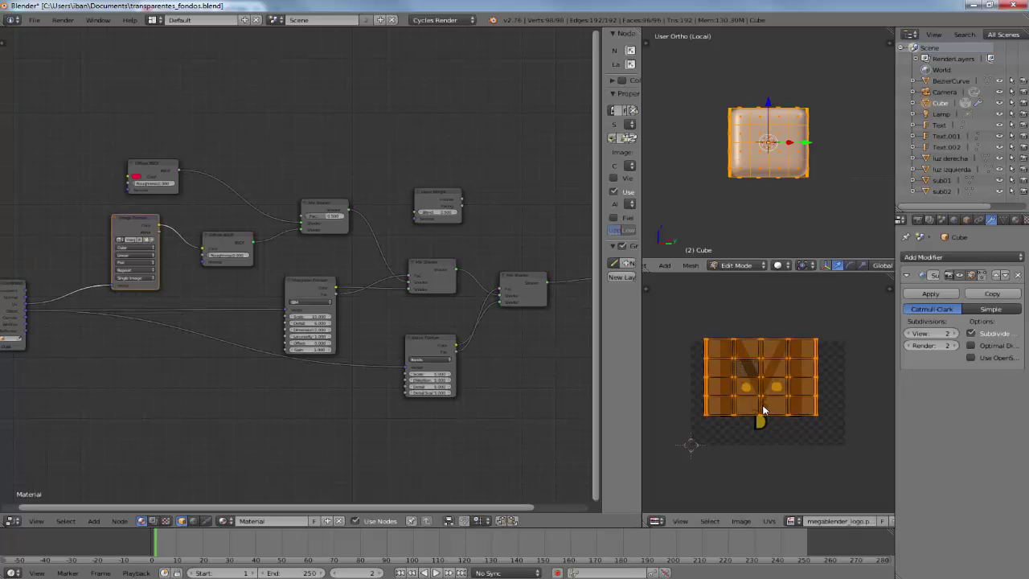
- Stretch, squash and reposition the UVs along Y so they frame the M logo
key("s")
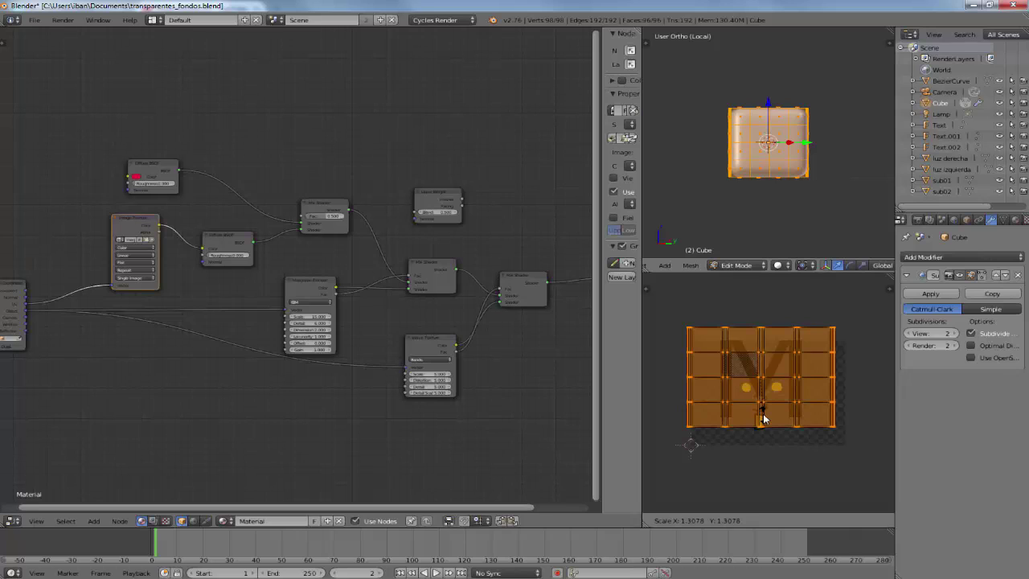
key("y")
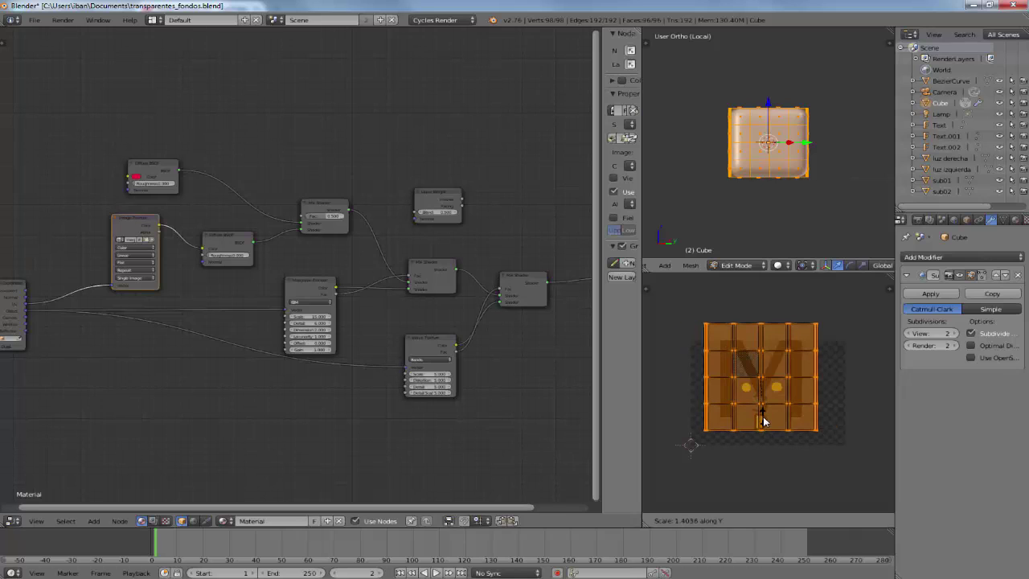
left_click(762, 420)
key("g")
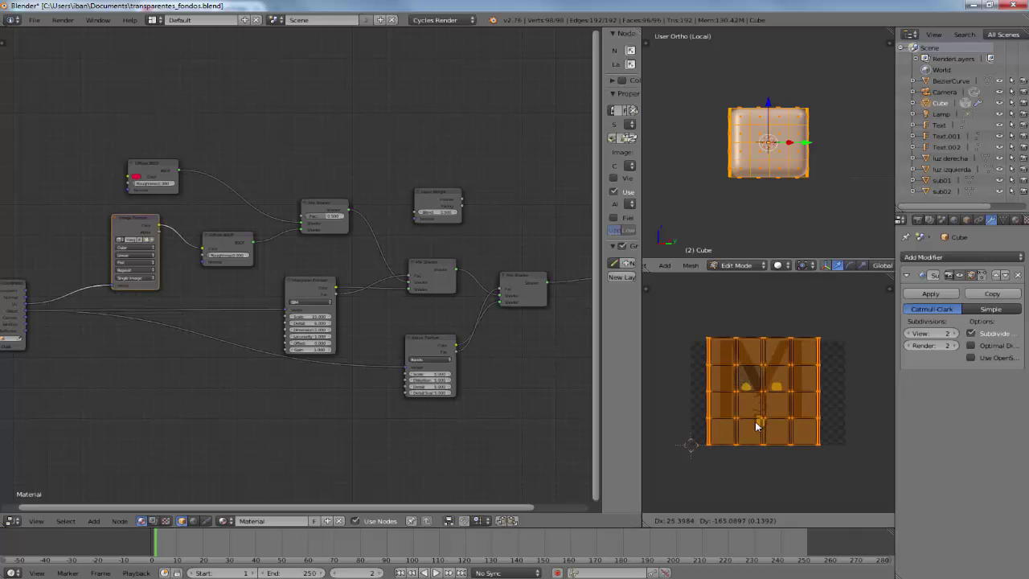
left_click(762, 425)
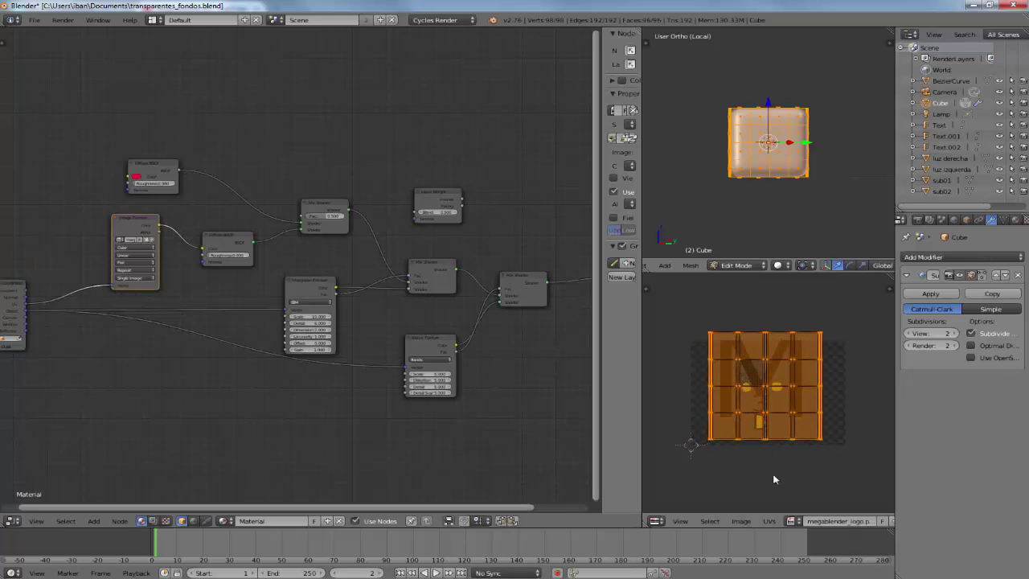
key("s")
key("y")
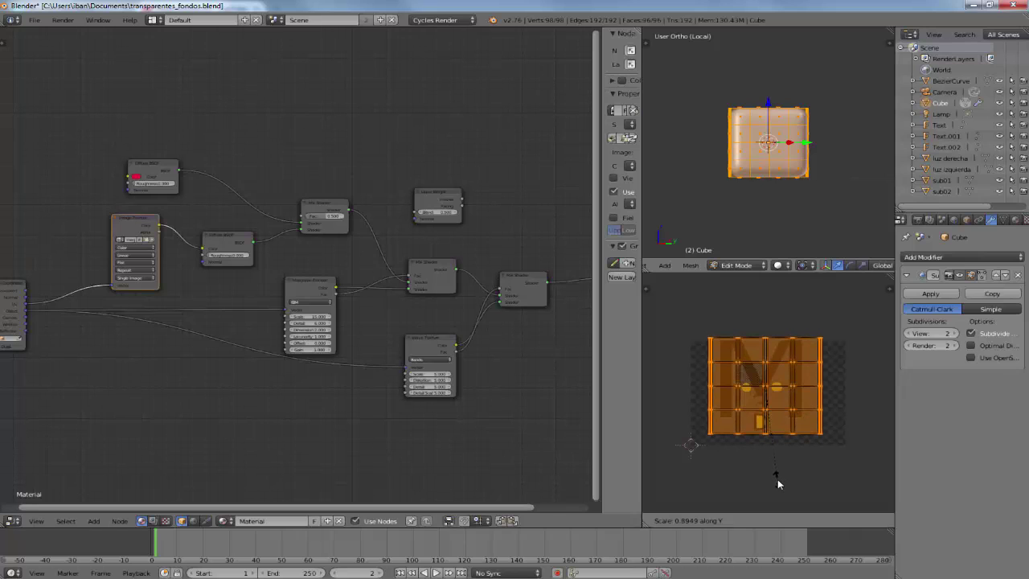
left_click(777, 482)
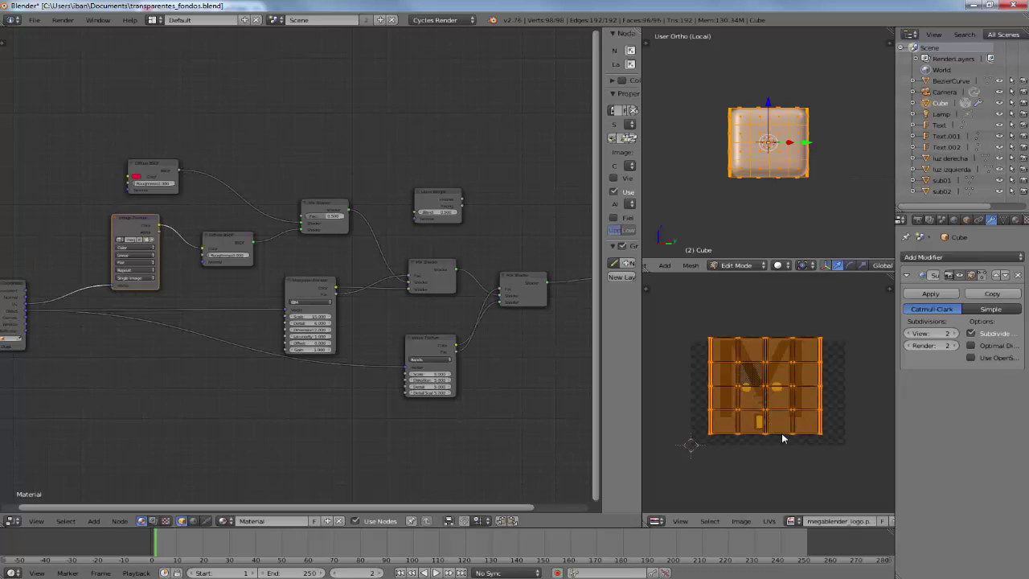
key("g")
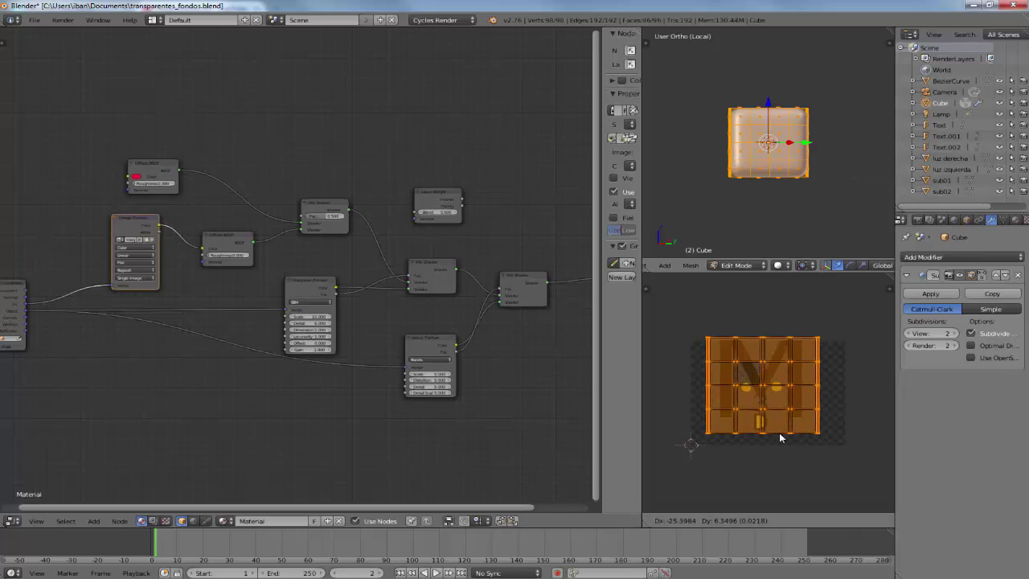
left_click(780, 437)
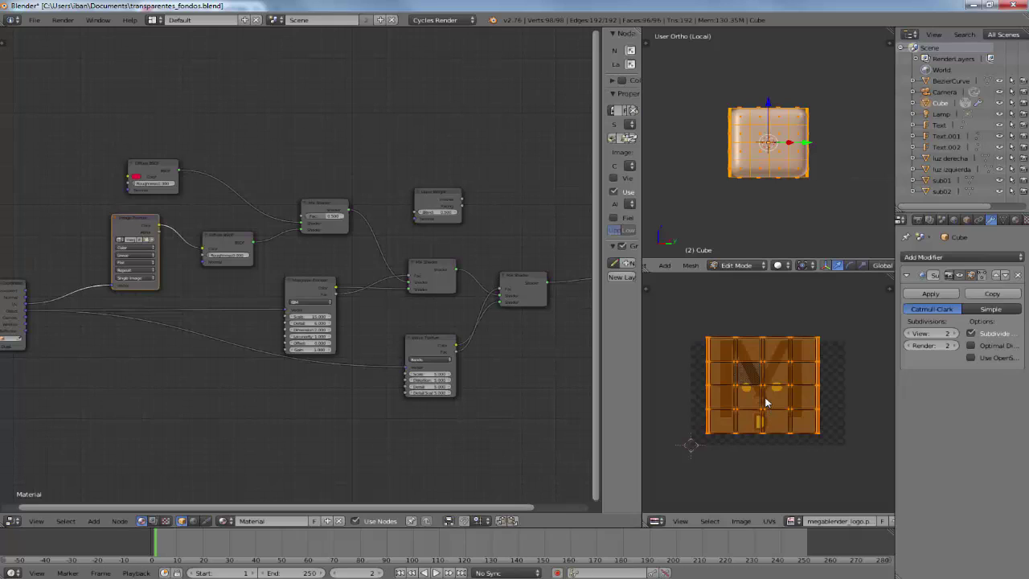
- Preview the cube in Rendered shading and connect the Image Texture output into the Mix Shader
left_click(784, 265)
left_click(784, 187)
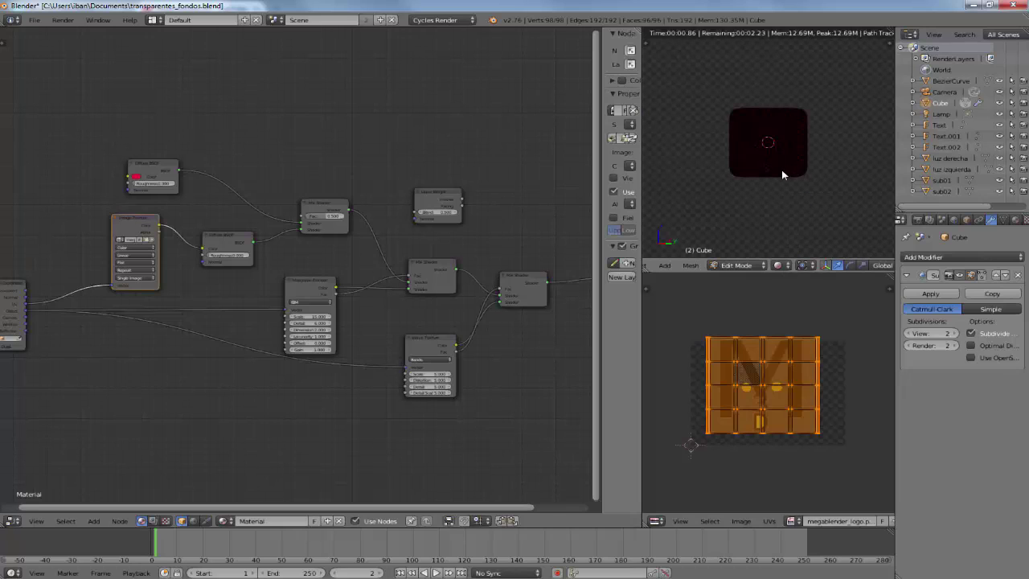
middle_click_drag(781, 169, 738, 192)
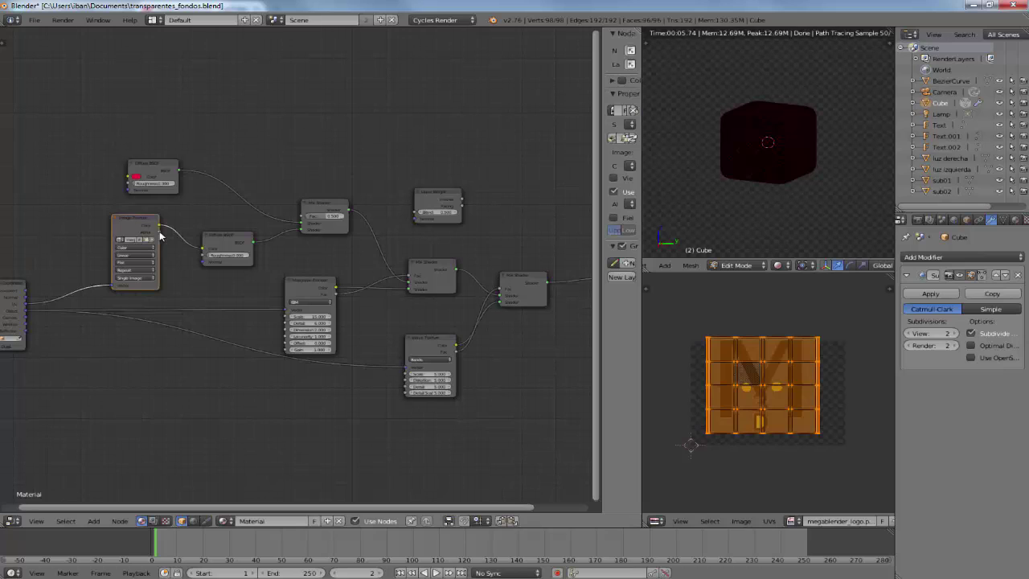
left_click_drag(160, 235, 300, 218)
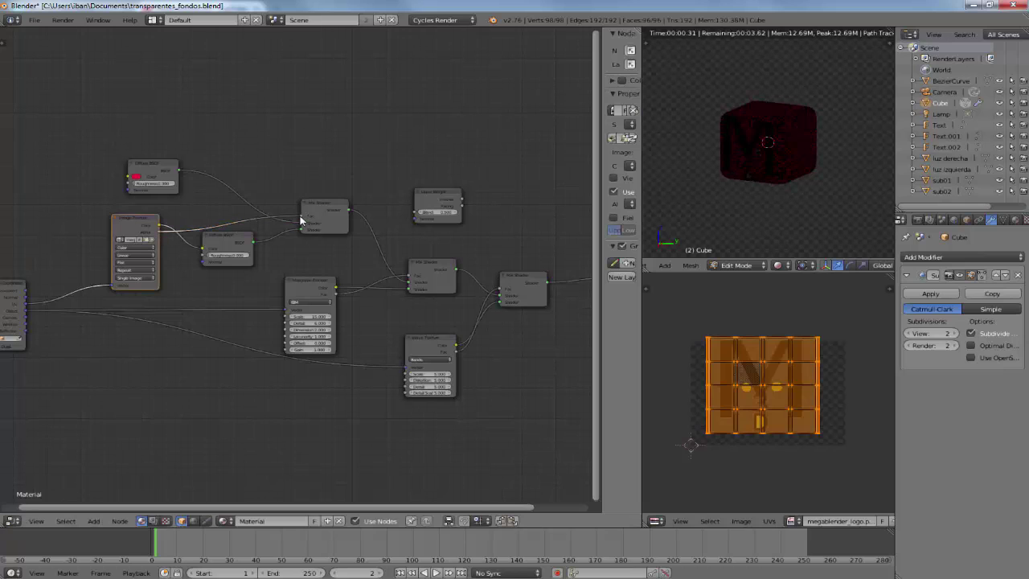
scroll(746, 170, "up", 3)
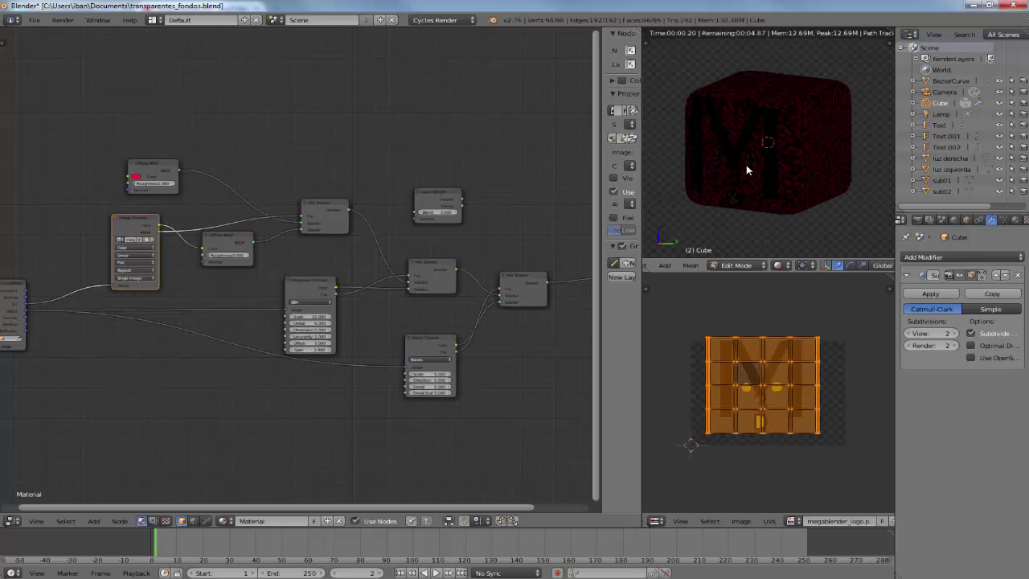
mouse_move(790, 170)
middle_mouse_down()
mouse_move(857, 160)
mouse_move(876, 142)
mouse_move(944, 138)
mouse_move(725, 142)
middle_mouse_up()
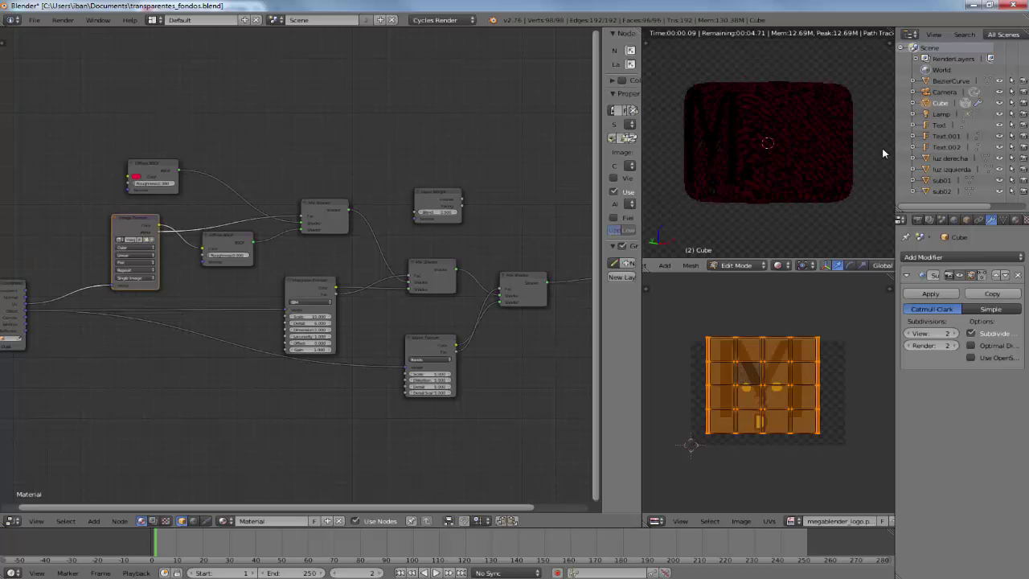
mouse_move(882, 148)
middle_mouse_down()
mouse_move(751, 156)
mouse_move(758, 143)
mouse_move(766, 156)
middle_mouse_up()
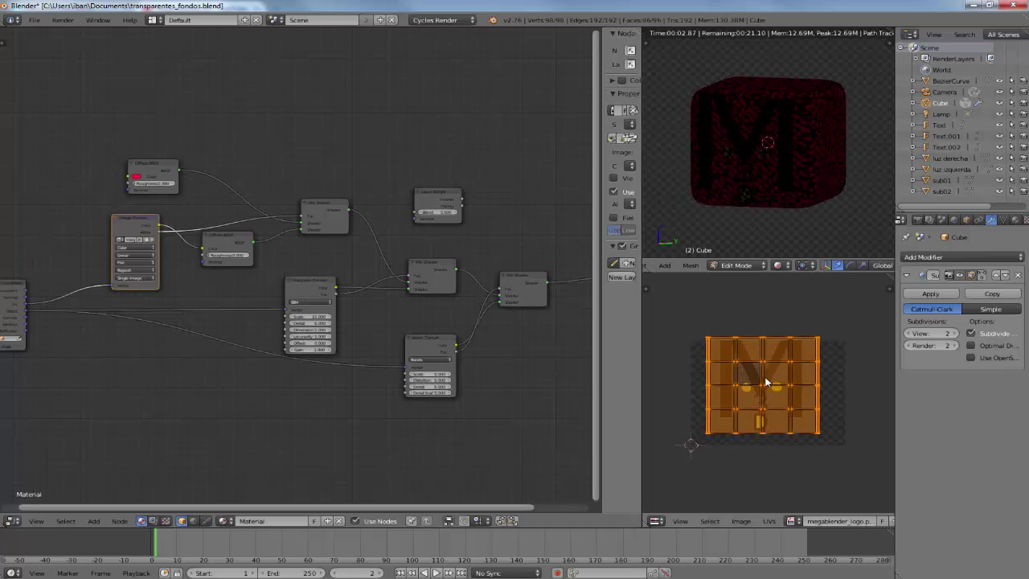
- Scale the UVs along Y to shorten the logo mapping vertically
key("s")
key("y")
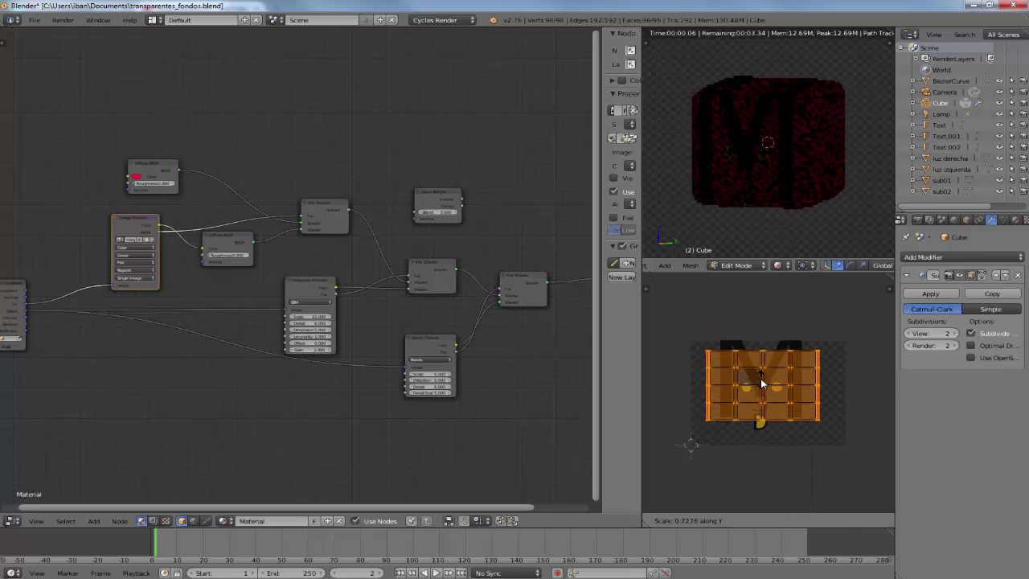
left_click(788, 322)
left_click(778, 266)
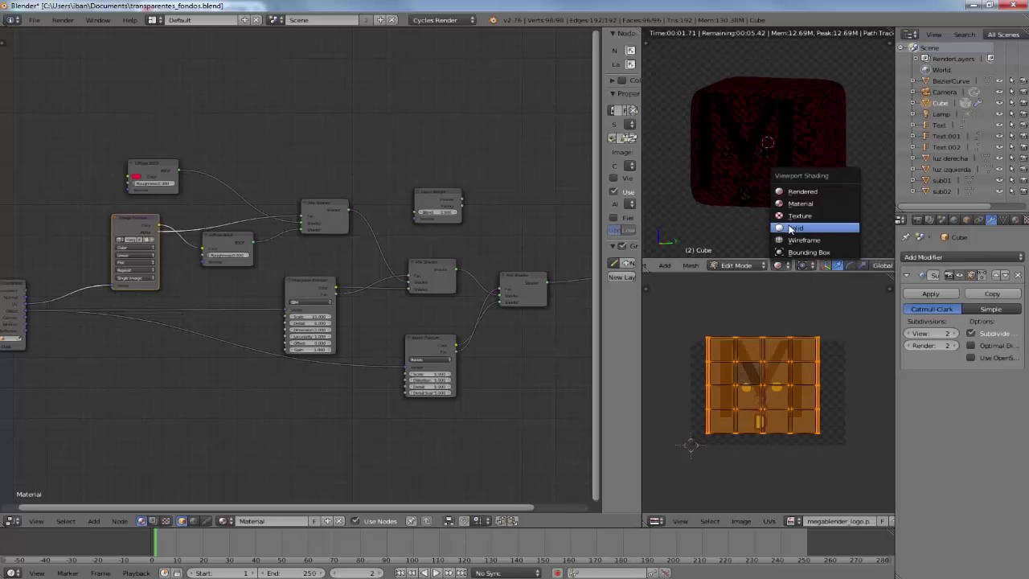
- Return the viewport to Solid shading and stretch the UVs about 1.21 times along Y
left_click(788, 229)
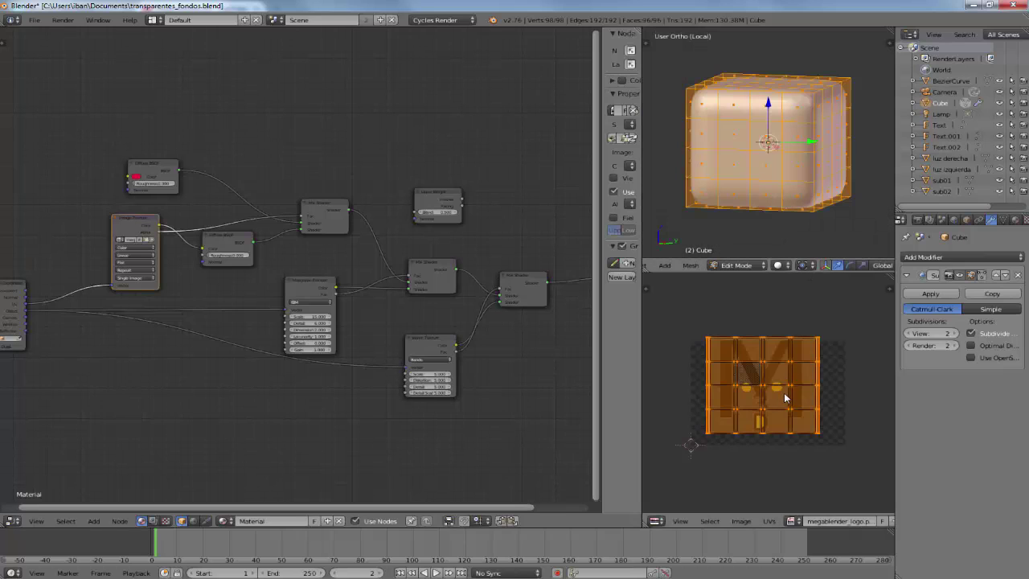
key("s")
key("y")
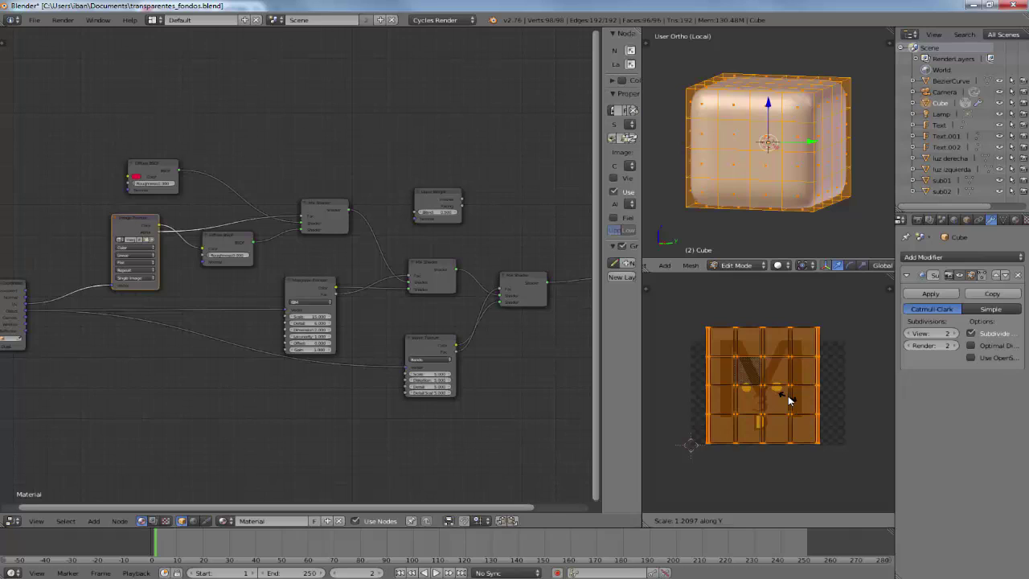
left_click(788, 397)
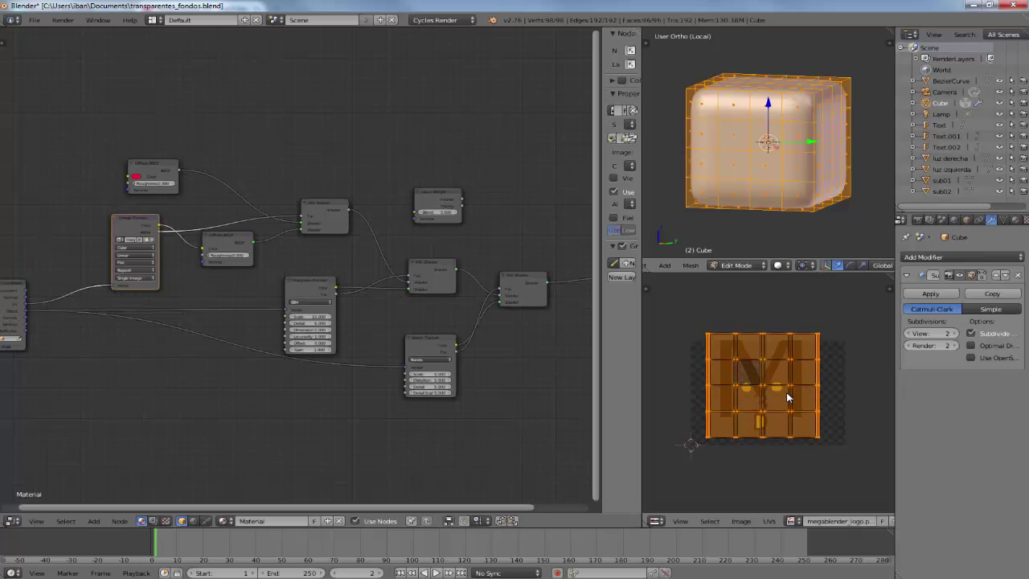
- Nudge the UVs slightly along Y, then set the 3D viewport back to Rendered shading
key("g")
key("y")
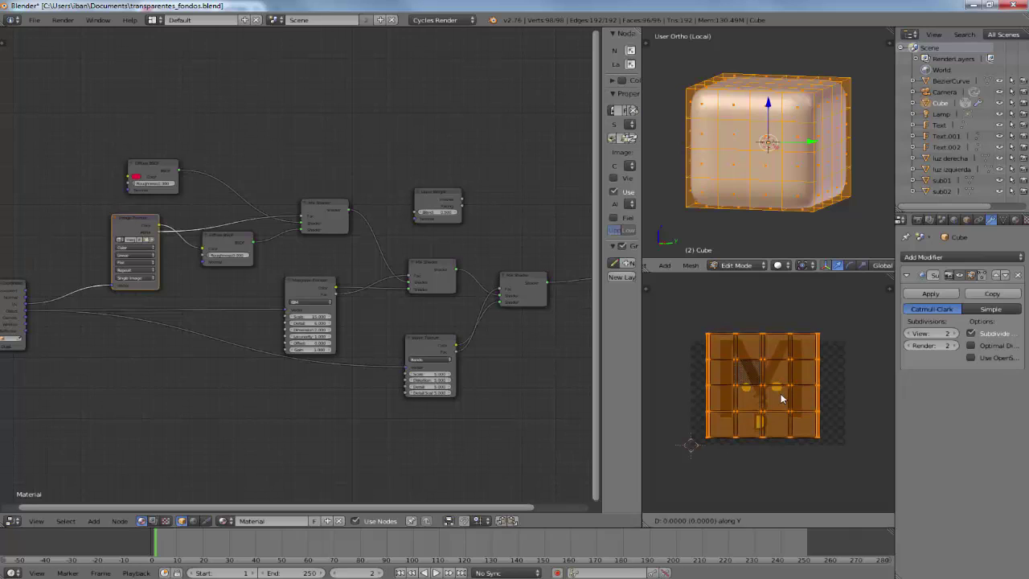
left_click(783, 398)
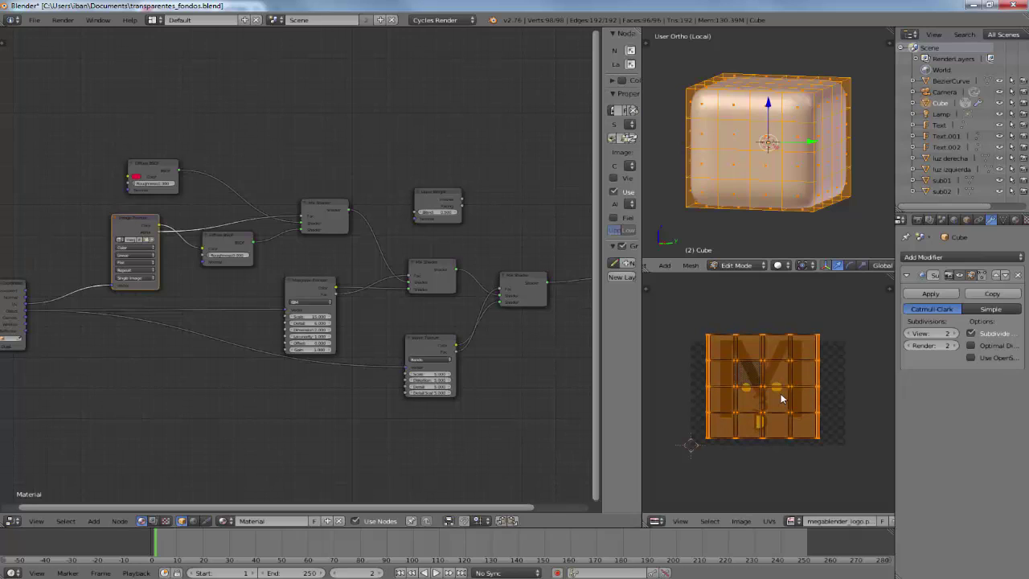
left_click(778, 265)
left_click(796, 192)
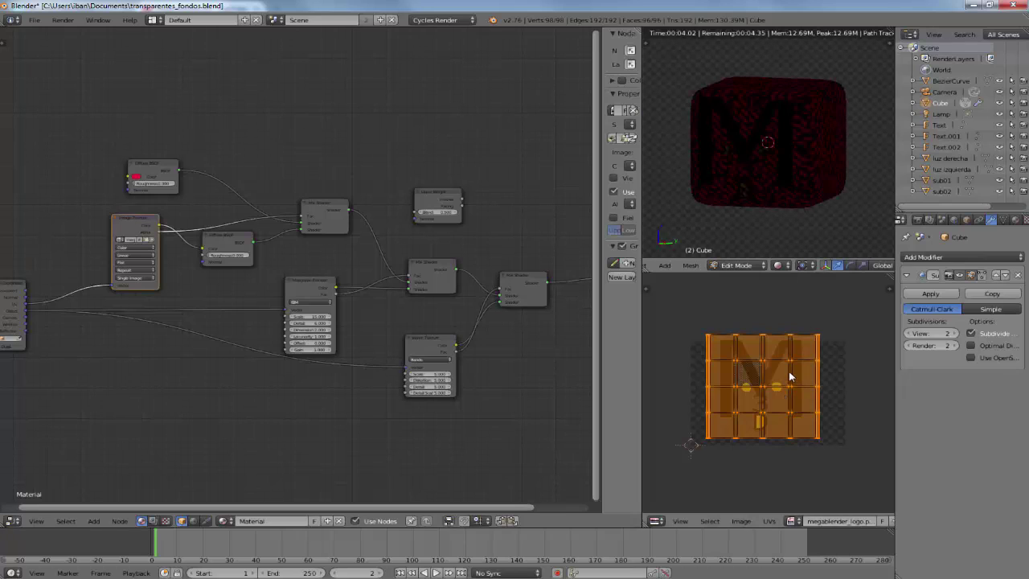
- Turn the UV/Image Editor area into a 3D View with Rendered Cycles shading
left_click(655, 520)
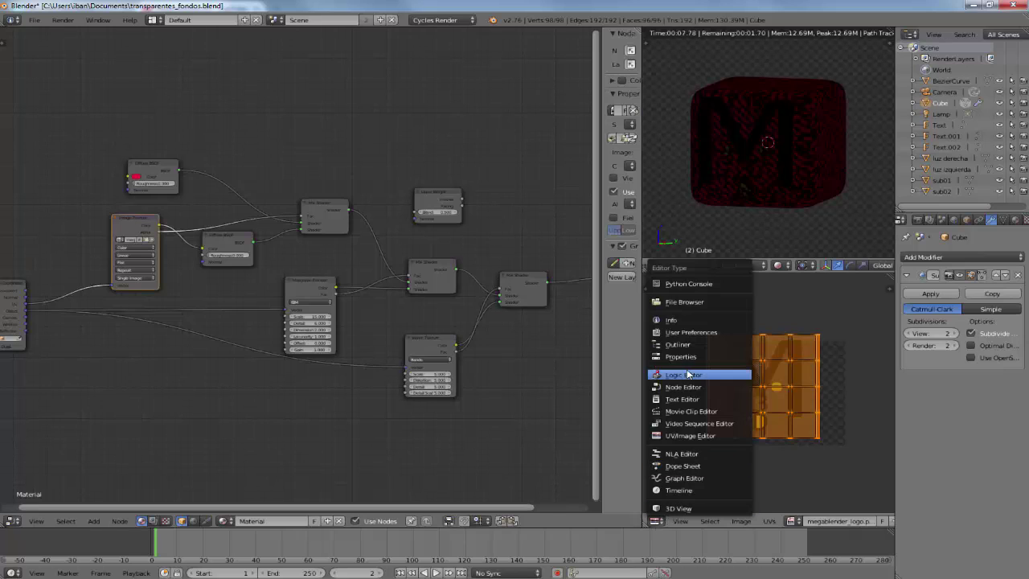
left_click(676, 509)
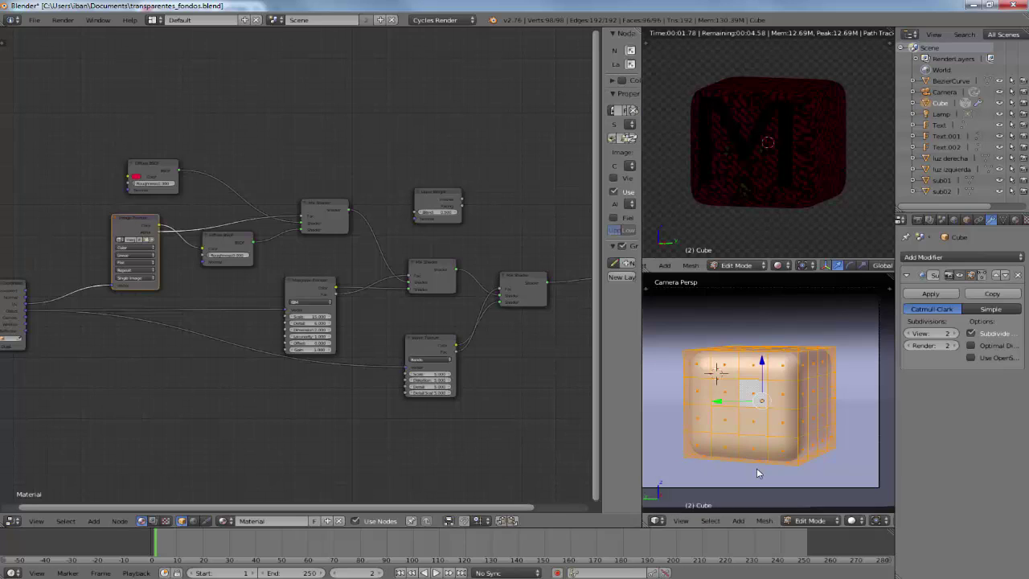
left_click(851, 521)
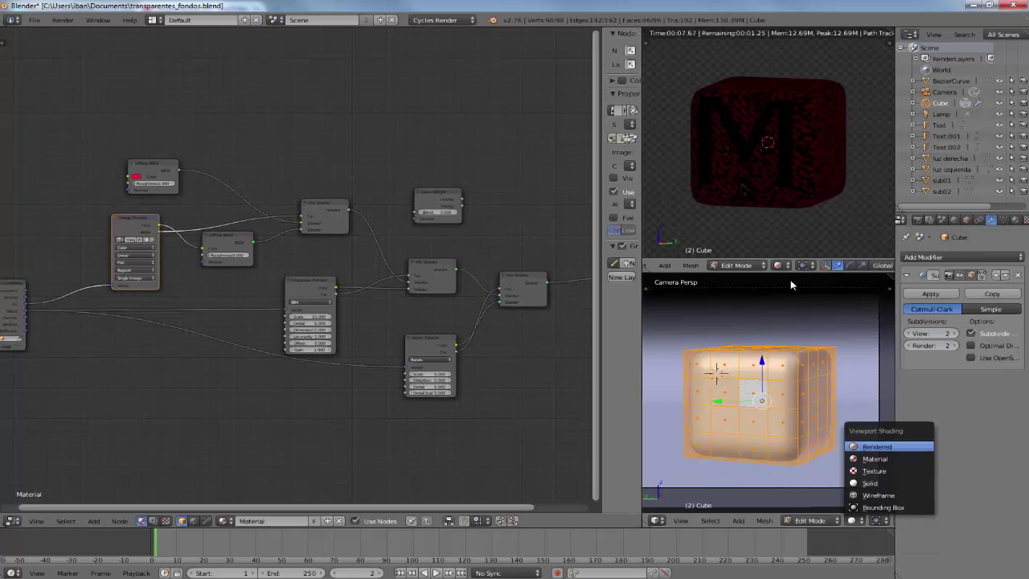
key("Return")
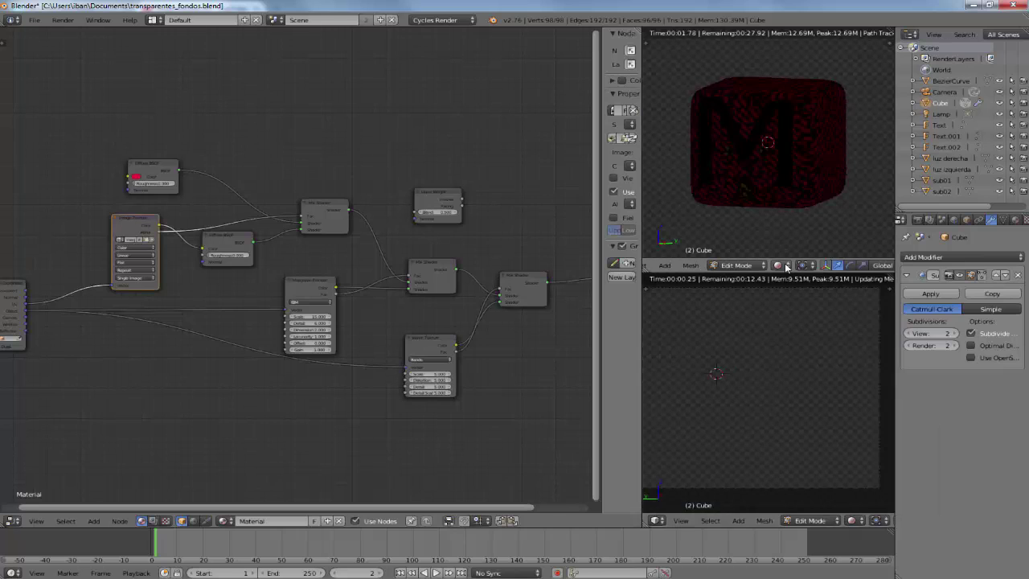
- Set the other 3D view back to Solid shading and return the cube to Object Mode
left_click(787, 266)
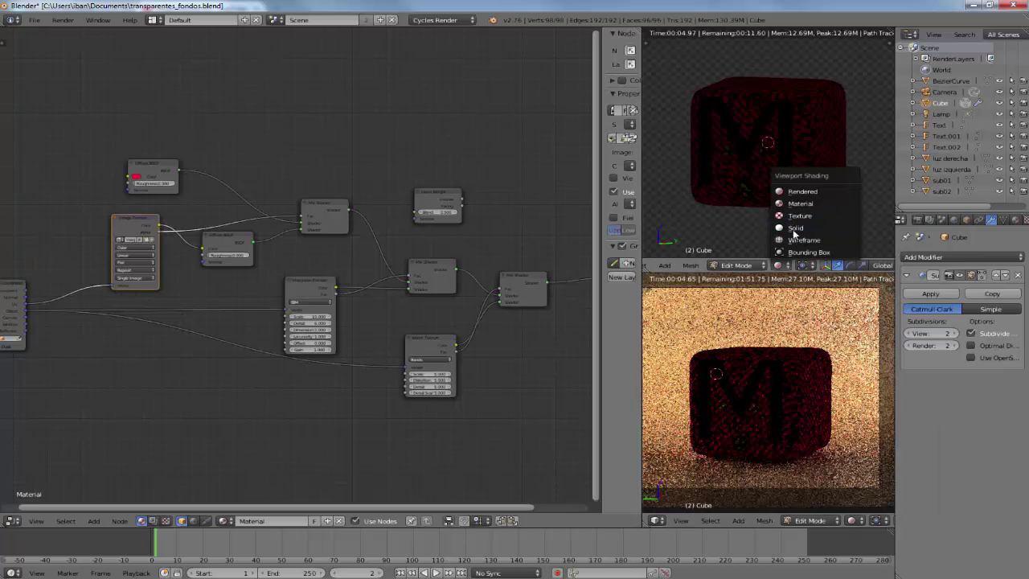
left_click(794, 229)
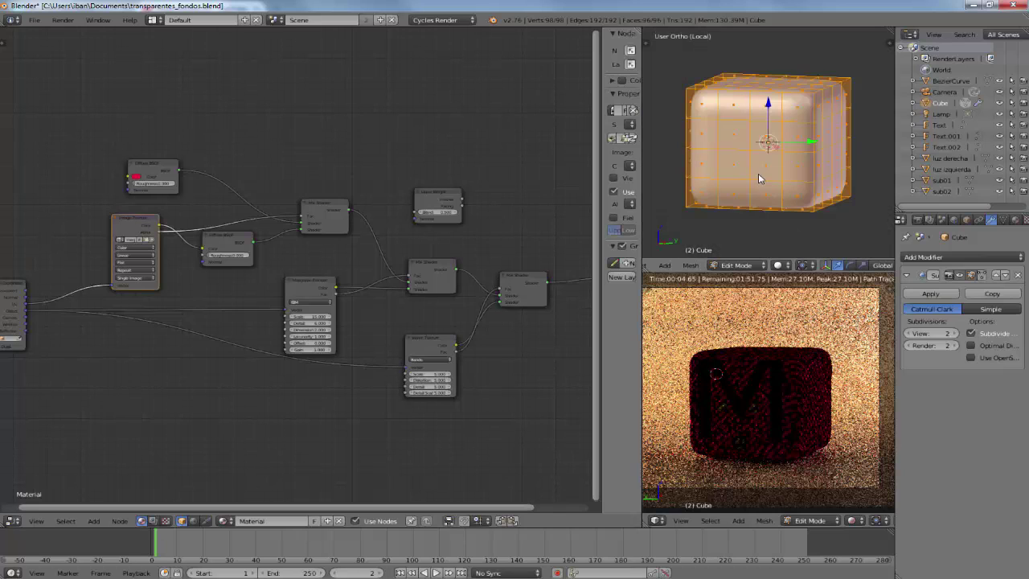
key("KP_Divide")
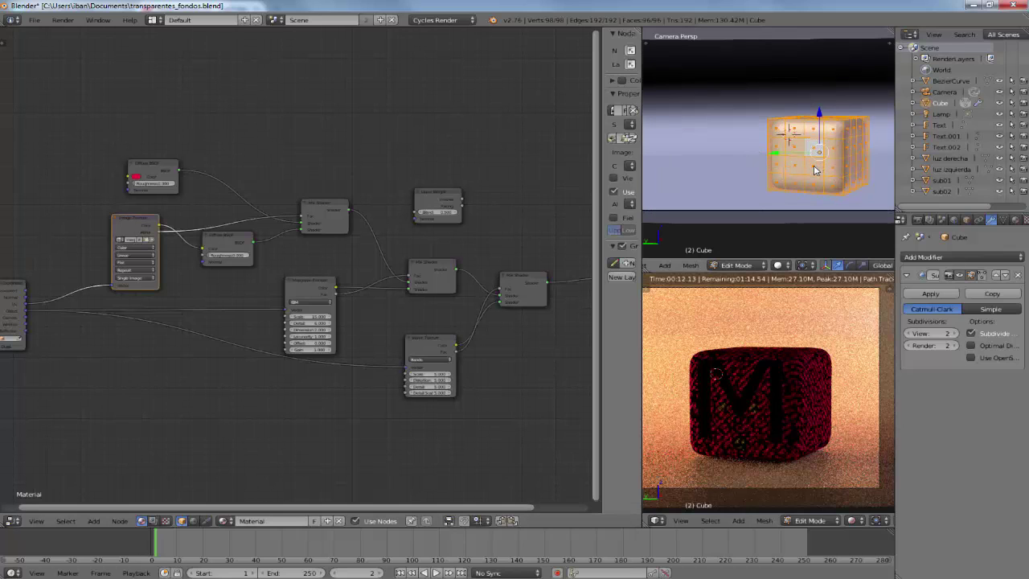
key("Tab")
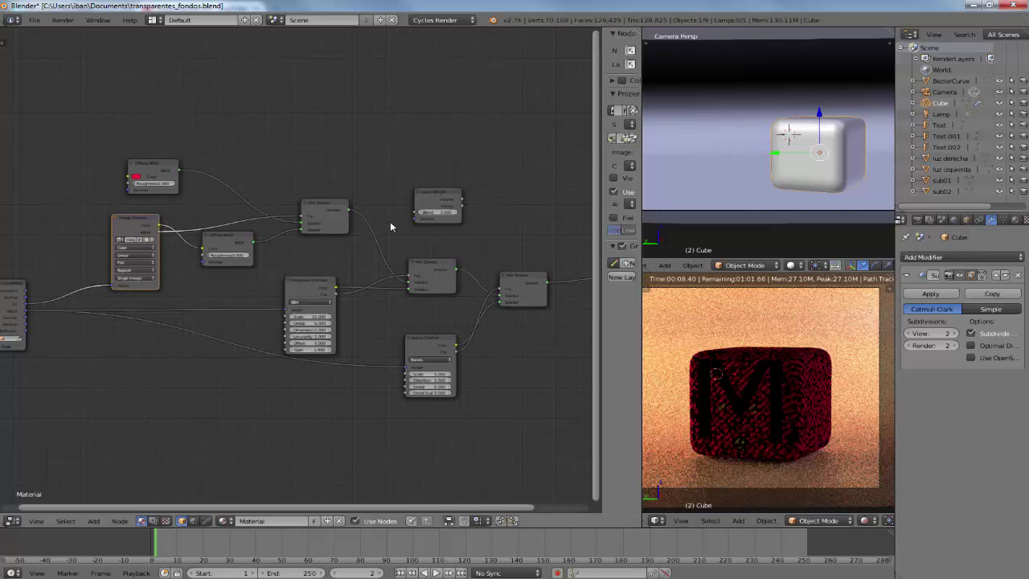
- Delete the unused Layer Weight node from the cube's material node graph
middle_click_drag(390, 222, 222, 186)
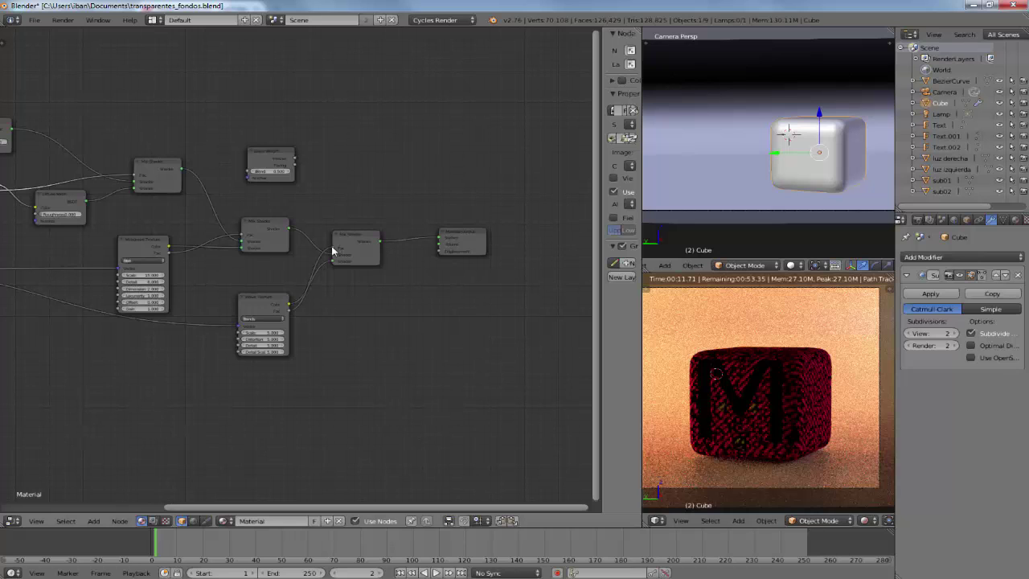
scroll(322, 246, "up", 2)
scroll(316, 241, "up", 1)
scroll(316, 243, "up", 1)
scroll(316, 244, "up", 1)
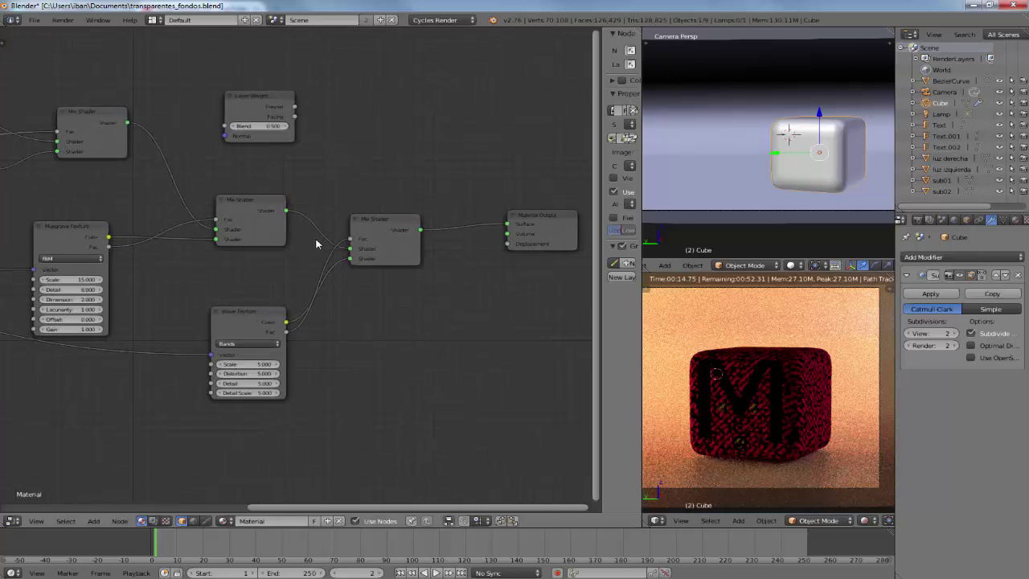
scroll(316, 244, "up", 1)
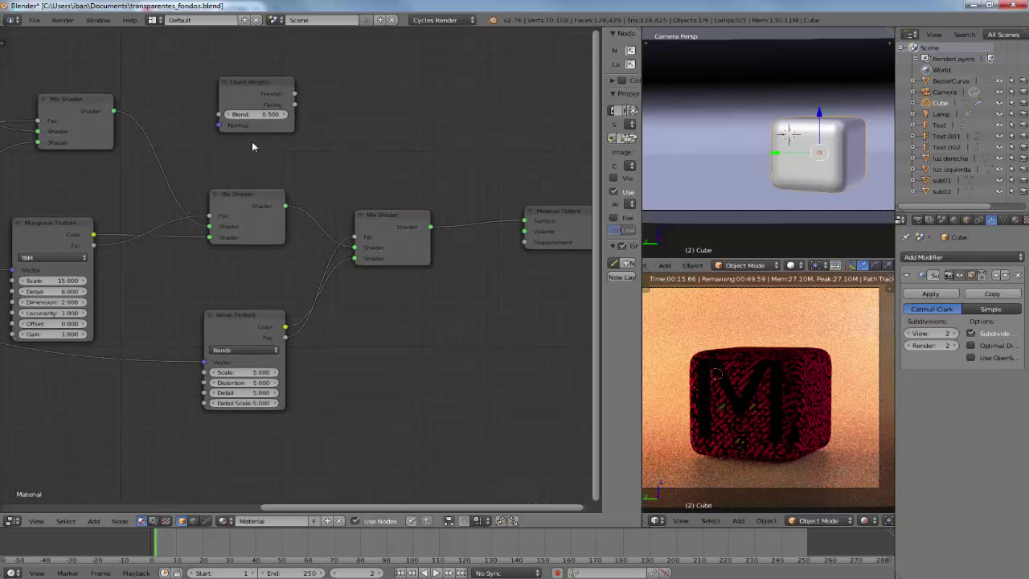
left_click(253, 83)
key("x")
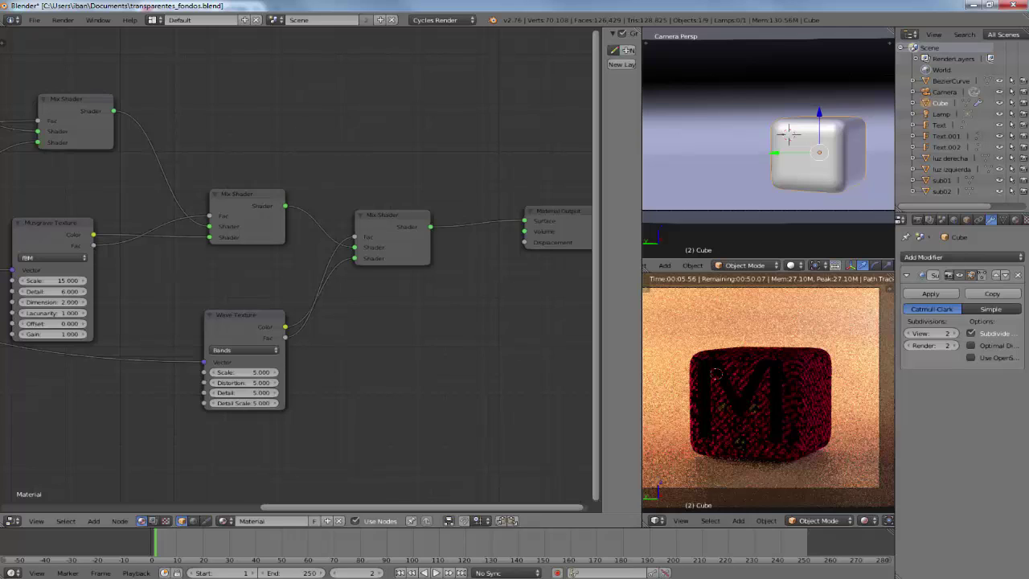
scroll(303, 261, "down", 1)
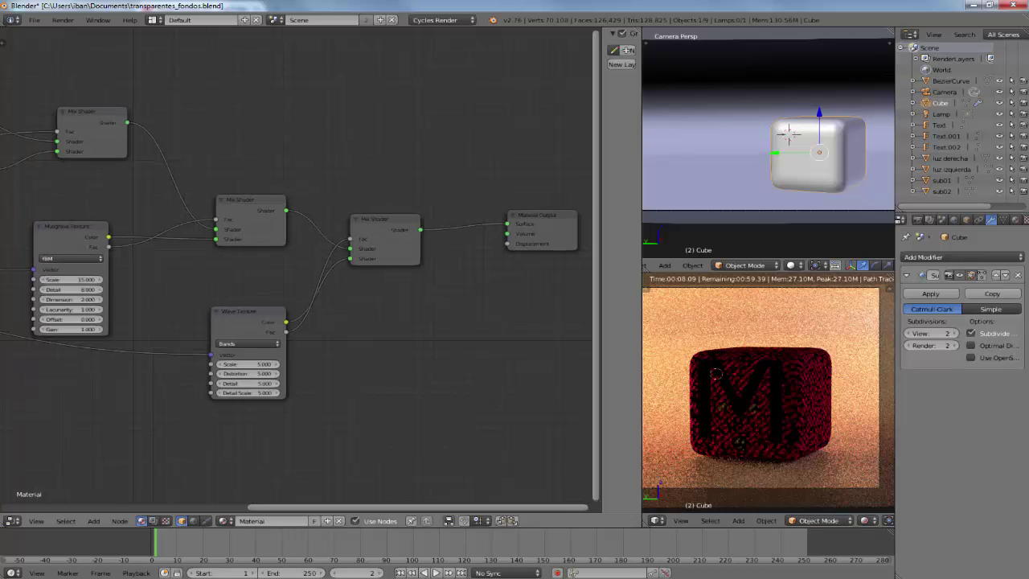
scroll(303, 261, "down", 1)
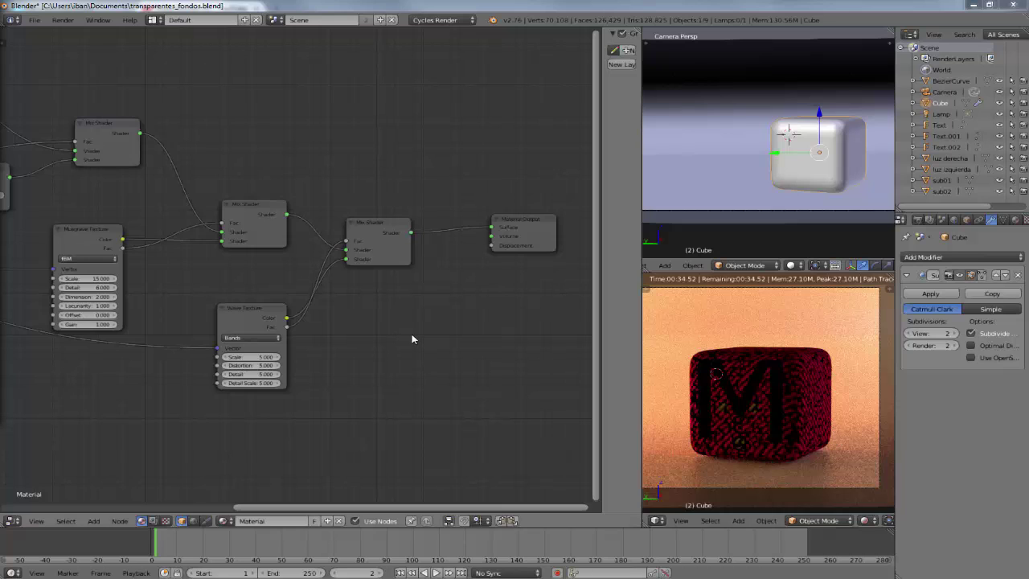
- Add a Math node below the shaders with its operation set to Multiply
key("shift+a")
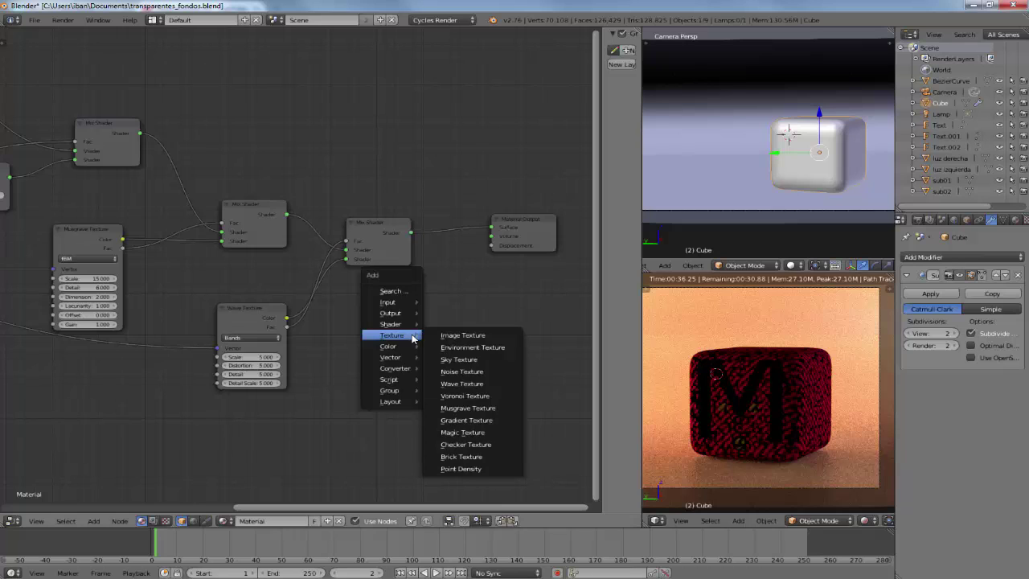
mouse_move(395, 368)
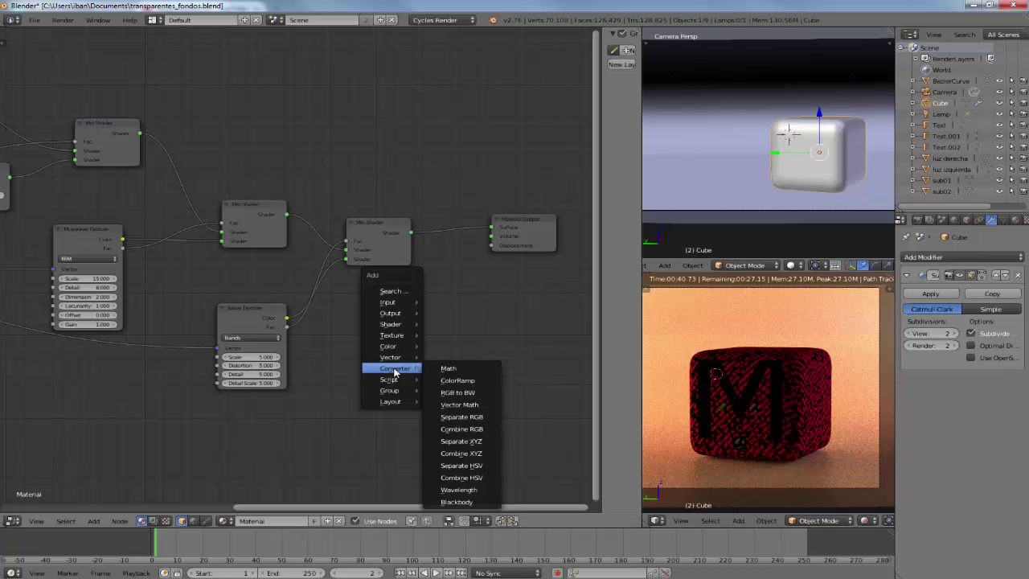
left_click(449, 368)
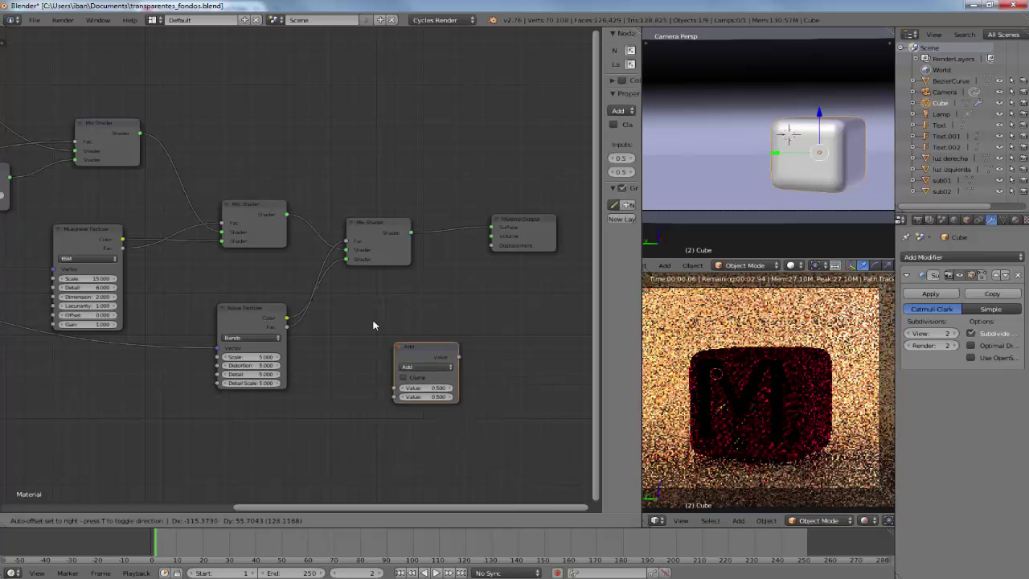
left_click(387, 339)
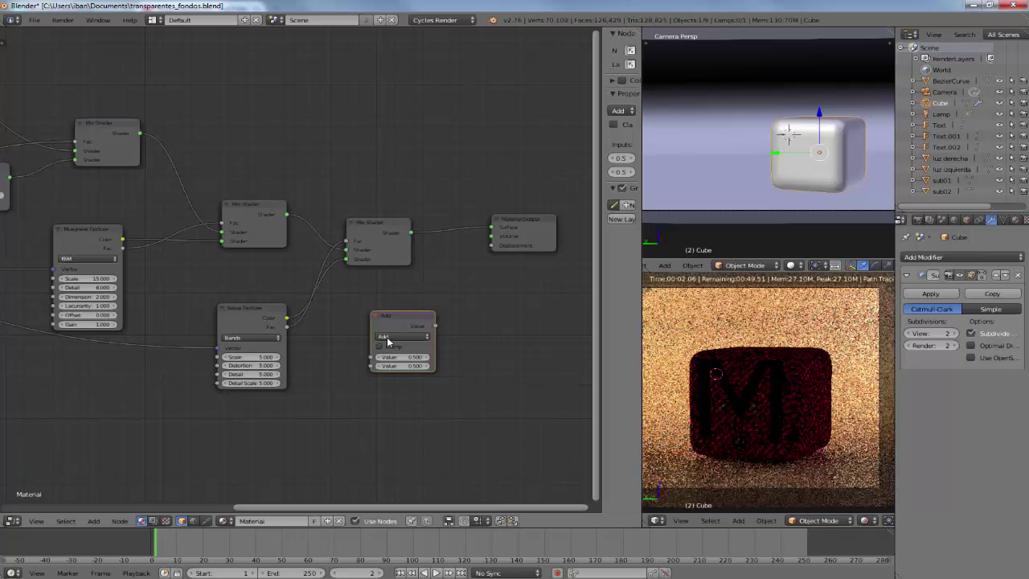
left_click(387, 337)
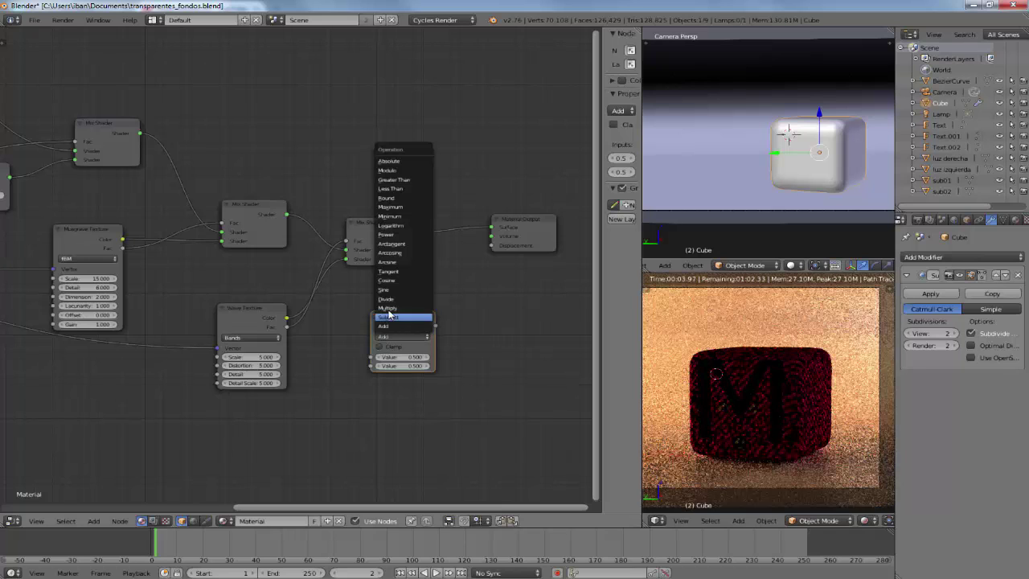
left_click(388, 309)
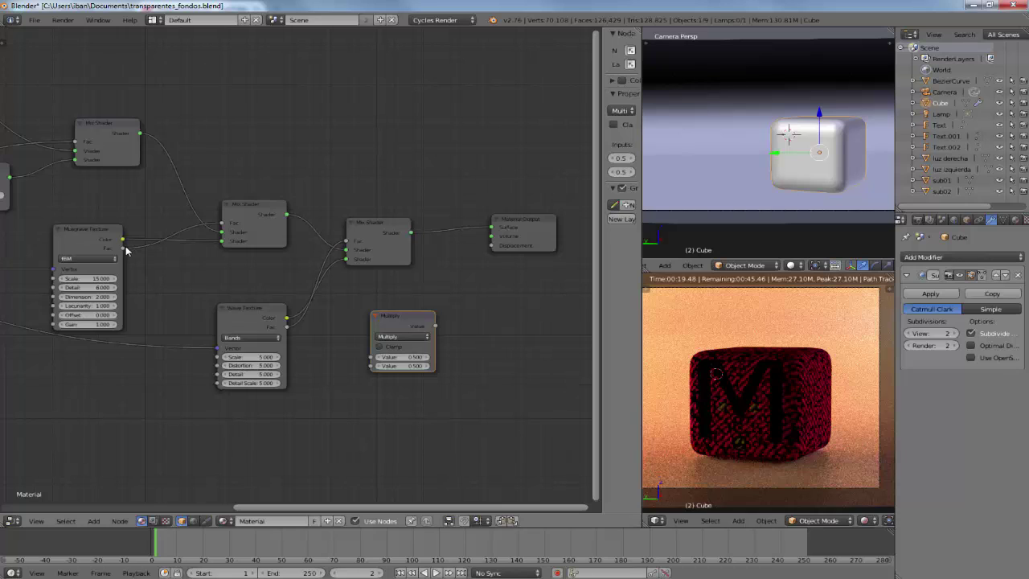
- Link the Musgrave Texture and Wave Texture outputs into the Multiply node's inputs
left_click_drag(123, 249, 370, 366)
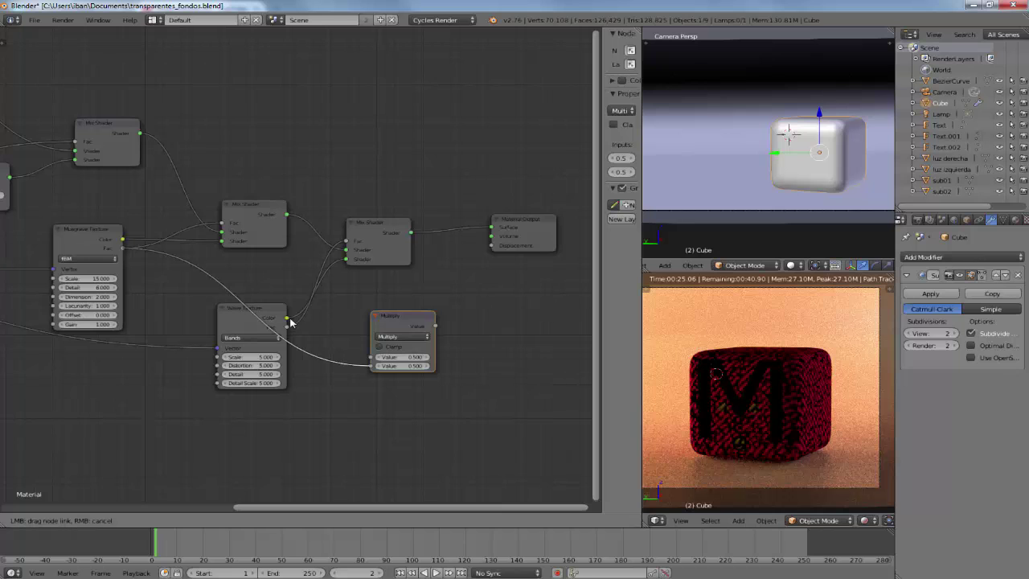
left_click_drag(288, 326, 368, 361)
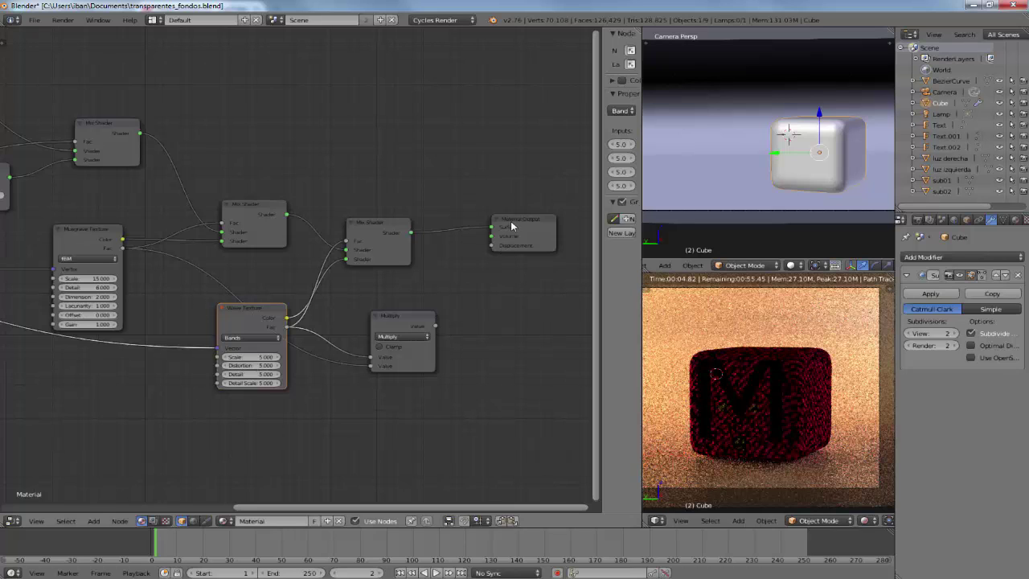
left_click_drag(529, 226, 566, 230)
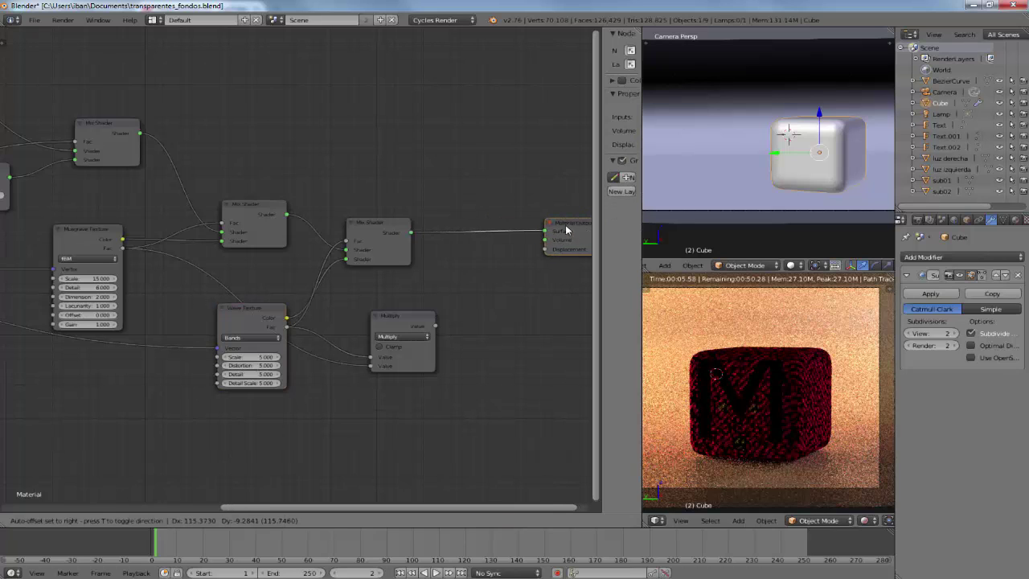
- Add a Normal Map node and switch the viewport to Solid shading
left_click(466, 304)
key("shift+a")
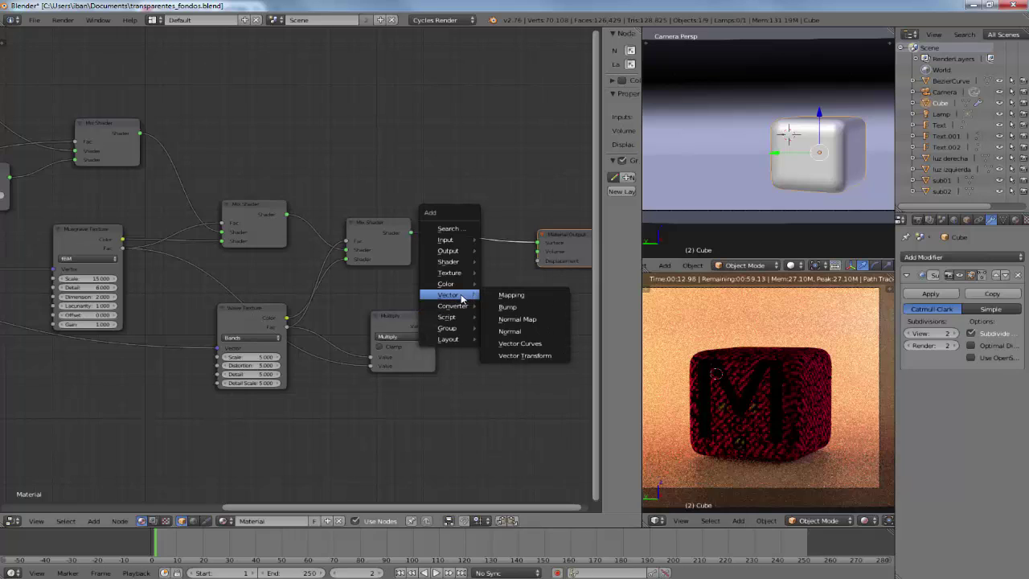
mouse_move(448, 295)
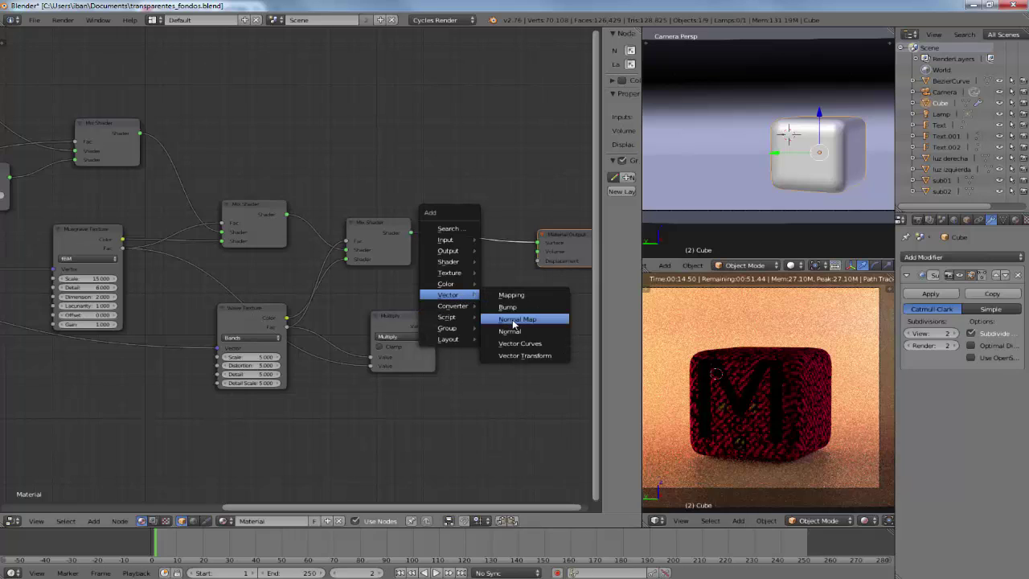
left_click(514, 321)
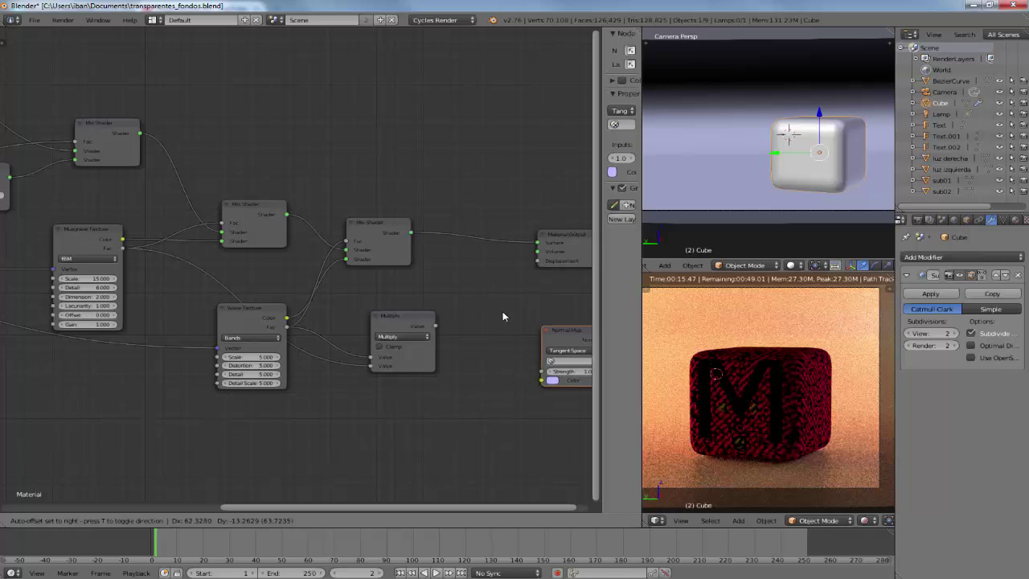
left_click(493, 312)
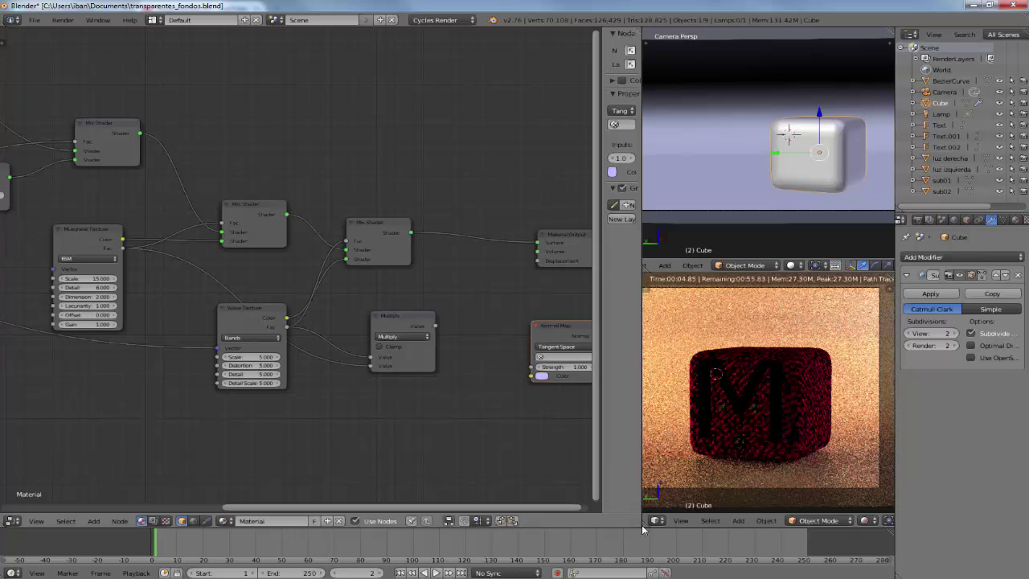
left_click(865, 521)
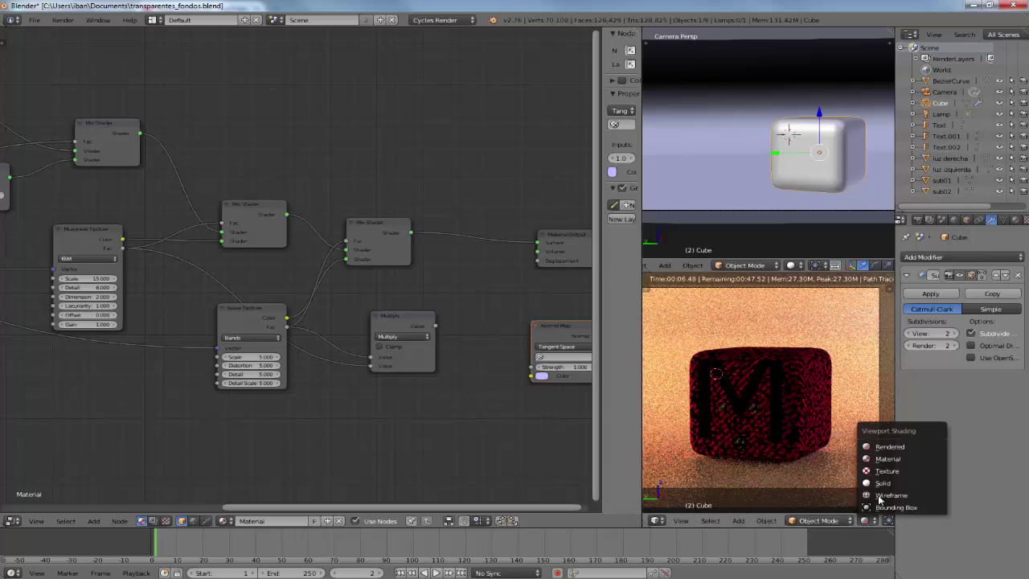
left_click(882, 484)
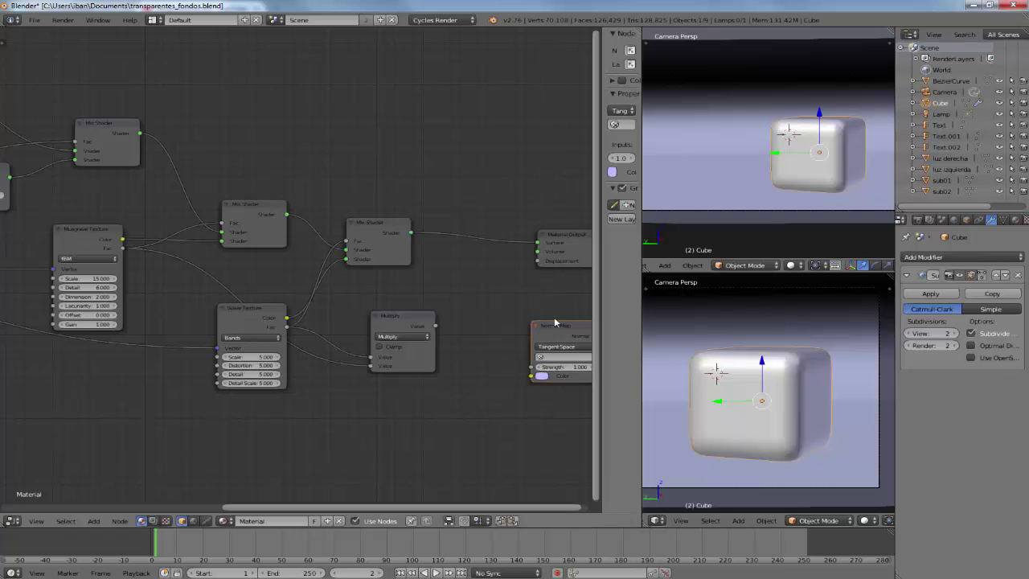
- Wire Multiply into Normal Map Color, Normal into Material Output, with Object Space
key("g")
left_click(454, 263)
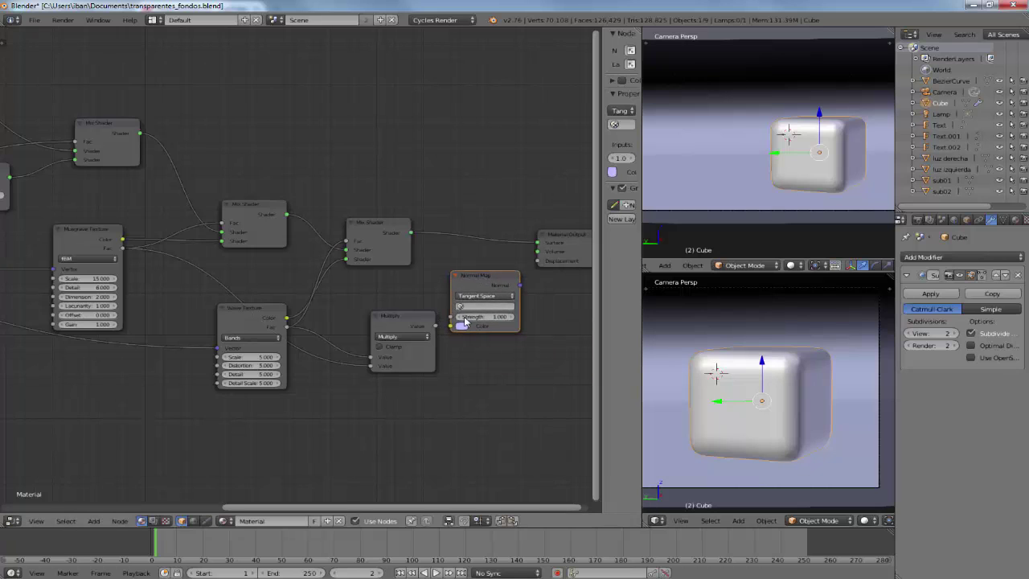
left_click_drag(436, 326, 453, 325)
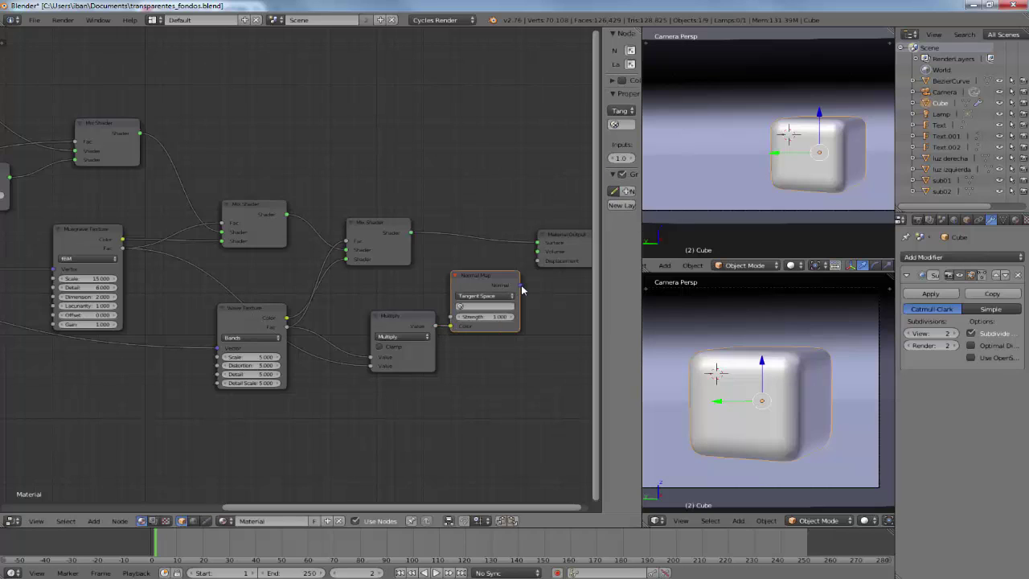
left_click_drag(520, 284, 538, 262)
left_click(474, 298)
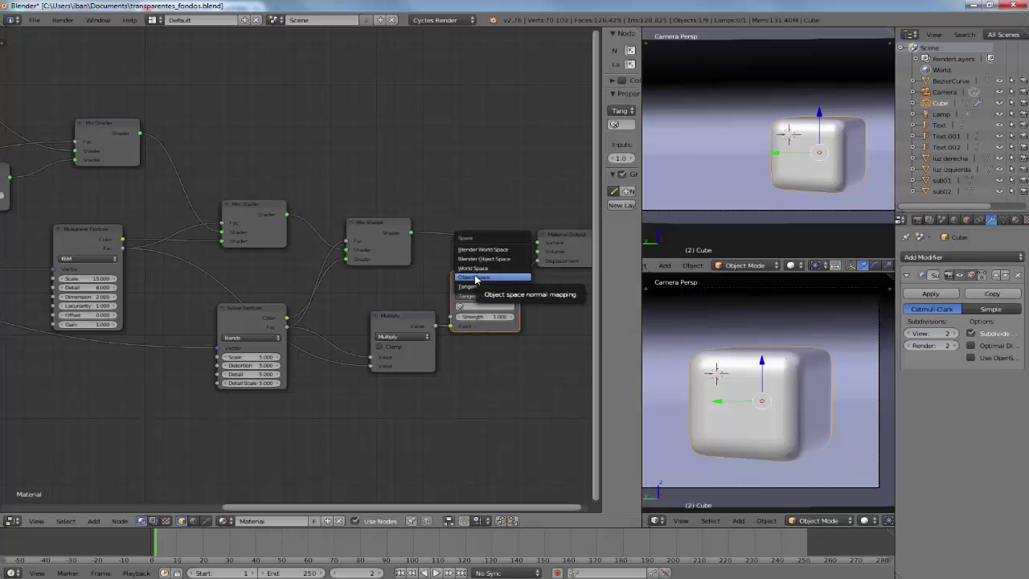
left_click(476, 278)
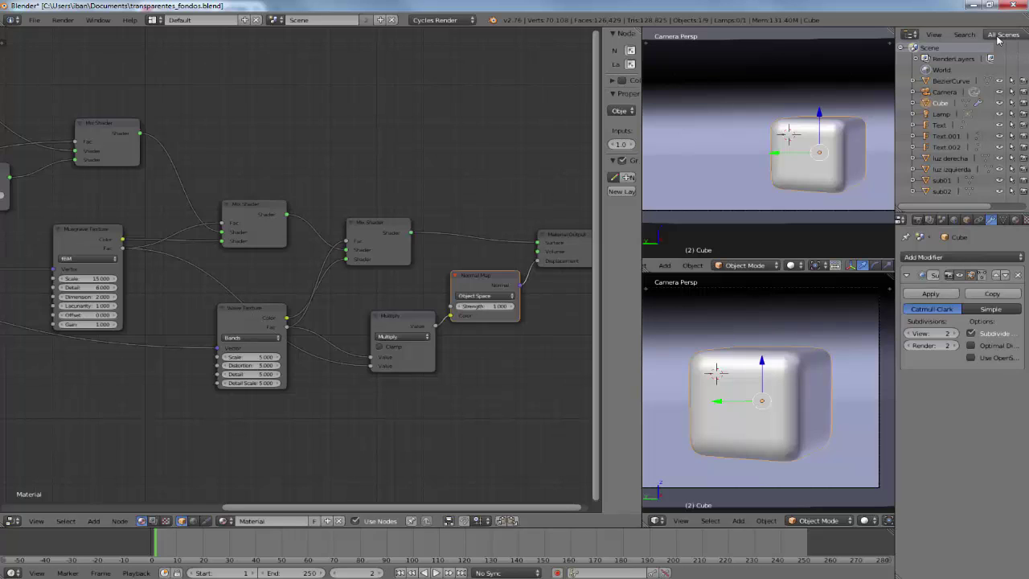
- Show the Render properties and set the lower 3D view to Rendered shading in Cycles
left_click(919, 220)
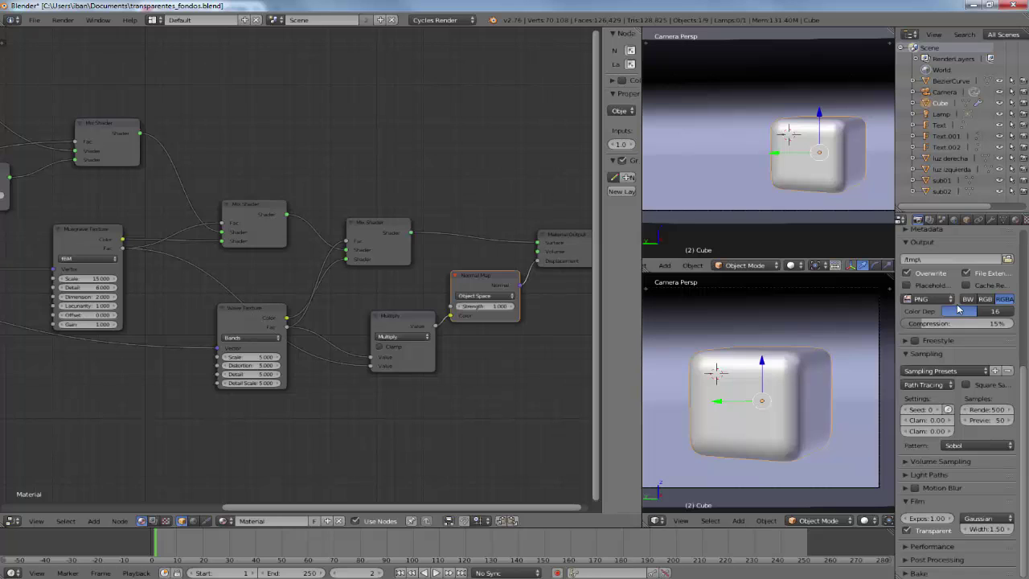
scroll(957, 309, "up", 2)
scroll(958, 305, "up", 2)
scroll(956, 304, "up", 1)
scroll(957, 304, "up", 1)
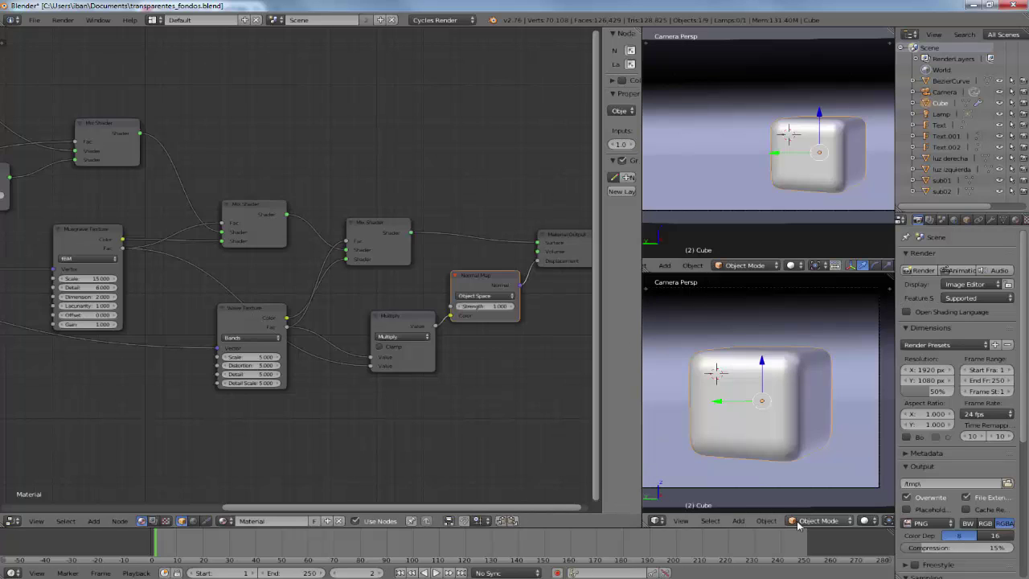
left_click(866, 521)
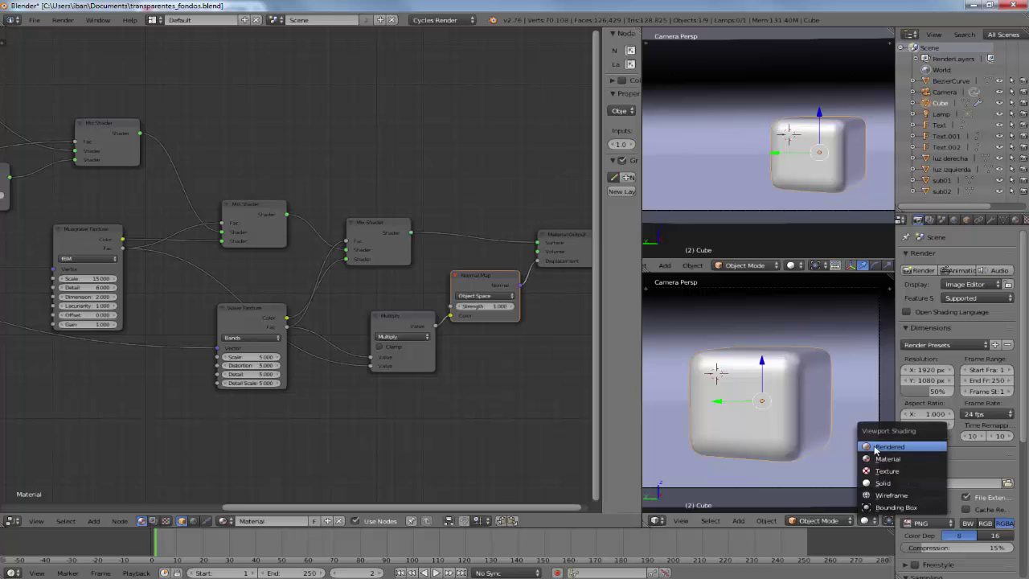
left_click(875, 447)
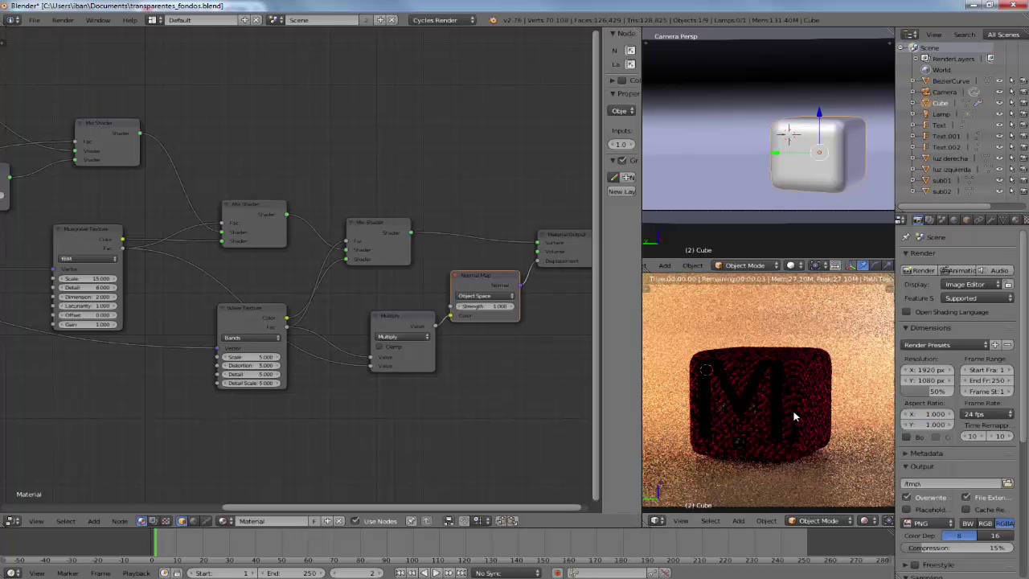
scroll(795, 415, "up", 2)
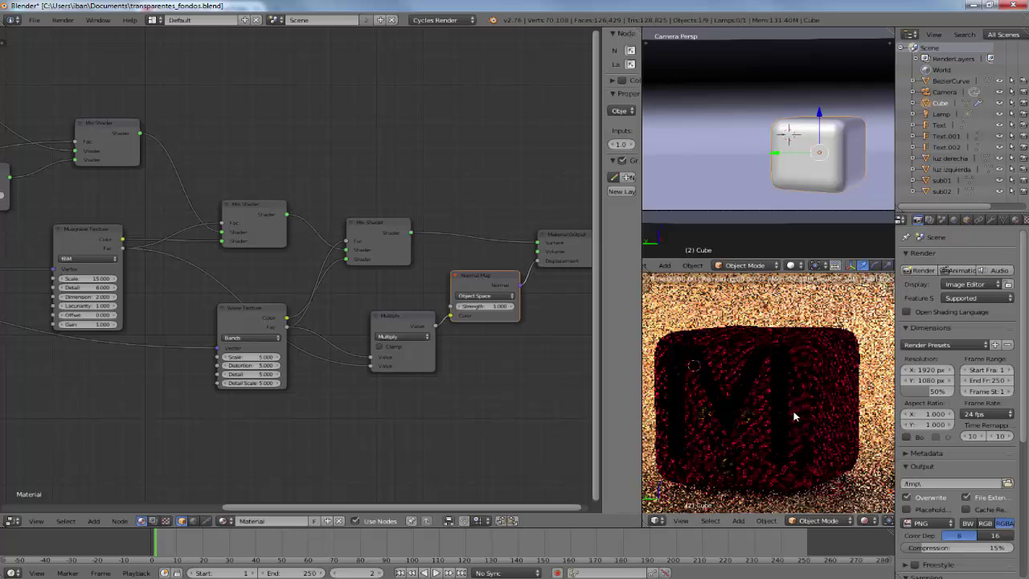
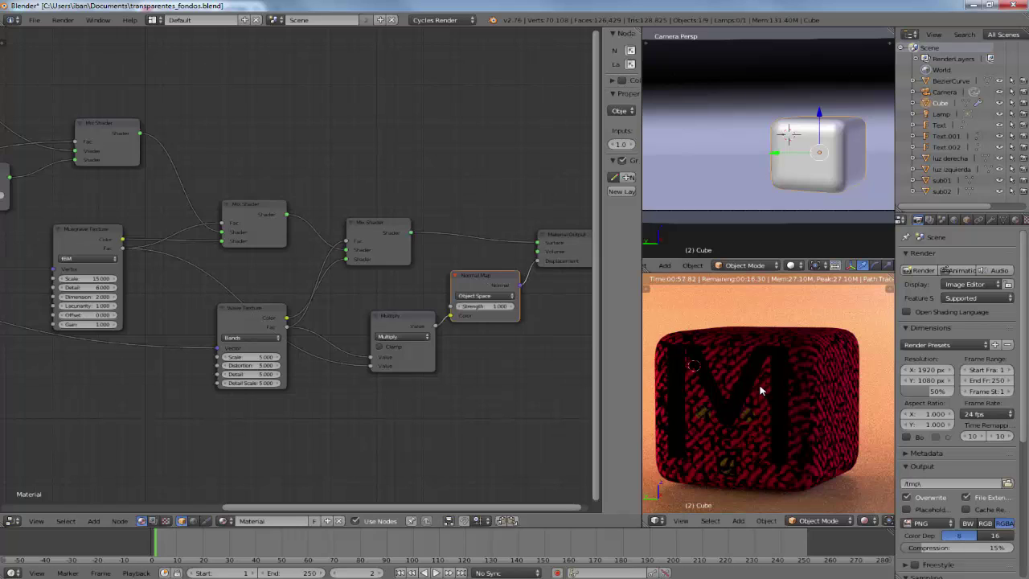
- Change the Cycles Feature Set from Supported to Experimental in Render properties
left_click(972, 300)
left_click(963, 299)
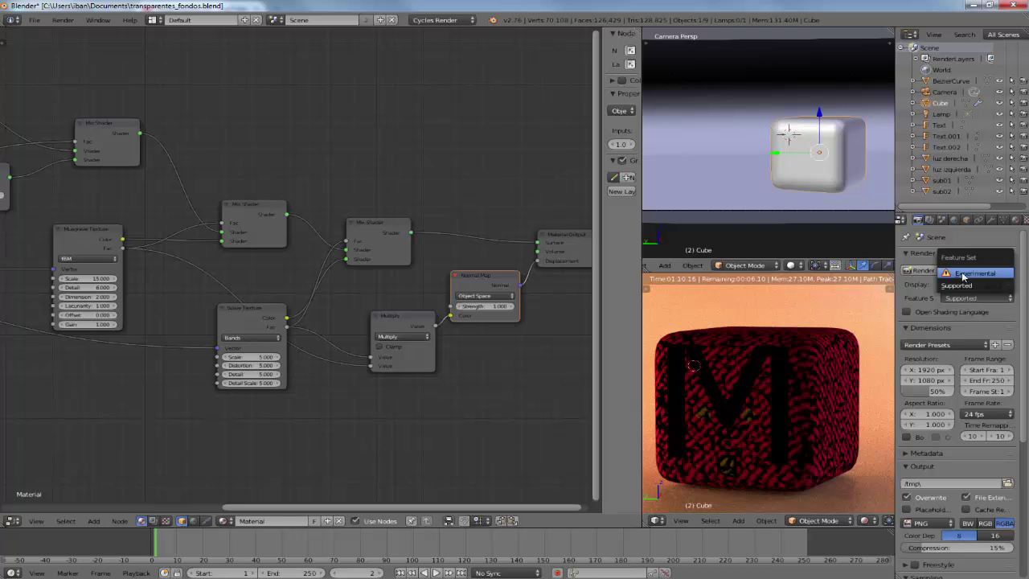
left_click(963, 274)
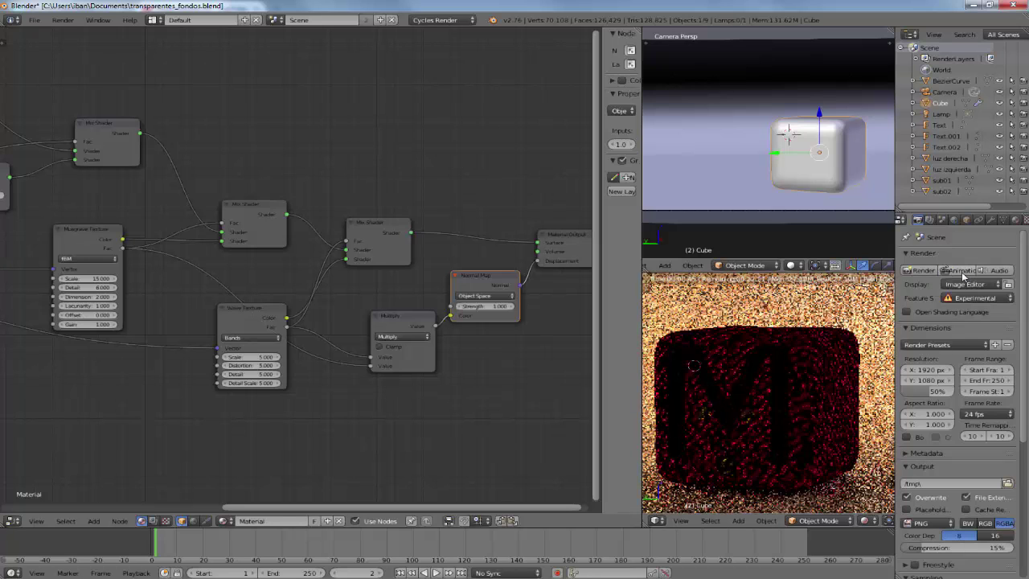
- Set the cube's Displacement Method to True in Object Data properties
left_click(991, 221)
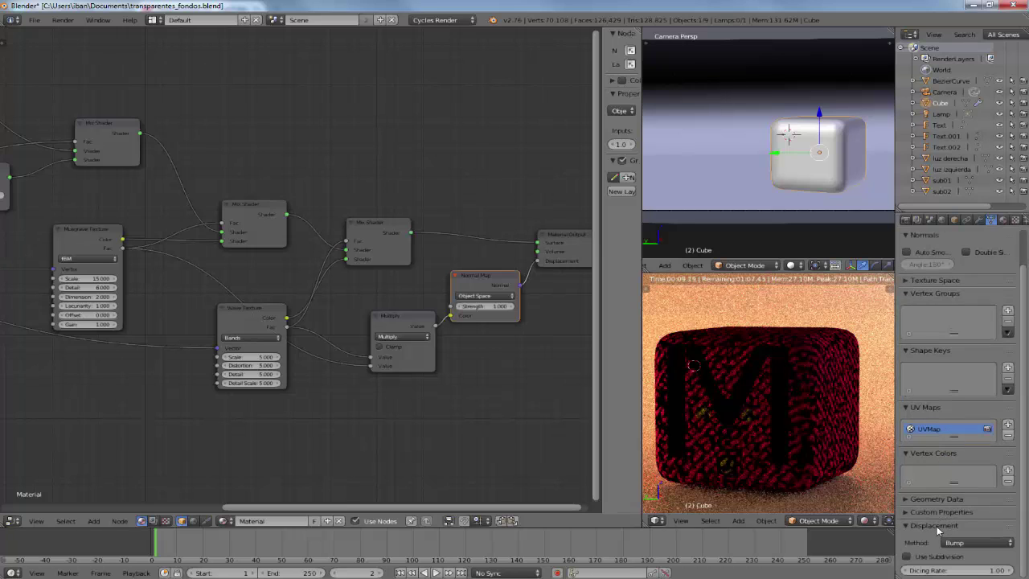
left_click(971, 544)
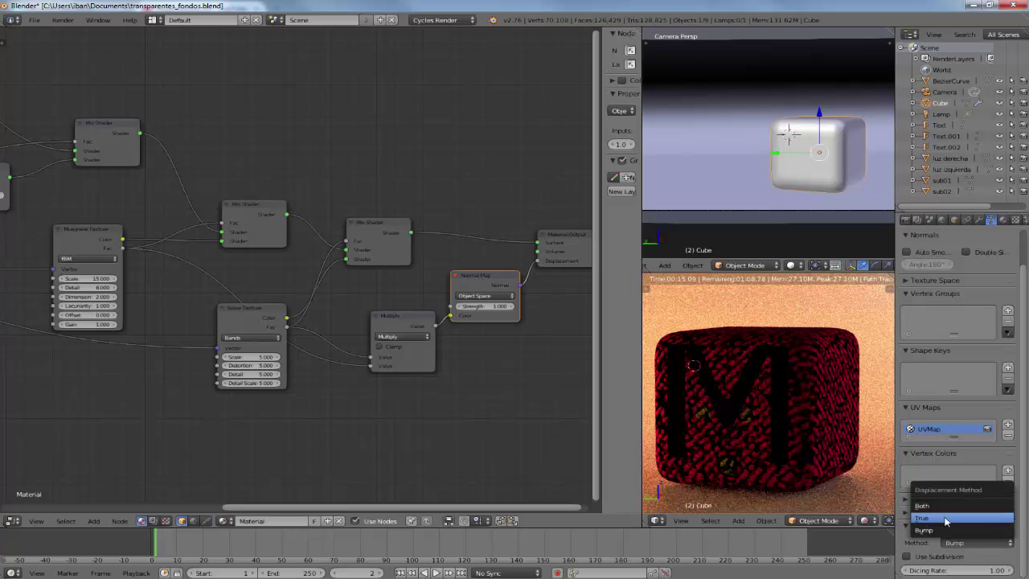
left_click(946, 519)
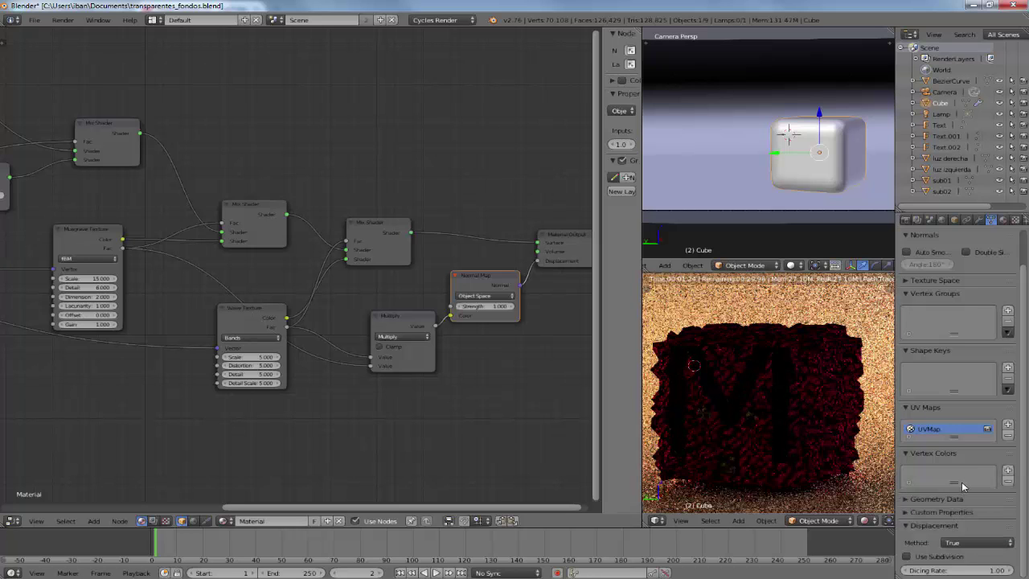
- Enable render subdivision, set Dicing Rate to 10, then turn subdivision off again
left_click(913, 559)
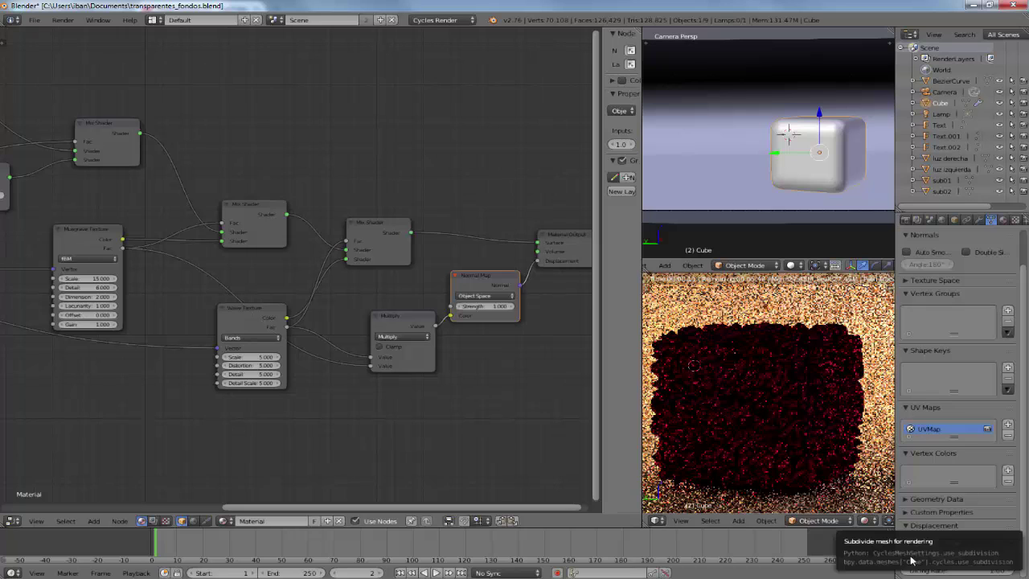
left_click(995, 573)
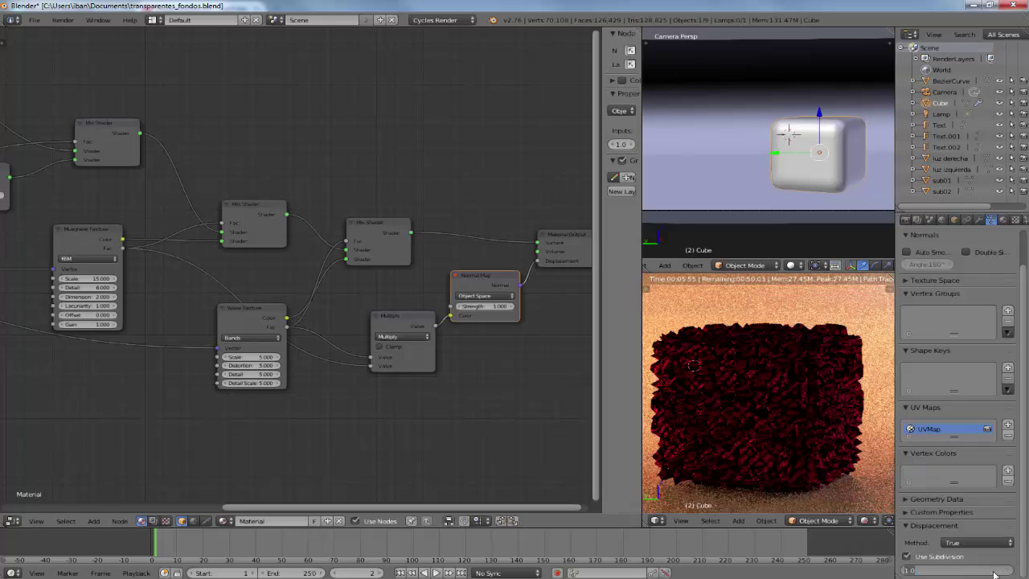
type("10")
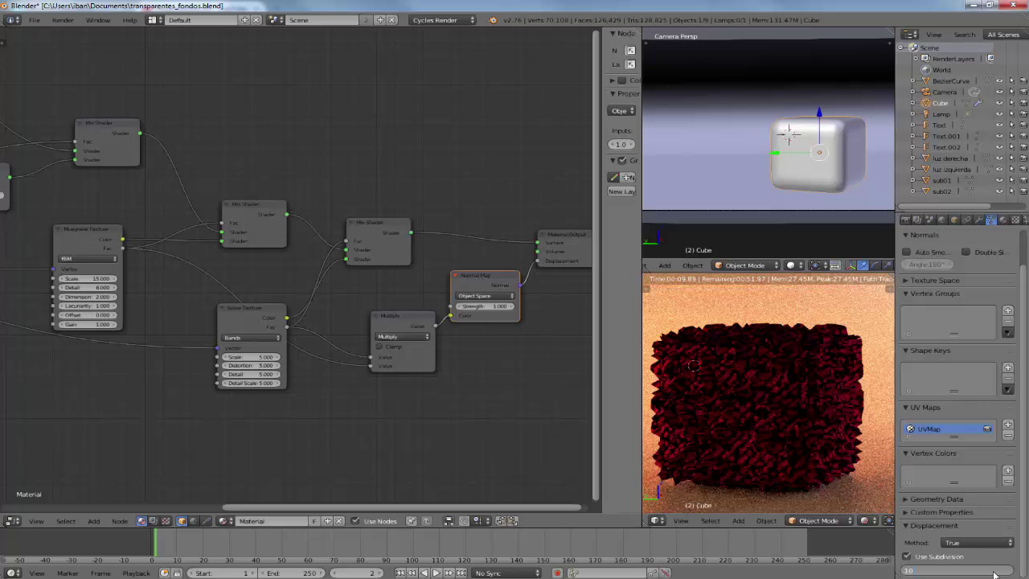
key("Return")
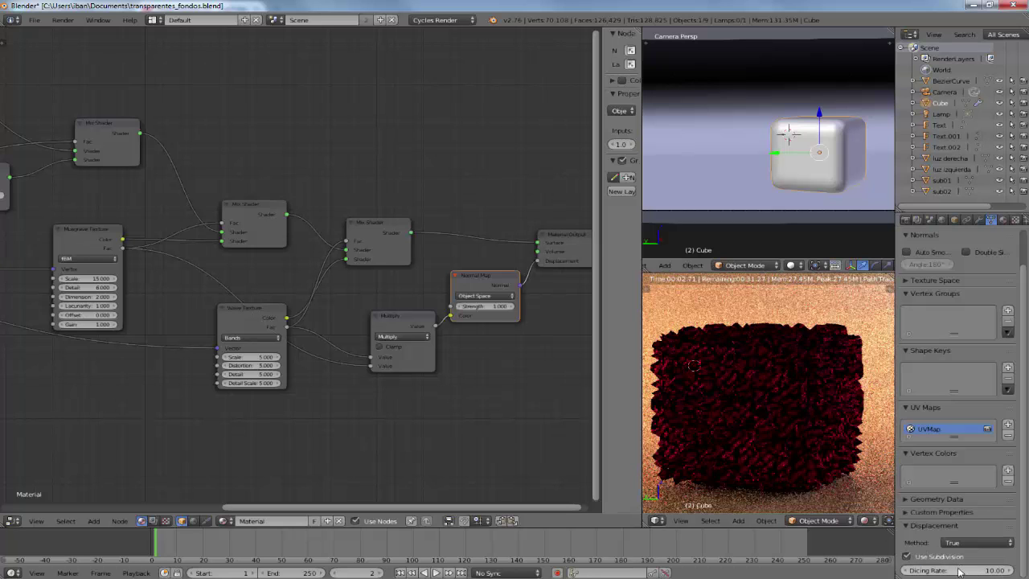
left_click(909, 557)
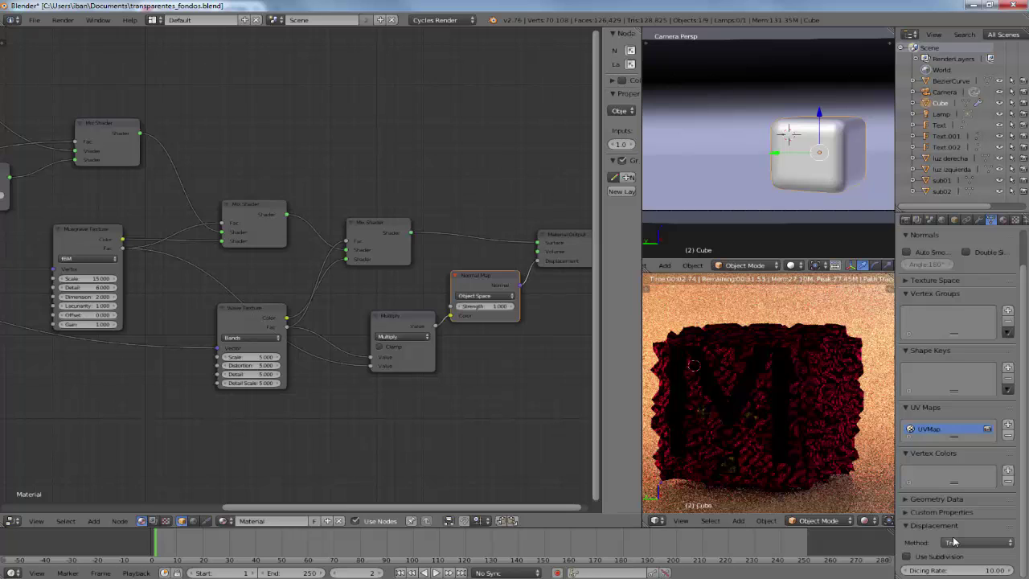
- Compare Bump and Both displacement methods, then return the cube to True displacement
left_click(954, 543)
left_click(952, 528)
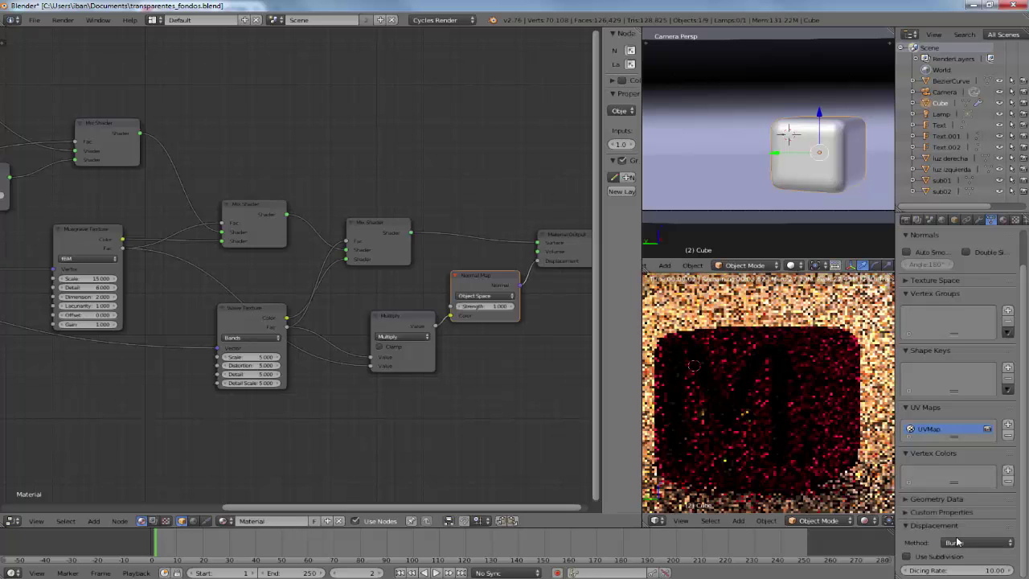
left_click(957, 543)
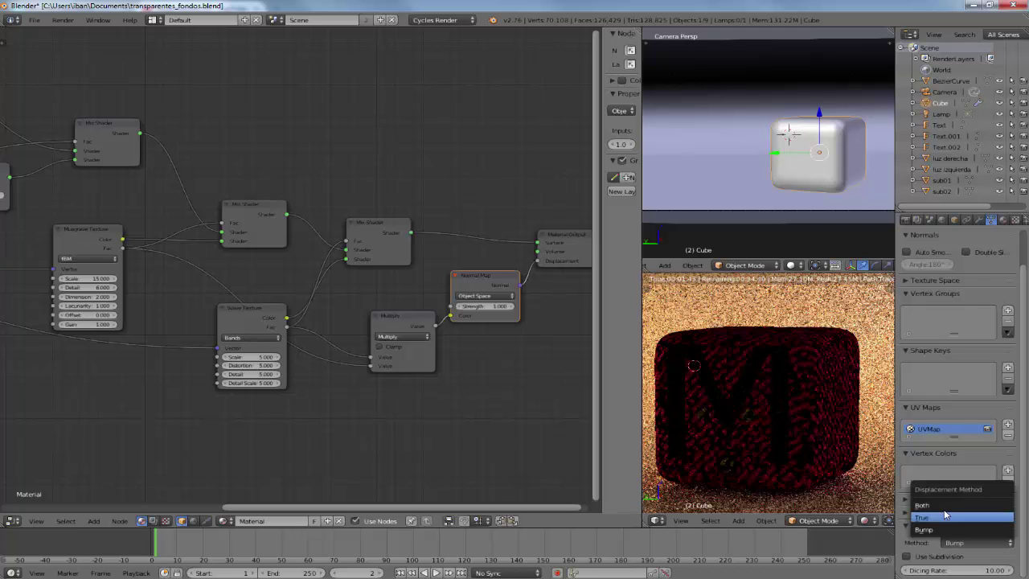
left_click(944, 505)
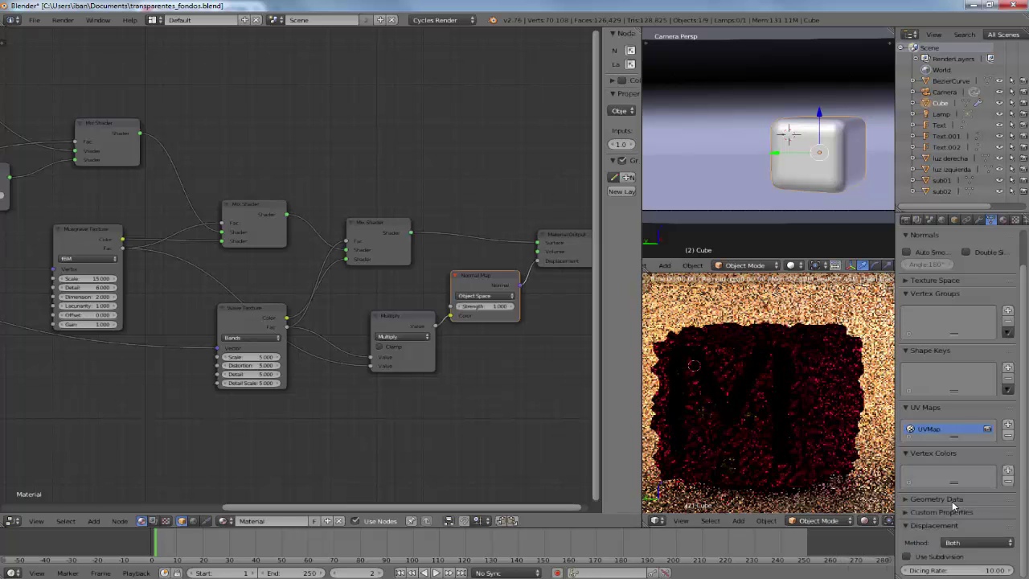
left_click(967, 544)
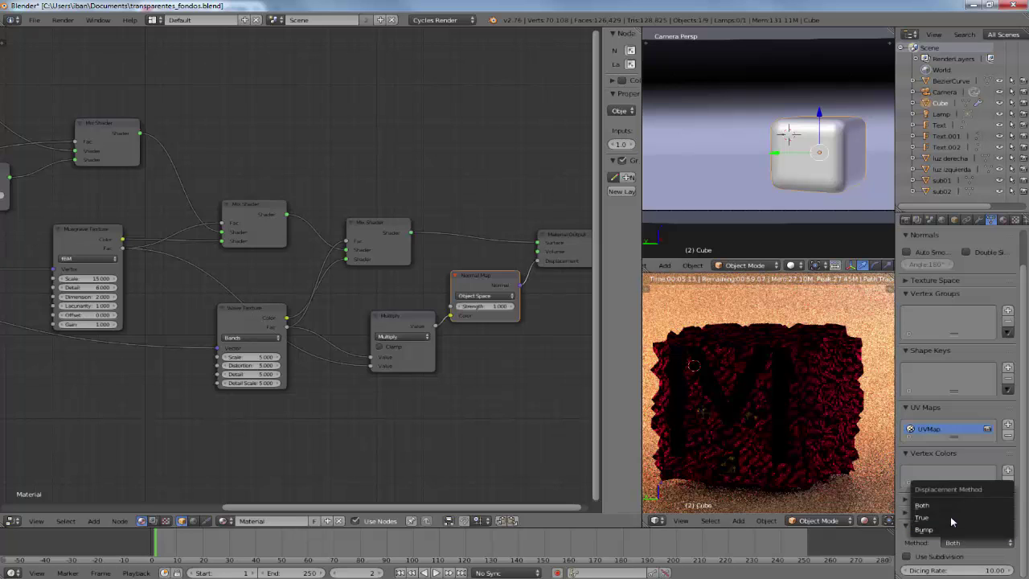
left_click(950, 516)
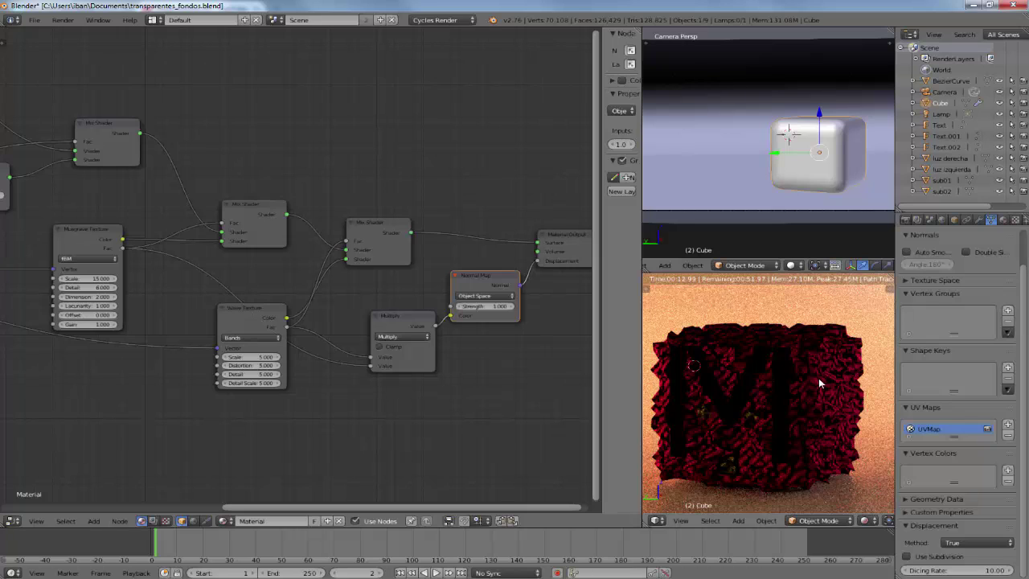
- Change the Musgrave Texture Scale from 15 to 25
left_click(94, 279)
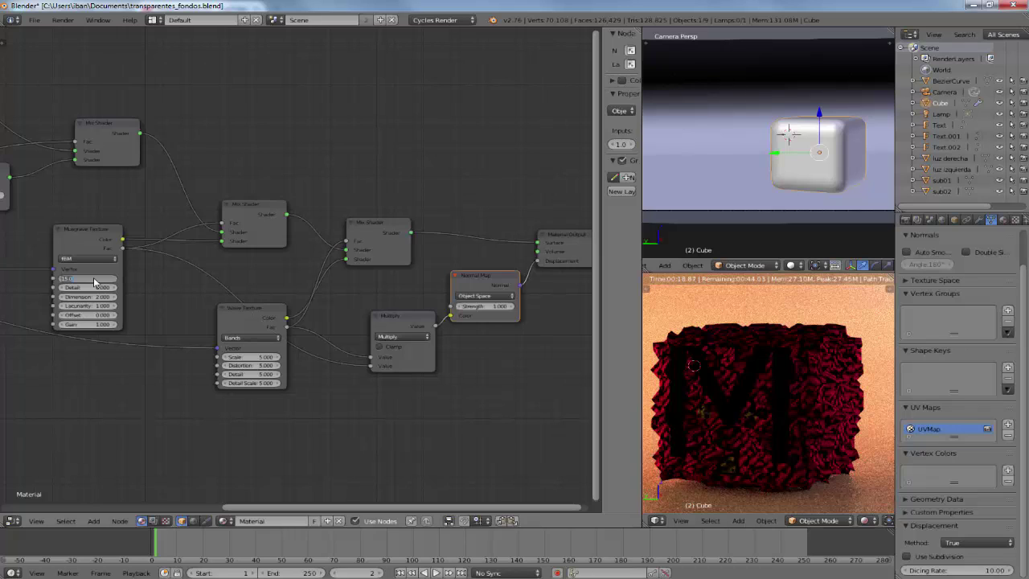
type("25")
key("Return")
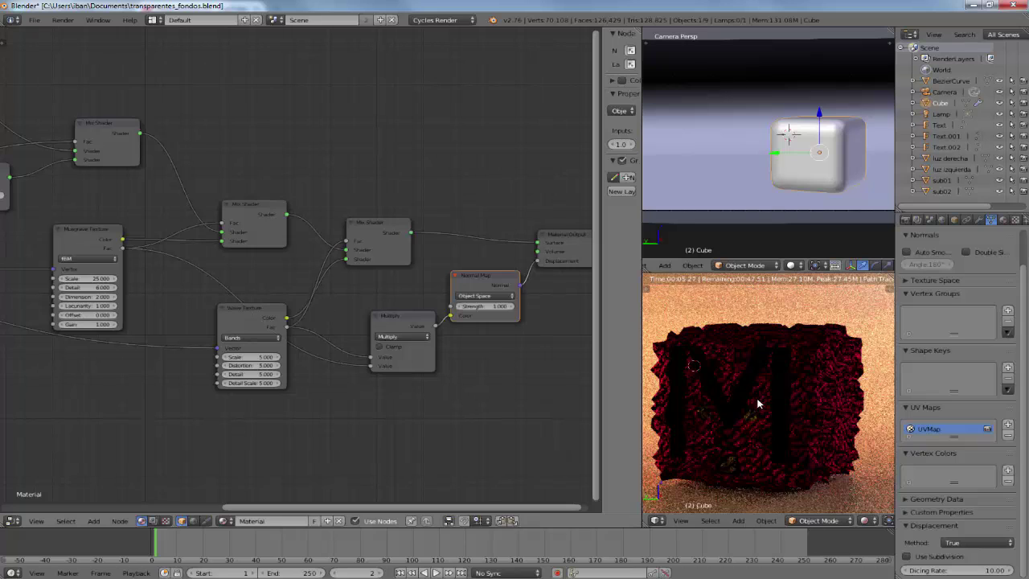
- Step the Subdivision Surface View level from 2 up to 4, then settle on 3
left_click(980, 220)
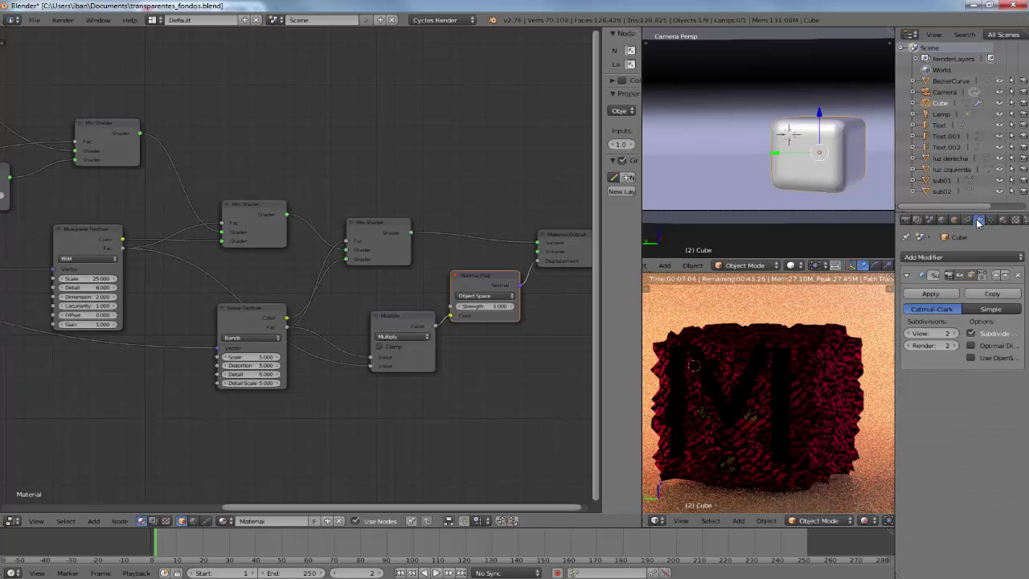
left_click(956, 334)
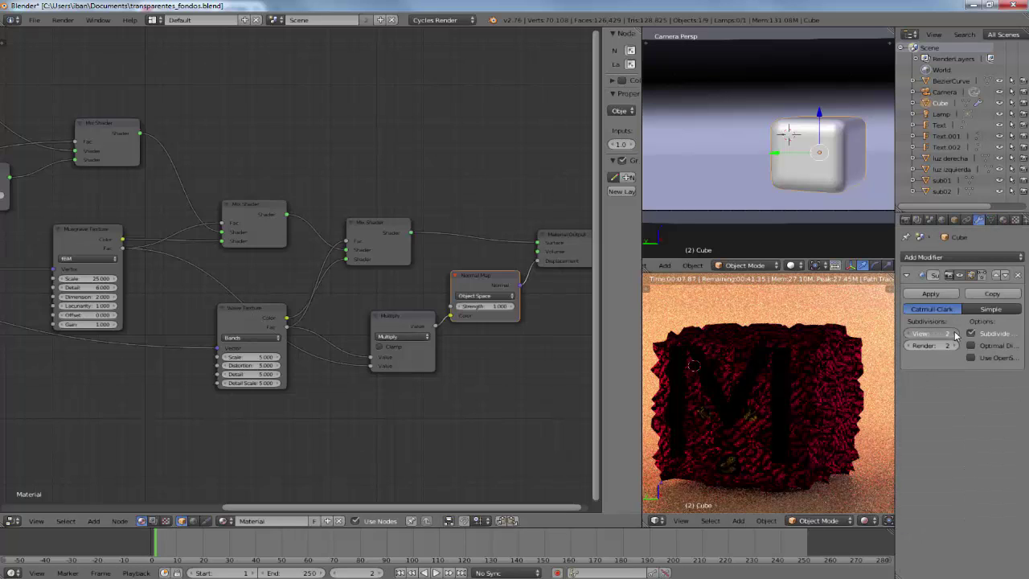
left_click(955, 335)
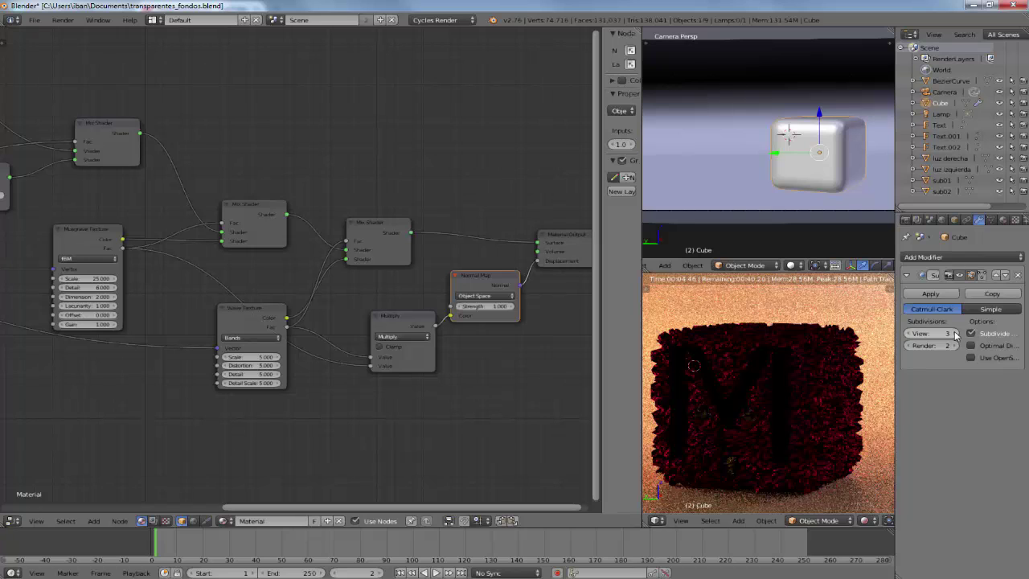
left_click(956, 334)
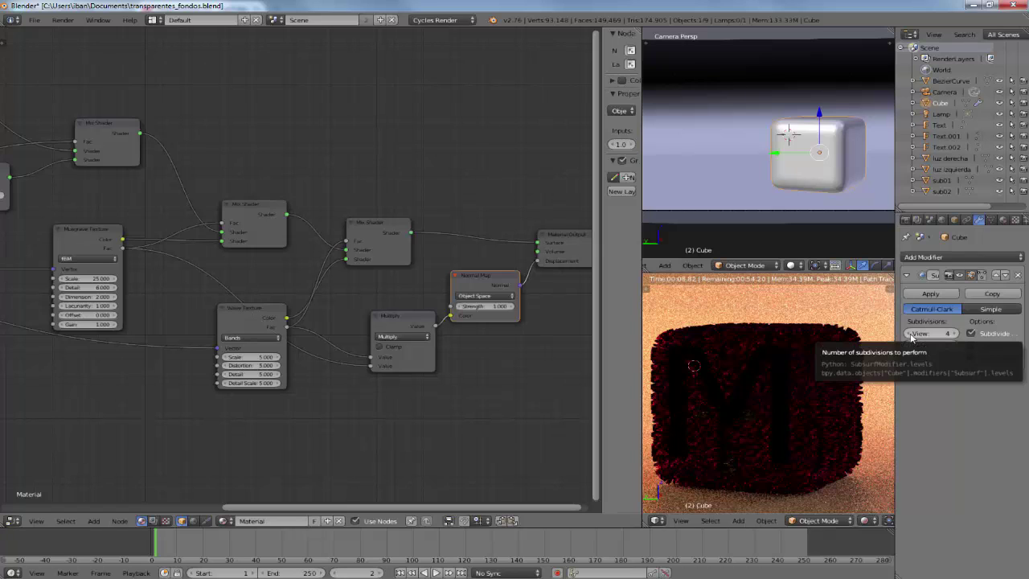
left_click(909, 334)
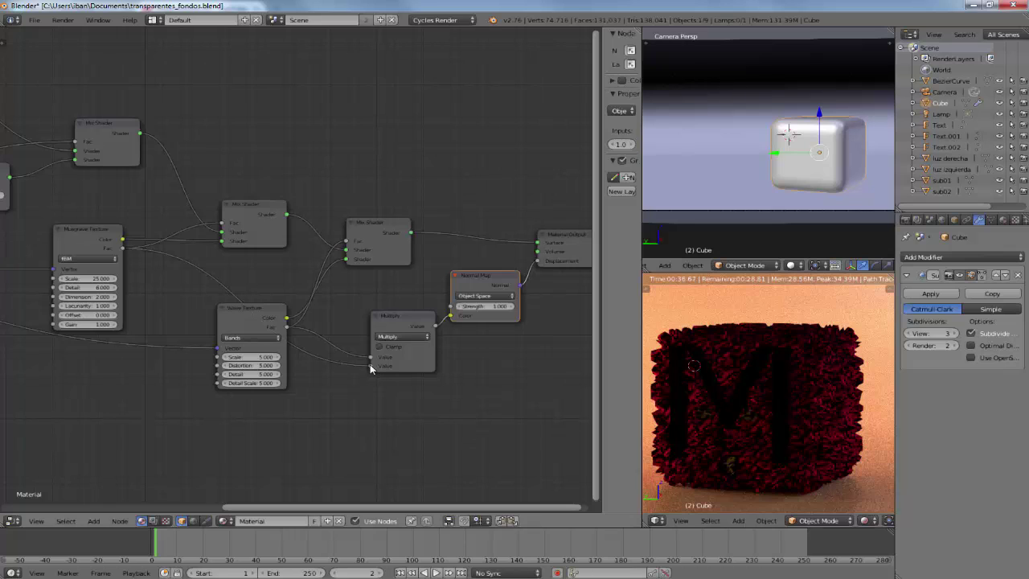
- Rewire nodes so a Multiply of Wave and Musgrave Fac drives the Normal Map Color
left_click_drag(372, 368, 455, 318)
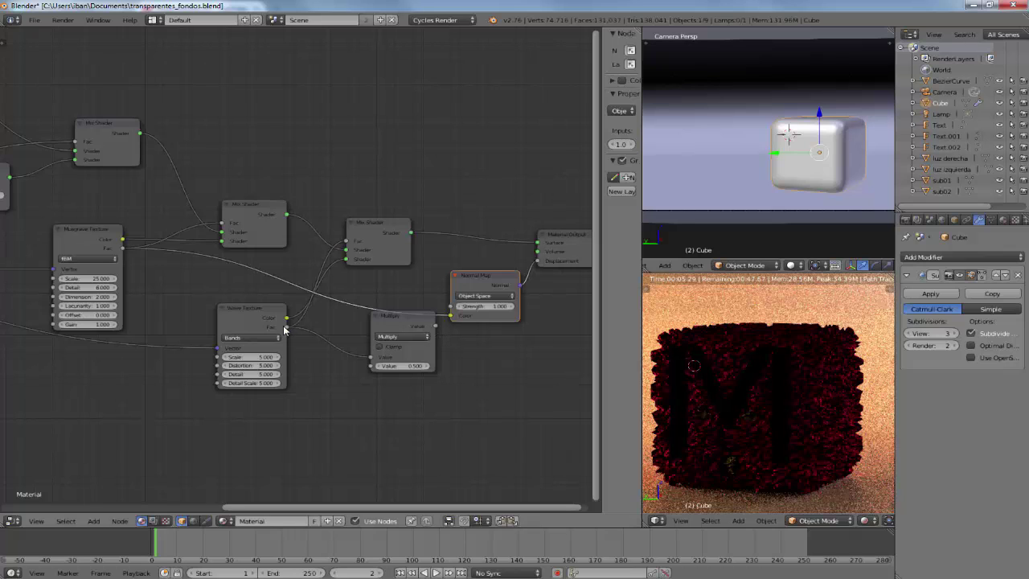
left_click_drag(287, 327, 453, 319)
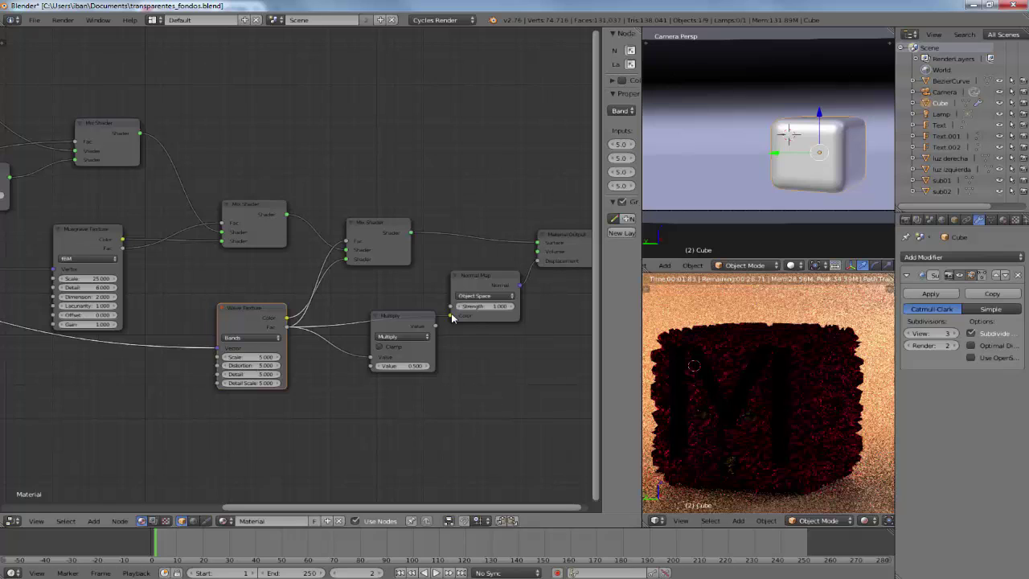
left_click_drag(453, 317, 370, 345)
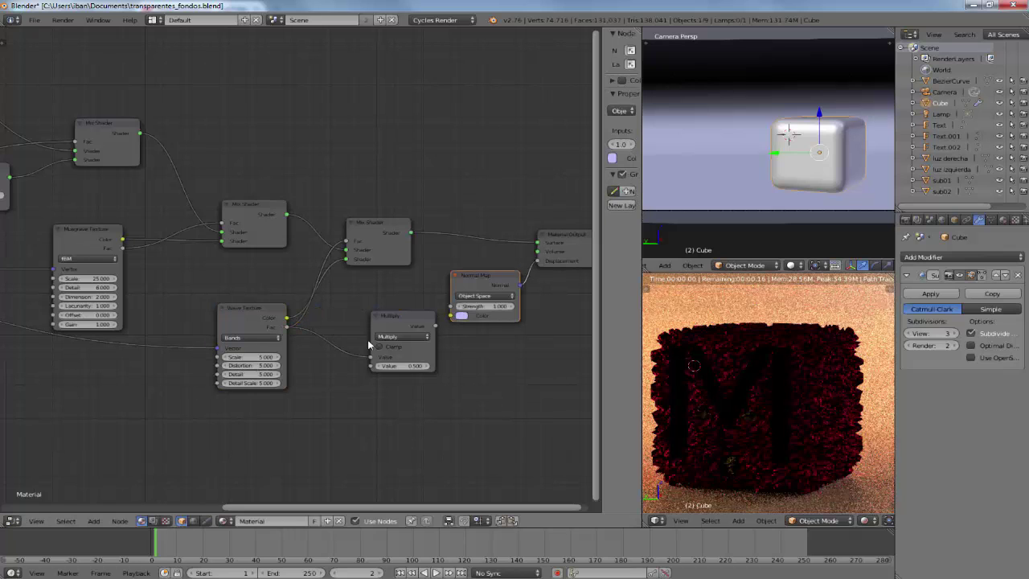
left_click_drag(435, 326, 449, 316)
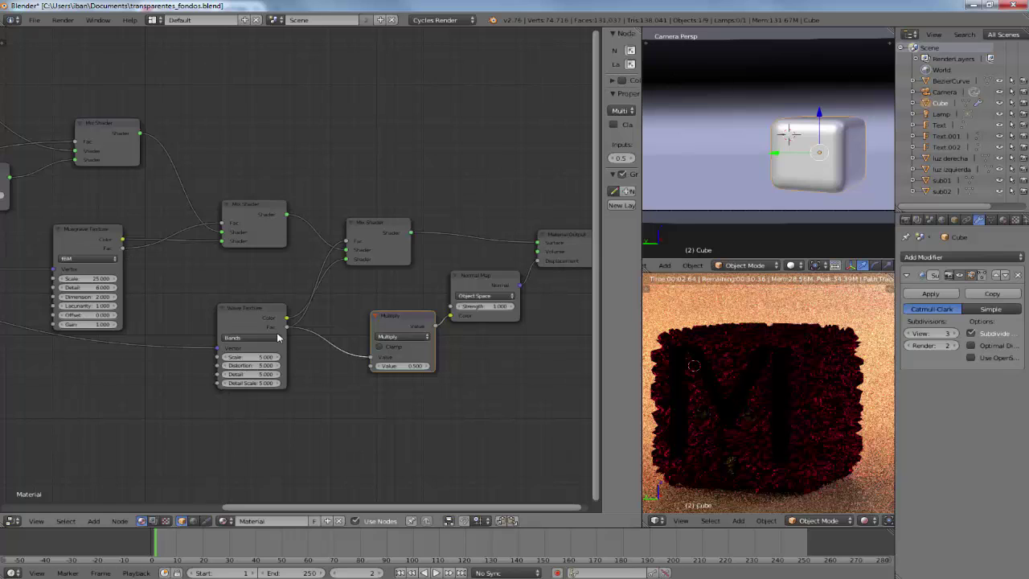
left_click_drag(122, 247, 370, 366)
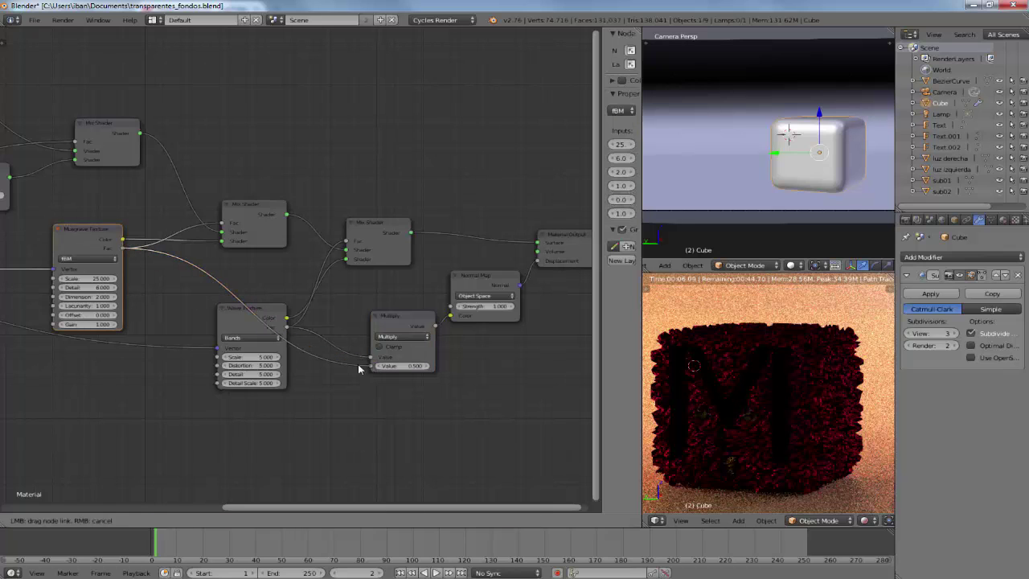
left_click(253, 360)
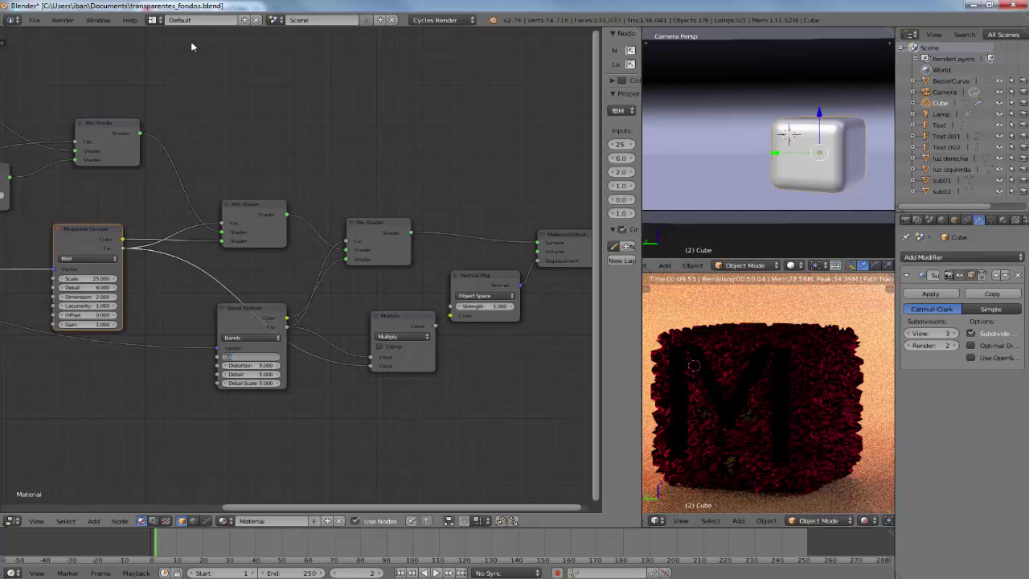
- Set Wave Texture Scale to 5 and toggle between the Compositing and Default layouts
key("Return")
left_click(155, 21)
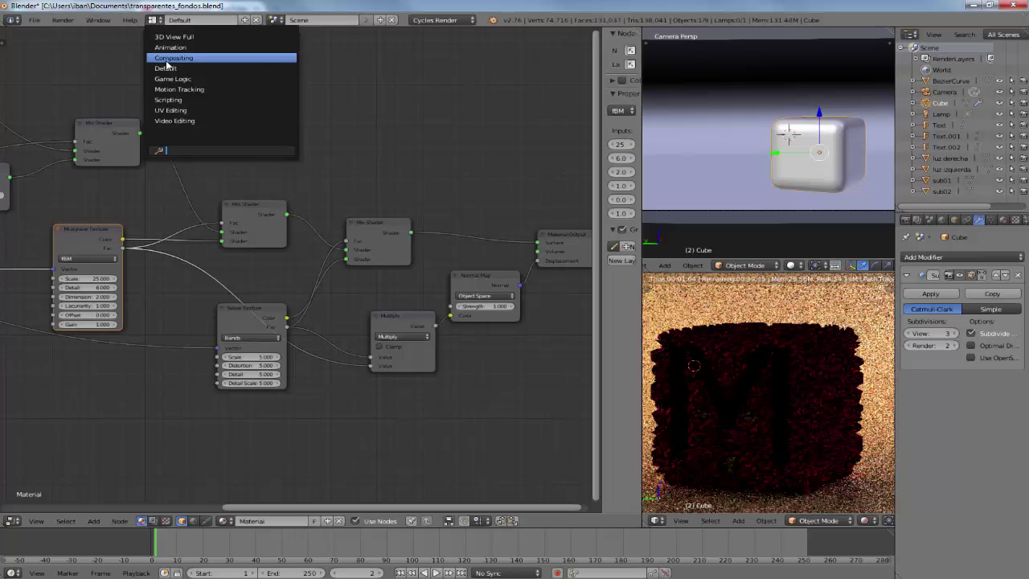
left_click(168, 59)
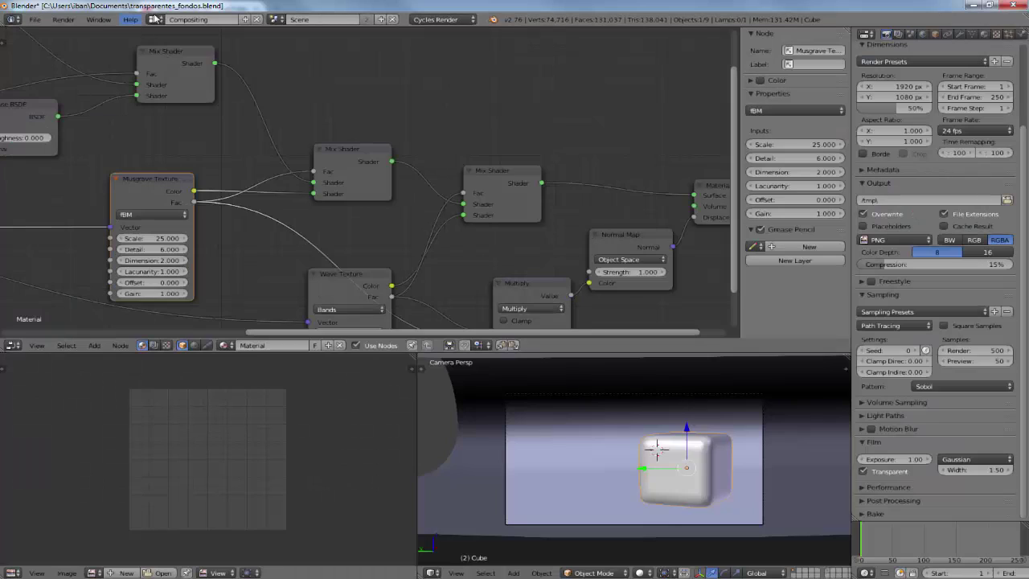
left_click(155, 19)
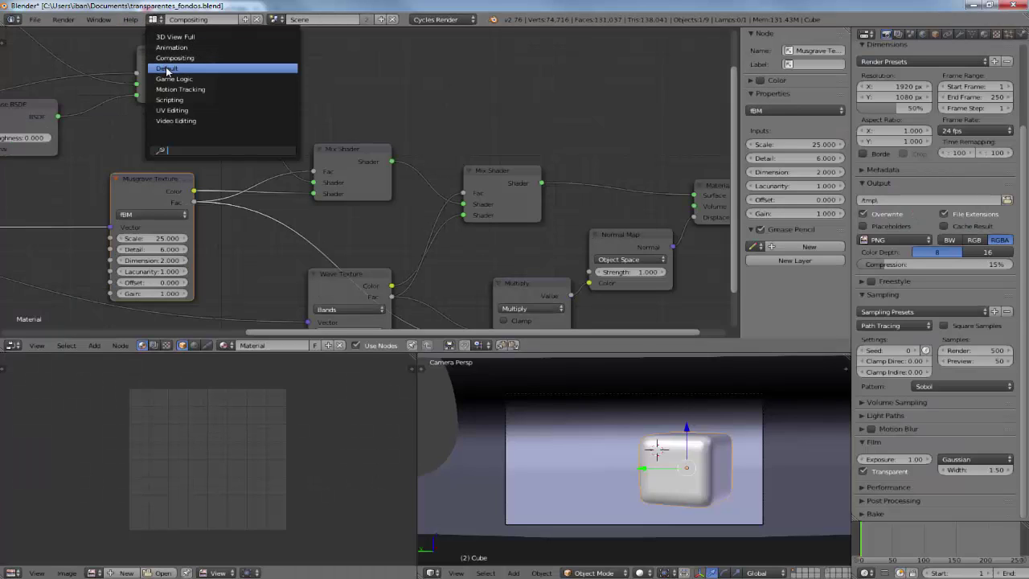
left_click(166, 69)
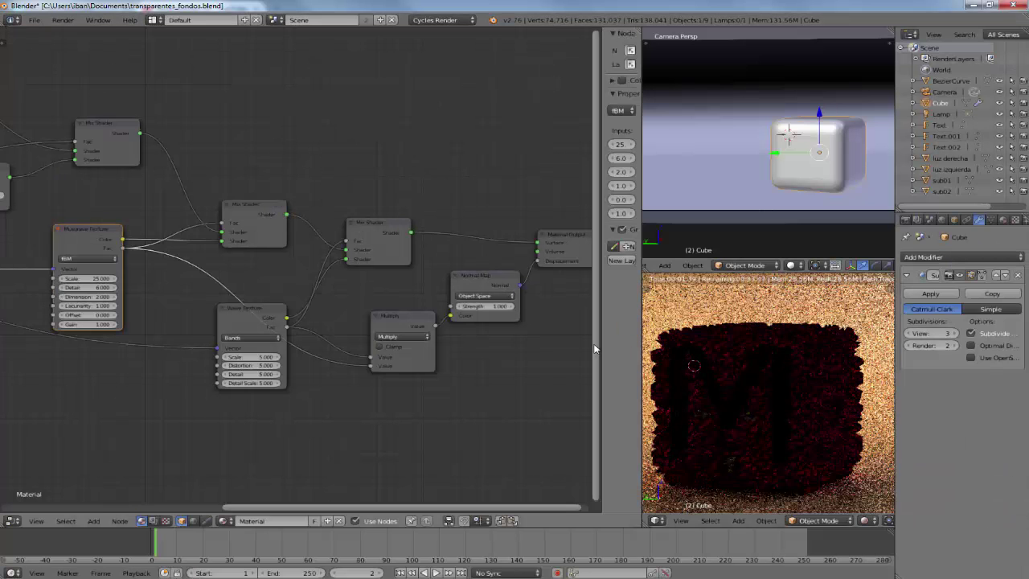
- Select the Multiply node and set the lower camera view to Solid shading
right_click(643, 339)
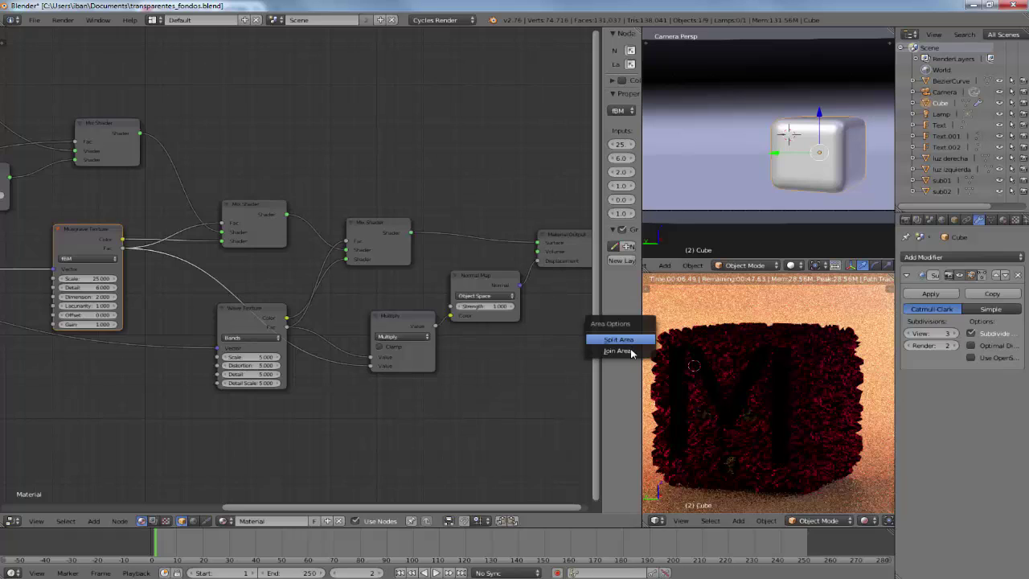
left_click(412, 340)
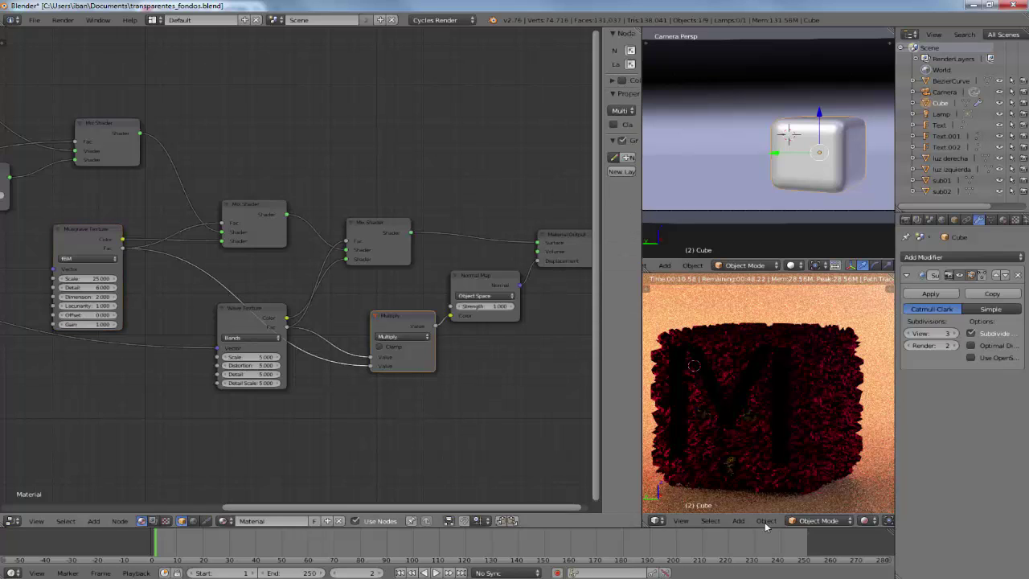
left_click(866, 520)
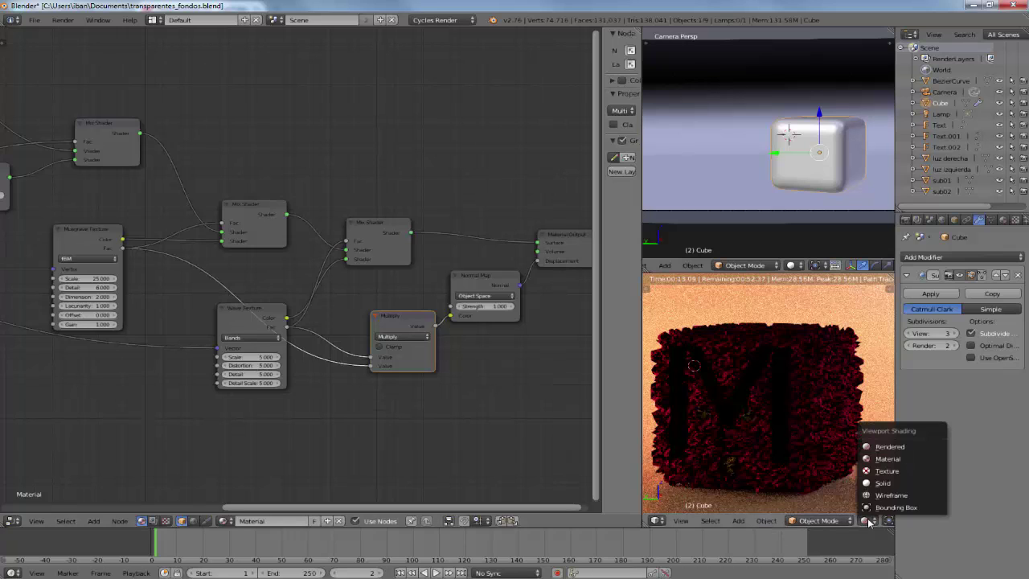
left_click(882, 482)
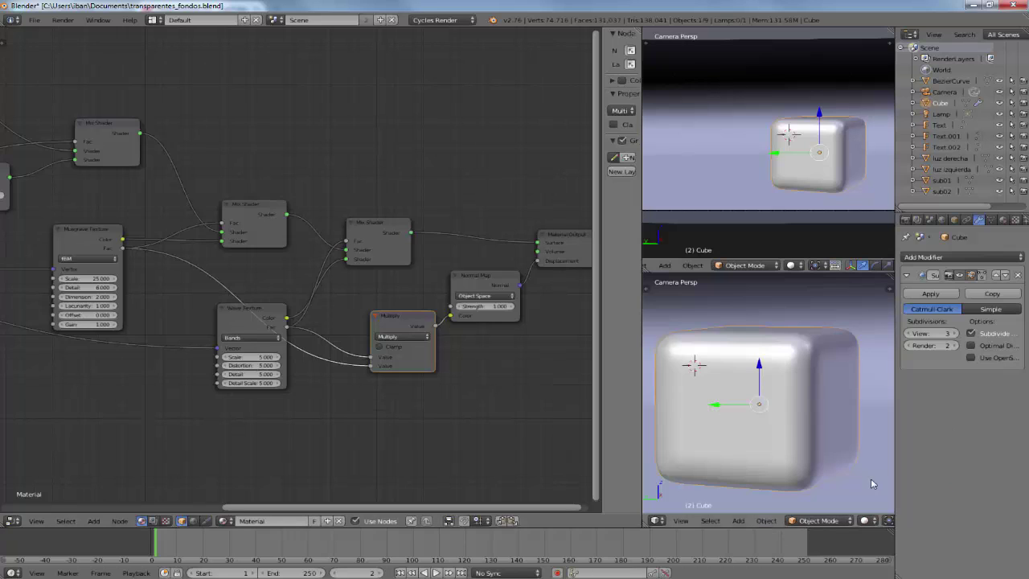
- Join the two camera views into a single 3D view area
right_click(642, 367)
right_click(720, 271)
left_click(722, 276)
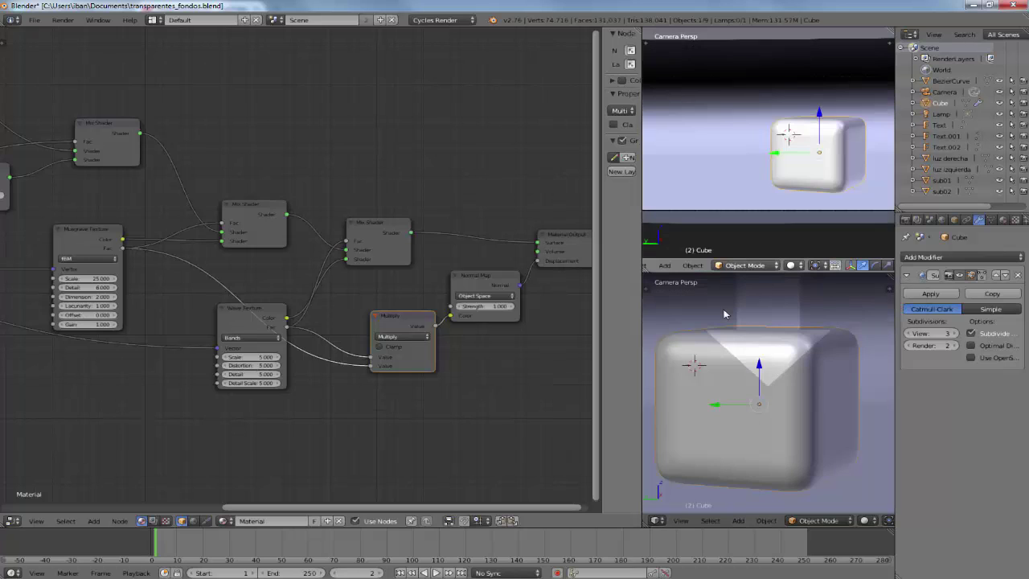
left_click(728, 320)
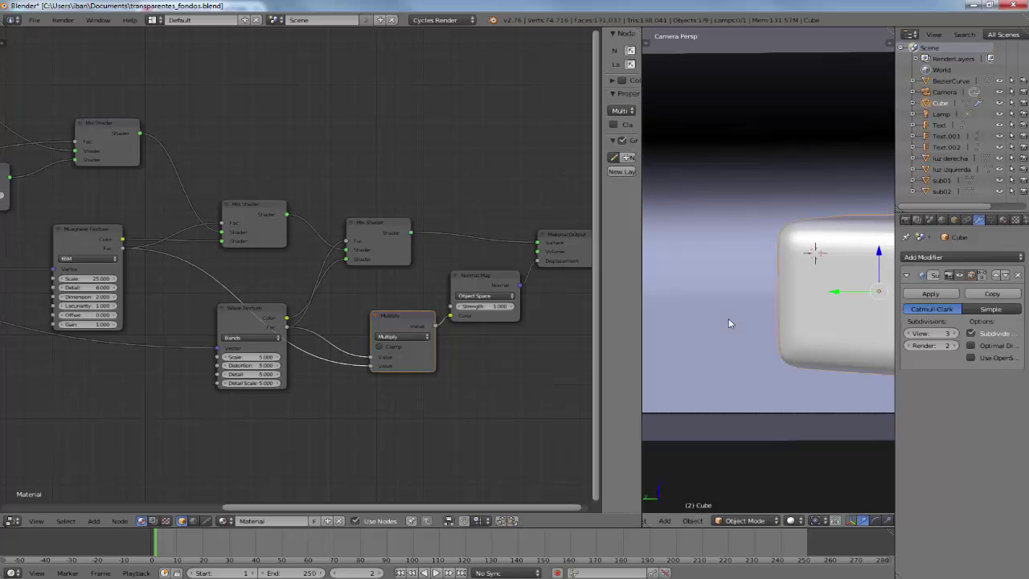
- Merge the node editor area into the 3D camera view
right_click(642, 344)
left_click(639, 342)
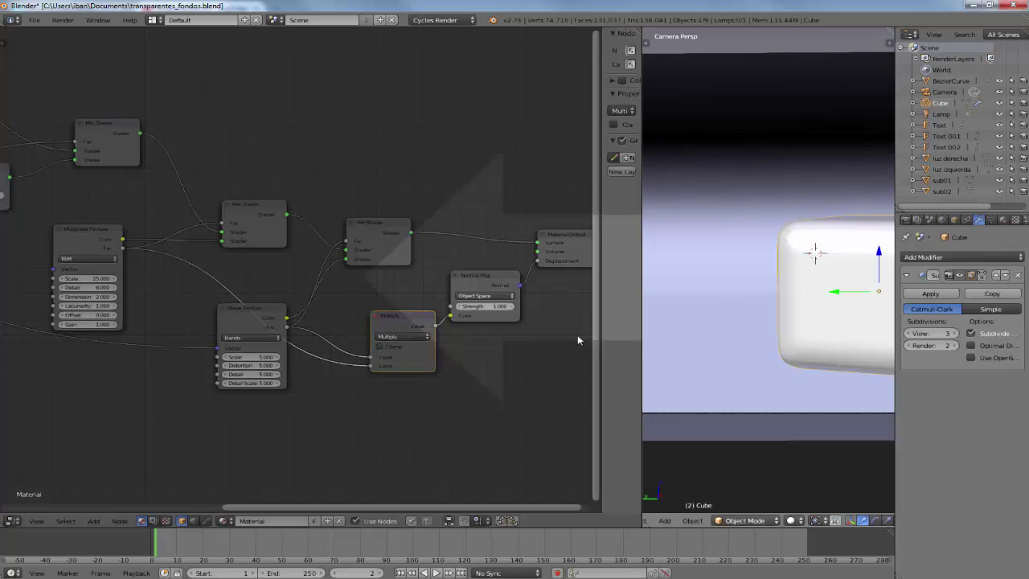
left_click(507, 322)
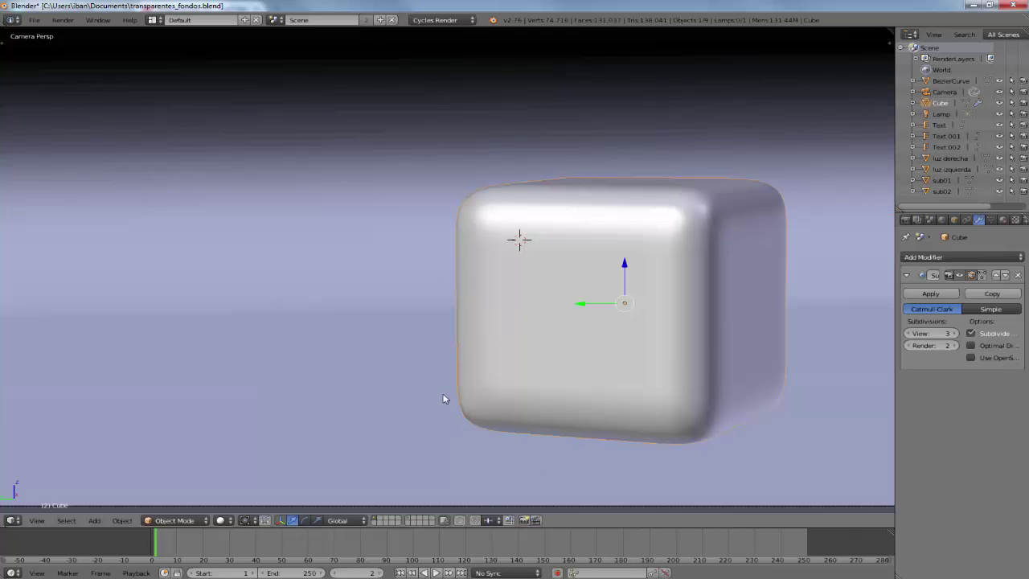
scroll(442, 394, "down", 2)
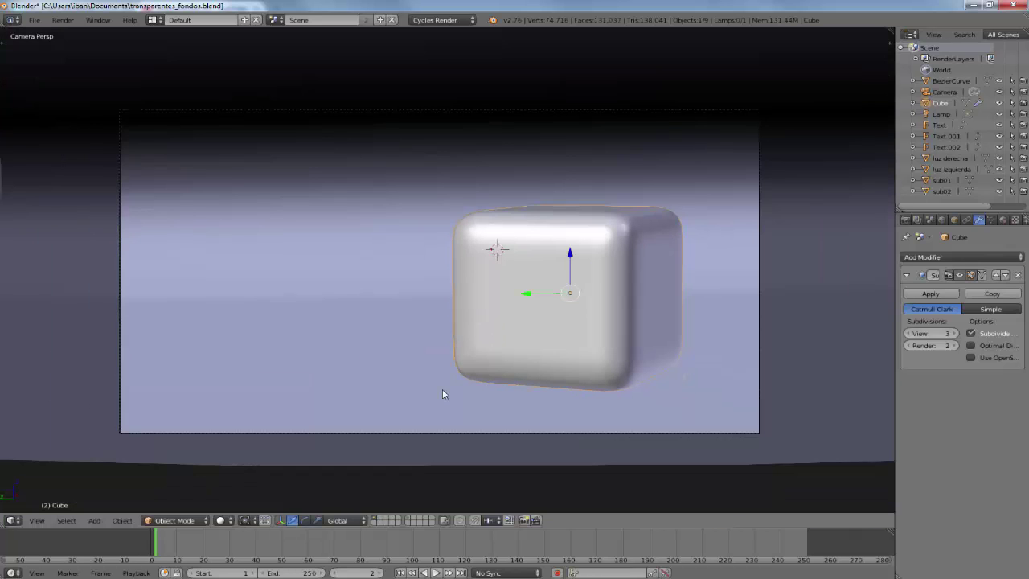
left_click(222, 520)
- Switch the viewport to Rendered shading and shift the Musgrave Texture node left
left_click(234, 447)
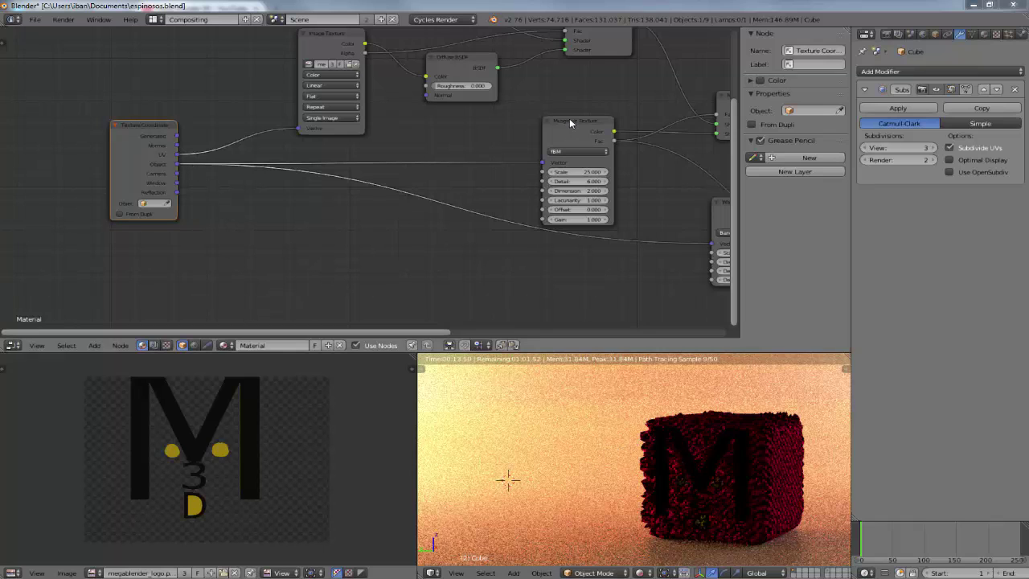
left_click_drag(539, 115, 529, 117)
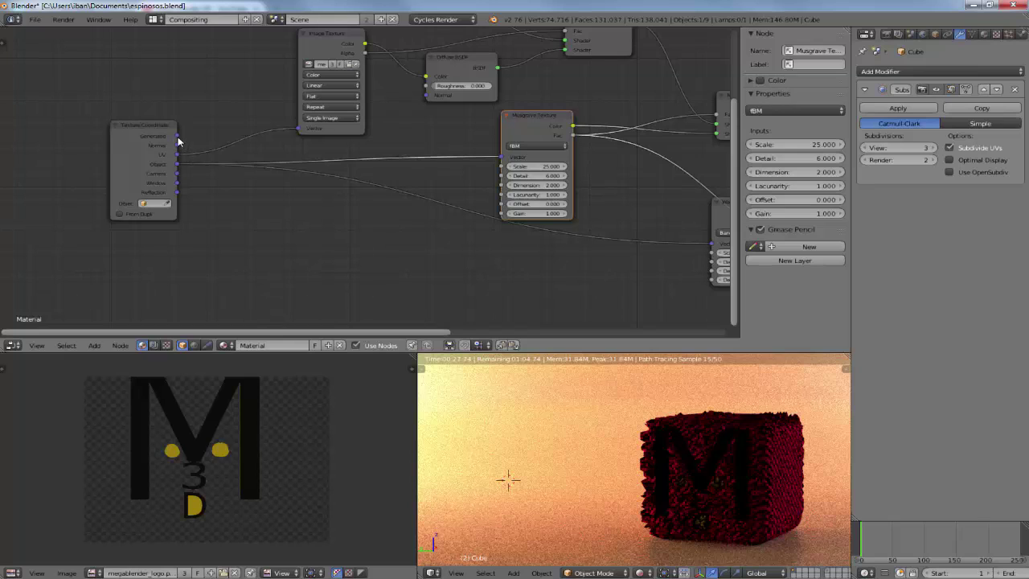
- Connect Texture Coordinate Generated to the Musgrave Vector input and inspect the rendered cube
left_click_drag(178, 136, 499, 155)
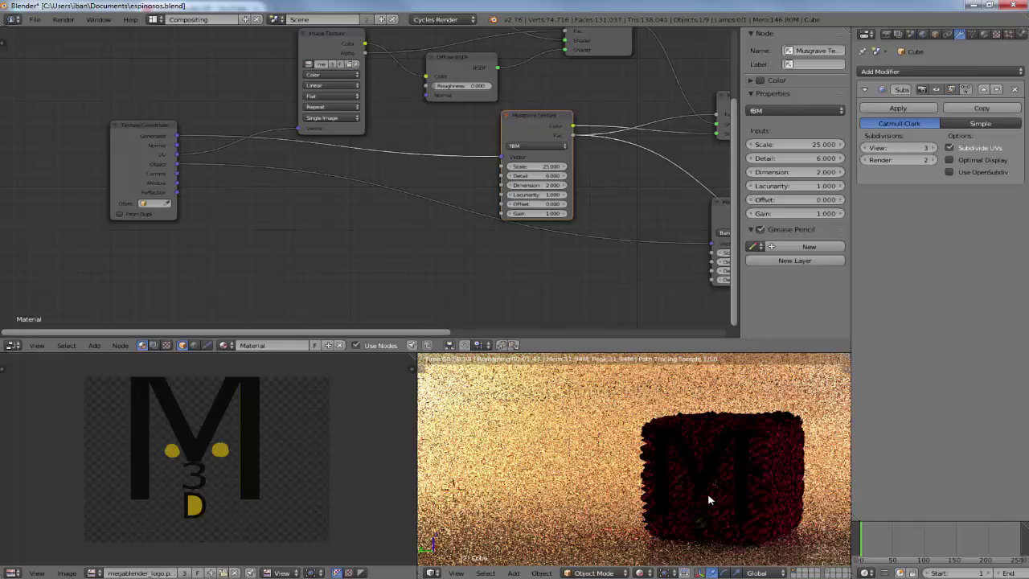
scroll(710, 494, "up", 4)
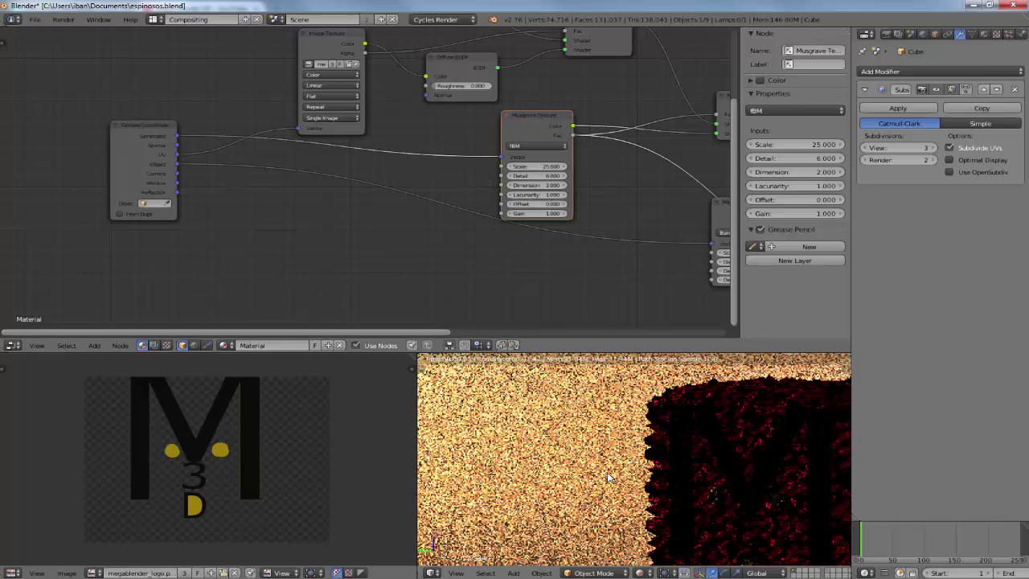
scroll(585, 474, "up", 2)
scroll(584, 474, "down", 2)
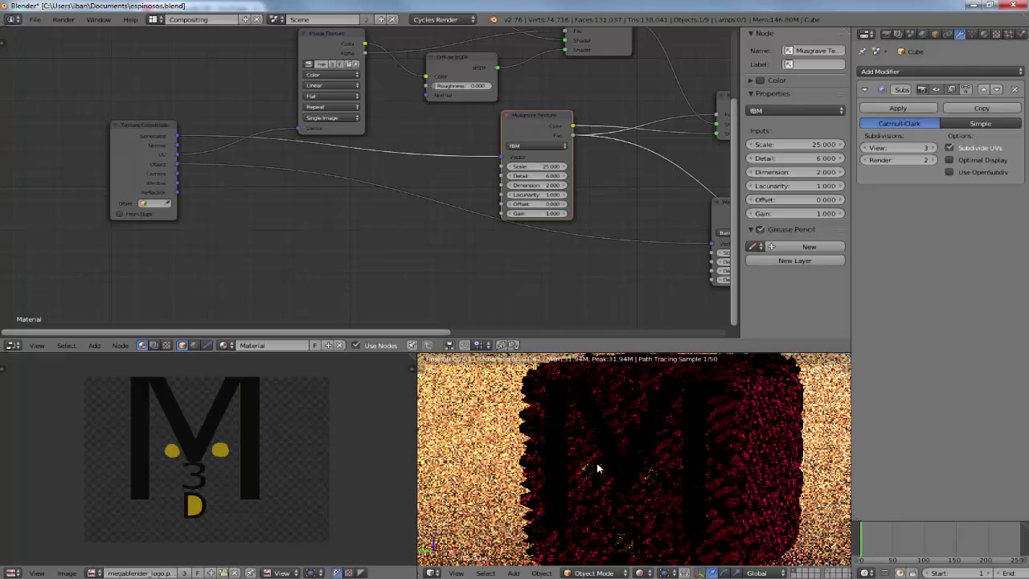
scroll(597, 472, "down", 1)
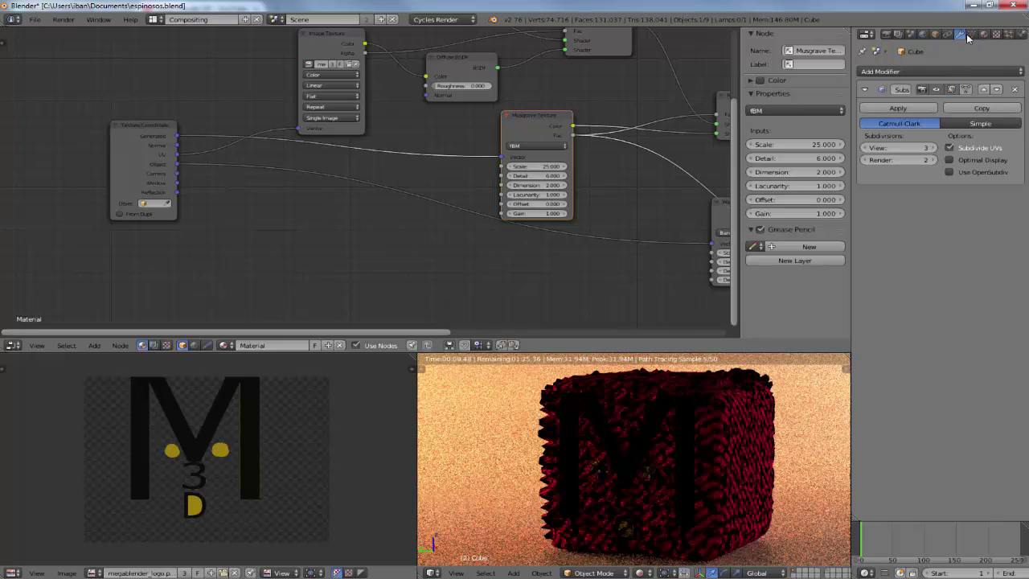
- Set viewport subdivisions to 4, try UV then Normal on Musgrave Vector, then unplug it
left_click(934, 151)
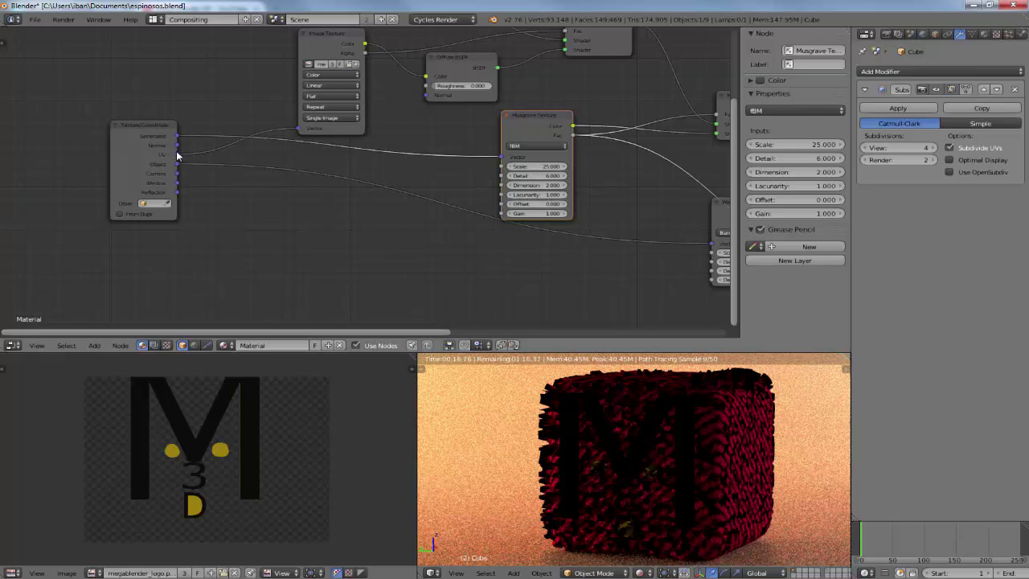
left_click_drag(178, 154, 501, 160)
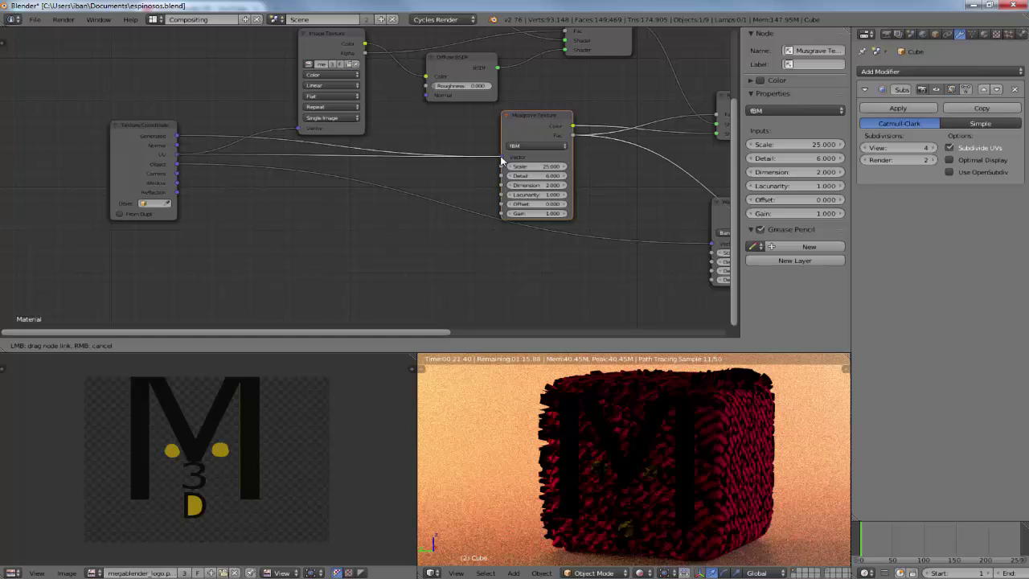
left_click_drag(500, 160, 501, 160)
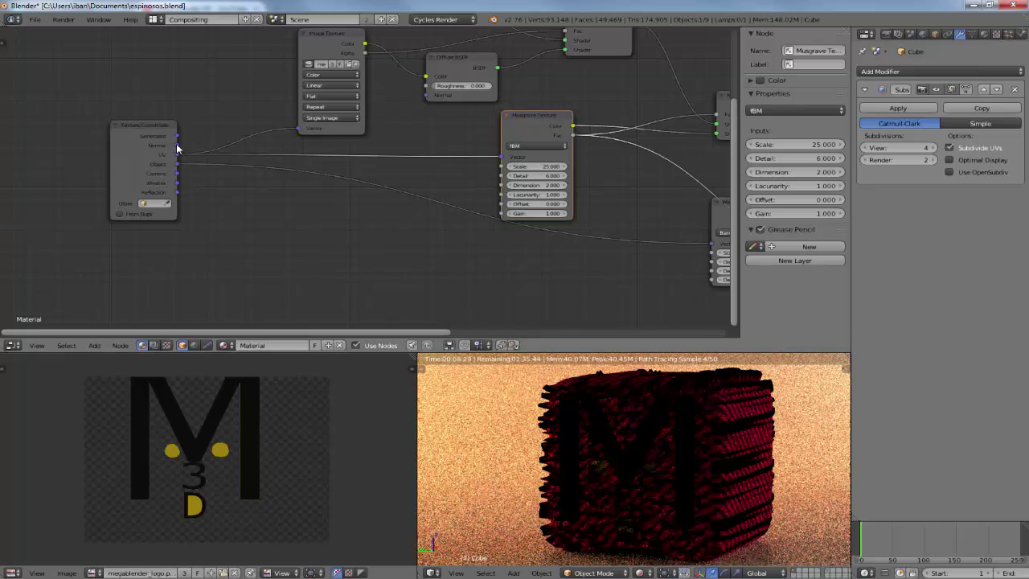
left_click_drag(177, 147, 508, 159)
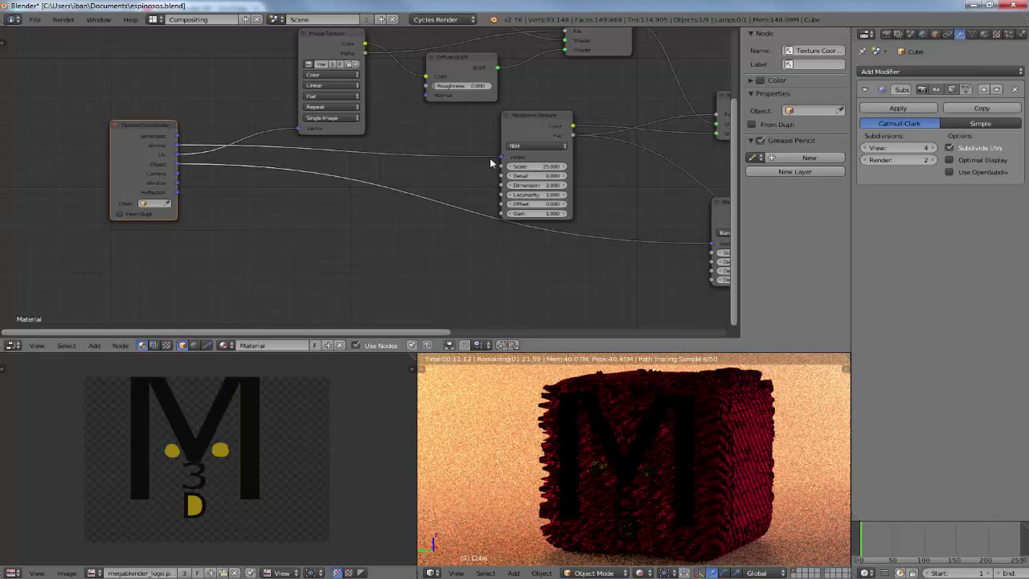
left_click_drag(498, 157, 177, 140)
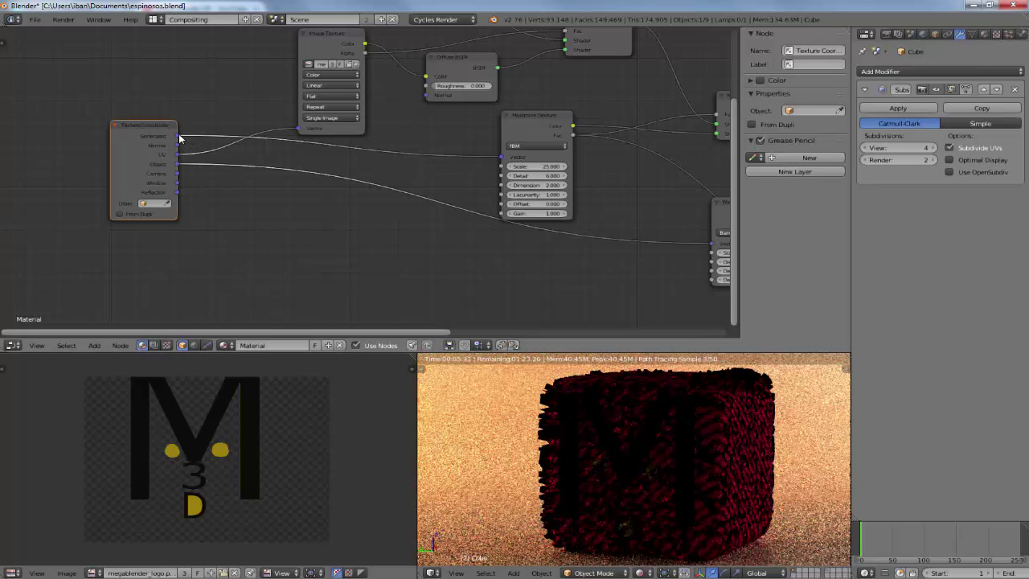
- Connect the Texture Coordinate Object output to the Musgrave Texture Vector input
left_click_drag(180, 137, 710, 242)
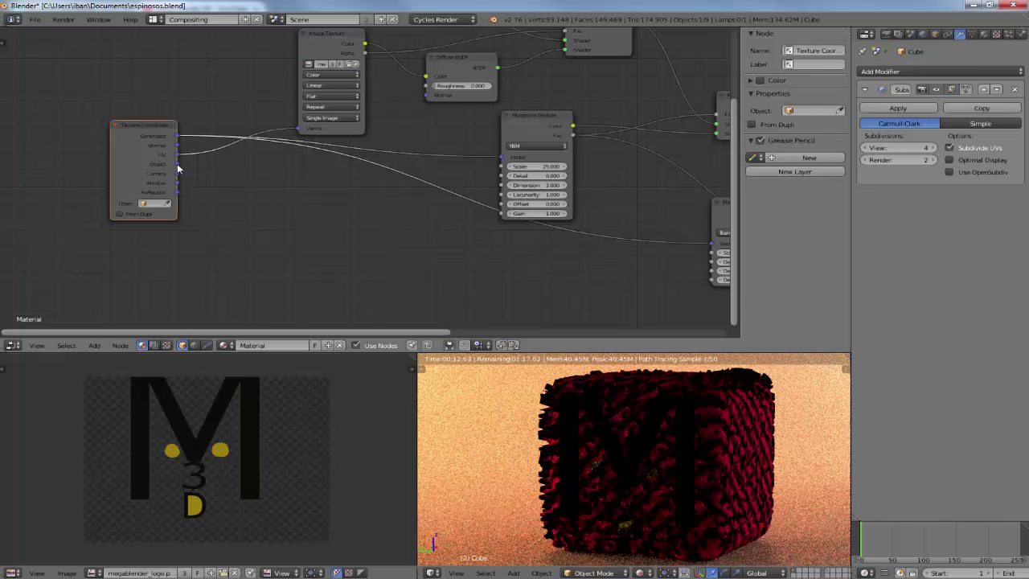
left_click_drag(177, 164, 711, 245)
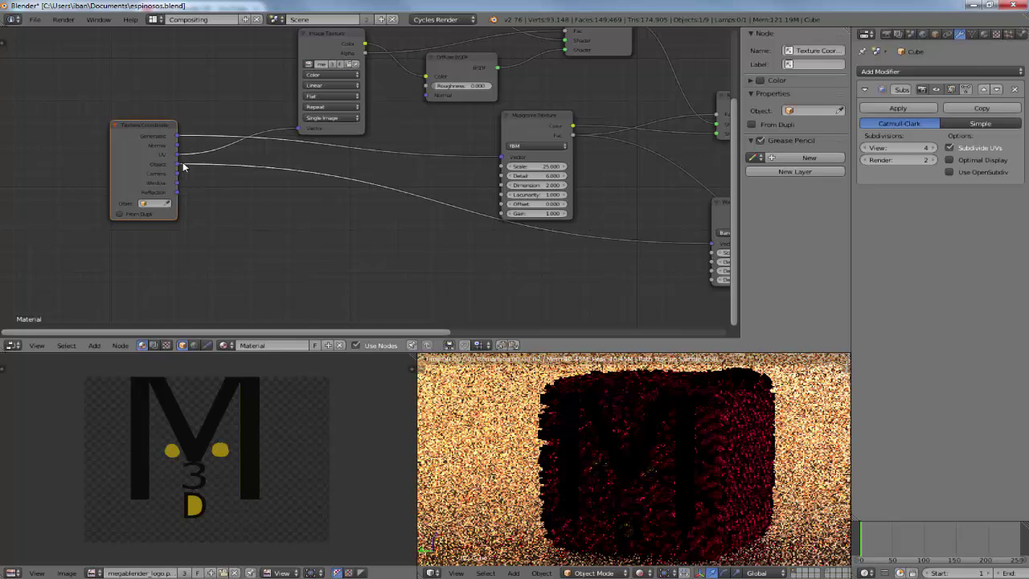
left_click_drag(177, 165, 497, 156)
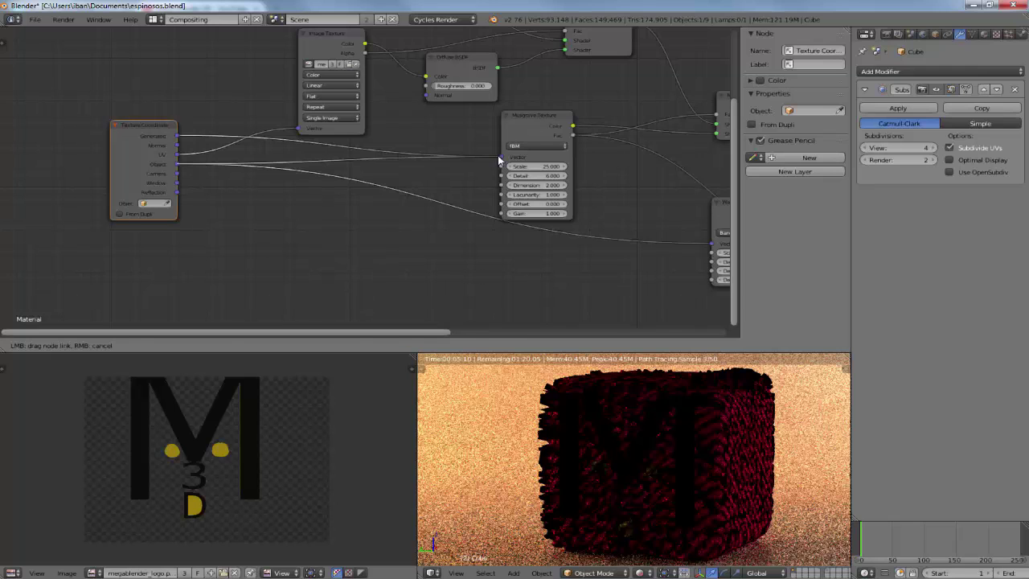
left_click_drag(497, 156, 499, 157)
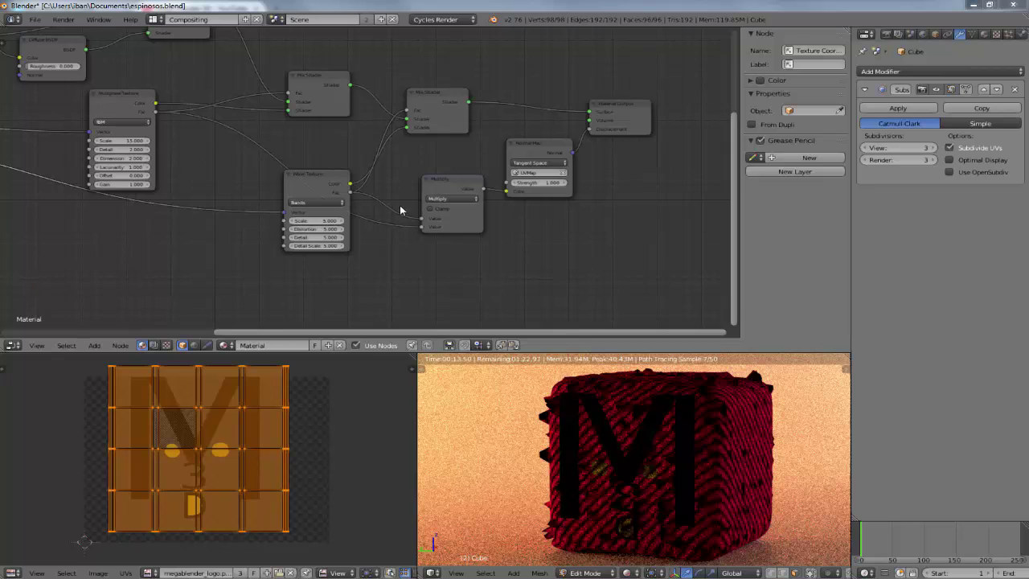
- Change the Normal Map from Tangent Space to Object Space and raise Subsurf View from 3 to 4
middle_click_drag(225, 167, 452, 225)
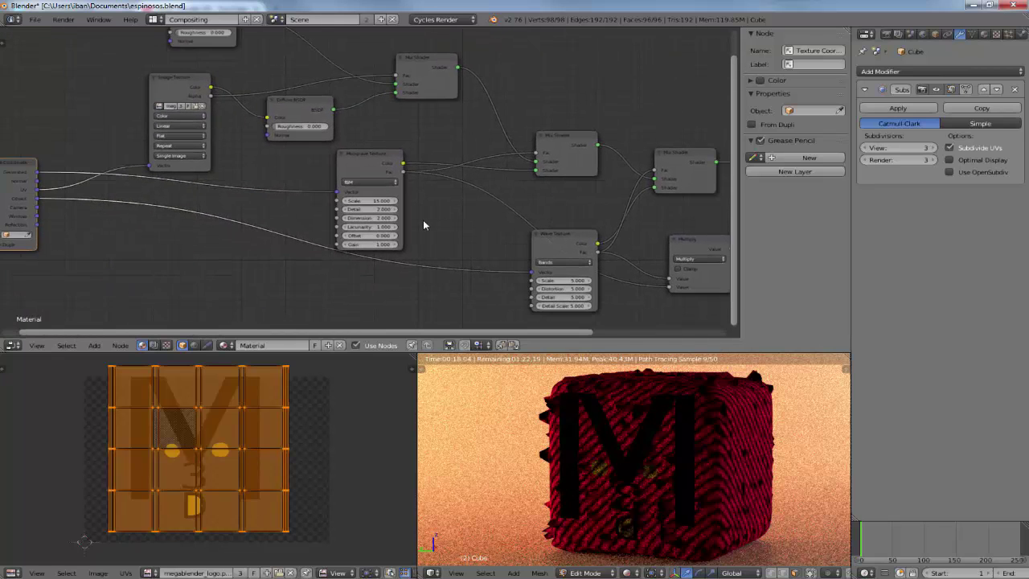
scroll(448, 205, "down", 1)
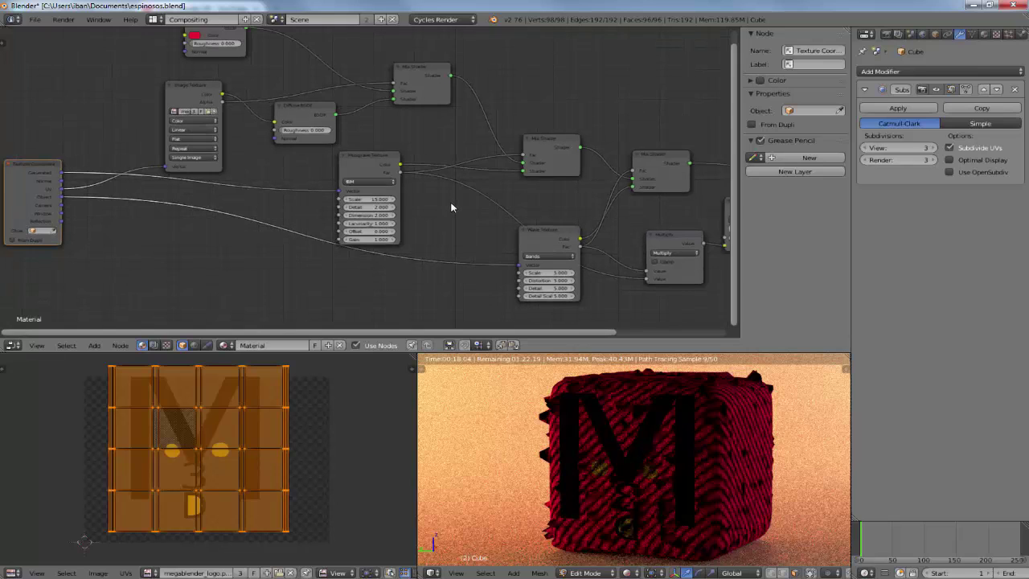
key("Home")
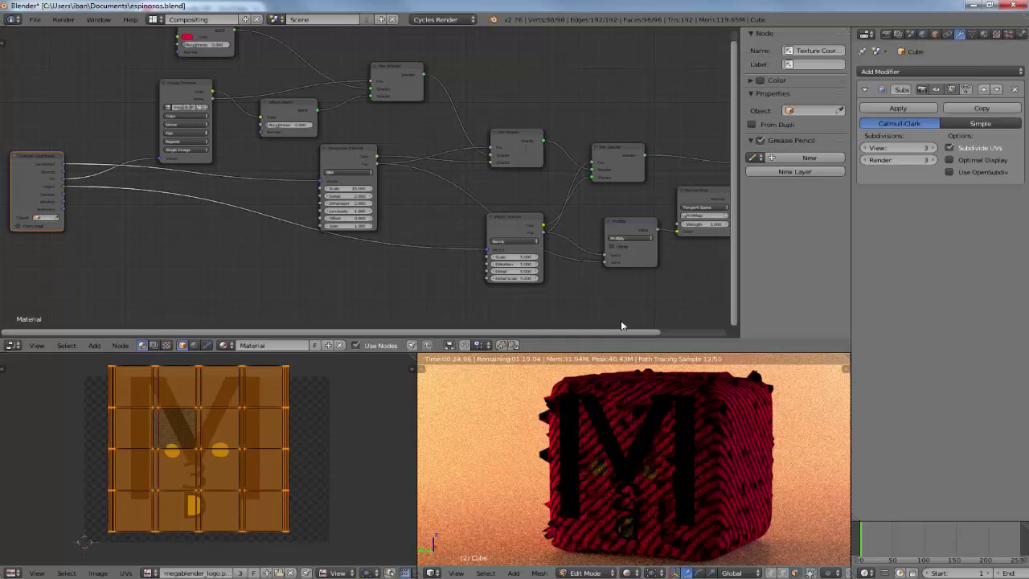
mouse_move(493, 273)
middle_mouse_down()
mouse_move(202, 232)
mouse_move(440, 228)
middle_mouse_up()
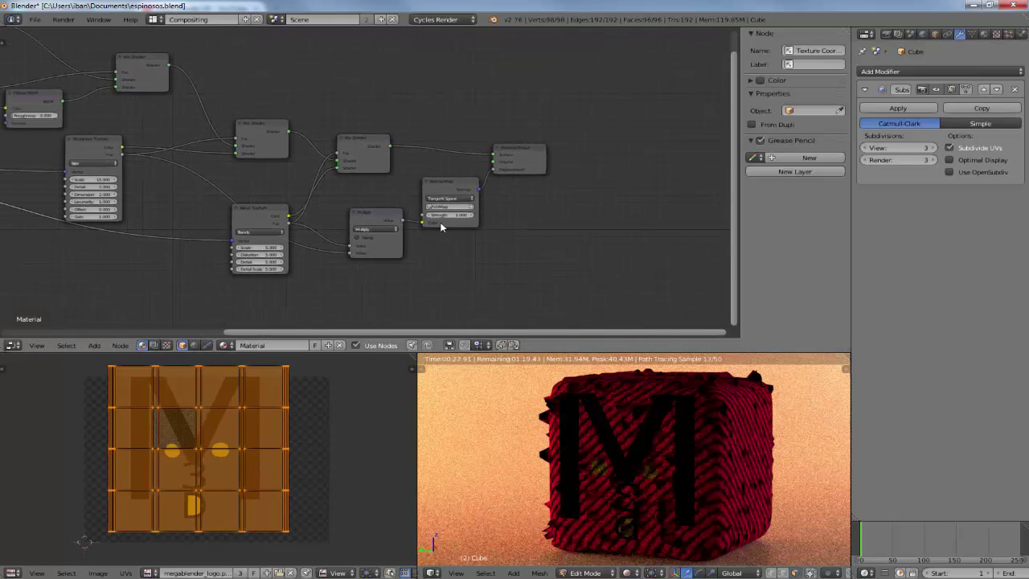
scroll(444, 225, "up", 1)
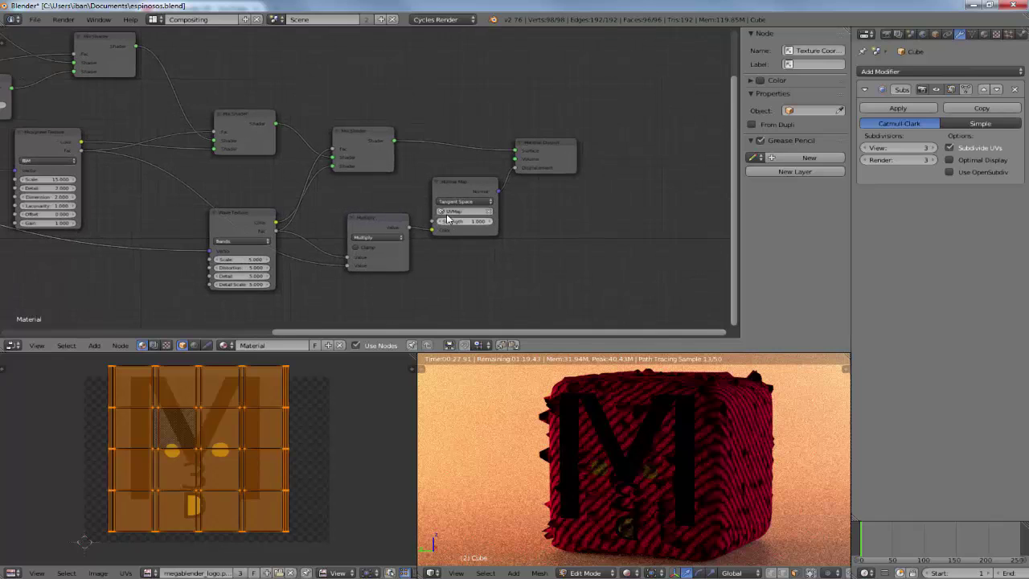
scroll(454, 221, "up", 1)
scroll(466, 217, "up", 1)
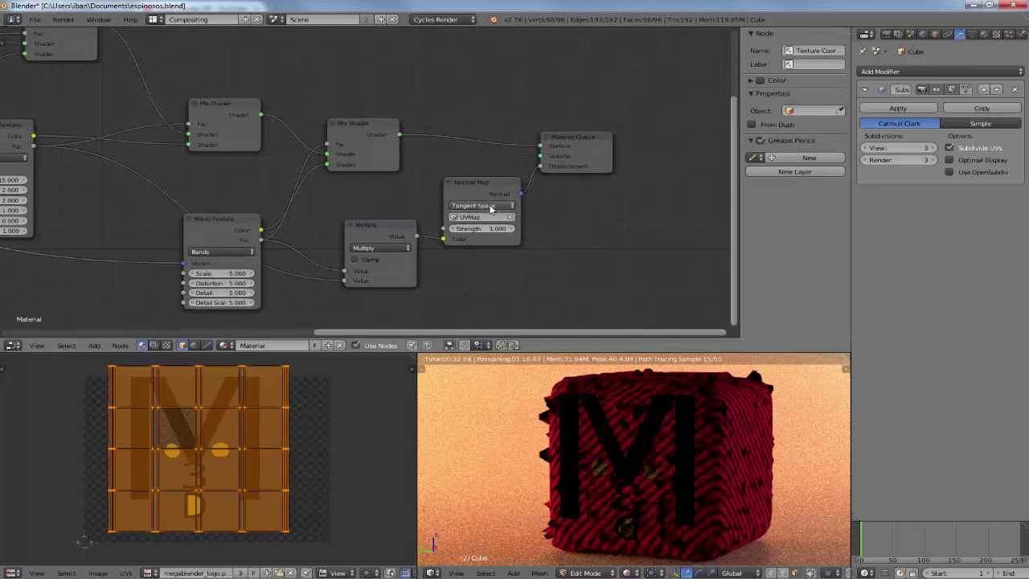
left_click(490, 207)
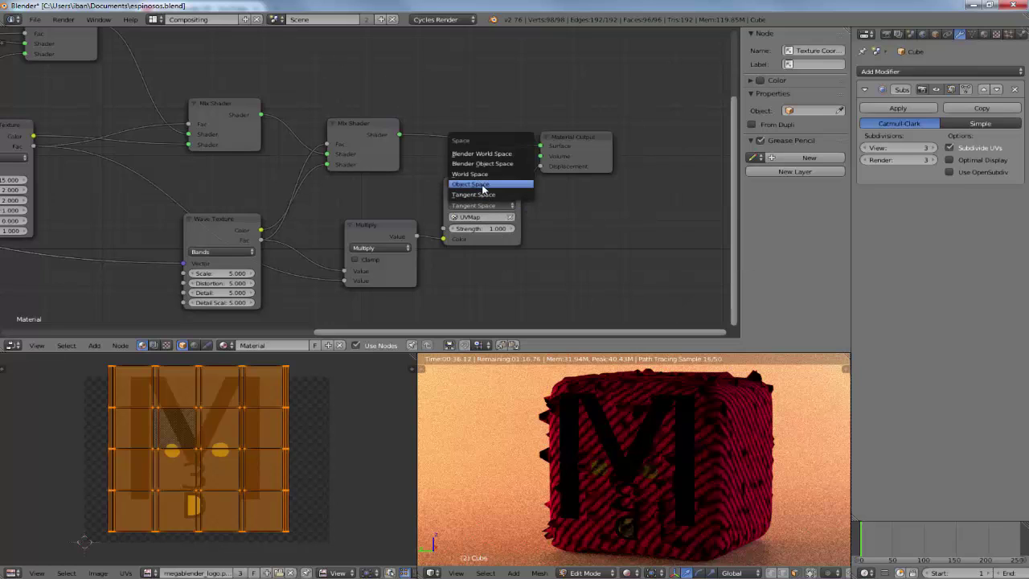
left_click(484, 185)
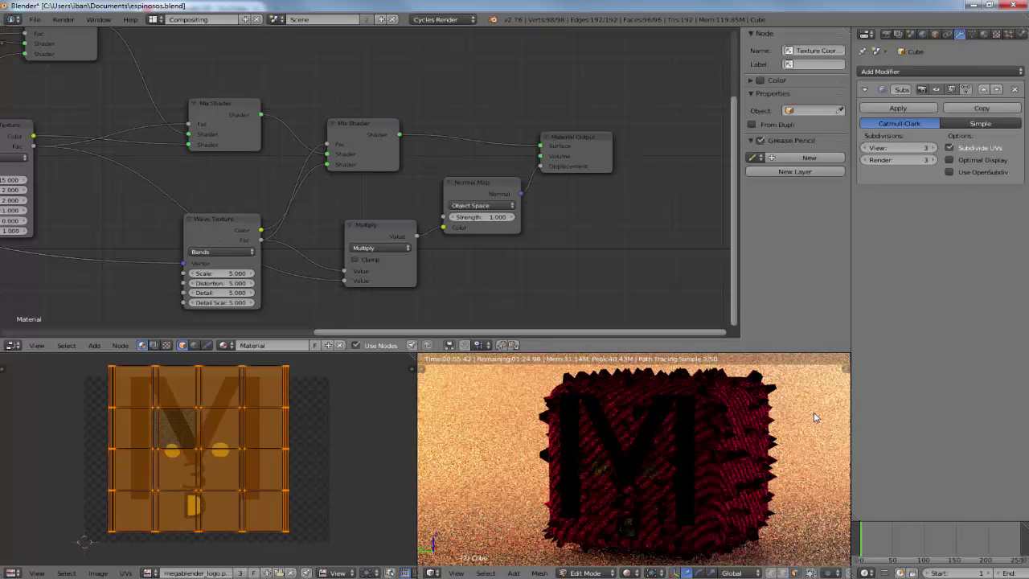
left_click(932, 149)
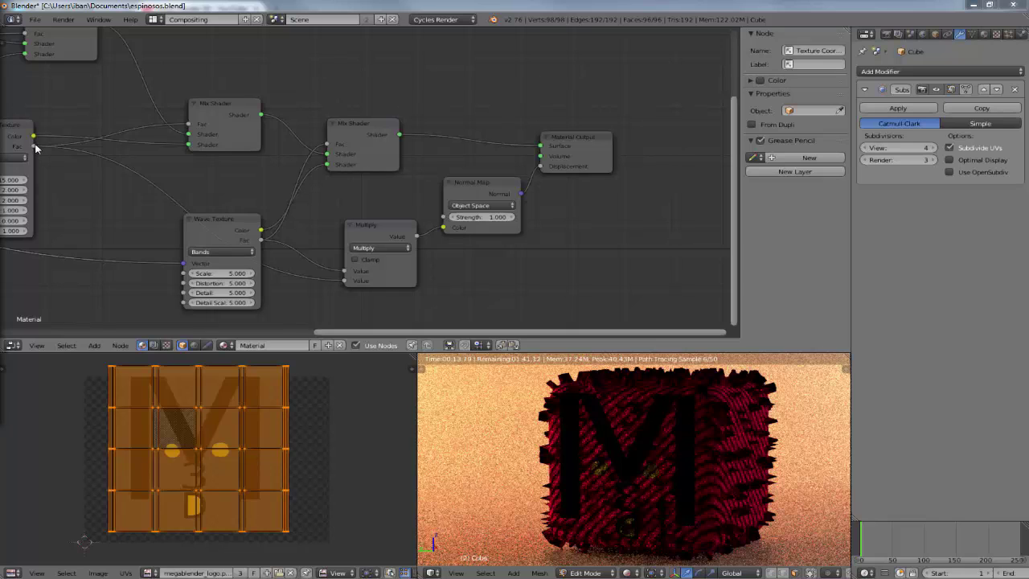
- Set the Normal Map Strength to 10
left_click(498, 217)
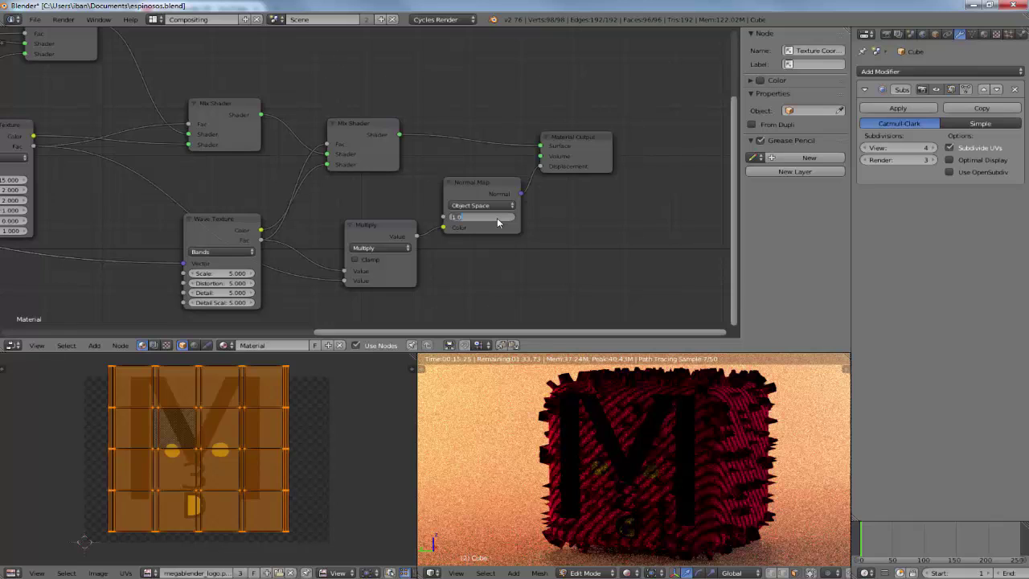
type("10")
key("Return")
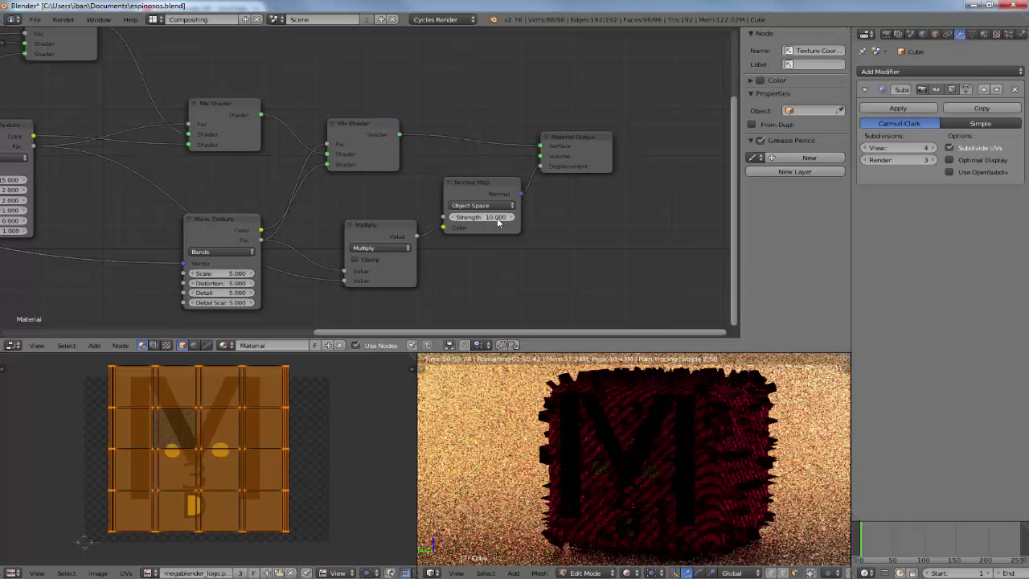
- Try Subsurf View at 5, then lower it back to 3
left_click(933, 149)
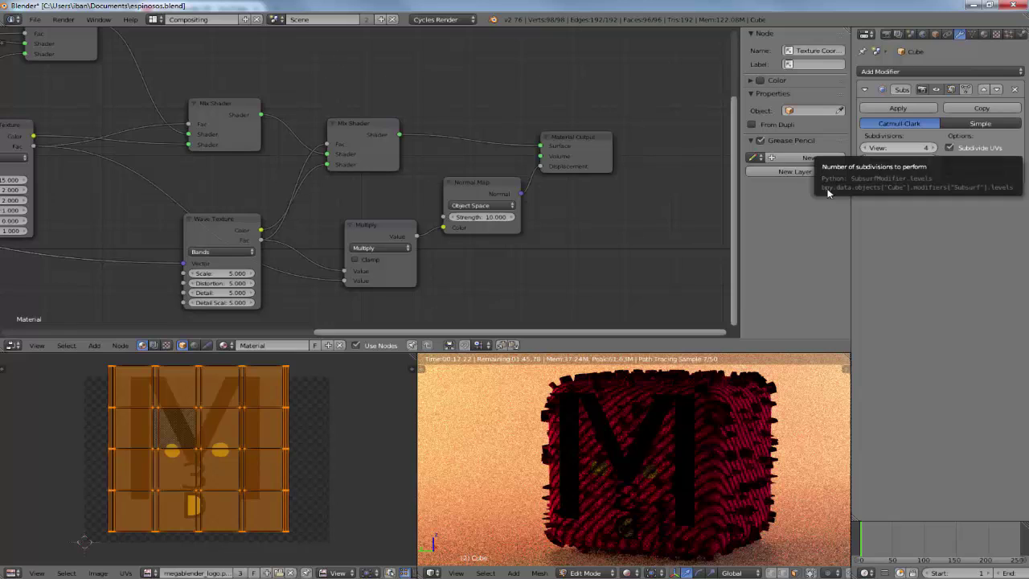
left_click(866, 149)
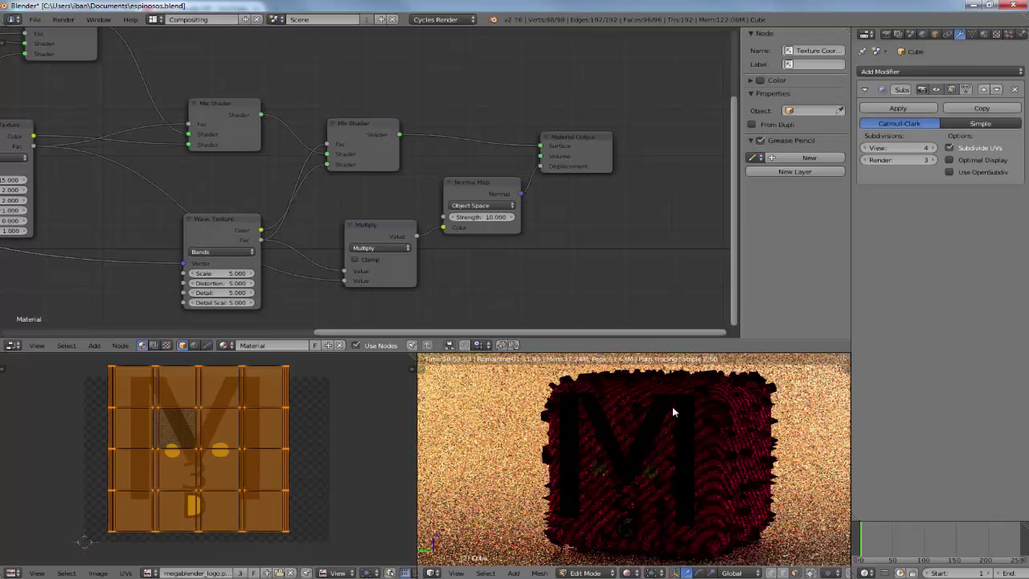
left_click(865, 150)
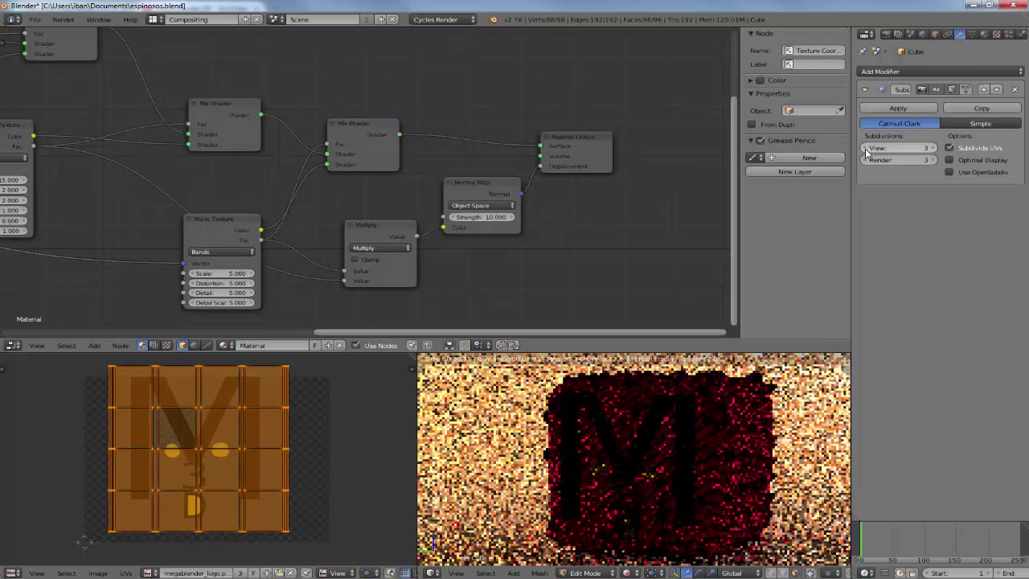